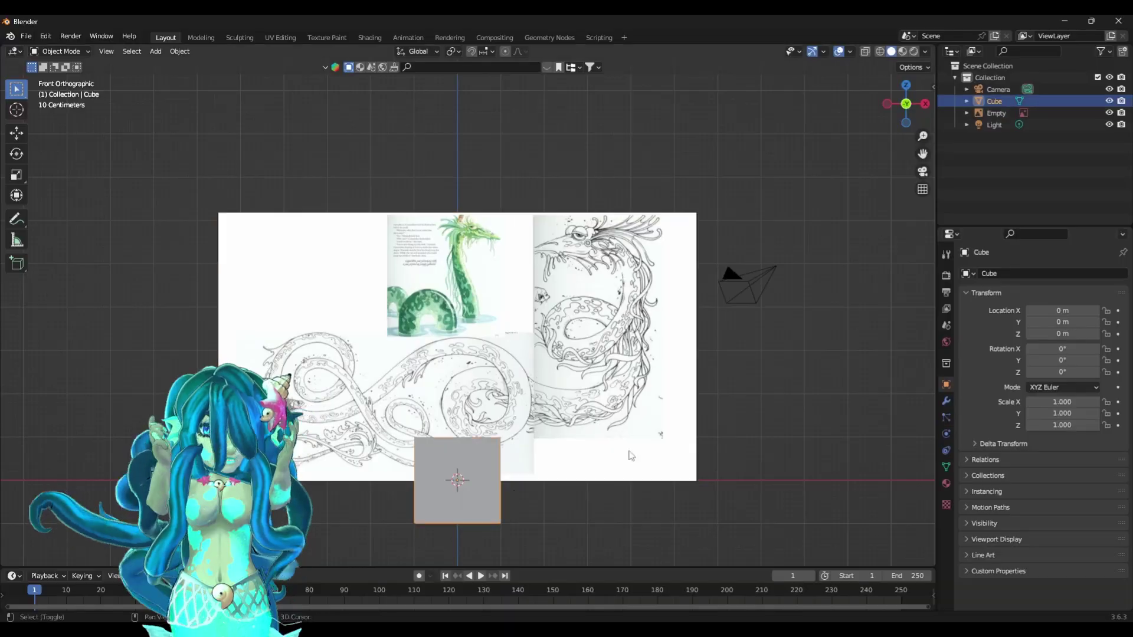
- Add a level 2 subdivision surface to the cube and raise it along the Z axis
{"action": "scroll", "coordinate": [466, 295], "scroll_direction": "up", "scroll_amount": 3}
{"action": "left_click", "coordinate": [946, 401]}
{"action": "key", "text": "ctrl+2"}
{"action": "key", "text": "g"}
{"action": "key", "text": "z"}
- Switch the subdivided cube to face editing and scale the selected faces to start the serpent's head shape
{"action": "left_click", "coordinate": [59, 52]}
{"action": "middle_click_drag", "start_coordinate": [466, 307], "coordinate": [384, 307]}
{"action": "left_click", "coordinate": [63, 62]}
{"action": "key", "text": "3"}
{"action": "left_click", "coordinate": [309, 311]}
{"action": "key", "text": "s"}
{"action": "left_click", "coordinate": [434, 354]}
- Move and scale faces of the head mesh to form a tapered snout
{"action": "middle_click_drag", "start_coordinate": [434, 354], "coordinate": [688, 392]}
{"action": "key", "text": "g"}
{"action": "left_click", "coordinate": [597, 257]}
{"action": "middle_click_drag", "start_coordinate": [598, 258], "coordinate": [533, 431]}
{"action": "key", "text": "s"}
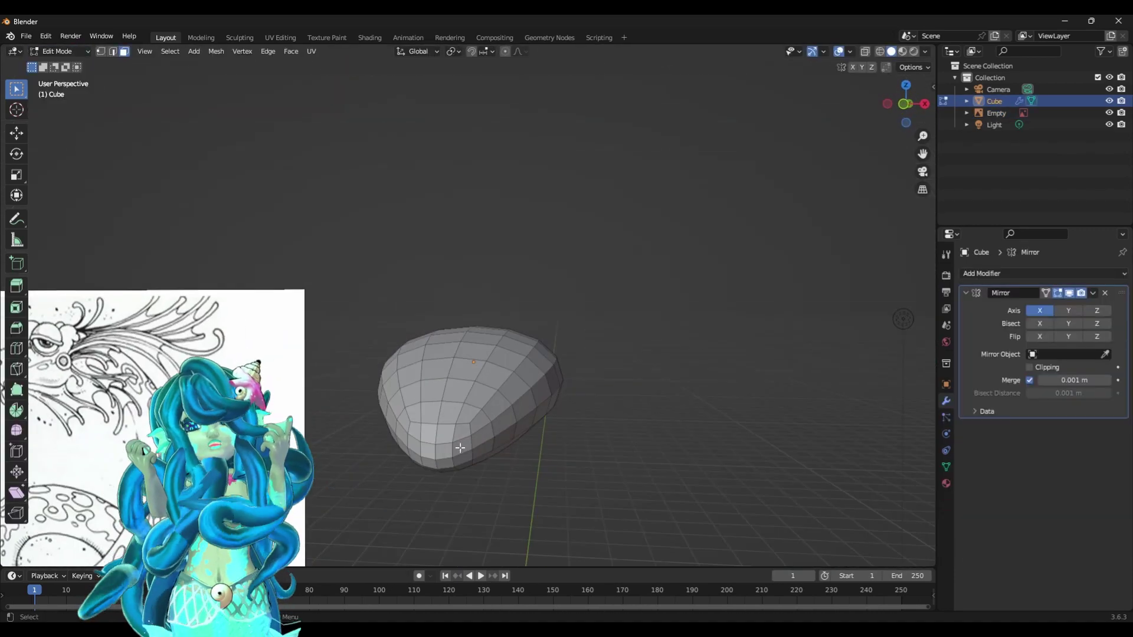
- Rotate the eye sphere on the side of the head into place
{"action": "middle_click_drag", "start_coordinate": [425, 354], "coordinate": [510, 466]}
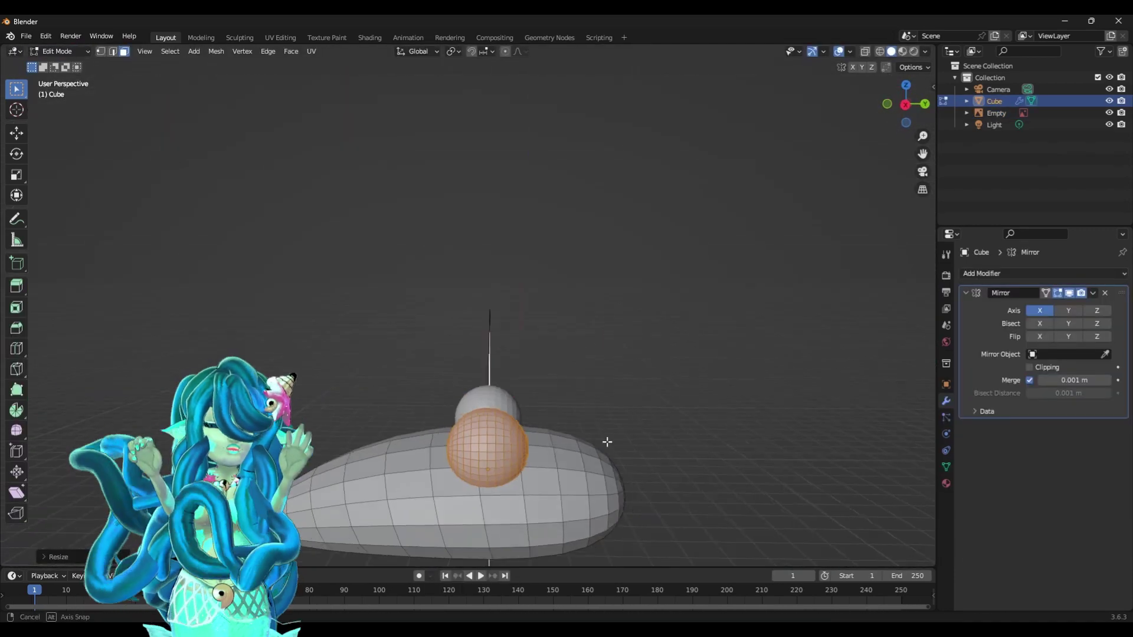
{"action": "key", "text": "r"}
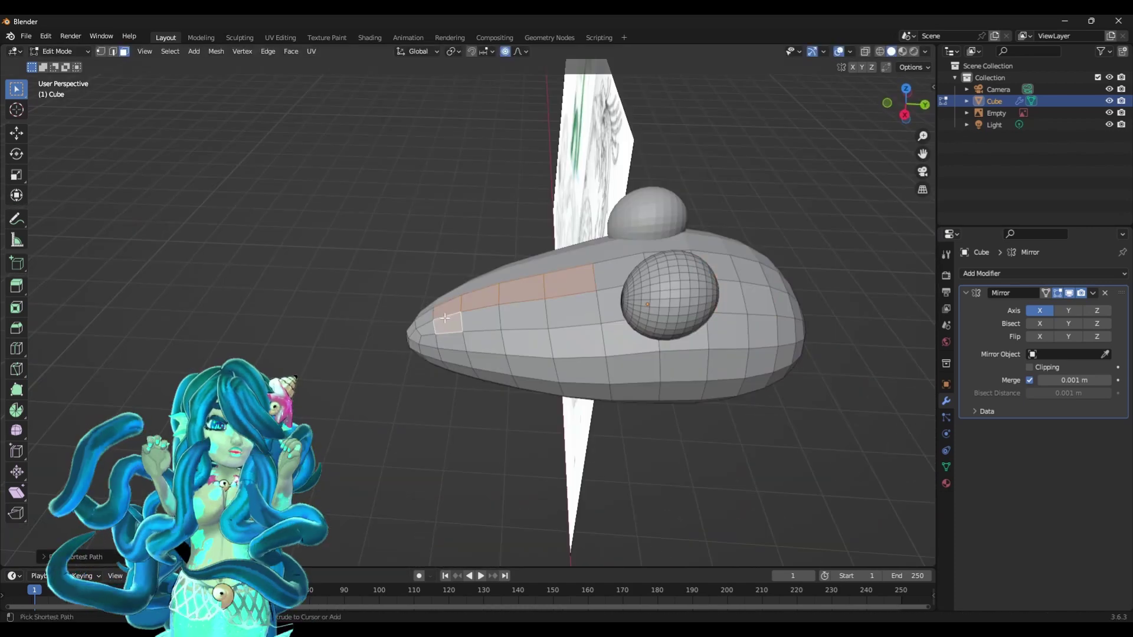
{"action": "middle_click_drag", "start_coordinate": [444, 318], "coordinate": [435, 426]}
- Select the linked upper half of the eyelid sphere and scale it to fit over the eye
{"action": "key", "text": "ctrl+l"}
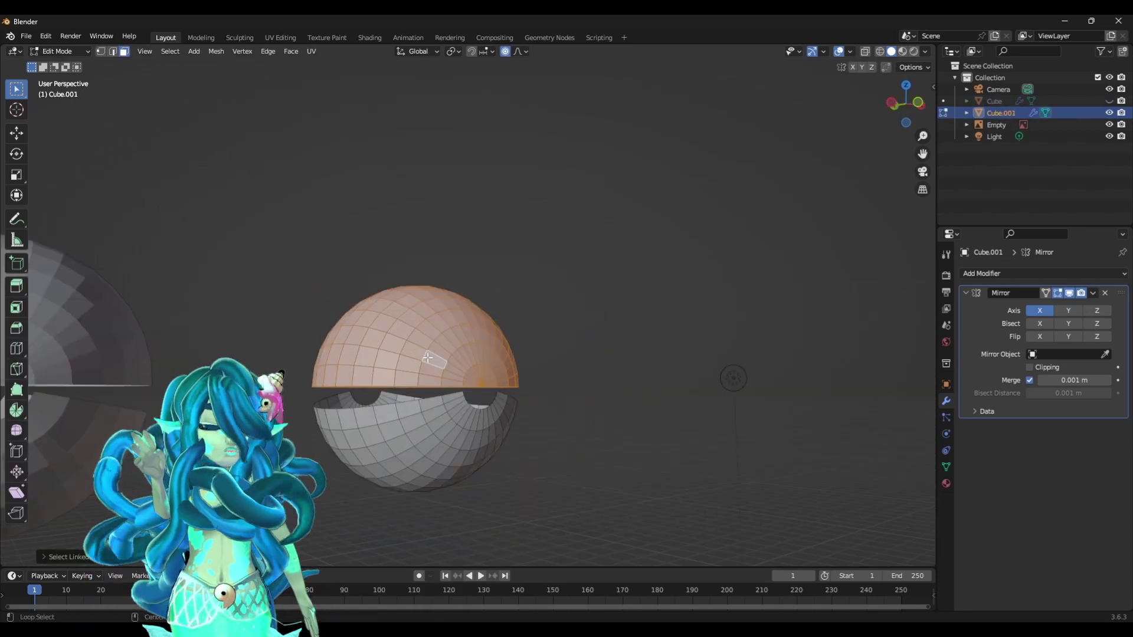
{"action": "key", "text": "s"}
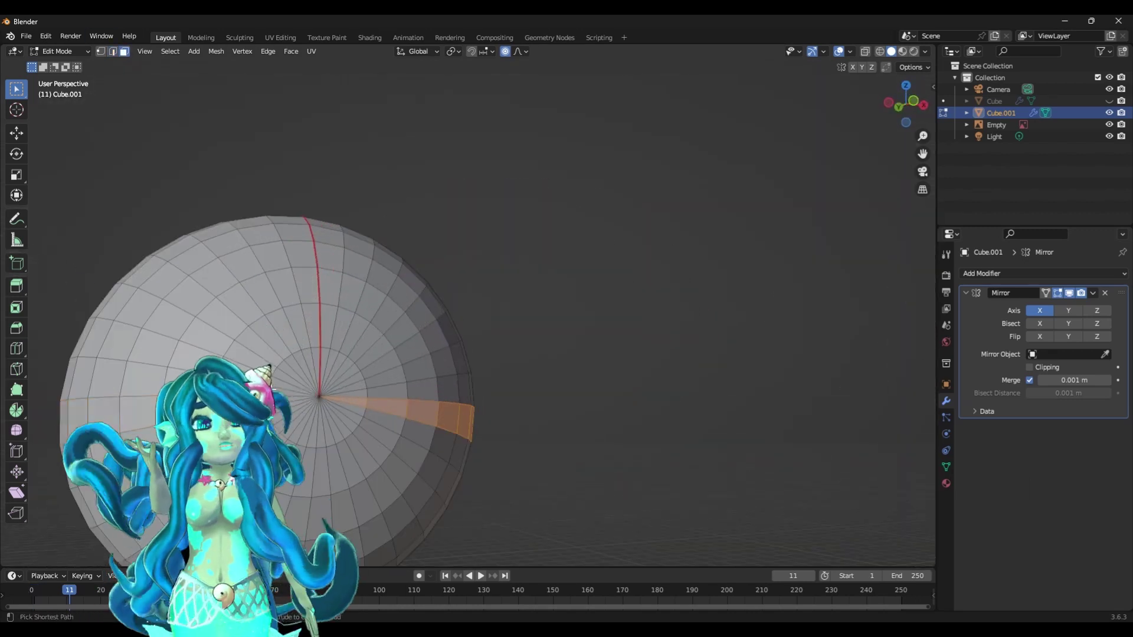
{"action": "scroll", "coordinate": [481, 430], "scroll_direction": "down", "scroll_amount": 3}
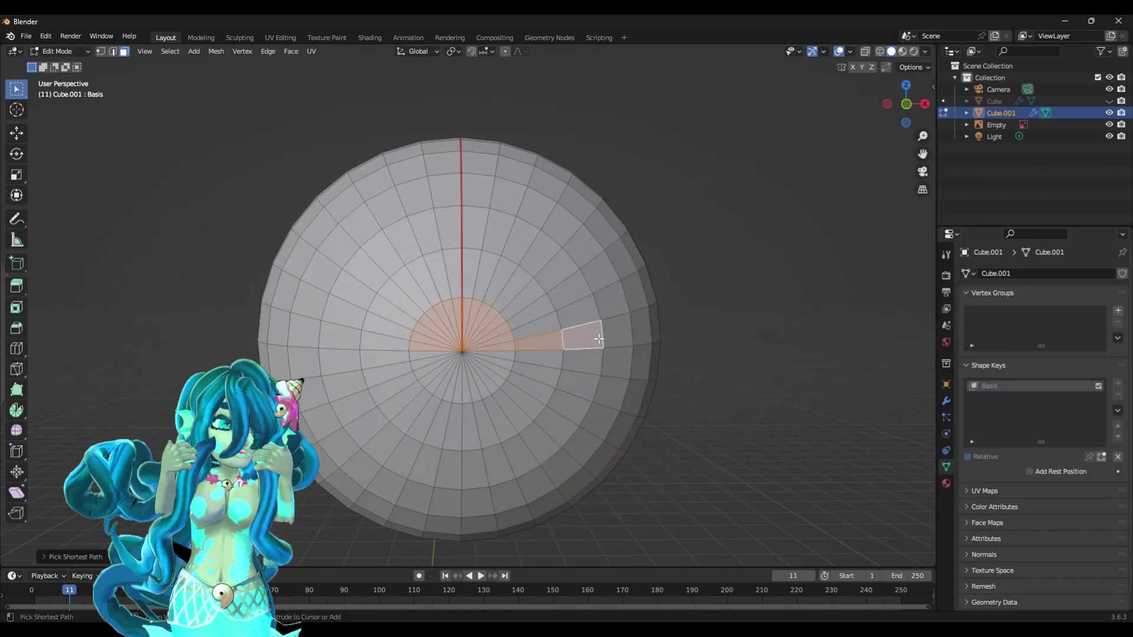
- Select the lower eyelid half of the eye sphere and scale it
{"action": "middle_click_drag", "start_coordinate": [598, 339], "coordinate": [567, 307]}
{"action": "key", "text": "KP_3"}
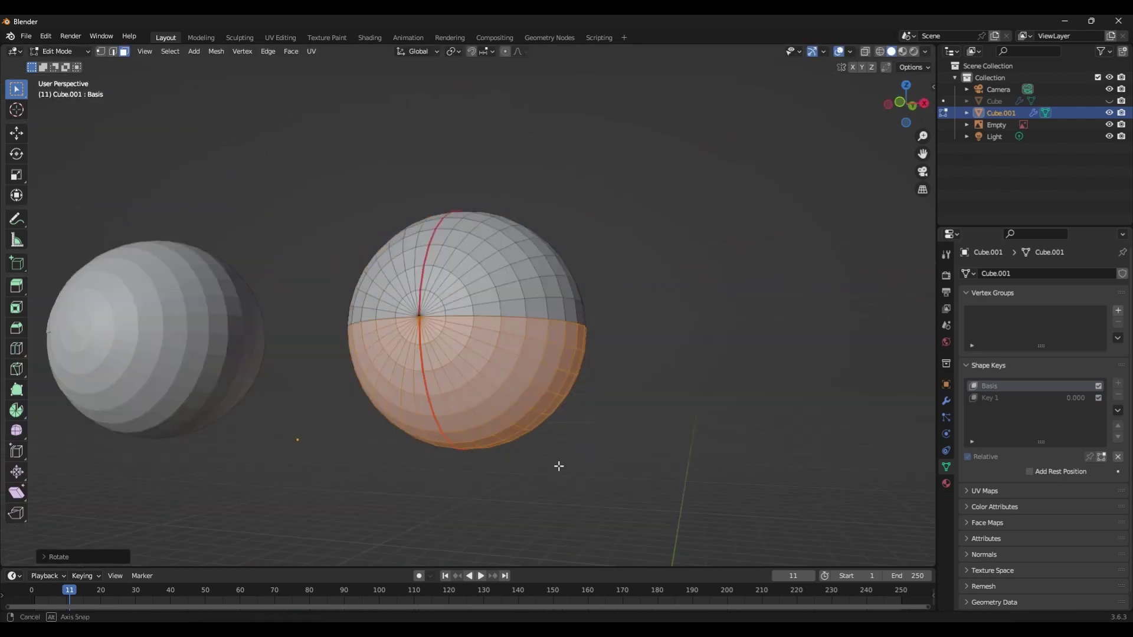
{"action": "middle_click_drag", "start_coordinate": [558, 468], "coordinate": [602, 410]}
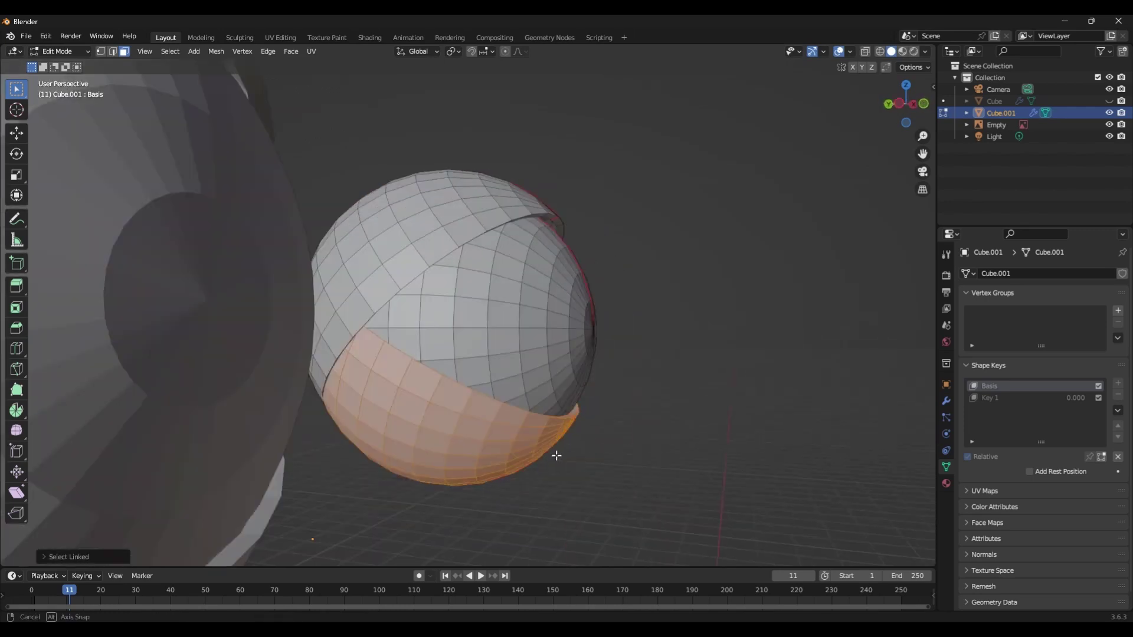
{"action": "key", "text": "s"}
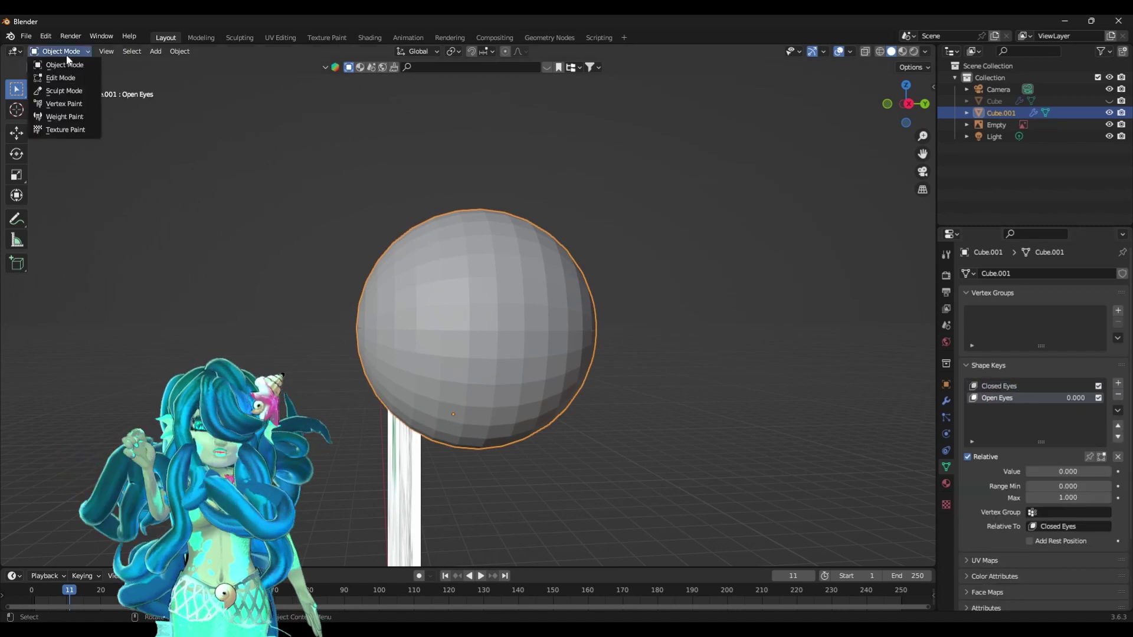
- Open the eyelids with the Open Eyes shape key at 1.000 and separate the eyeballs into their own object
{"action": "left_click", "coordinate": [56, 63]}
{"action": "key", "text": "k"}
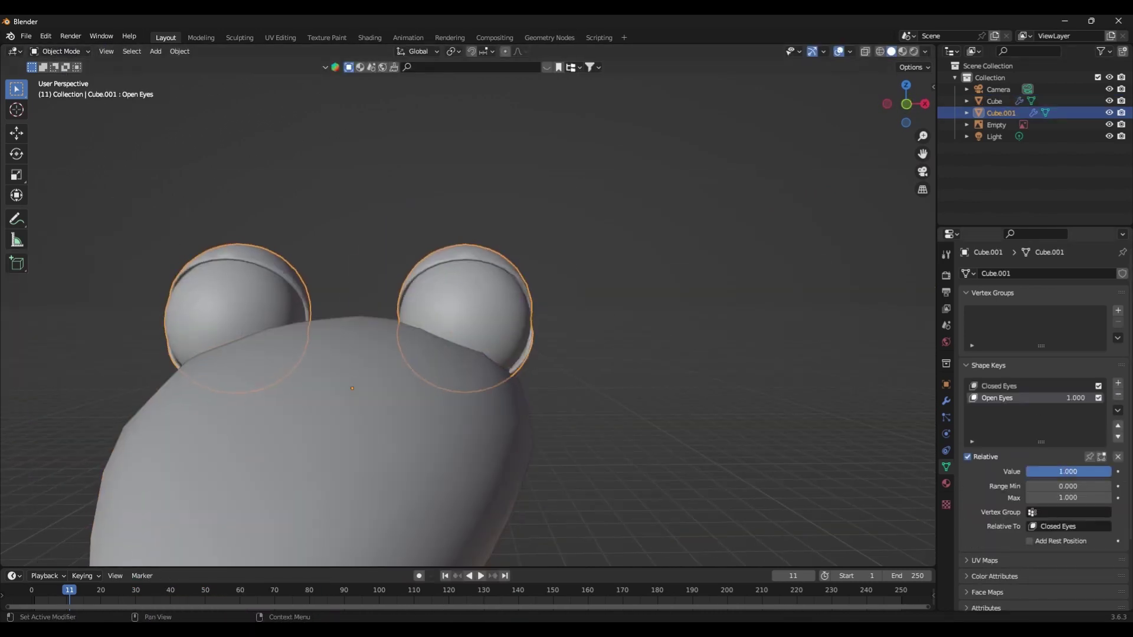
{"action": "left_click", "coordinate": [75, 52]}
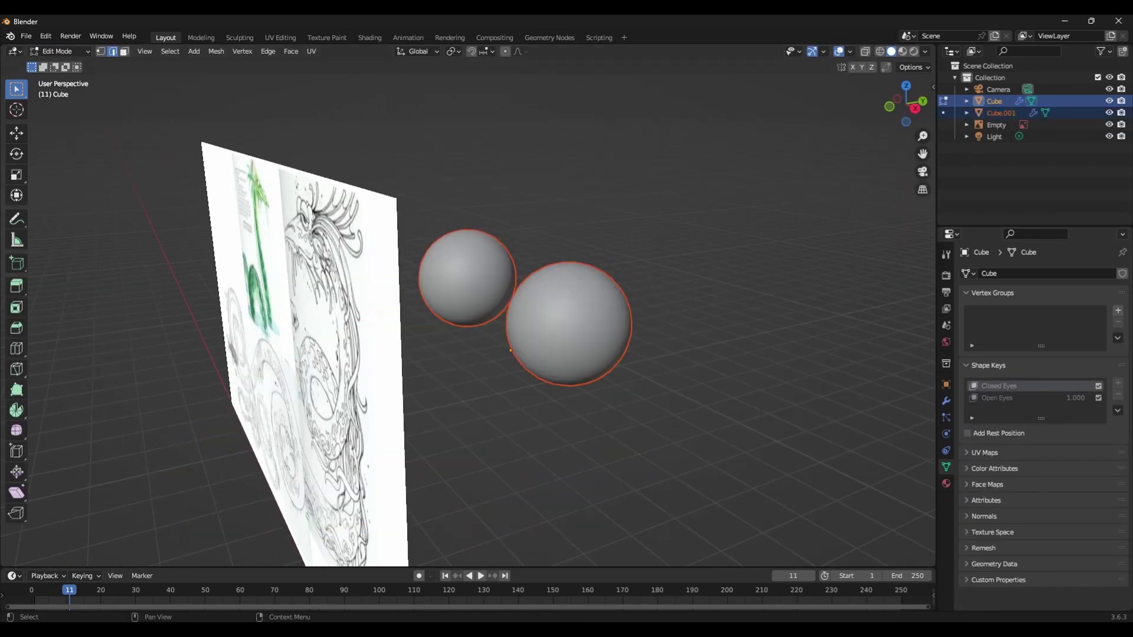
{"action": "left_click", "coordinate": [650, 392]}
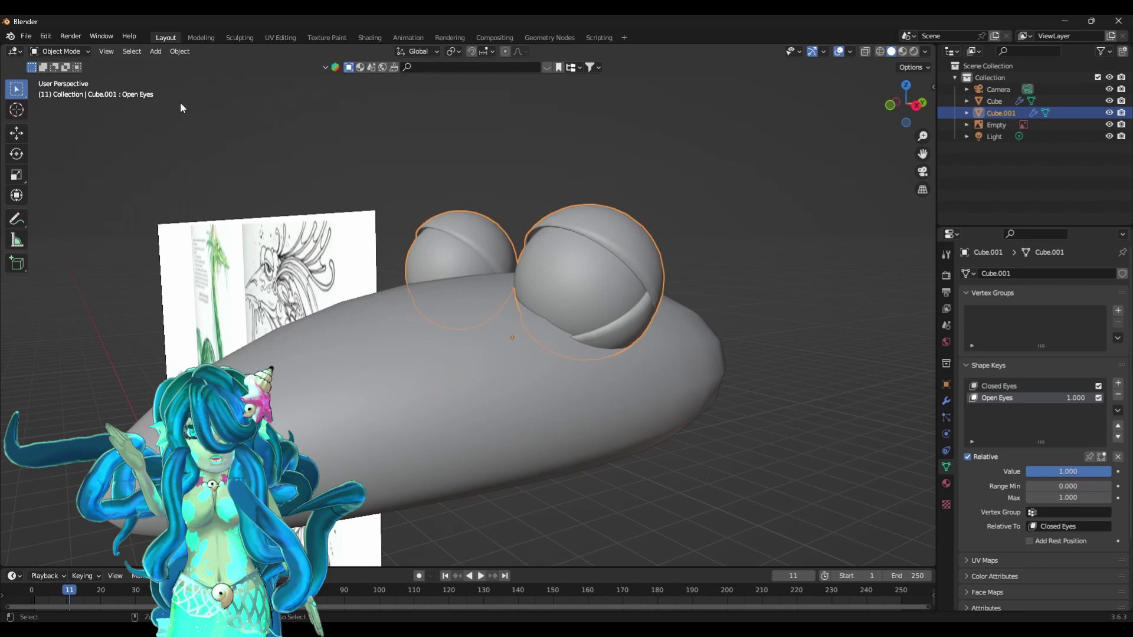
{"action": "right_click", "coordinate": [566, 344]}
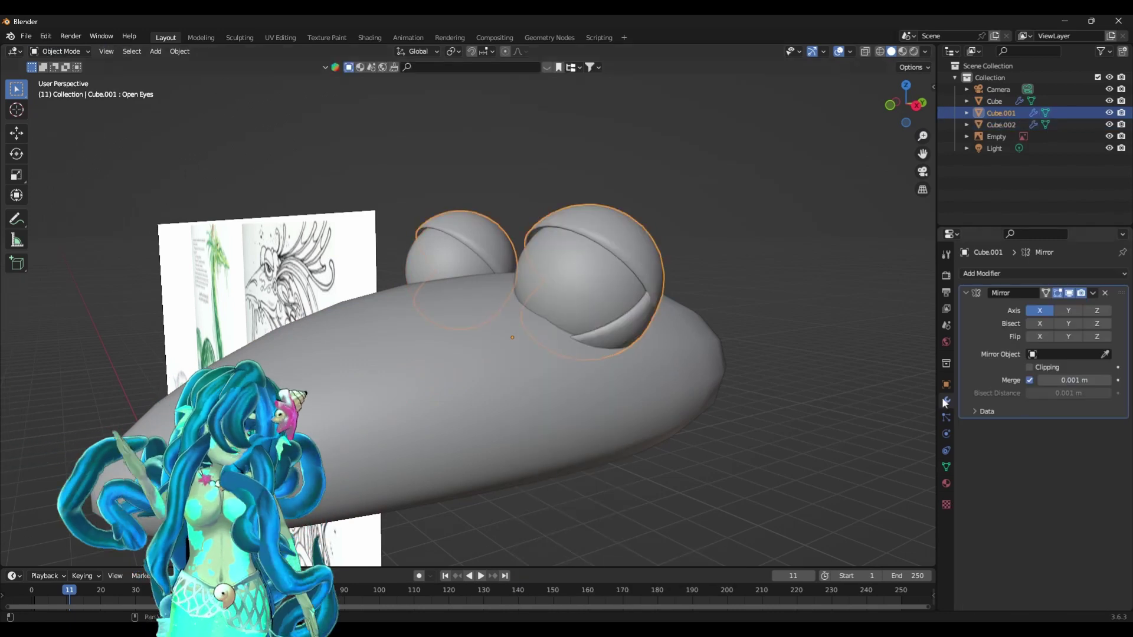
- Add another modifier to the eyelid object Cube.001
{"action": "left_click", "coordinate": [1041, 273]}
{"action": "left_click", "coordinate": [873, 331]}
{"action": "left_click", "coordinate": [1105, 474]}
{"action": "left_click", "coordinate": [656, 254]}
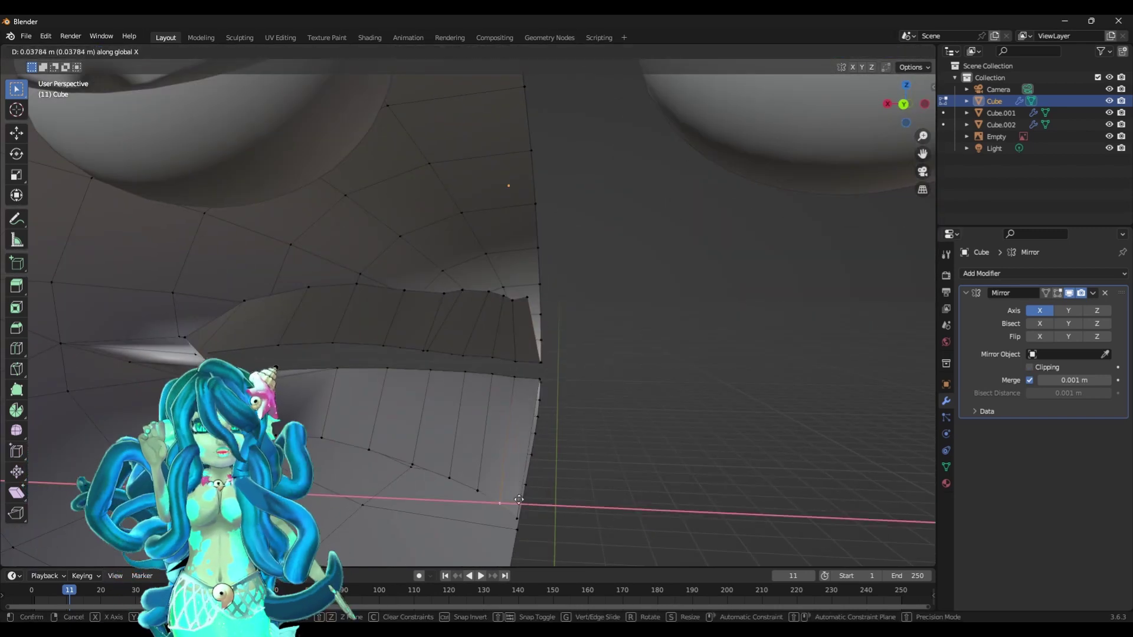
- Move the mouth-edge vertex along X and fill the inner mouth lining with faces
{"action": "left_click", "coordinate": [510, 381]}
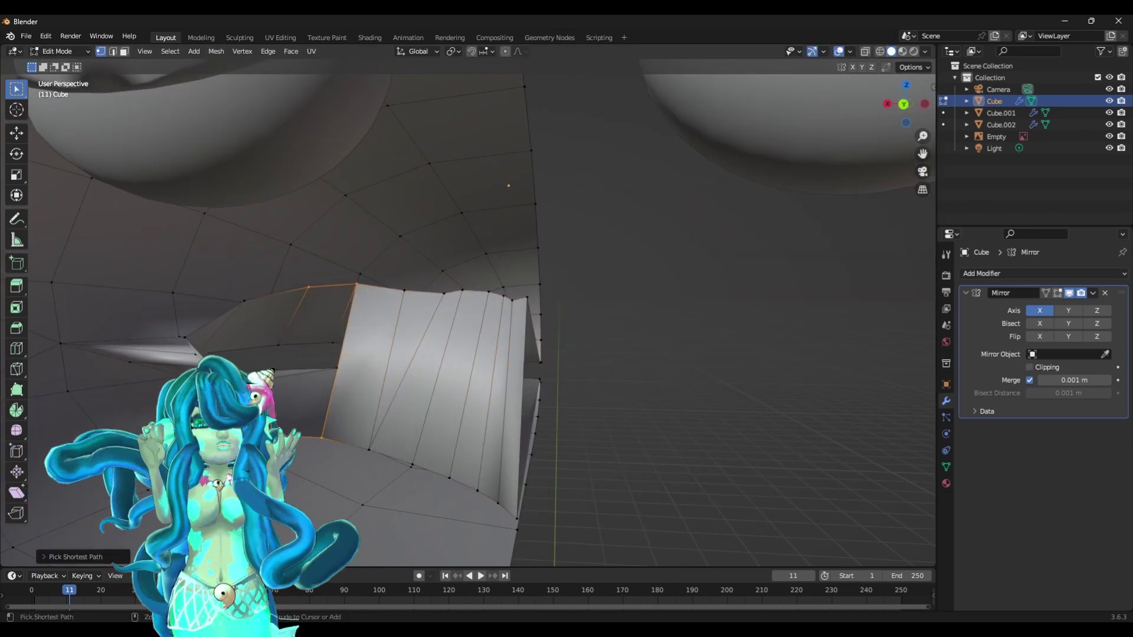
{"action": "key", "text": "f"}
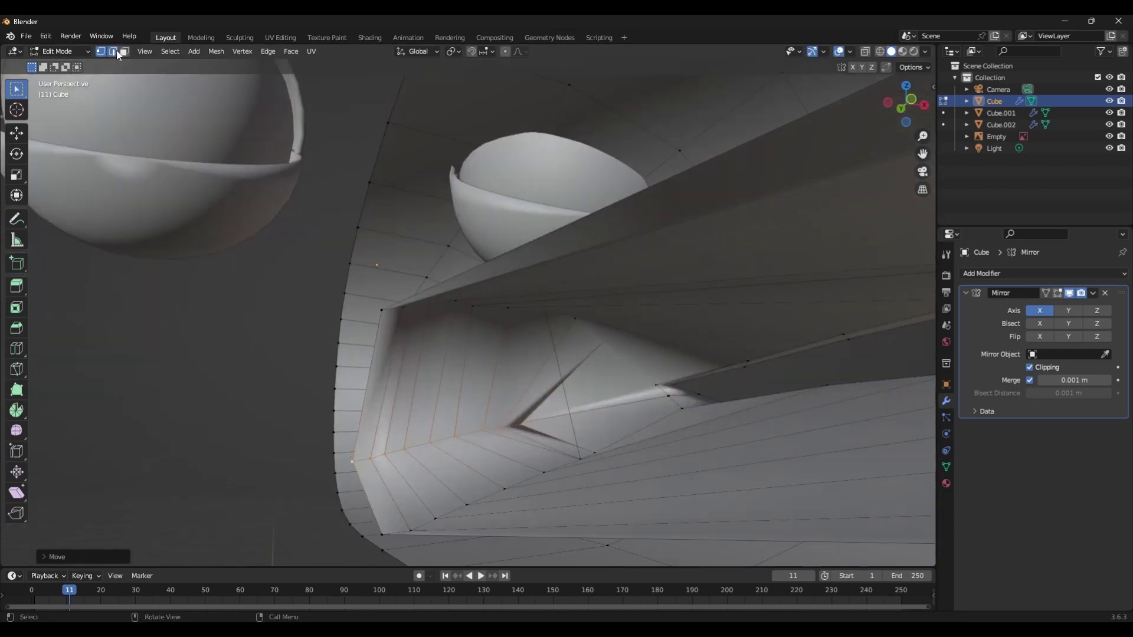
- Add a loop cut across the mouth lining and adjust the vertices at the mouth corner
{"action": "left_click", "coordinate": [113, 52]}
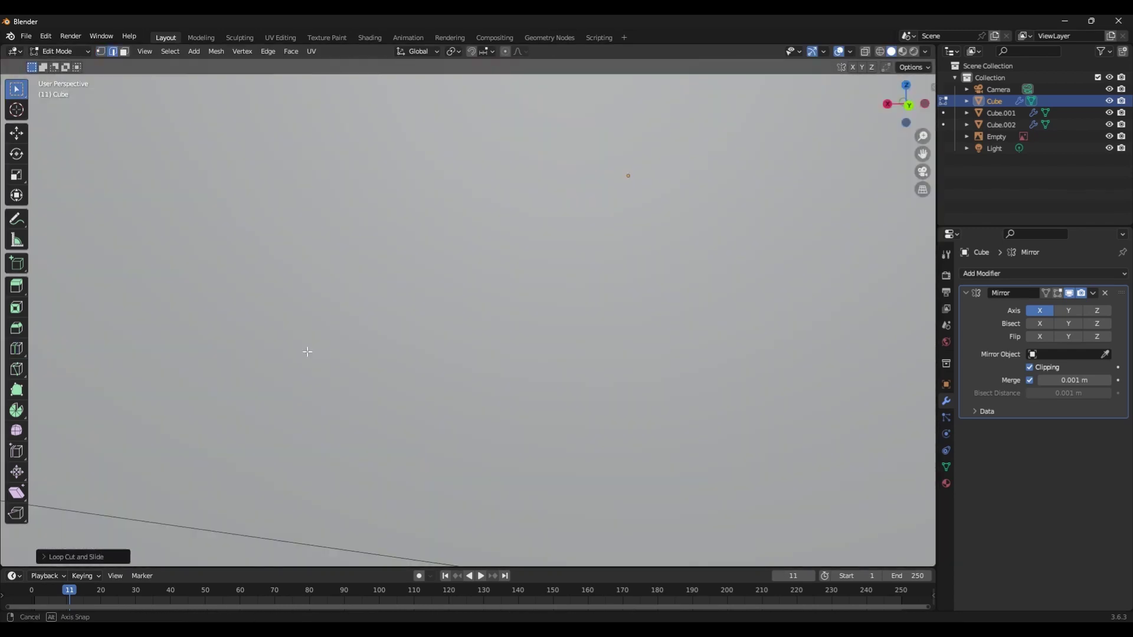
{"action": "key", "text": "1"}
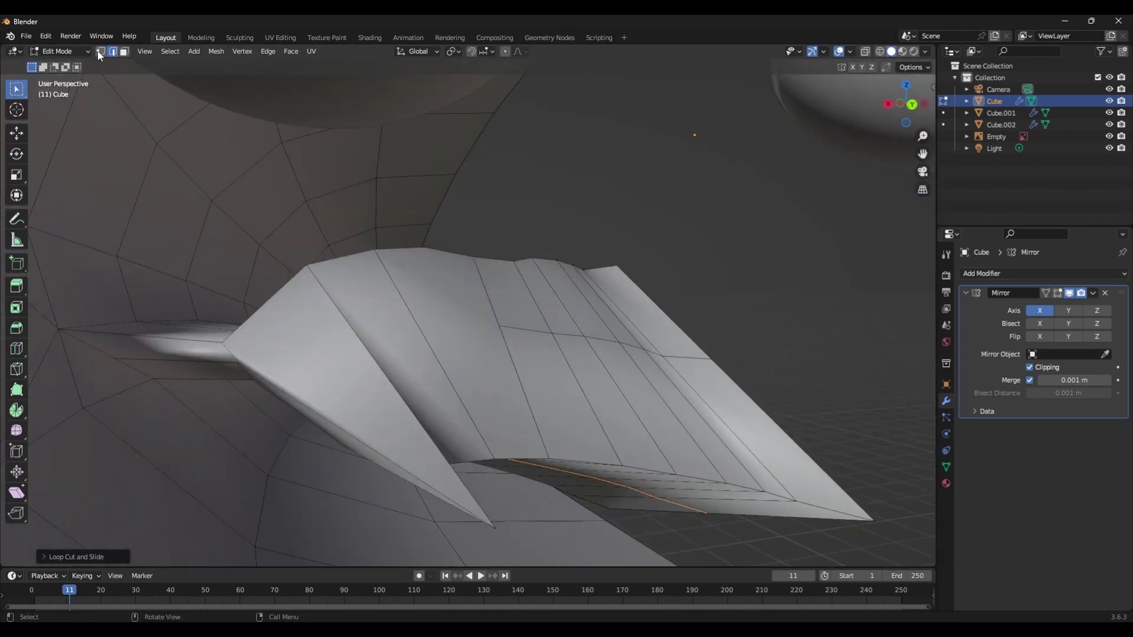
{"action": "right_click", "coordinate": [249, 359]}
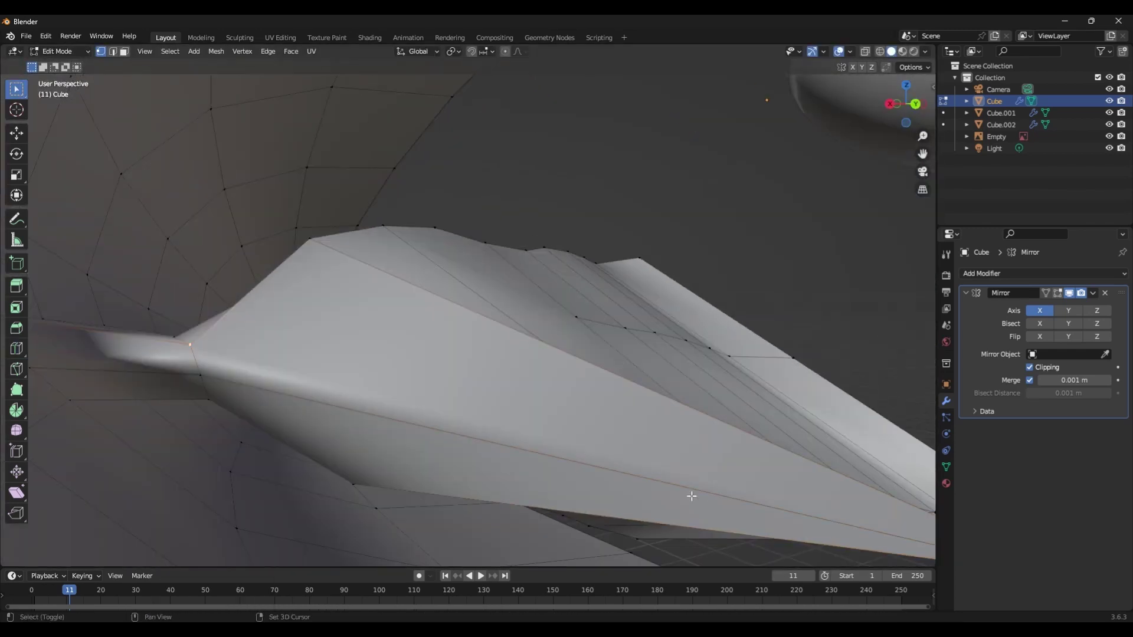
{"action": "right_click", "coordinate": [254, 362]}
{"action": "right_click", "coordinate": [258, 268]}
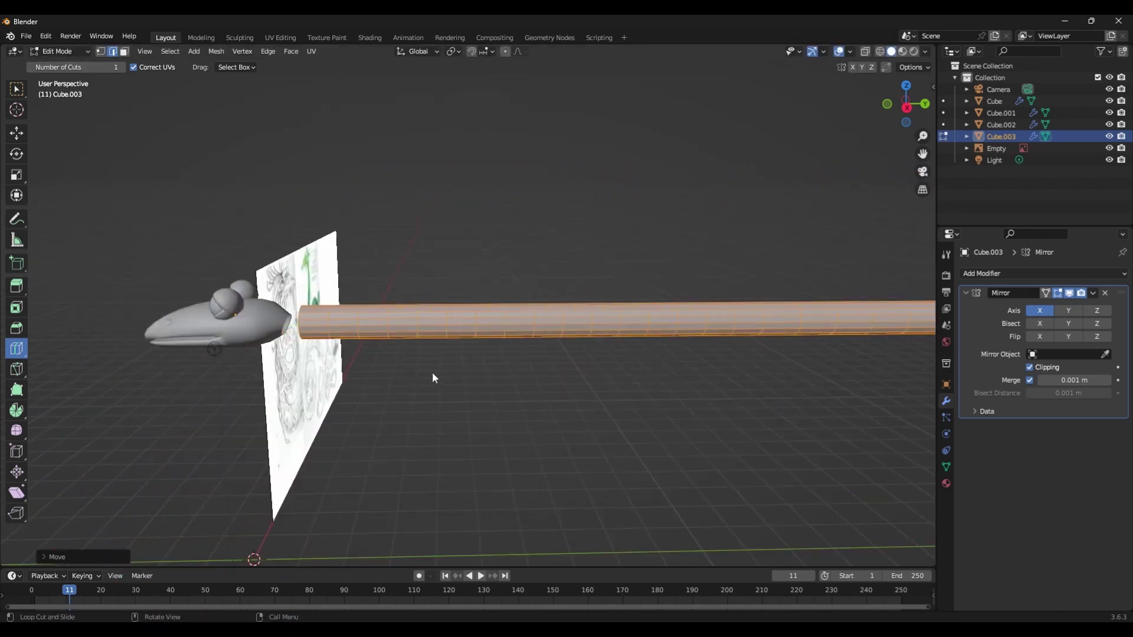
- Join the tube body to the head mesh and bridge the open edge loops at the neck
{"action": "key", "text": "ctrl+j"}
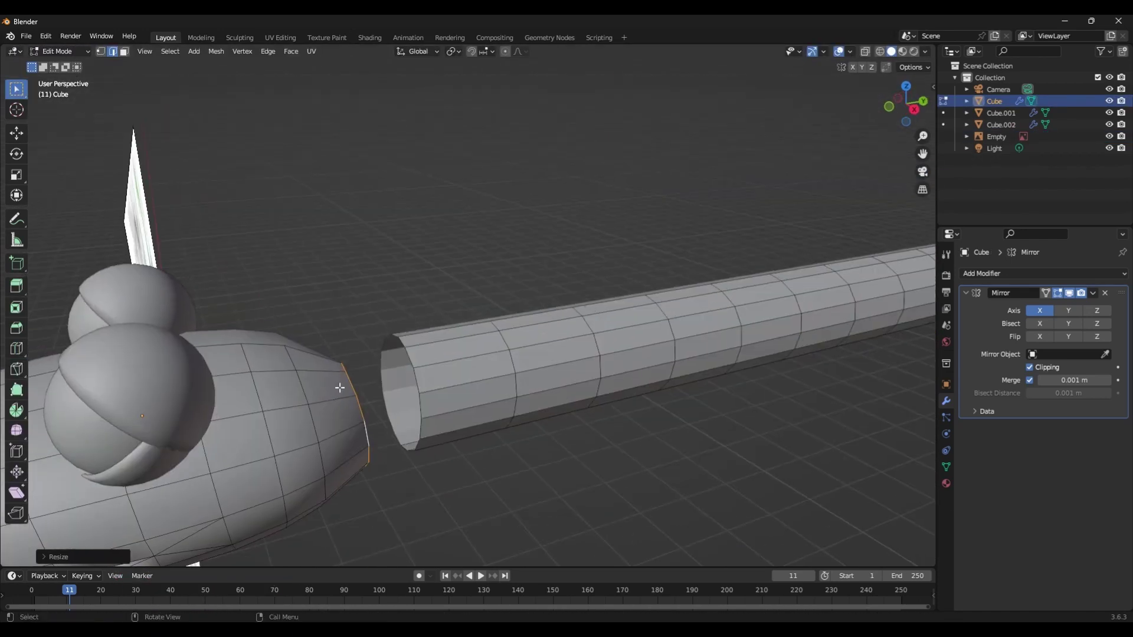
{"action": "right_click", "coordinate": [388, 232]}
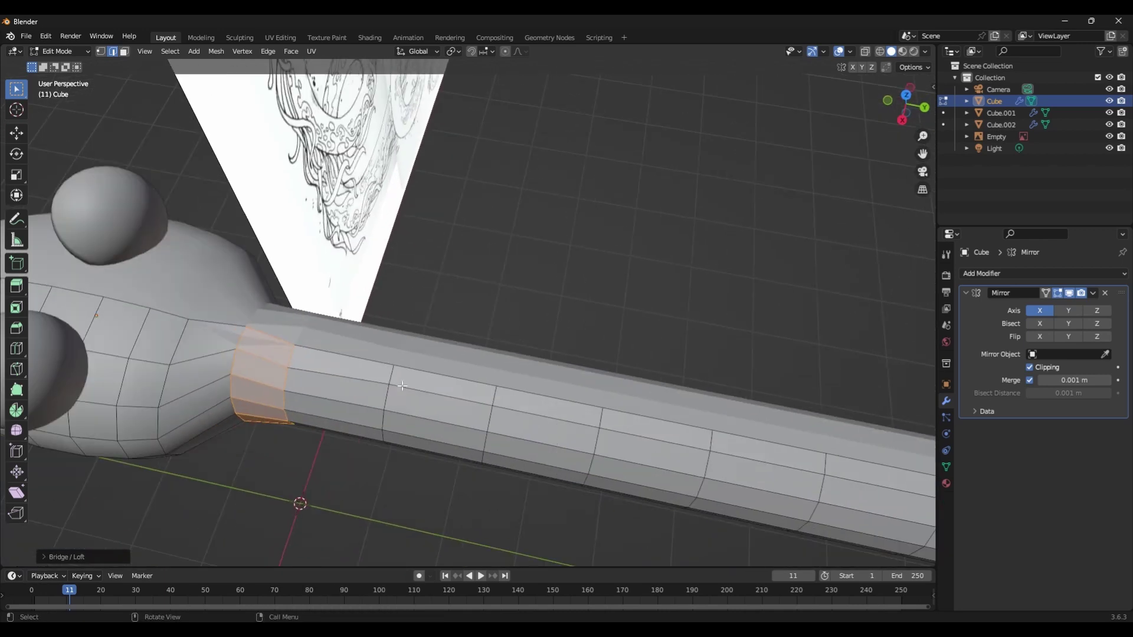
- Shade the joined head and body smooth and merge the tail end into a point
{"action": "key", "text": "Tab"}
{"action": "left_click", "coordinate": [59, 52]}
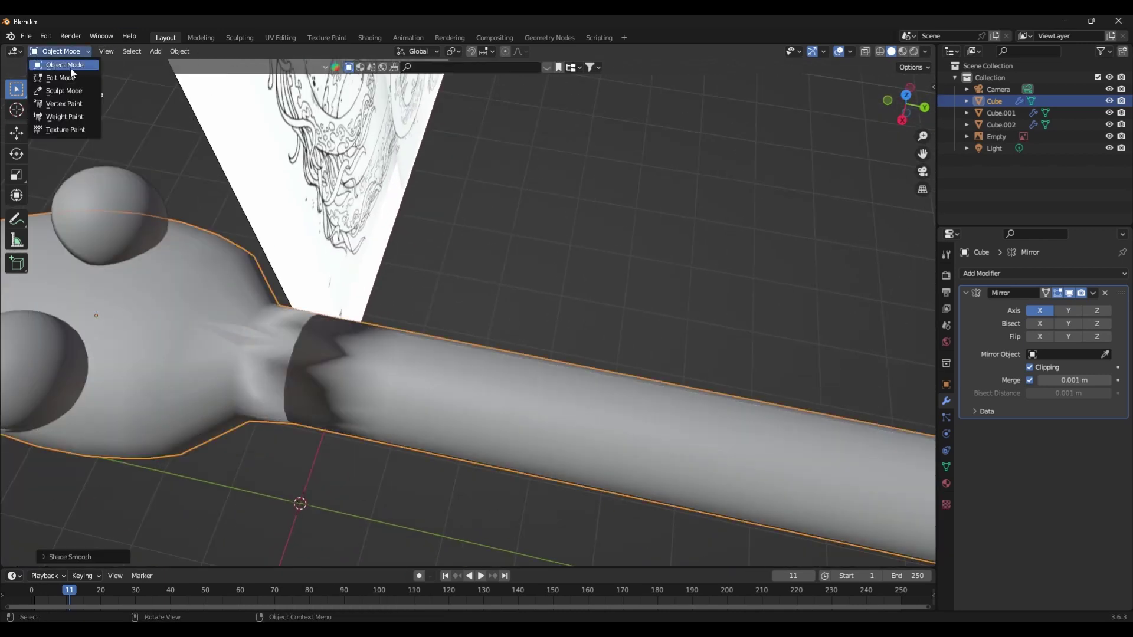
{"action": "left_click", "coordinate": [59, 65]}
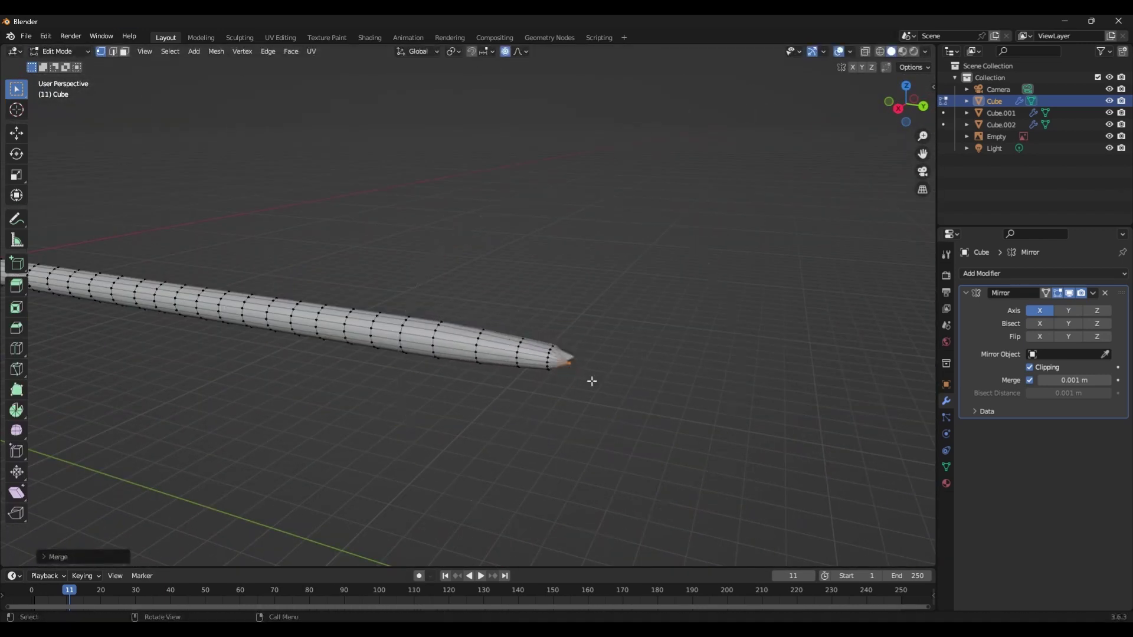
{"action": "middle_click_drag", "start_coordinate": [529, 432], "coordinate": [403, 307]}
- Move the reference image along X so its head drawing aligns with the model, and hide the head and eye meshes
{"action": "key", "text": "Tab"}
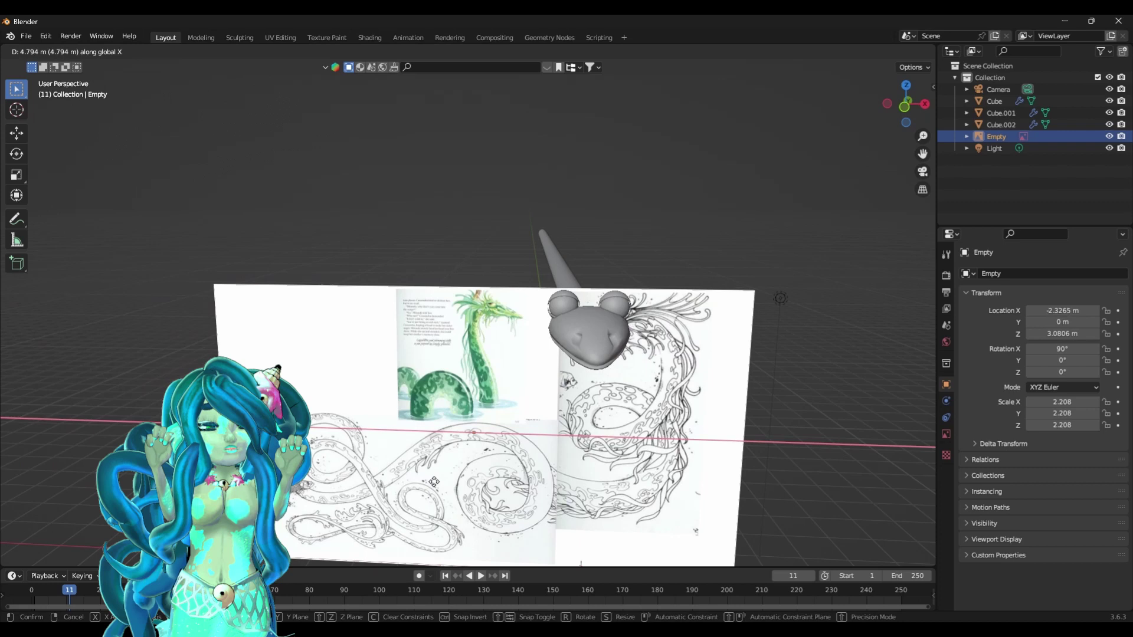
{"action": "key", "text": "h"}
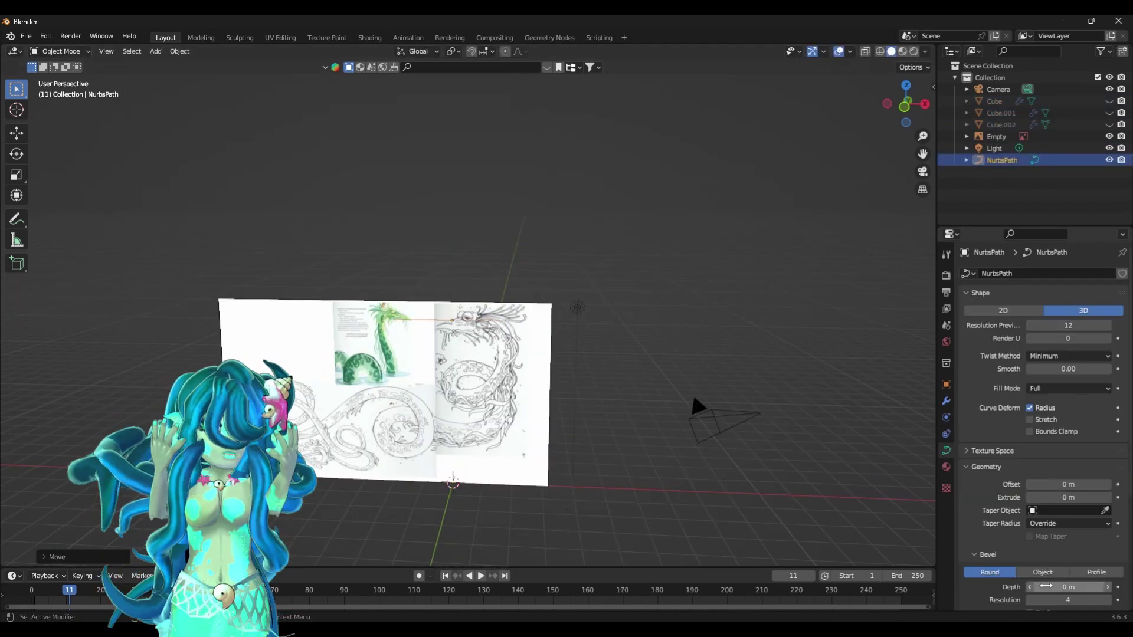
- Give the NURBS path a bevel depth of 0.1 m and scale its control point radius to taper the tendril
{"action": "key", "text": "Tab"}
{"action": "scroll", "coordinate": [477, 362], "scroll_direction": "up", "scroll_amount": 5}
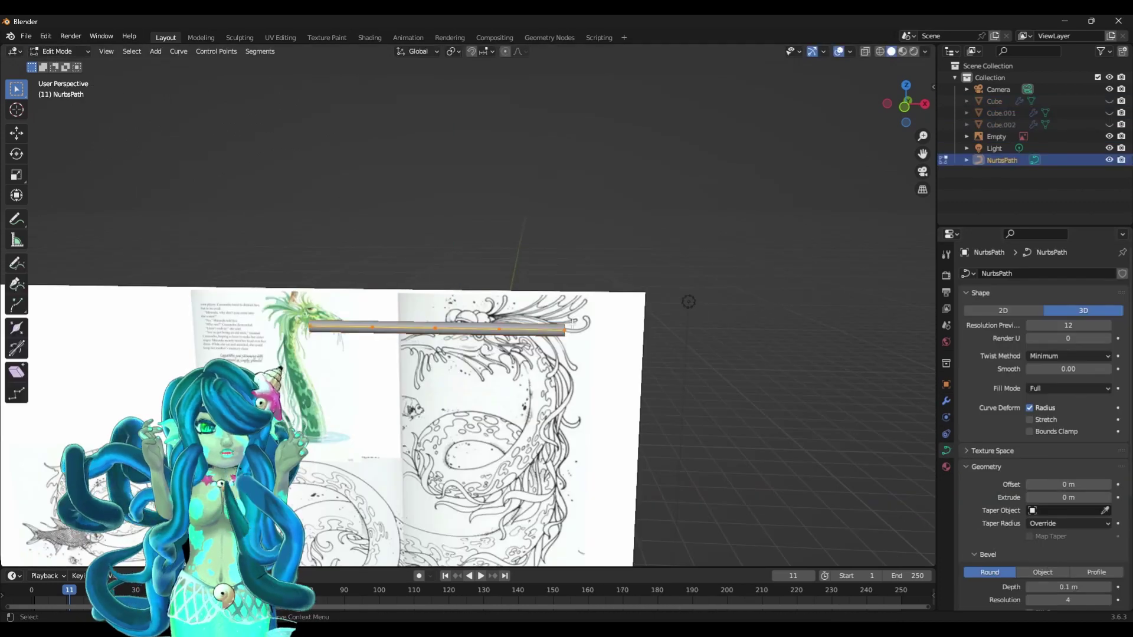
{"action": "key", "text": "alt+s"}
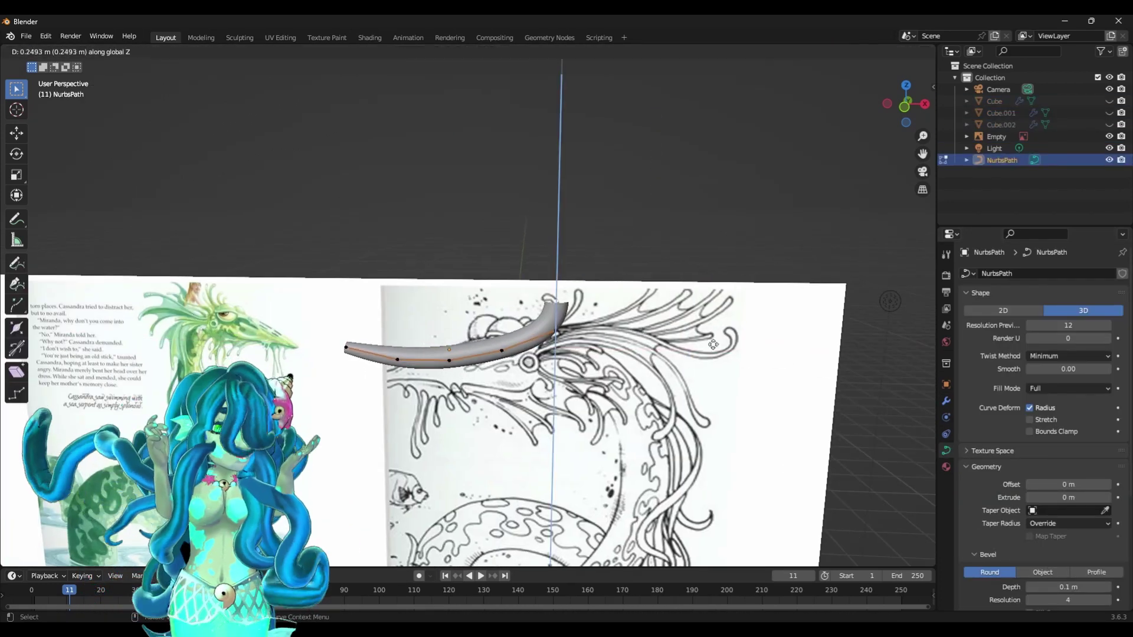
- Move the path's control points along X and Z to bend the tendril into an upward curve
{"action": "scroll", "coordinate": [555, 384], "scroll_direction": "up", "scroll_amount": 5}
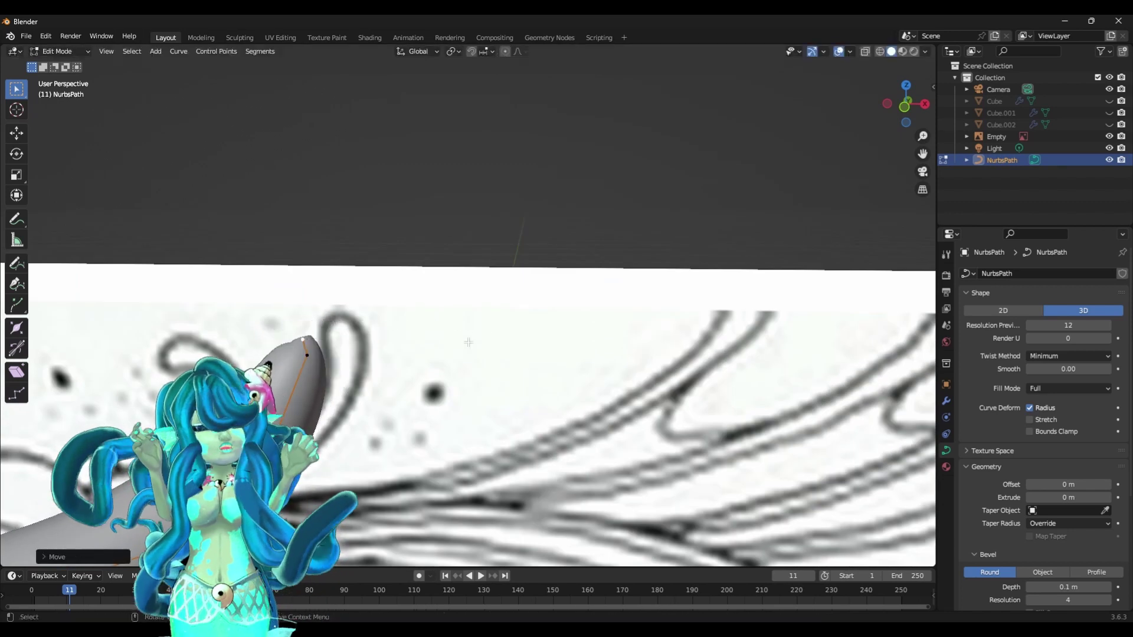
{"action": "scroll", "coordinate": [468, 342], "scroll_direction": "down", "scroll_amount": 5}
{"action": "key", "text": "s"}
{"action": "key", "text": "x"}
{"action": "right_click", "coordinate": [443, 413]}
{"action": "scroll", "coordinate": [444, 413], "scroll_direction": "up", "scroll_amount": 3}
{"action": "right_click", "coordinate": [254, 220]}
{"action": "key", "text": "Escape"}
{"action": "key", "text": "g"}
{"action": "key", "text": "x"}
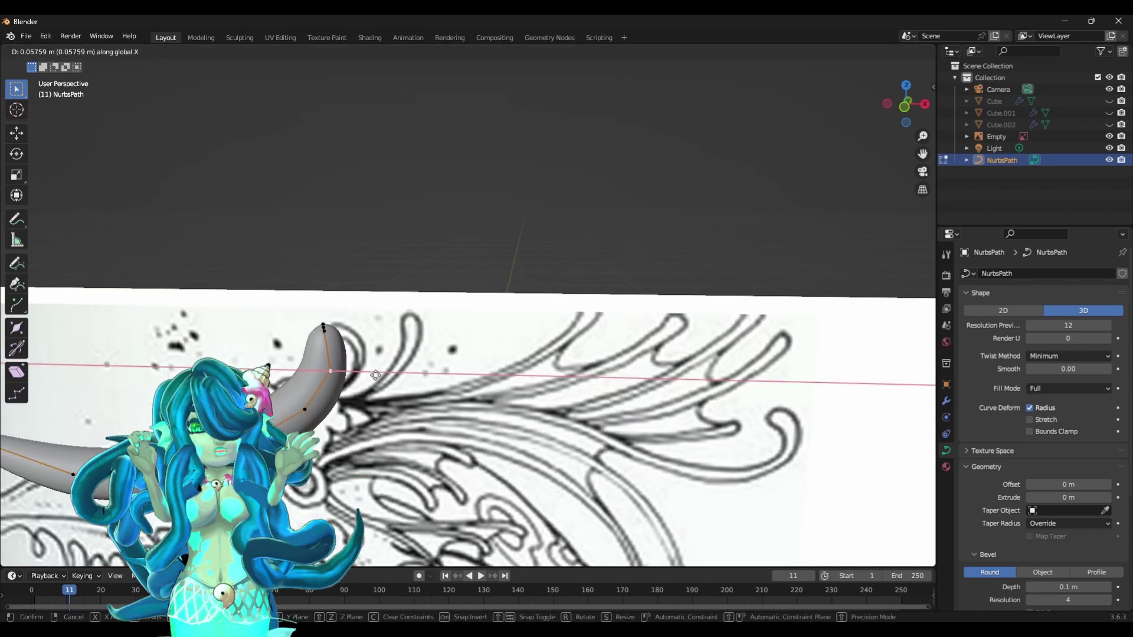
{"action": "scroll", "coordinate": [324, 400], "scroll_direction": "down", "scroll_amount": 2}
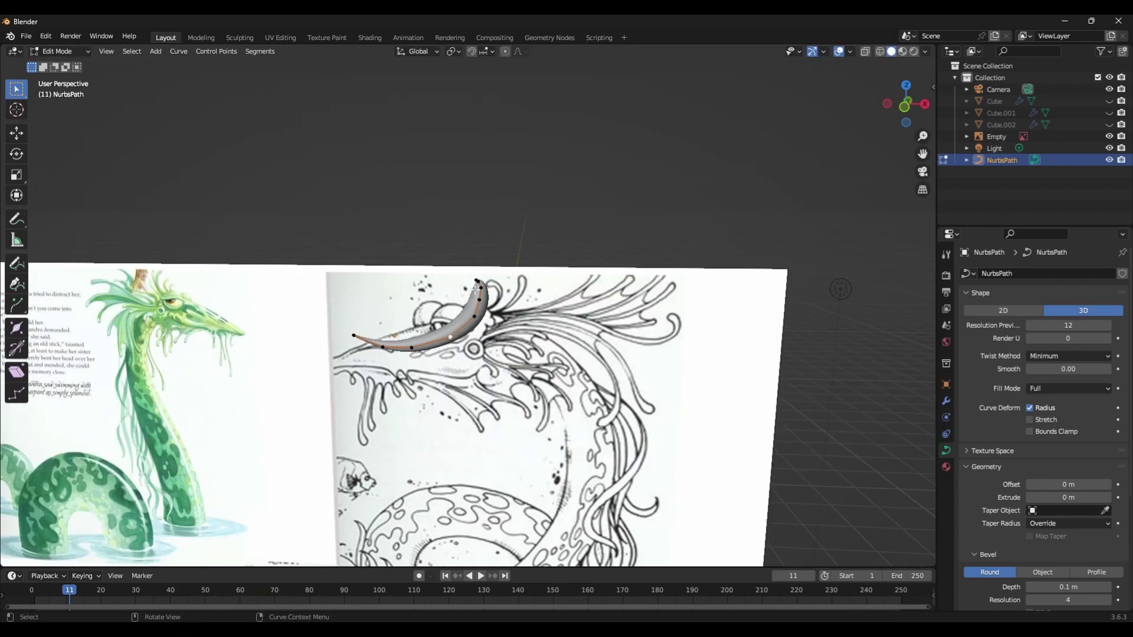
- Place a smaller copy of the tendril beside the first and lower a control point of the larger one about 0.03 m along Z
{"action": "left_click", "coordinate": [625, 362]}
{"action": "scroll", "coordinate": [541, 271], "scroll_direction": "up", "scroll_amount": 5}
{"action": "key", "text": "g"}
{"action": "left_click", "coordinate": [479, 407]}
{"action": "scroll", "coordinate": [450, 361], "scroll_direction": "down", "scroll_amount": 3}
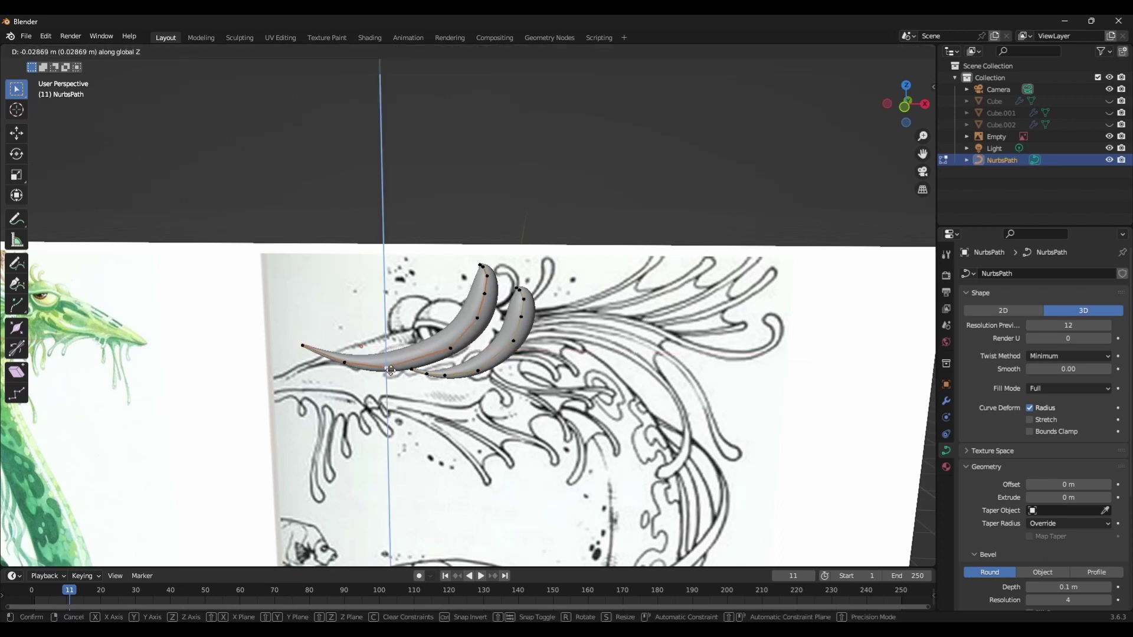
{"action": "left_click", "coordinate": [390, 370]}
- Curl the front head tendril into a forward-facing hook by moving its control points, and shrink it along Z
{"action": "scroll", "coordinate": [531, 295], "scroll_direction": "up", "scroll_amount": 4}
{"action": "key", "text": "l"}
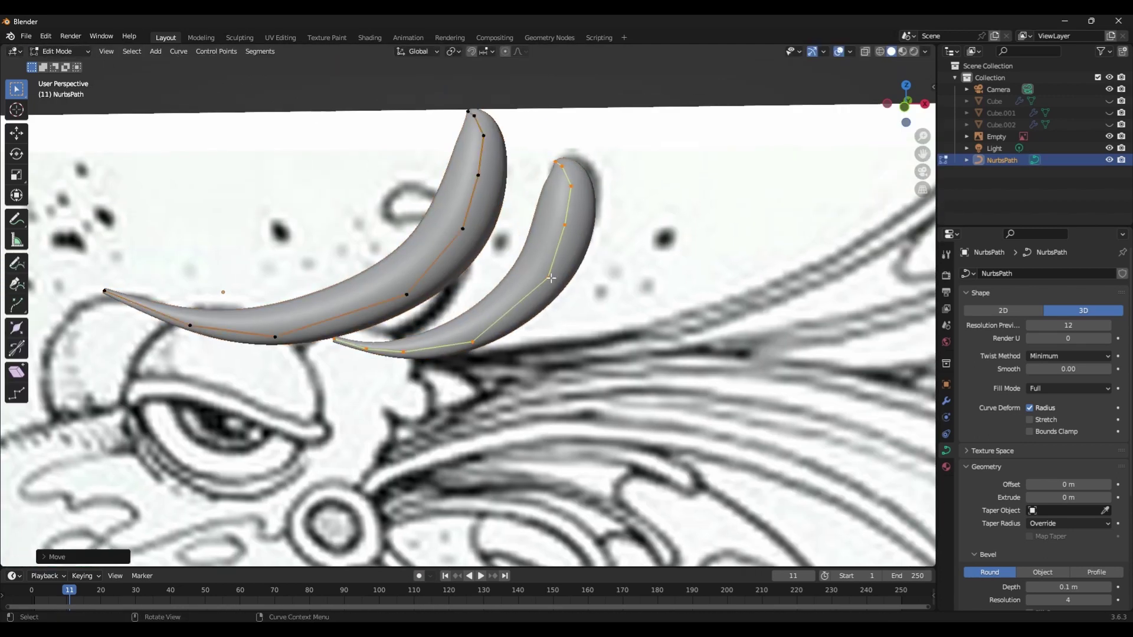
{"action": "middle_click_drag", "start_coordinate": [550, 278], "coordinate": [523, 295]}
{"action": "key", "text": "g"}
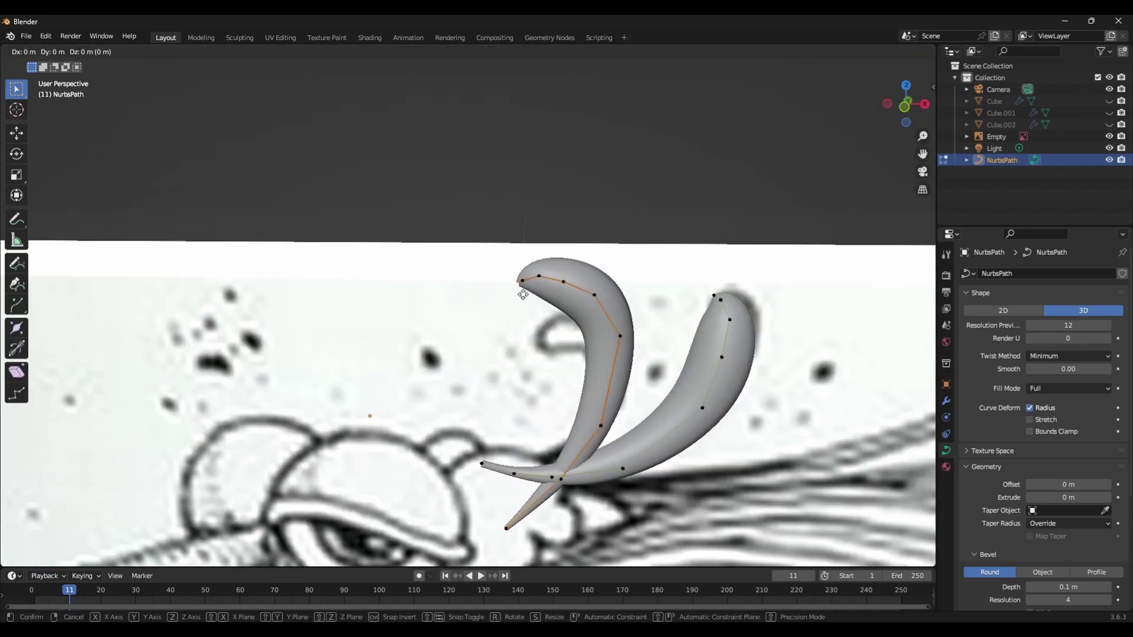
{"action": "scroll", "coordinate": [606, 464], "scroll_direction": "down", "scroll_amount": 4}
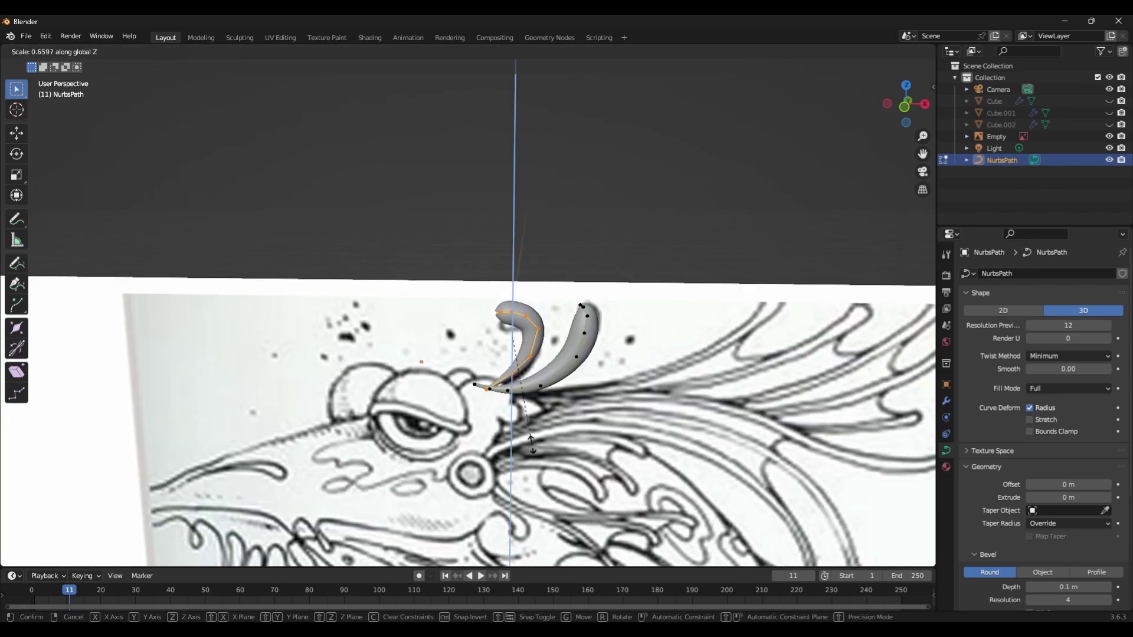
{"action": "scroll", "coordinate": [562, 261], "scroll_direction": "up", "scroll_amount": 2}
{"action": "key", "text": "s"}
{"action": "left_click", "coordinate": [562, 261]}
- Add a straight NURBS path behind the two horn tendrils, with its tapered end at their base
{"action": "scroll", "coordinate": [562, 261], "scroll_direction": "up", "scroll_amount": 3}
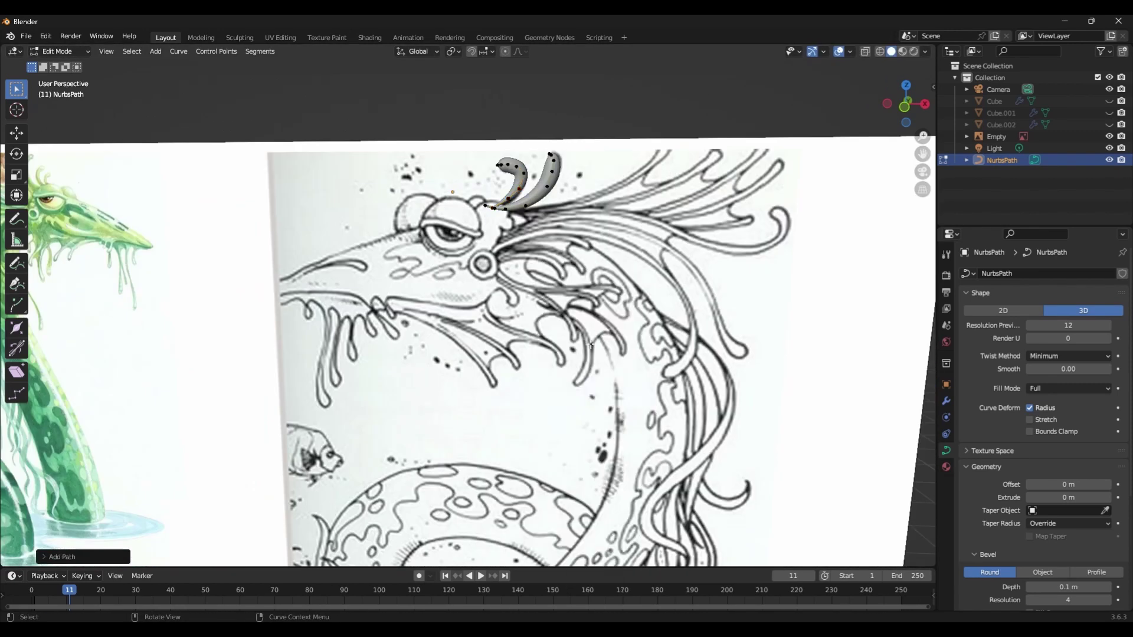
{"action": "key", "text": "g"}
{"action": "left_click", "coordinate": [636, 350]}
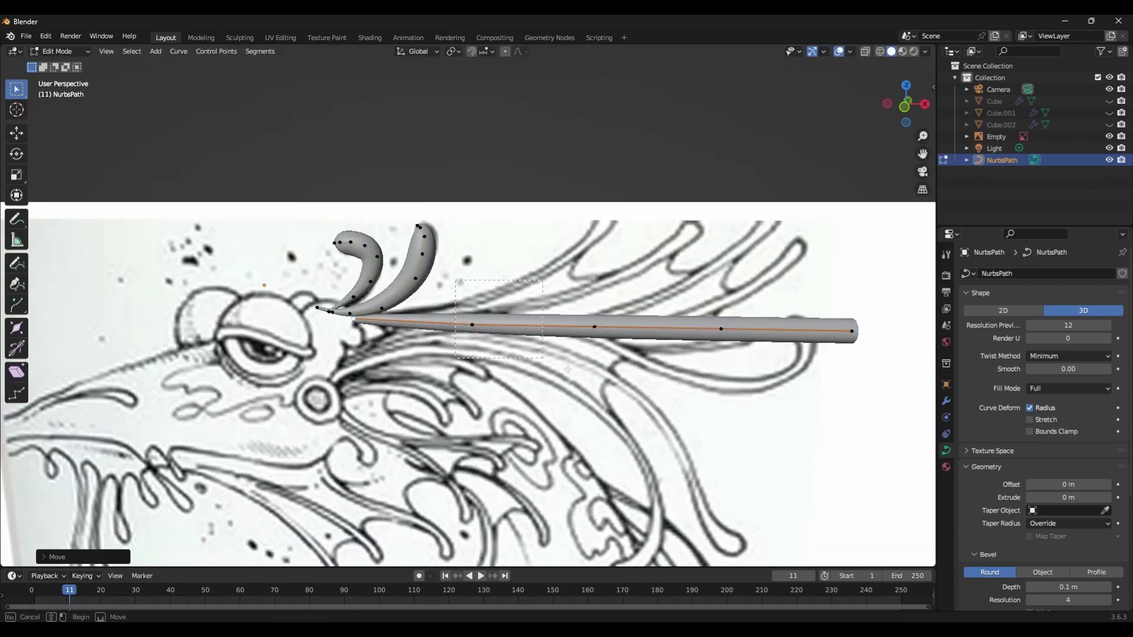
- Raise the path's rear control points along Z and shift them along X to sweep it upward like the crest strand
{"action": "left_click_drag", "start_coordinate": [567, 369], "coordinate": [862, 312]}
{"action": "key", "text": "g"}
{"action": "key", "text": "z"}
{"action": "left_click", "coordinate": [767, 213]}
{"action": "key", "text": "g"}
{"action": "key", "text": "x"}
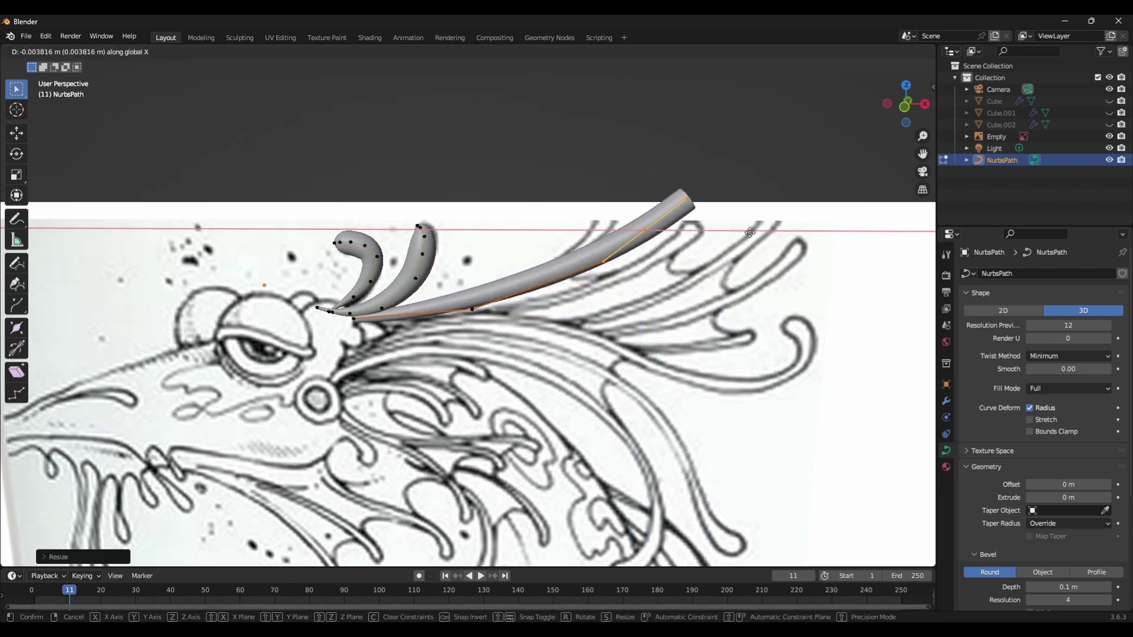
{"action": "left_click", "coordinate": [708, 233]}
- Extrude the end of the upswept crest tendril and shape it into a thicker, rounded, upturned tip
{"action": "key", "text": "e"}
{"action": "left_click", "coordinate": [755, 243]}
{"action": "scroll", "coordinate": [666, 196], "scroll_direction": "up", "scroll_amount": 3}
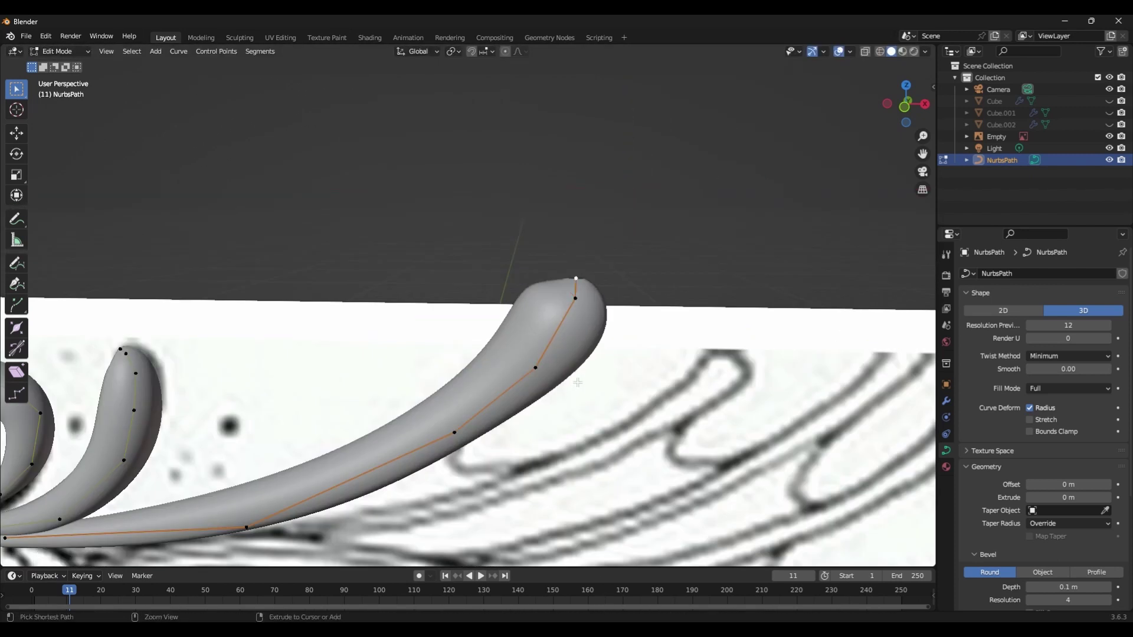
{"action": "scroll", "coordinate": [666, 196], "scroll_direction": "down", "scroll_amount": 3}
{"action": "key", "text": "g"}
{"action": "key", "text": "z"}
{"action": "key", "text": "Escape"}
- Duplicate the long crest tendril and fit the copy to the next drawn strand below it
{"action": "middle_click_drag", "start_coordinate": [665, 196], "coordinate": [775, 339]}
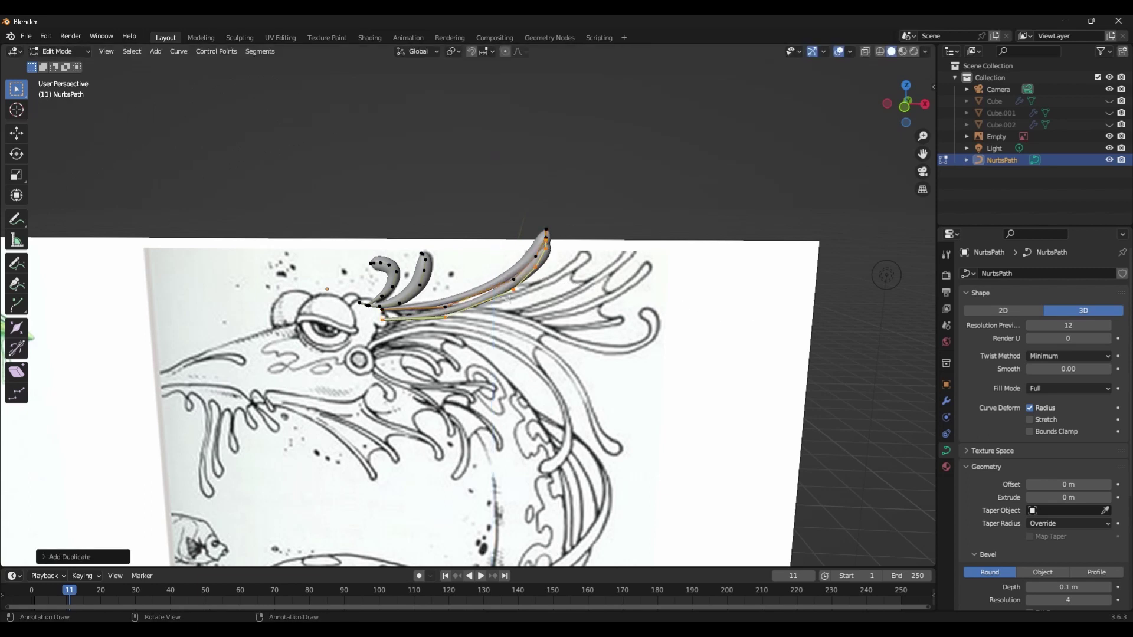
{"action": "scroll", "coordinate": [620, 337], "scroll_direction": "up", "scroll_amount": 3}
{"action": "key", "text": "x"}
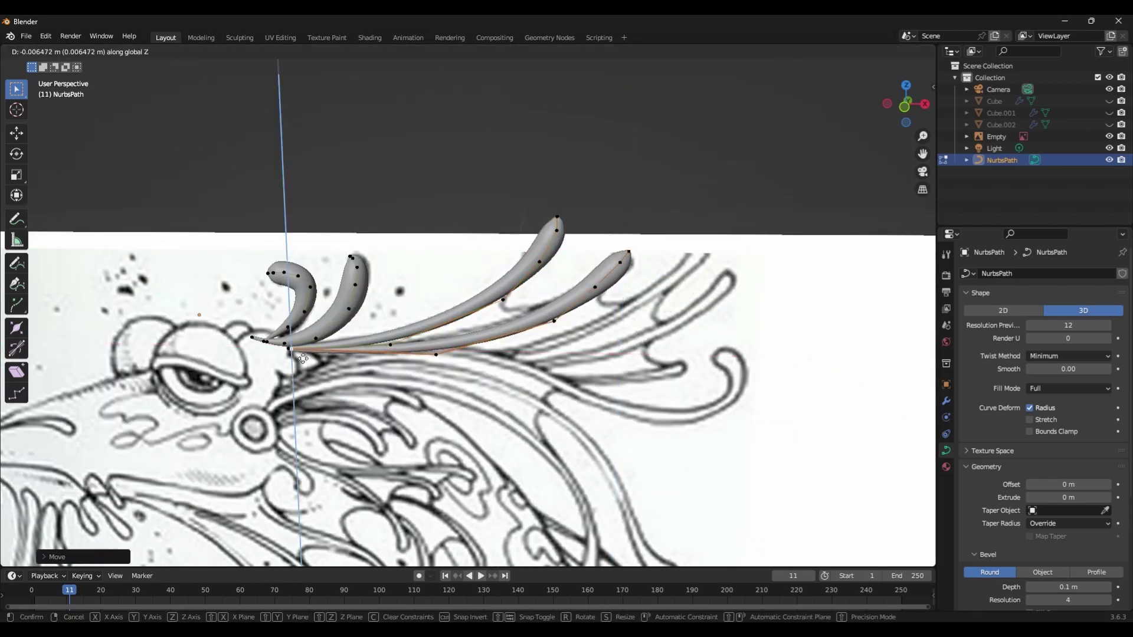
- Place two further shortened copies of the crest tendril on the next two drawn strands behind, rotating and scaling them to fit
{"action": "key", "text": "shift+d"}
{"action": "key", "text": "x"}
{"action": "left_click", "coordinate": [802, 297]}
{"action": "key", "text": "r"}
{"action": "left_click", "coordinate": [803, 297]}
{"action": "key", "text": "s"}
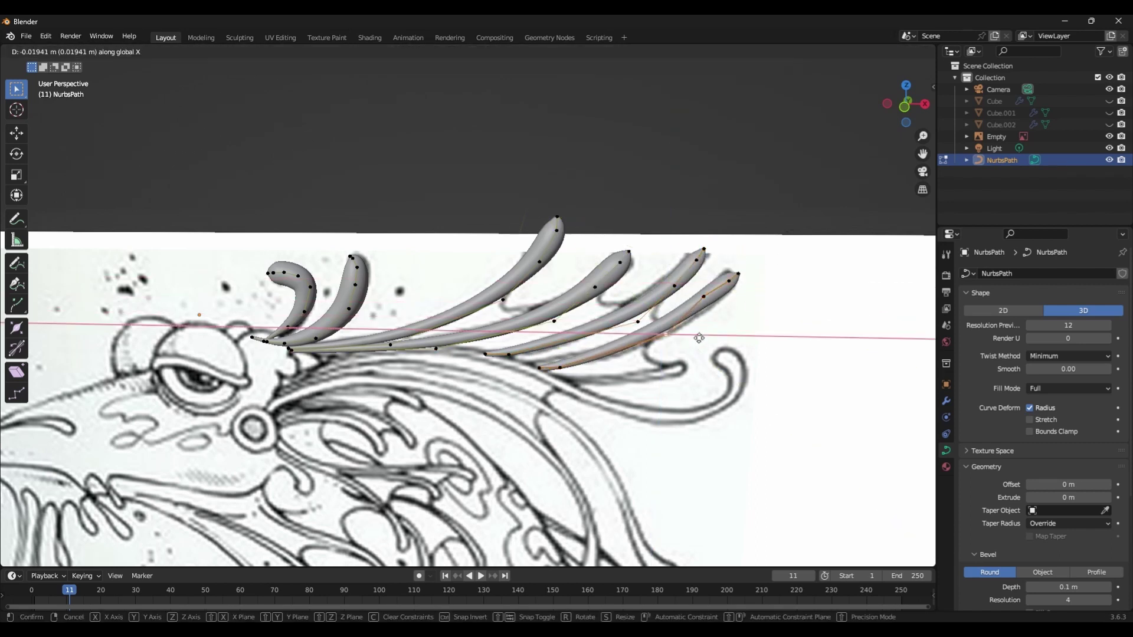
- Add a smaller copy beneath the four crest tendrils and flatten it to follow the short drawn strand
{"action": "key", "text": "x"}
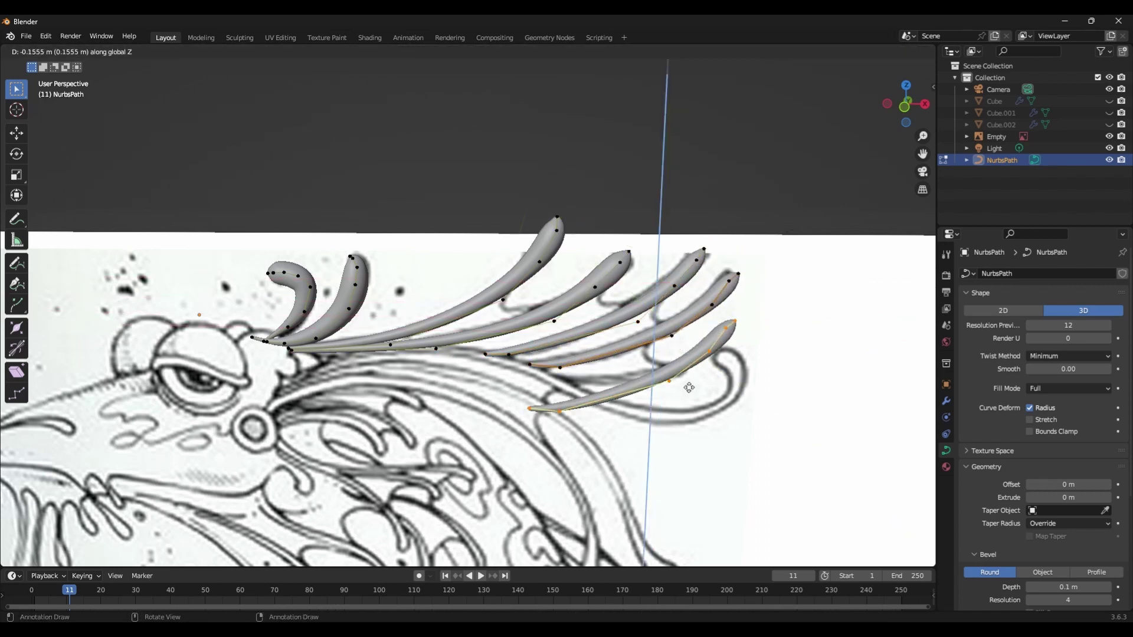
{"action": "scroll", "coordinate": [689, 388], "scroll_direction": "up", "scroll_amount": 3}
{"action": "key", "text": "x"}
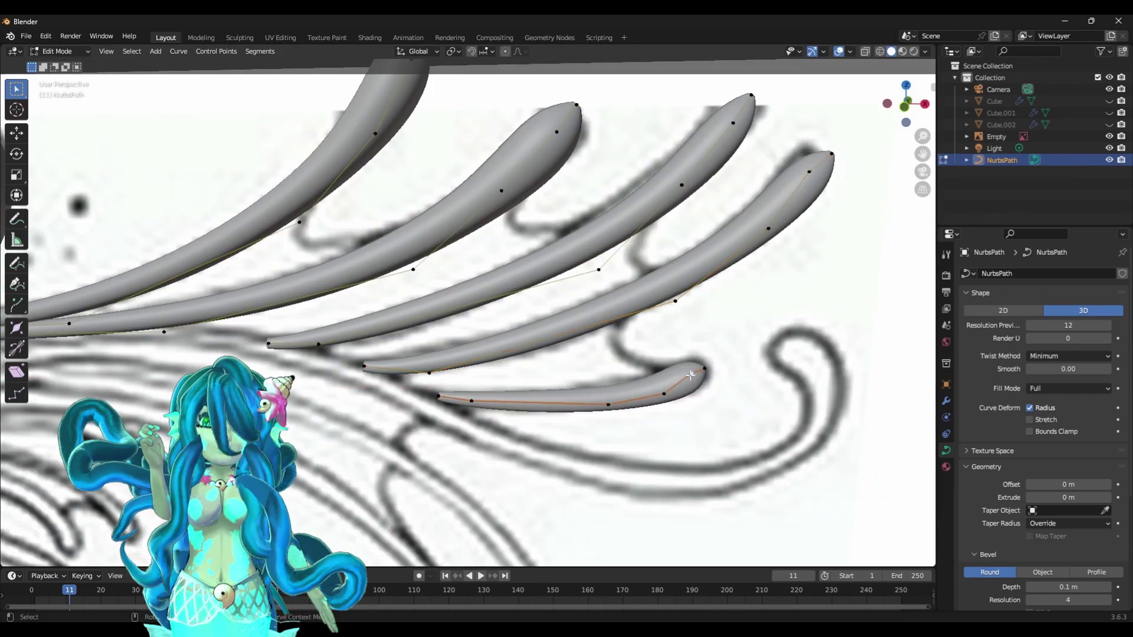
- Add a straight NURBS path extending back from the round ear and taper its root with Shrink/Fatten
{"action": "scroll", "coordinate": [690, 375], "scroll_direction": "down", "scroll_amount": 5}
{"action": "key", "text": "g"}
{"action": "key", "text": "z"}
{"action": "scroll", "coordinate": [502, 399], "scroll_direction": "up", "scroll_amount": 5}
{"action": "key", "text": "alt+s"}
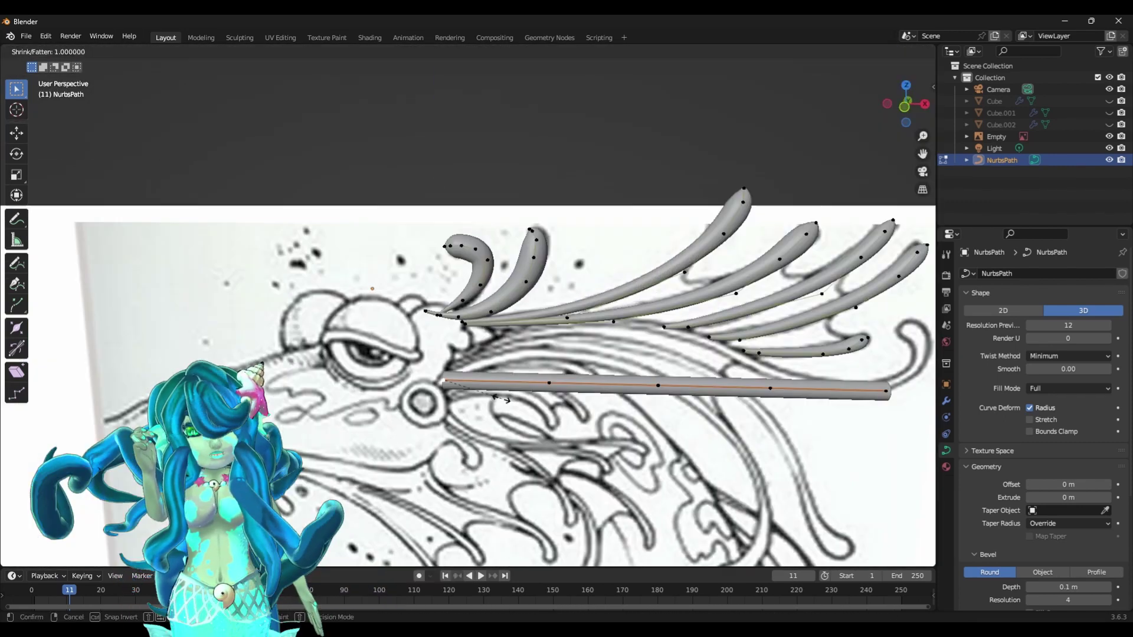
{"action": "key", "text": "Escape"}
- Move the ear path's control points along Z and X so it arches behind the head and sweeps upward at its end
{"action": "key", "text": "g"}
{"action": "key", "text": "z"}
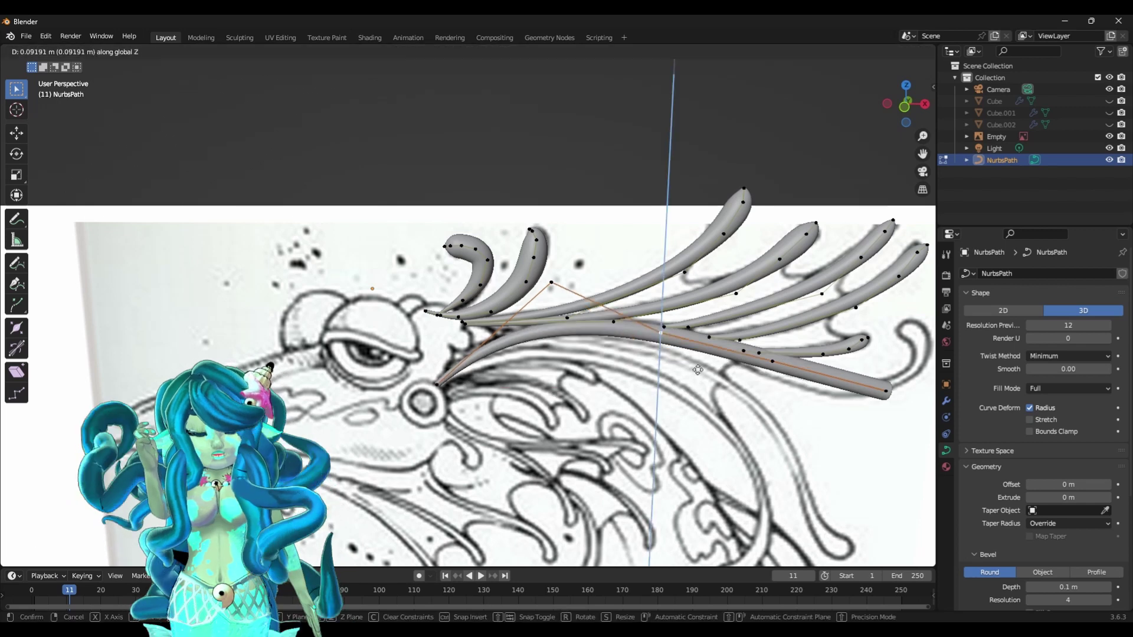
{"action": "left_click", "coordinate": [584, 292]}
{"action": "middle_click_drag", "start_coordinate": [586, 309], "coordinate": [426, 298], "text": "shift"}
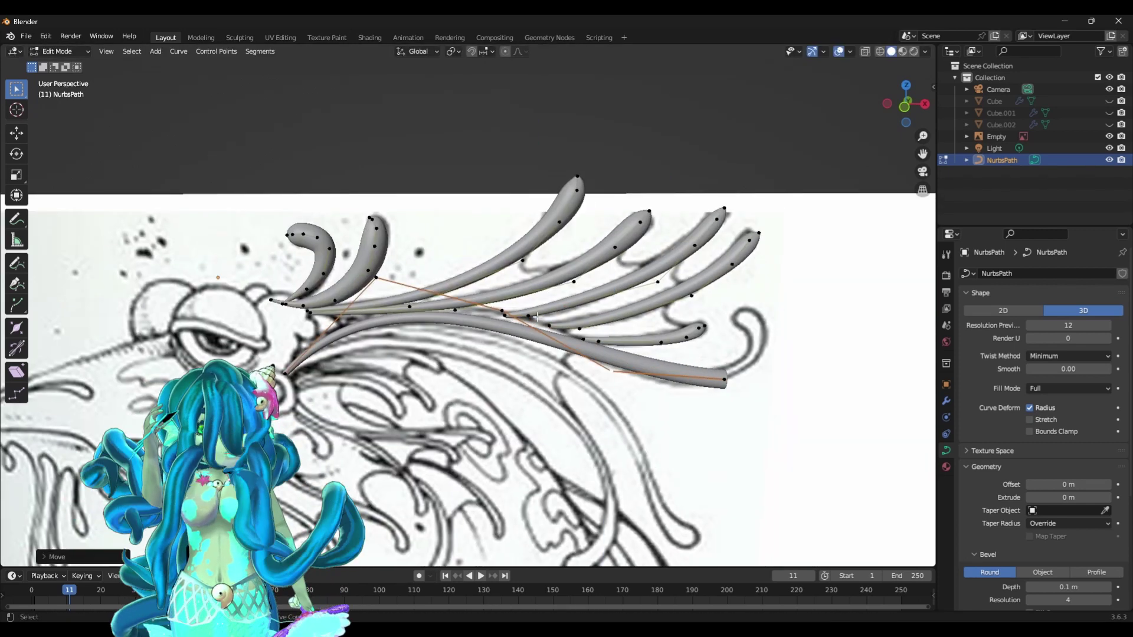
{"action": "key", "text": "g"}
{"action": "key", "text": "x"}
{"action": "key", "text": "g"}
{"action": "key", "text": "x"}
{"action": "key", "text": "z"}
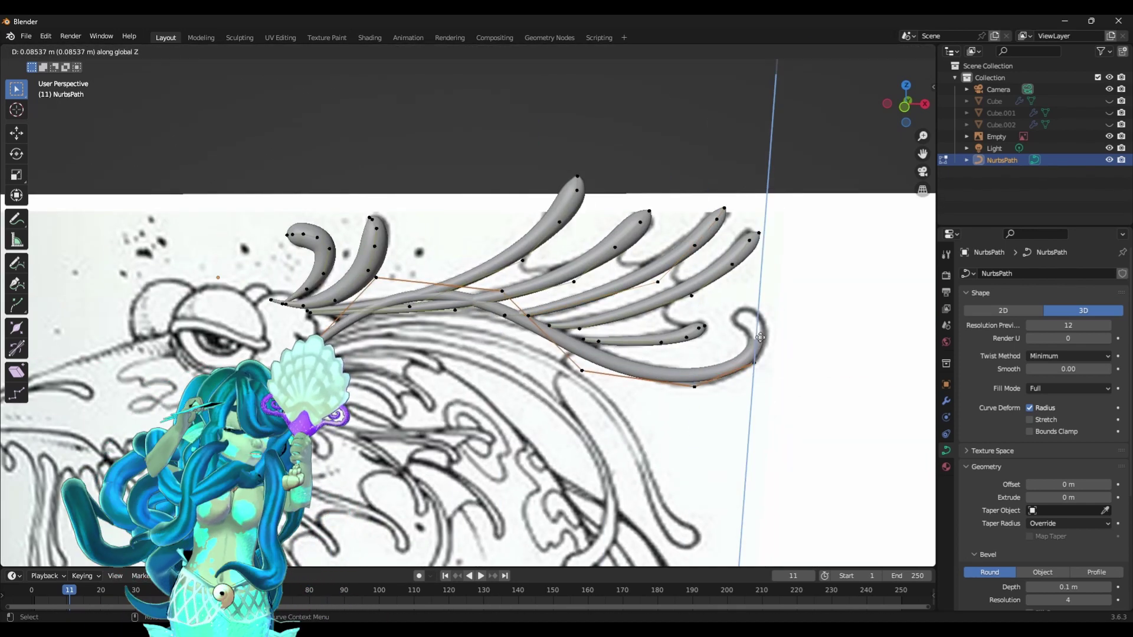
- Curl the arched tendril's end into a rounded hook and adjust its middle control points to match the drawing
{"action": "scroll", "coordinate": [779, 362], "scroll_direction": "up", "scroll_amount": 3}
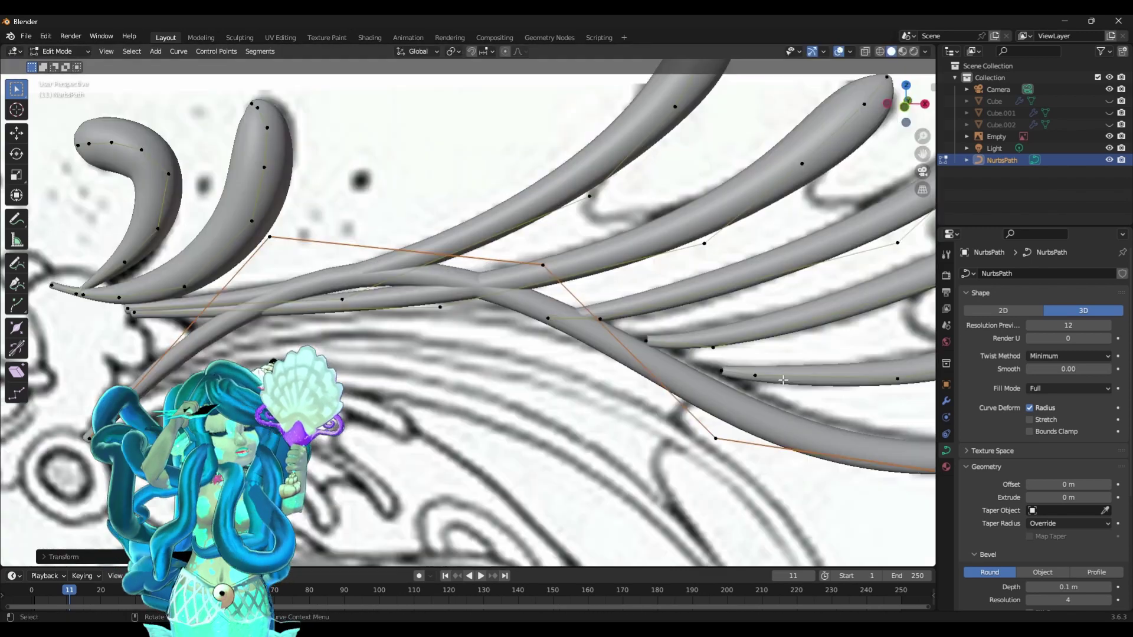
{"action": "scroll", "coordinate": [649, 401], "scroll_direction": "down", "scroll_amount": 6}
{"action": "scroll", "coordinate": [515, 438], "scroll_direction": "up", "scroll_amount": 3}
{"action": "scroll", "coordinate": [515, 438], "scroll_direction": "up", "scroll_amount": 4}
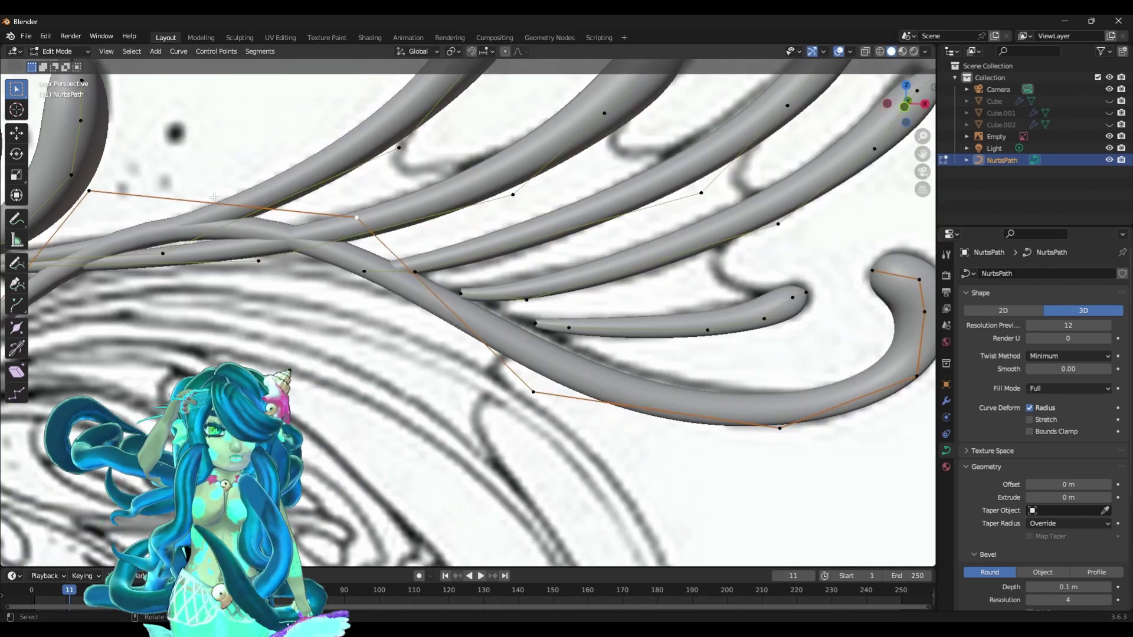
{"action": "key", "text": "g"}
{"action": "left_click", "coordinate": [478, 391]}
- Add another NURBS path, resize it and place its root at the round ear below the arched tendril
{"action": "scroll", "coordinate": [478, 392], "scroll_direction": "down", "scroll_amount": 4}
{"action": "scroll", "coordinate": [479, 391], "scroll_direction": "down", "scroll_amount": 3}
{"action": "key", "text": "shift+a"}
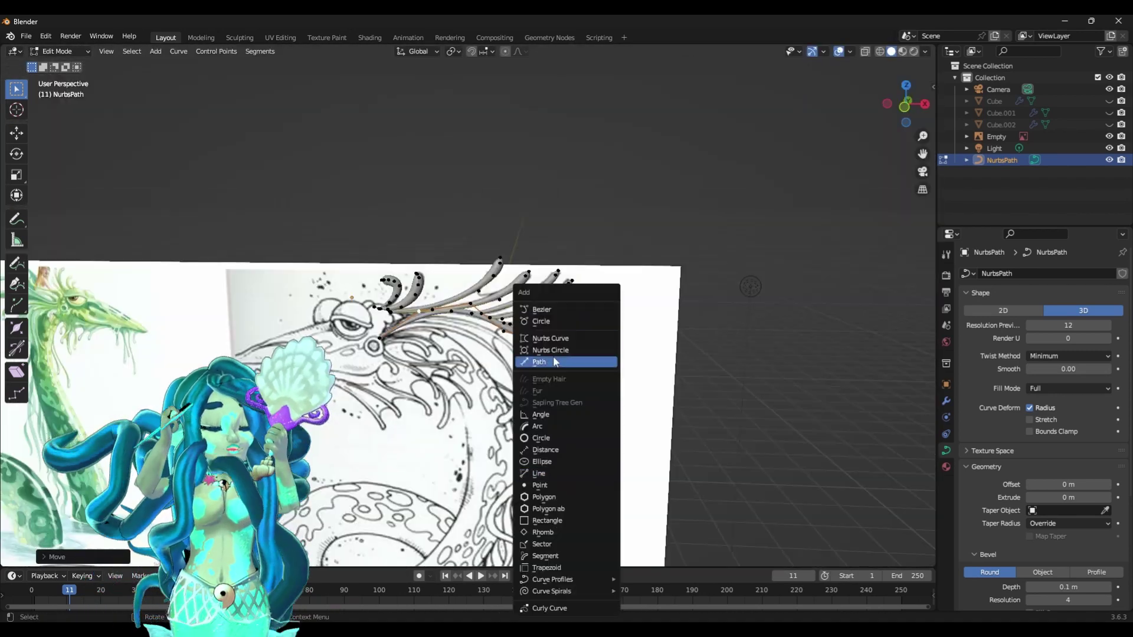
{"action": "left_click", "coordinate": [567, 361]}
{"action": "scroll", "coordinate": [413, 266], "scroll_direction": "up", "scroll_amount": 4}
{"action": "key", "text": "g"}
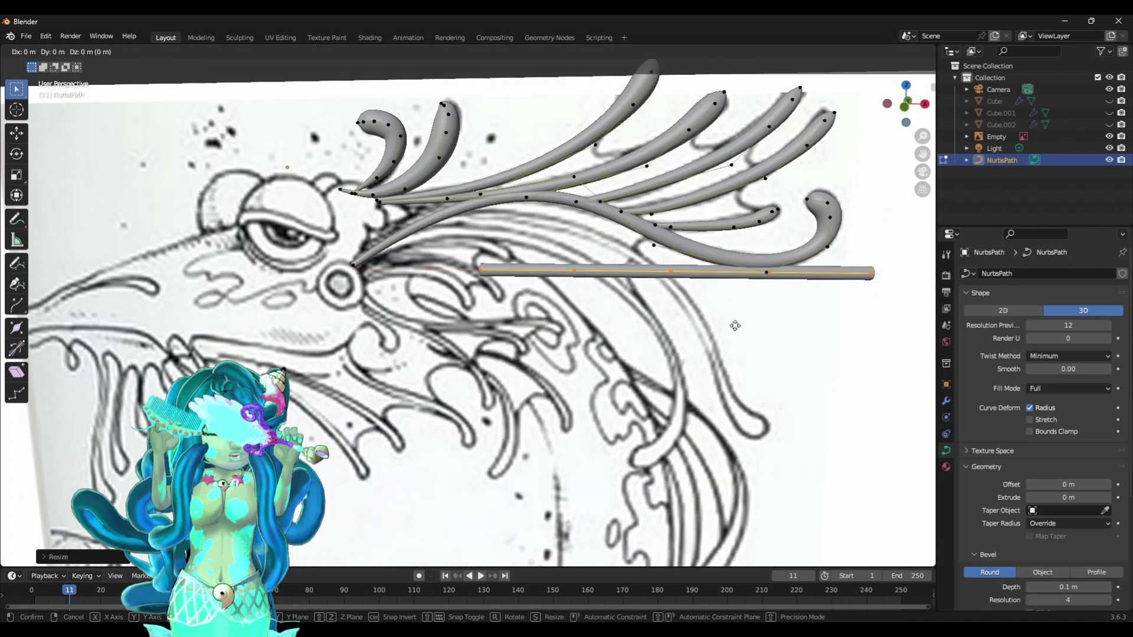
{"action": "left_click", "coordinate": [531, 260]}
- Raise the new ear path's front and middle control points along Z to arch it over the drawn strand
{"action": "key", "text": "g"}
{"action": "key", "text": "z"}
{"action": "left_click", "coordinate": [665, 258]}
{"action": "key", "text": "g"}
{"action": "key", "text": "z"}
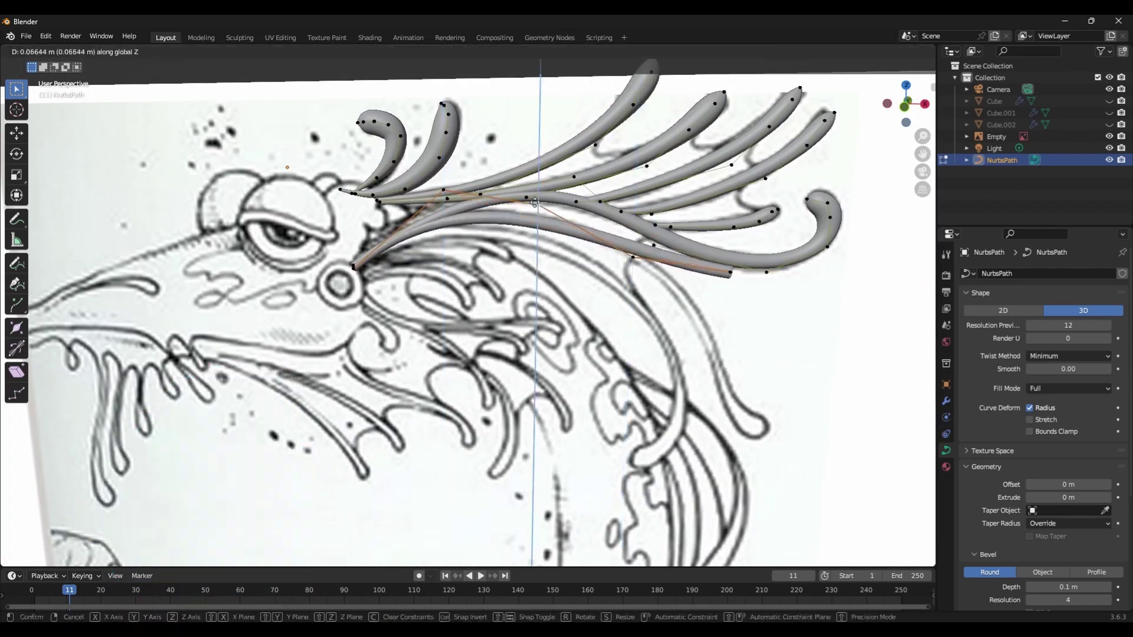
- Extrude the path's end downward along the drooping drawn strand and shape its rounded tip
{"action": "middle_click_drag", "start_coordinate": [689, 342], "coordinate": [527, 308], "text": "shift"}
{"action": "key", "text": "e"}
{"action": "key", "text": "z"}
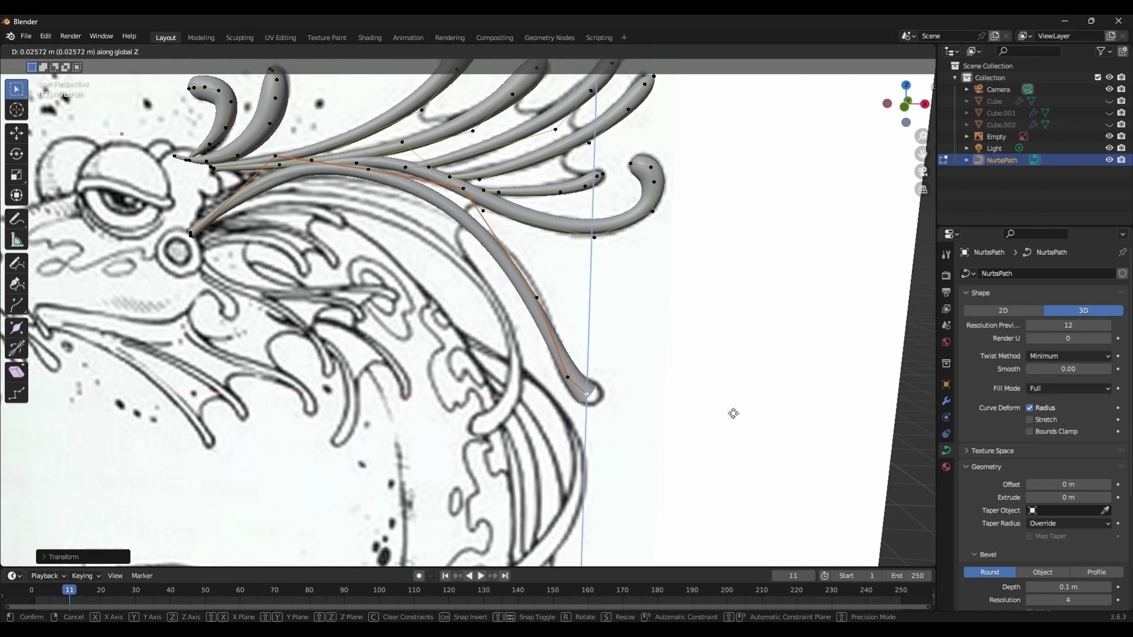
{"action": "left_click", "coordinate": [708, 429]}
- Lower the arch control points of the drooping tendril along Z to follow the drawn outline
{"action": "middle_click_drag", "start_coordinate": [741, 415], "coordinate": [824, 511], "text": "shift"}
{"action": "left_click", "coordinate": [359, 265]}
{"action": "key", "text": "g"}
{"action": "key", "text": "z"}
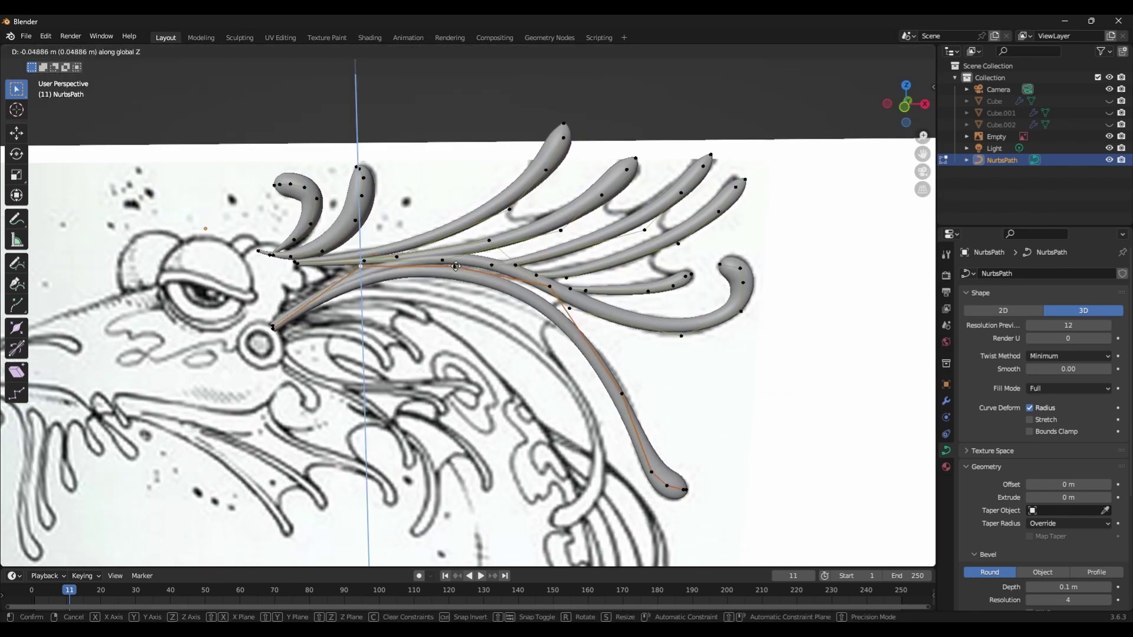
{"action": "left_click", "coordinate": [544, 315]}
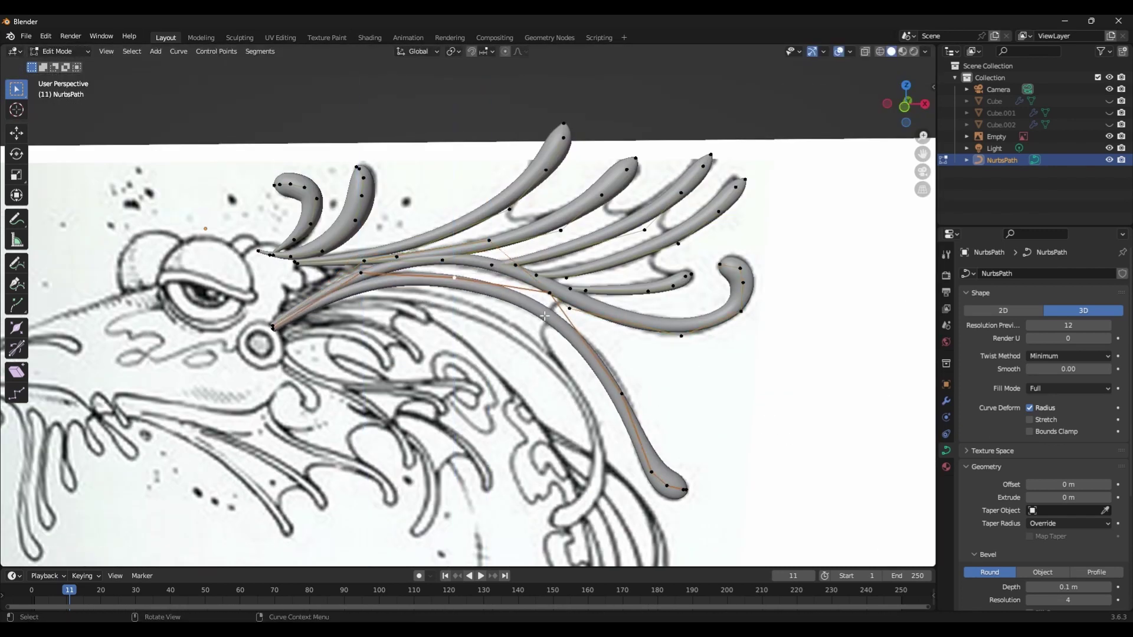
{"action": "left_click", "coordinate": [647, 353]}
- Place a shorter tendril beneath the drooping one, with its root at the ear, and bend it along the next drawn strand
{"action": "scroll", "coordinate": [511, 311], "scroll_direction": "down", "scroll_amount": 3}
{"action": "scroll", "coordinate": [566, 305], "scroll_direction": "up", "scroll_amount": 3}
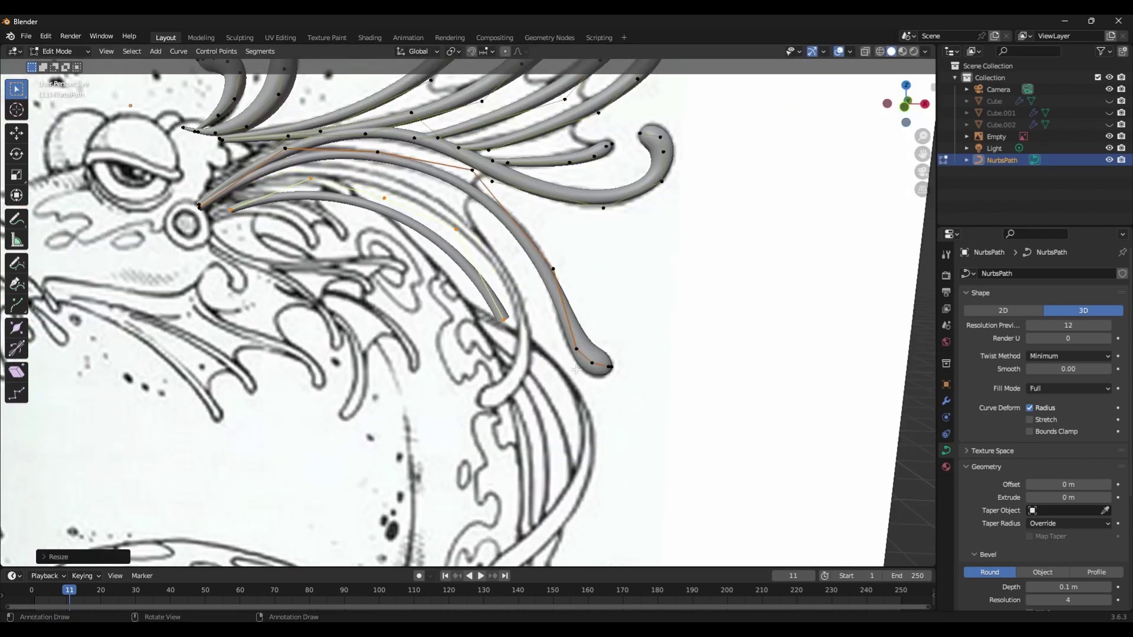
{"action": "middle_click_drag", "start_coordinate": [259, 163], "coordinate": [340, 296], "text": "shift"}
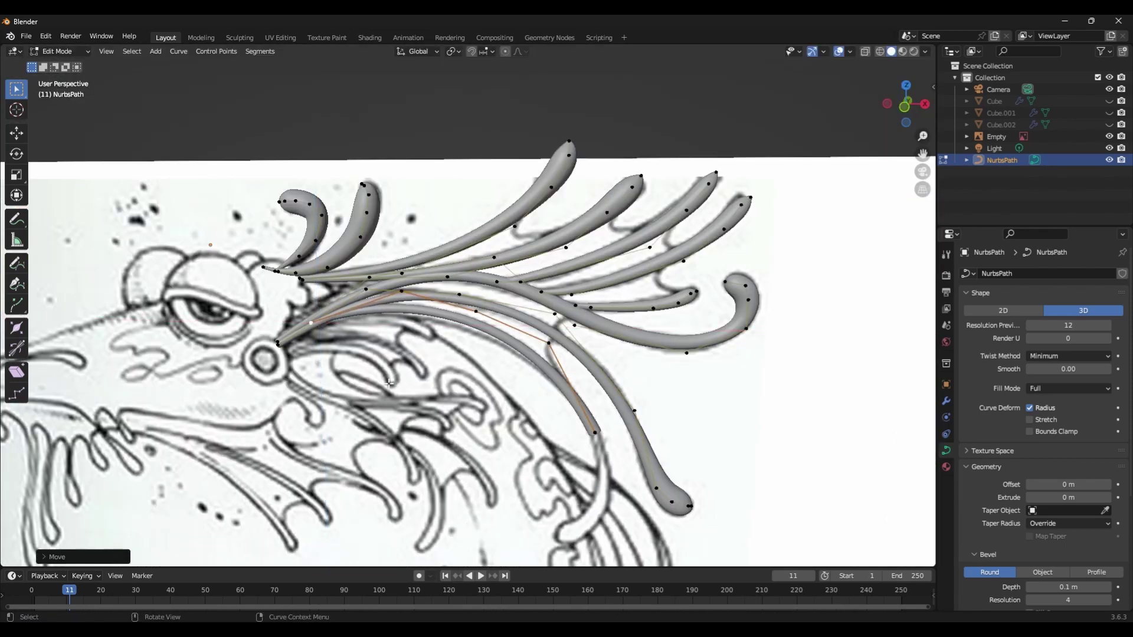
{"action": "middle_click_drag", "start_coordinate": [388, 384], "coordinate": [301, 280], "text": "shift"}
- Extend the lower drooping tendril's end into an inward-curving, thickened rounded tip
{"action": "left_click", "coordinate": [478, 433]}
{"action": "key", "text": "alt+s"}
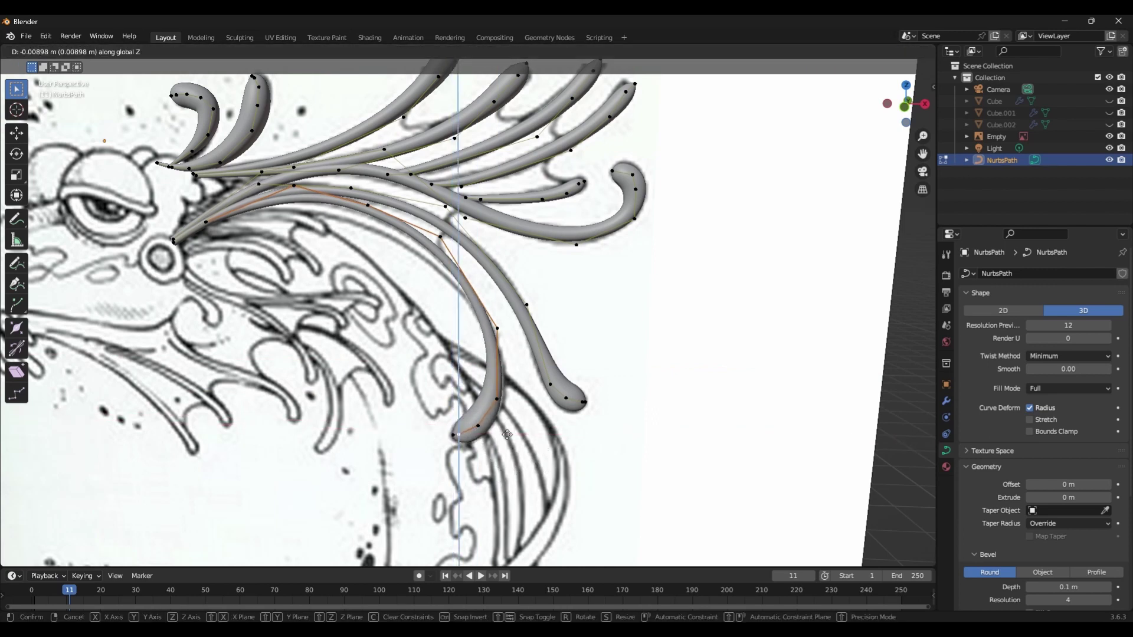
{"action": "middle_click_drag", "start_coordinate": [472, 437], "coordinate": [429, 325], "text": "shift"}
{"action": "left_click", "coordinate": [429, 325]}
- Add a NURBS path, scale it down and raise it about 5 m along Z toward the sea serpent's jaw
{"action": "scroll", "coordinate": [428, 325], "scroll_direction": "down", "scroll_amount": 3}
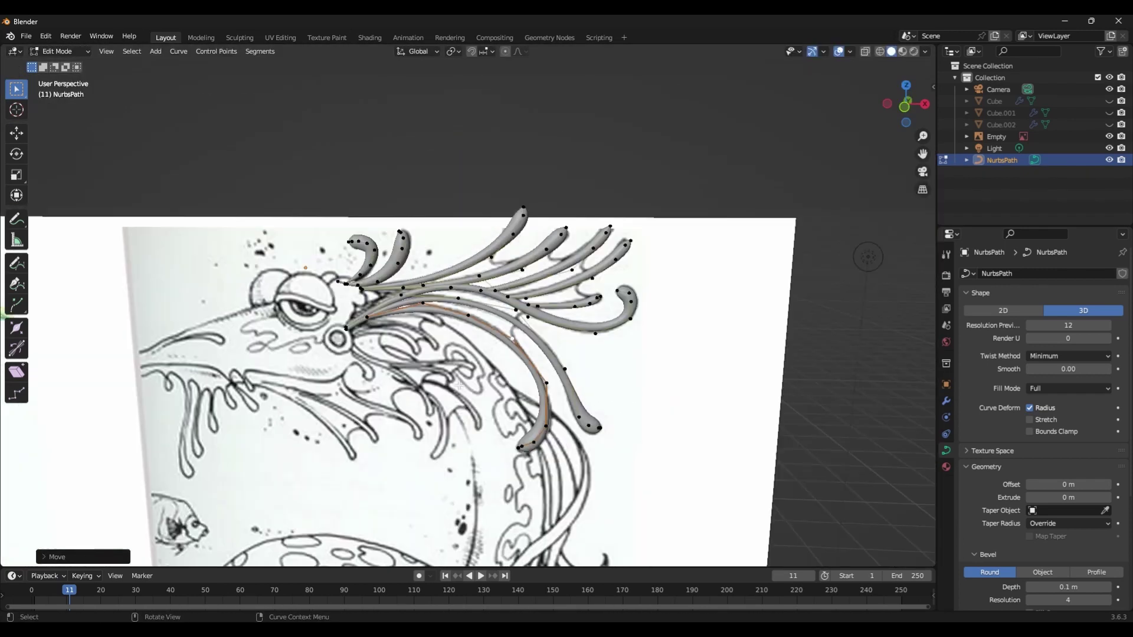
{"action": "scroll", "coordinate": [419, 410], "scroll_direction": "up", "scroll_amount": 3}
{"action": "middle_click_drag", "start_coordinate": [419, 409], "coordinate": [362, 389]}
{"action": "scroll", "coordinate": [363, 389], "scroll_direction": "down", "scroll_amount": 3}
{"action": "key", "text": "shift+a"}
{"action": "left_click", "coordinate": [363, 410]}
{"action": "key", "text": "g"}
{"action": "key", "text": "z"}
{"action": "scroll", "coordinate": [363, 410], "scroll_direction": "down", "scroll_amount": 2}
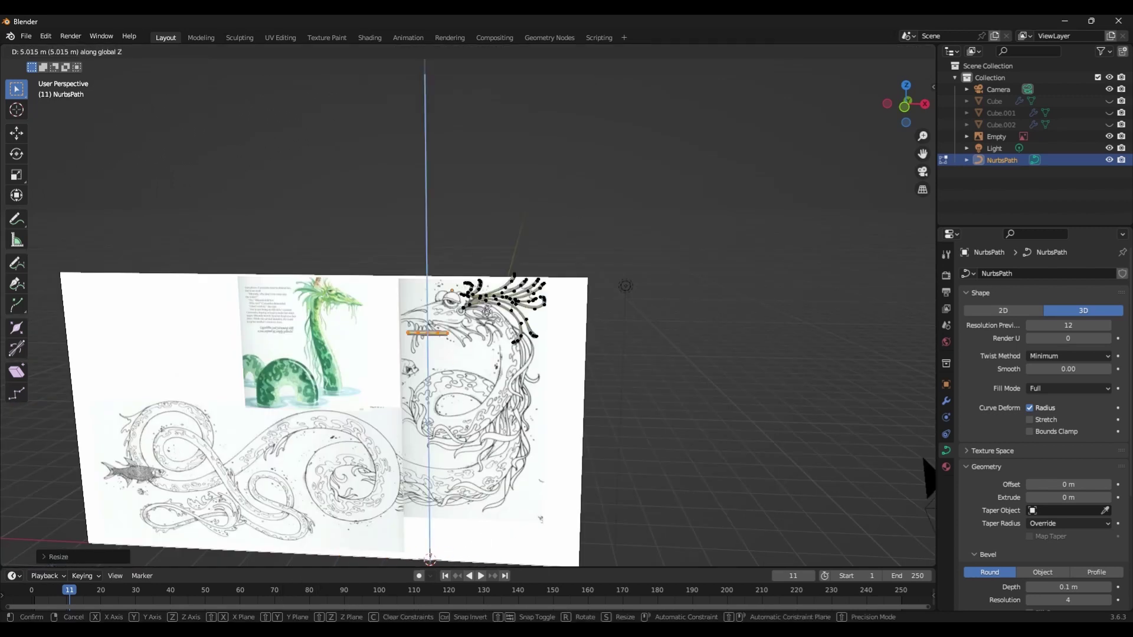
- Bend the small path down along the drawn strand under the lower jaw and thicken it near the tip
{"action": "scroll", "coordinate": [544, 439], "scroll_direction": "up", "scroll_amount": 4}
{"action": "scroll", "coordinate": [544, 439], "scroll_direction": "up", "scroll_amount": 3}
{"action": "key", "text": "x"}
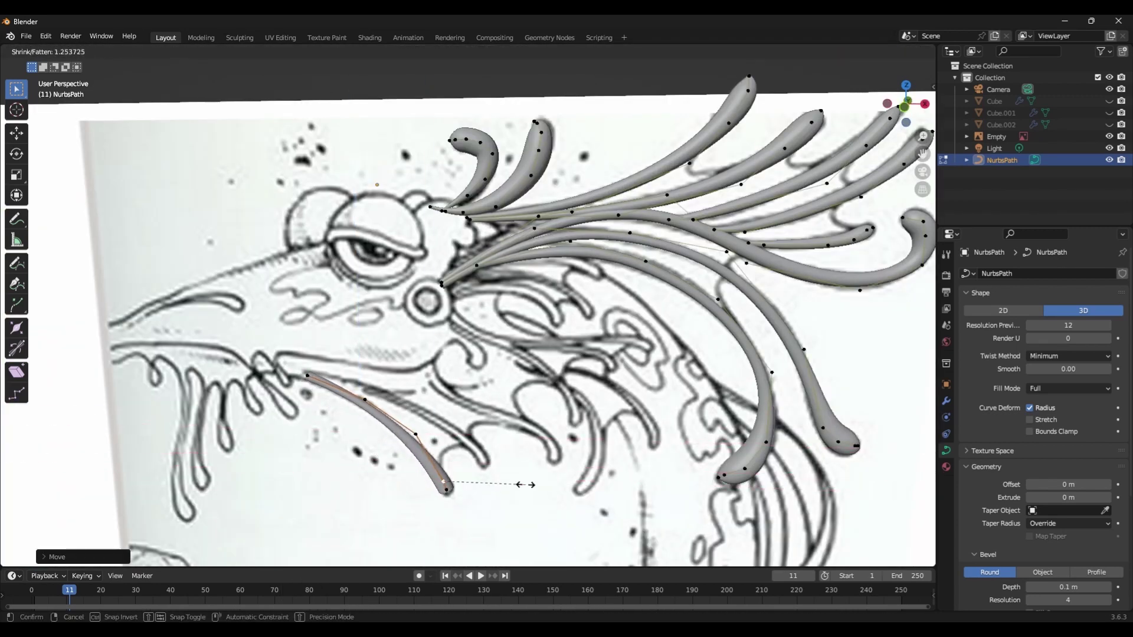
{"action": "left_click", "coordinate": [494, 497]}
{"action": "right_click", "coordinate": [430, 245]}
{"action": "left_click", "coordinate": [431, 246]}
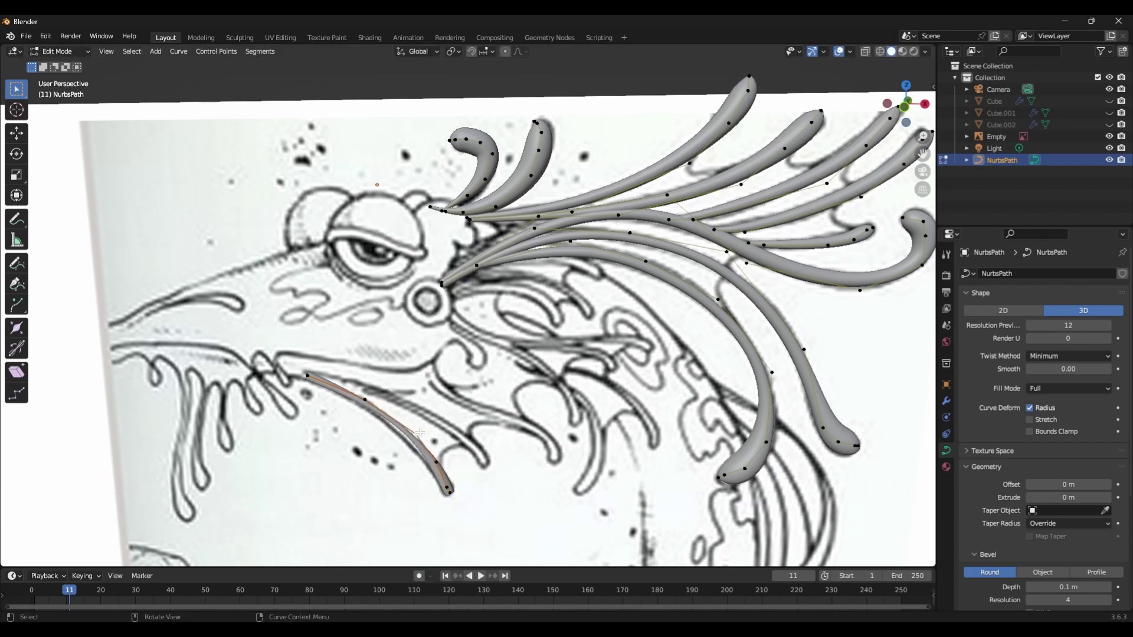
- Extrude the jaw tendril's tip along Z and place a shorter copy on the next drawn strand
{"action": "key", "text": "e"}
{"action": "key", "text": "z"}
{"action": "scroll", "coordinate": [429, 466], "scroll_direction": "up", "scroll_amount": 3}
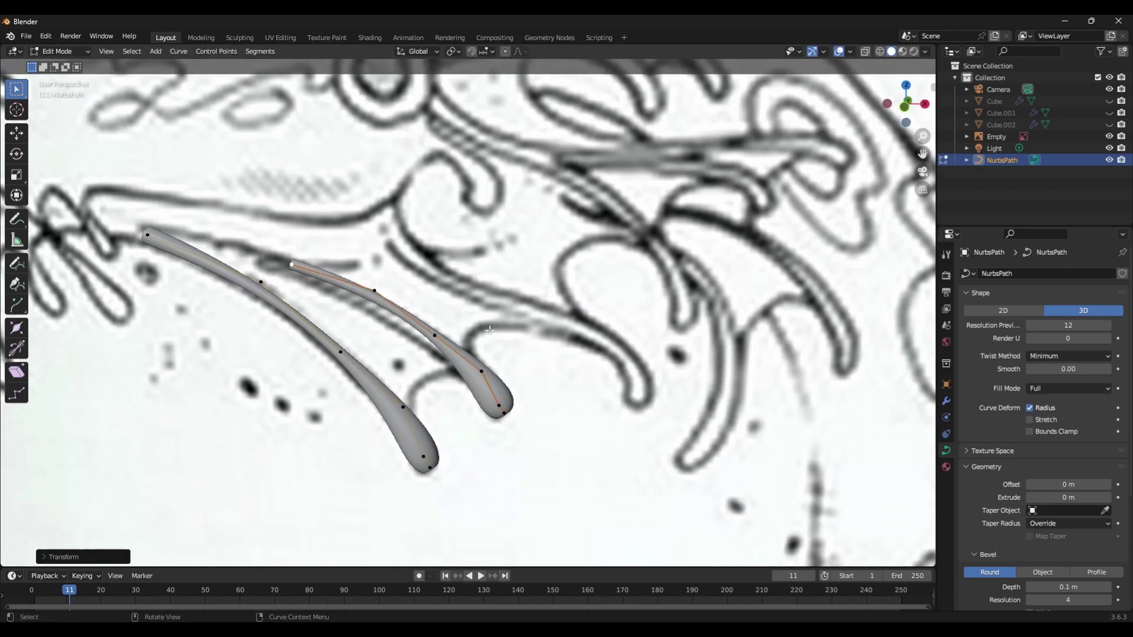
- Extend the first jaw tendril's root, lower the shorter copy's middle control points and thin it near its tip to about 0.86
{"action": "left_click", "coordinate": [239, 255]}
{"action": "left_click_drag", "start_coordinate": [434, 335], "coordinate": [435, 341]}
{"action": "key", "text": "alt+s"}
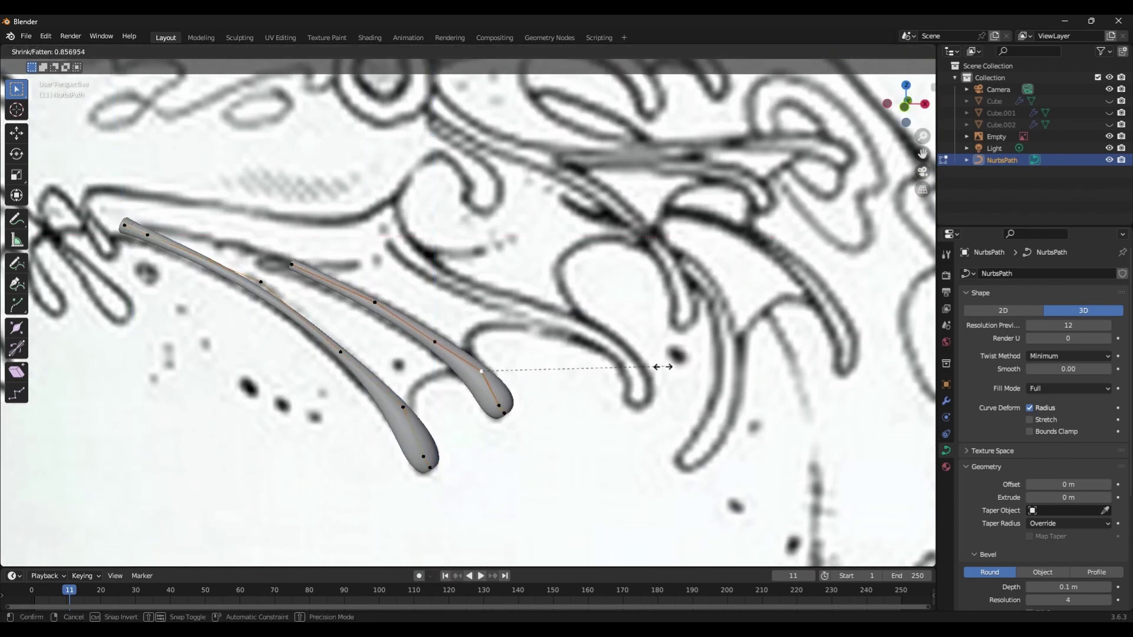
{"action": "left_click", "coordinate": [662, 367]}
- Lay a rotated straight path along the drawn strand at the mouth corner and move its root onto the corner in front view
{"action": "scroll", "coordinate": [489, 256], "scroll_direction": "down", "scroll_amount": 6}
{"action": "scroll", "coordinate": [489, 256], "scroll_direction": "up", "scroll_amount": 2}
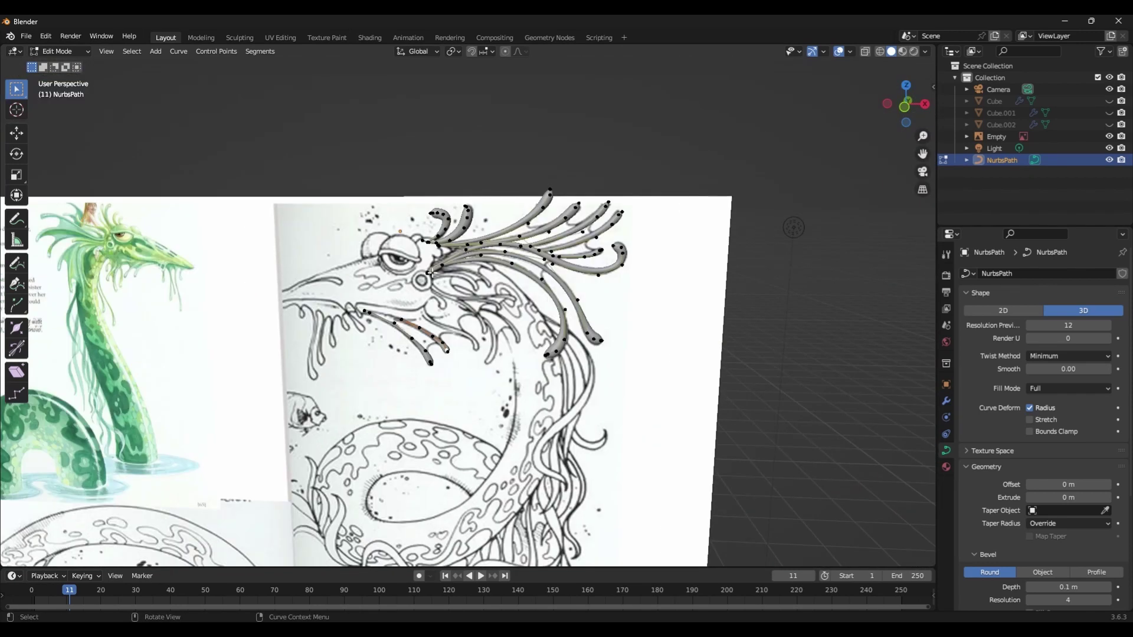
{"action": "scroll", "coordinate": [641, 96], "scroll_direction": "up", "scroll_amount": 4}
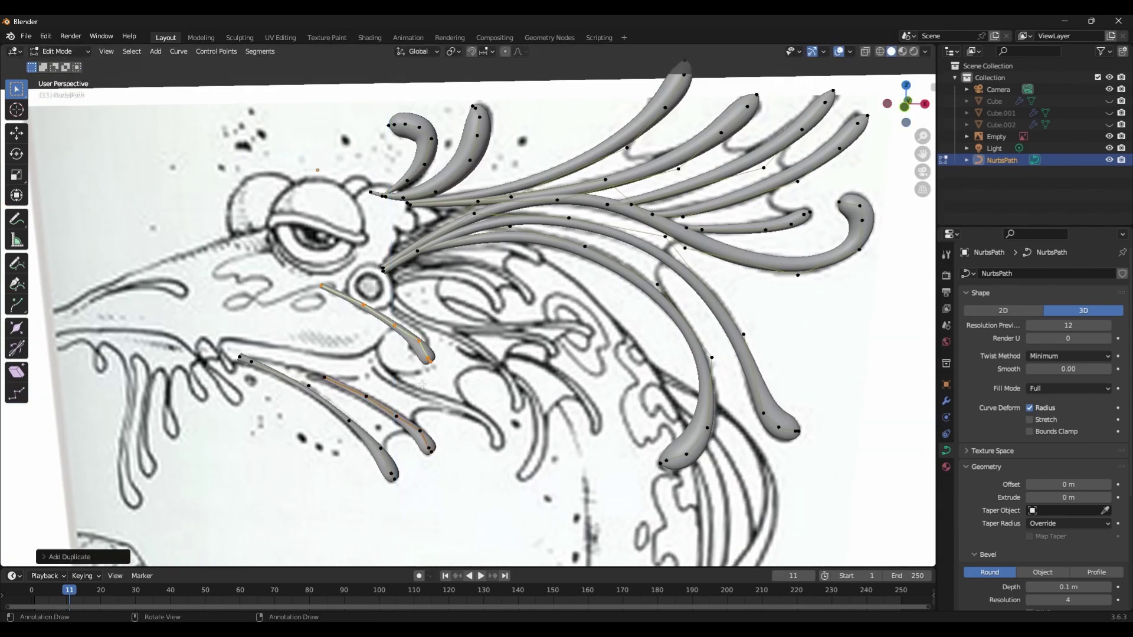
{"action": "scroll", "coordinate": [488, 469], "scroll_direction": "down", "scroll_amount": 5}
{"action": "key", "text": "alt+s"}
{"action": "left_click", "coordinate": [488, 469]}
{"action": "key", "text": "KP_1"}
{"action": "scroll", "coordinate": [484, 272], "scroll_direction": "up", "scroll_amount": 8}
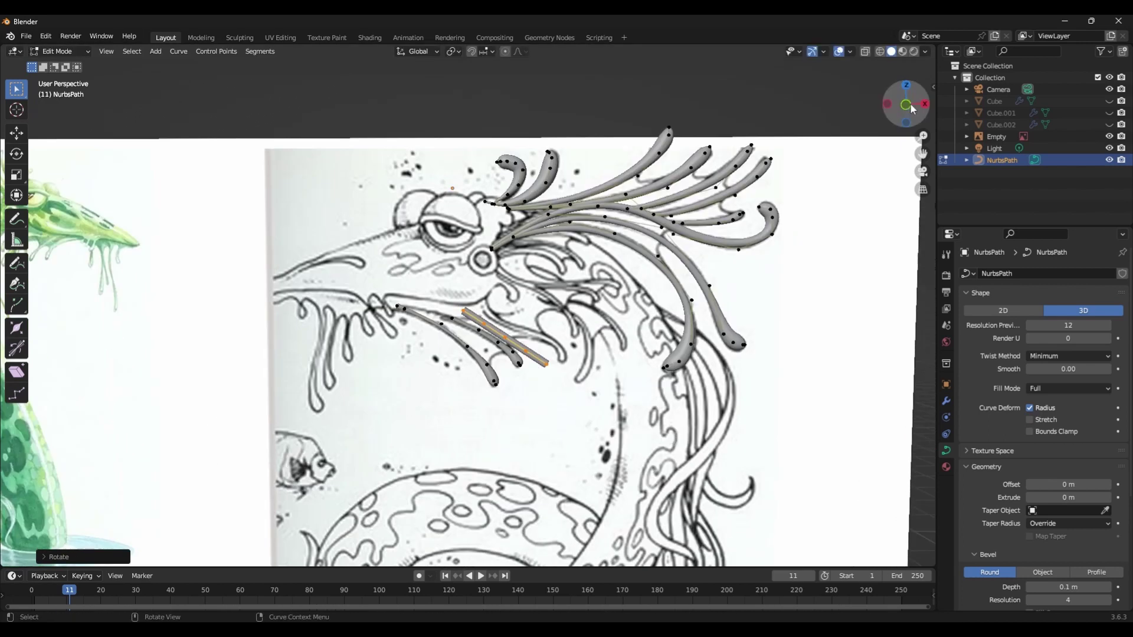
{"action": "key", "text": "g"}
{"action": "key", "text": "z"}
{"action": "key", "text": "x"}
{"action": "left_click", "coordinate": [472, 266]}
- Bend the mouth-corner tendril by moving its middle and tip control points along X and Z to follow the drawn strand
{"action": "left_click", "coordinate": [637, 425]}
{"action": "key", "text": "g"}
{"action": "key", "text": "x"}
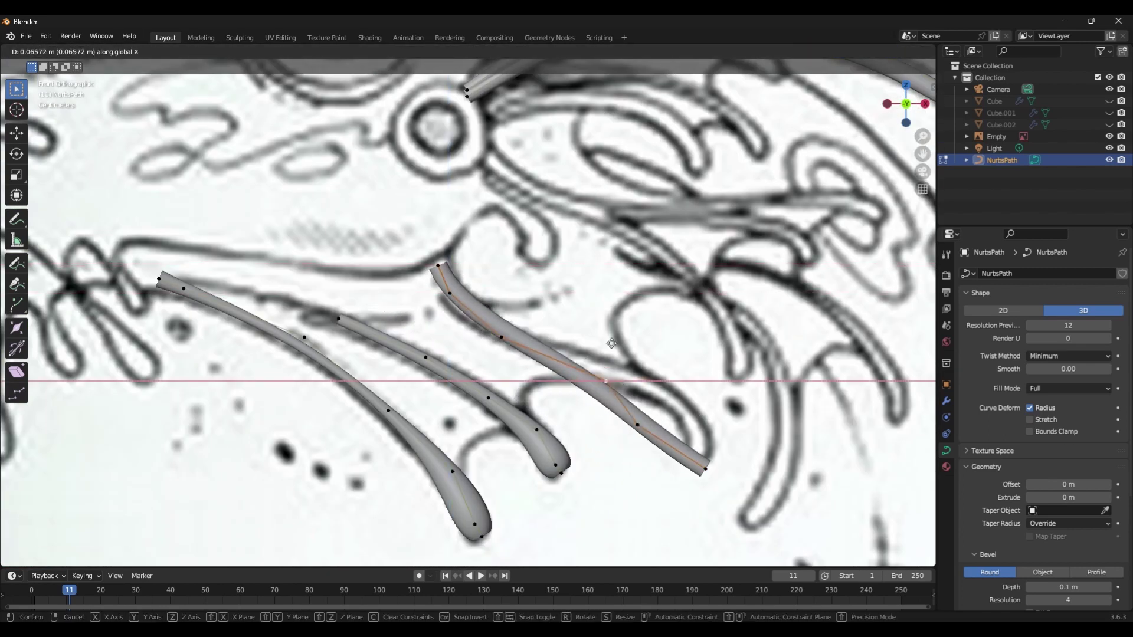
{"action": "left_click", "coordinate": [695, 408]}
{"action": "key", "text": "g"}
{"action": "key", "text": "z"}
{"action": "left_click", "coordinate": [572, 353]}
{"action": "left_click", "coordinate": [705, 469]}
{"action": "key", "text": "g"}
{"action": "key", "text": "z"}
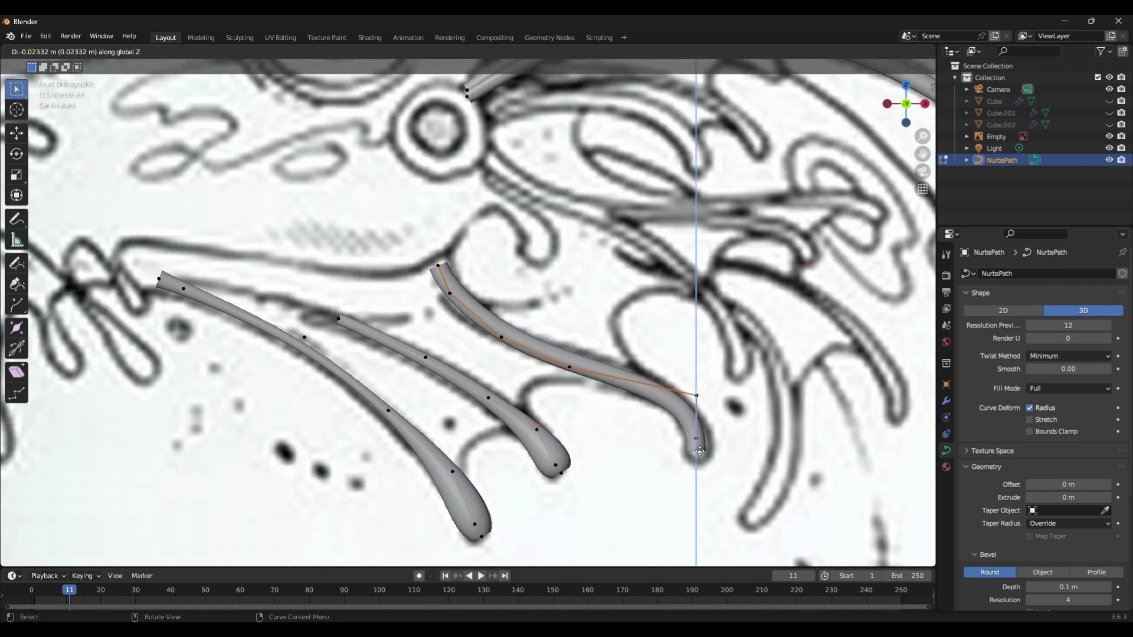
{"action": "left_click", "coordinate": [695, 455]}
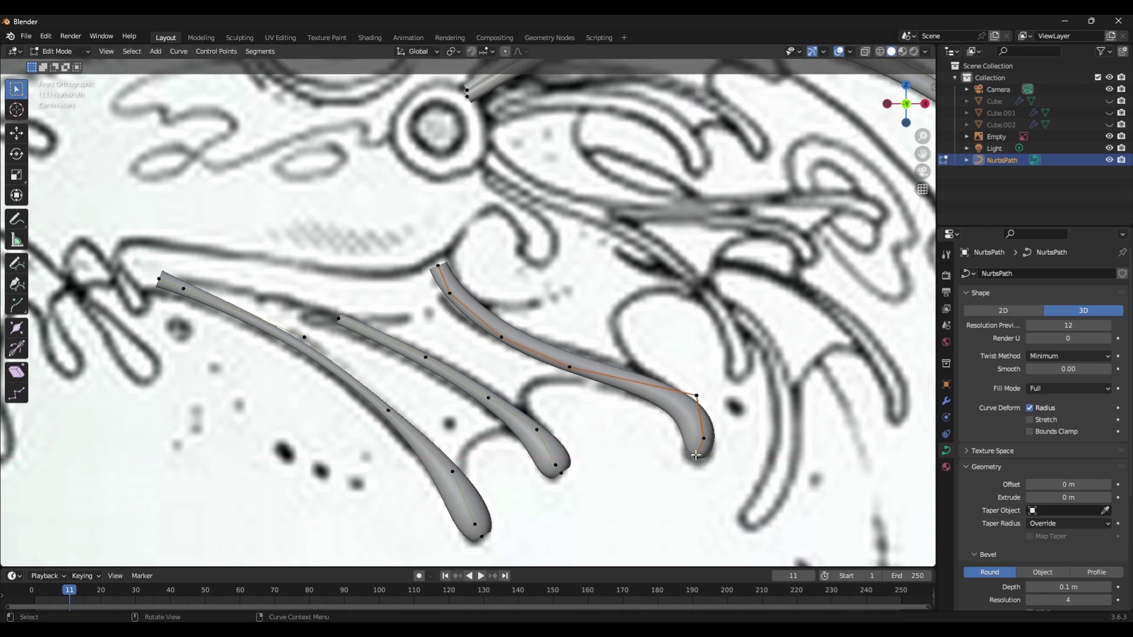
- Thin the mouth-corner tendril's root and place a copy on the drawn strand running down from the ear ring
{"action": "left_click", "coordinate": [505, 285]}
{"action": "middle_click_drag", "start_coordinate": [642, 379], "coordinate": [561, 459], "text": "shift"}
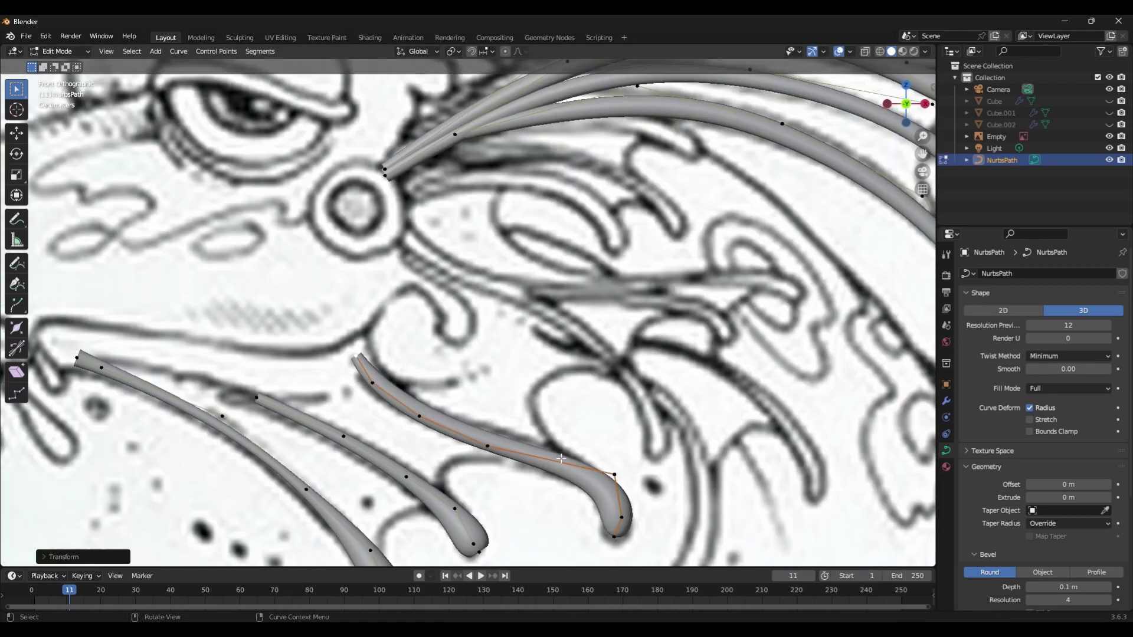
{"action": "left_click", "coordinate": [731, 400]}
{"action": "key", "text": "g"}
{"action": "key", "text": "x"}
{"action": "left_click", "coordinate": [414, 232]}
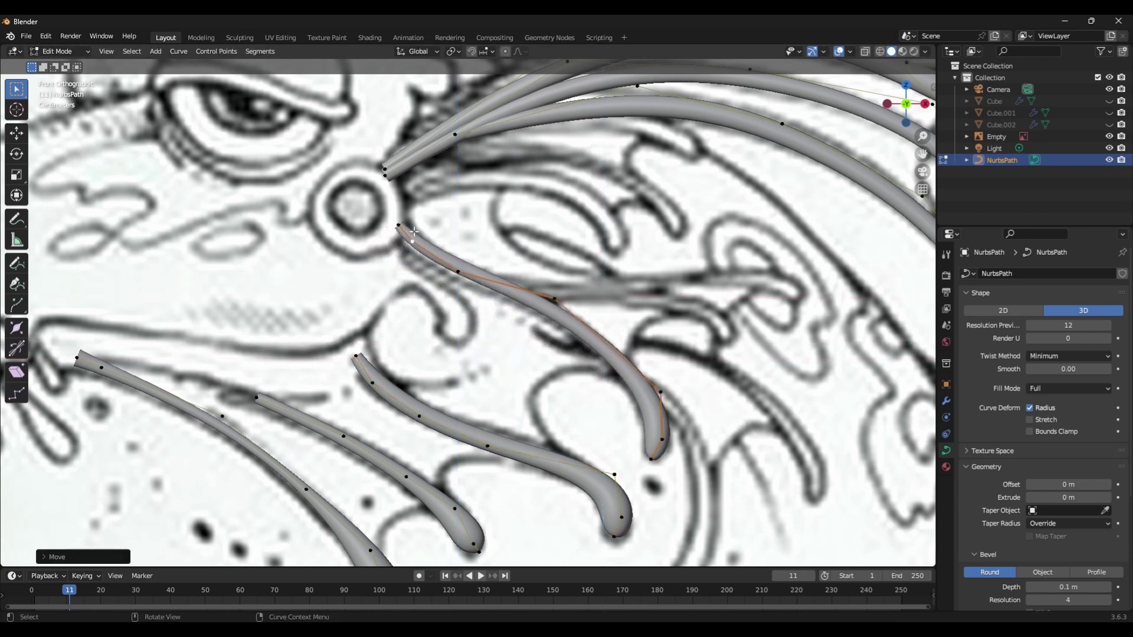
- Place two short tendril copies on the drawn strands behind the ear ring and extend their roots toward it
{"action": "scroll", "coordinate": [783, 430], "scroll_direction": "down", "scroll_amount": 2}
{"action": "middle_click_drag", "start_coordinate": [618, 239], "coordinate": [547, 321], "text": "shift"}
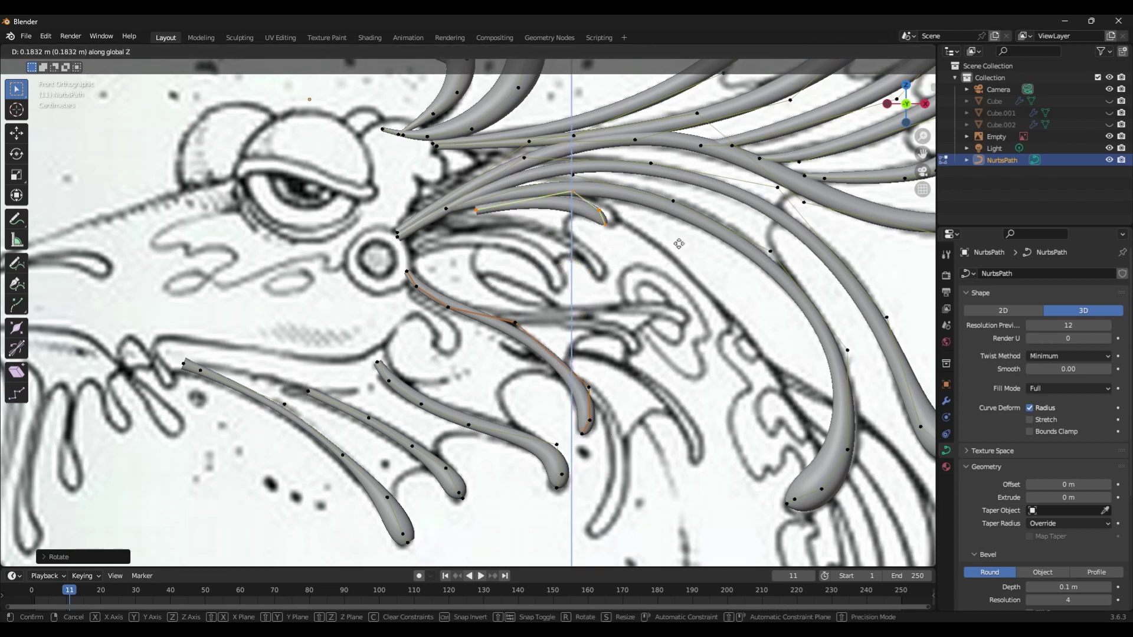
{"action": "left_click", "coordinate": [612, 256]}
{"action": "scroll", "coordinate": [724, 412], "scroll_direction": "up", "scroll_amount": 1}
{"action": "key", "text": "g"}
{"action": "key", "text": "x"}
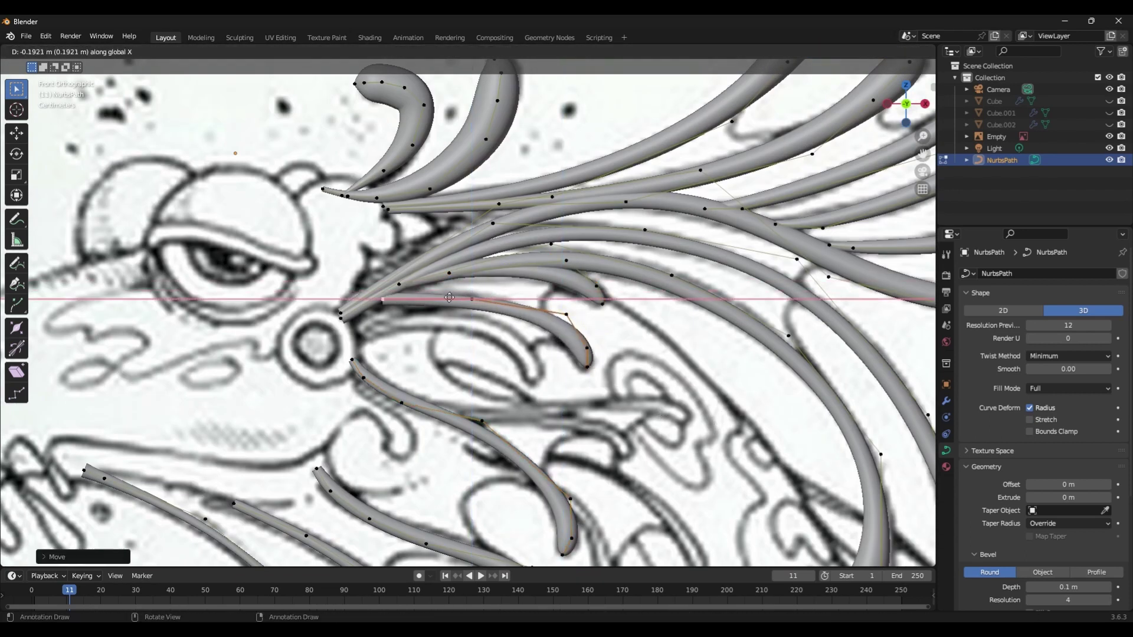
{"action": "key", "text": "x"}
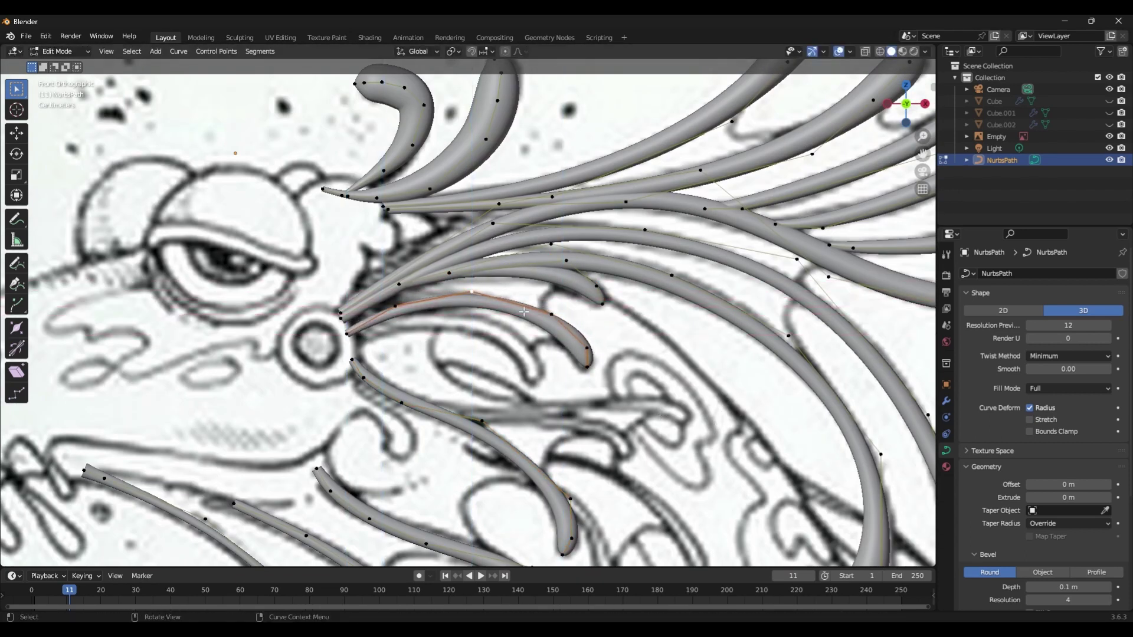
- Duplicate the short ear tendril at a smaller size onto the strand below, and rotate another copy onto the cheek strand
{"action": "key", "text": "shift+d"}
{"action": "key", "text": "s"}
{"action": "key", "text": "g"}
{"action": "key", "text": "x"}
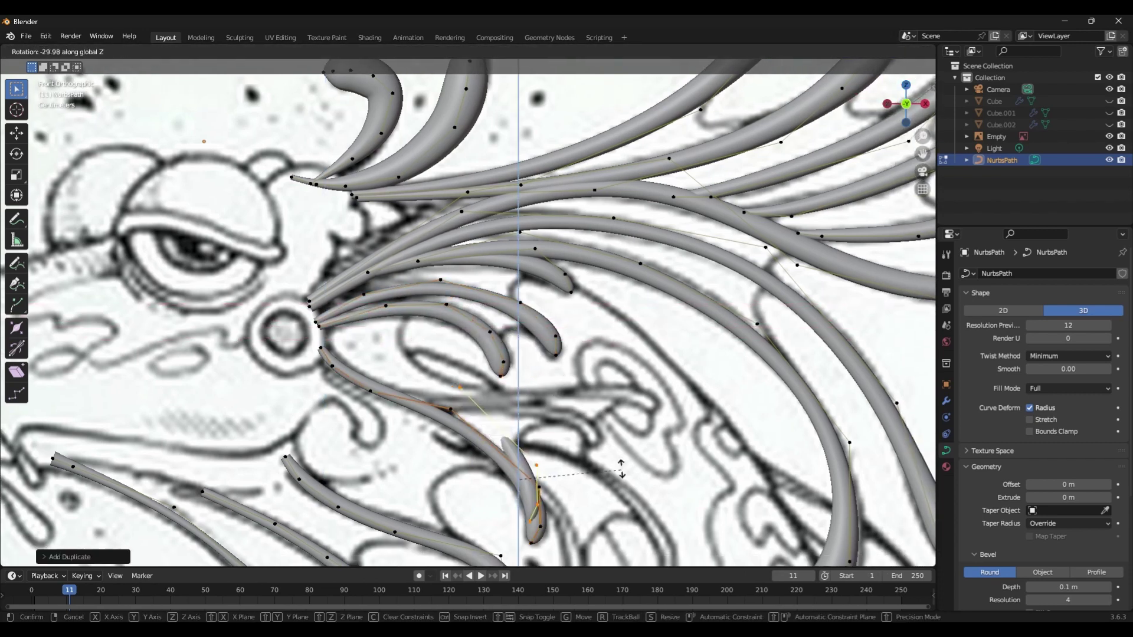
{"action": "key", "text": "g"}
{"action": "key", "text": "x"}
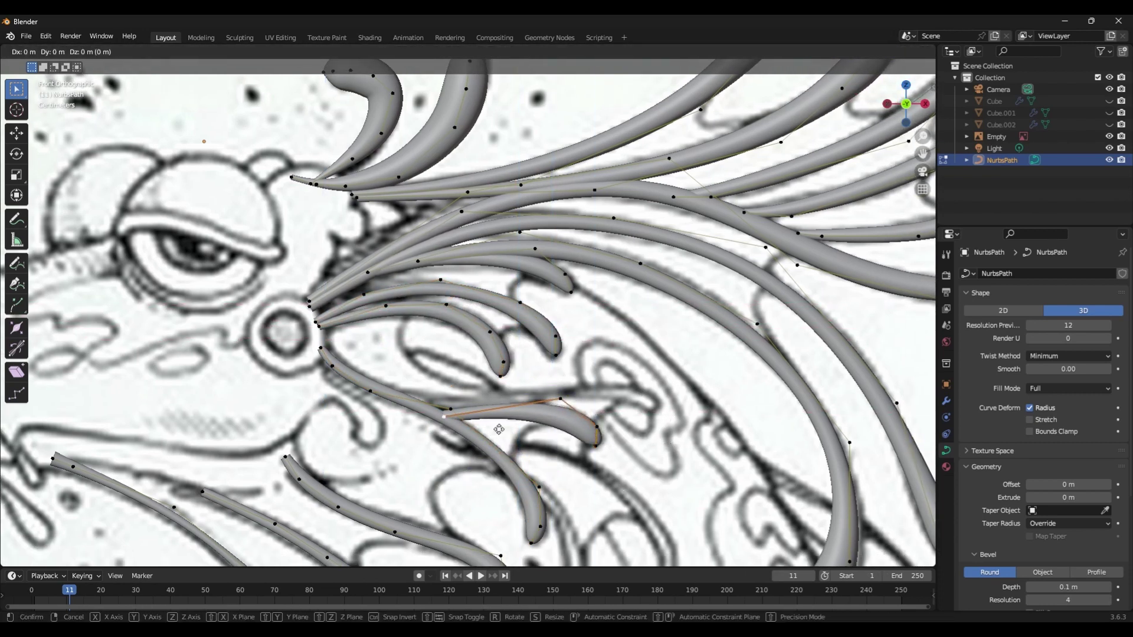
- Extend the cheek tendril's root into the ear-ring strand and place a flatter copy on the drawn strand just above it
{"action": "right_click", "coordinate": [443, 400]}
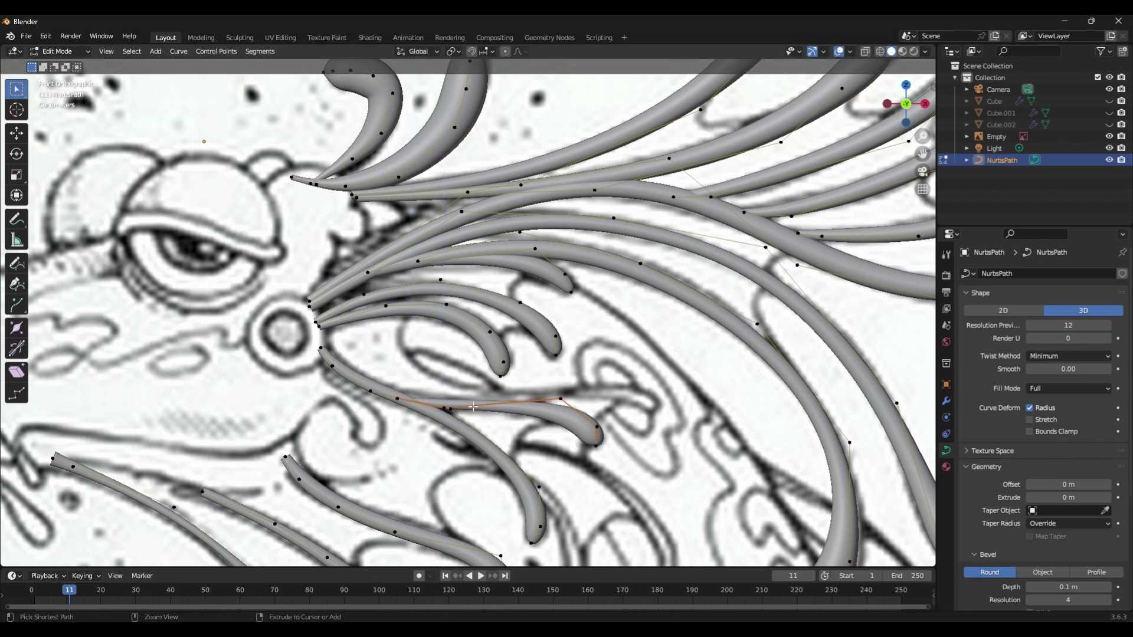
{"action": "key", "text": "g"}
{"action": "key", "text": "x"}
{"action": "key", "text": "Return"}
{"action": "key", "text": "alt+s"}
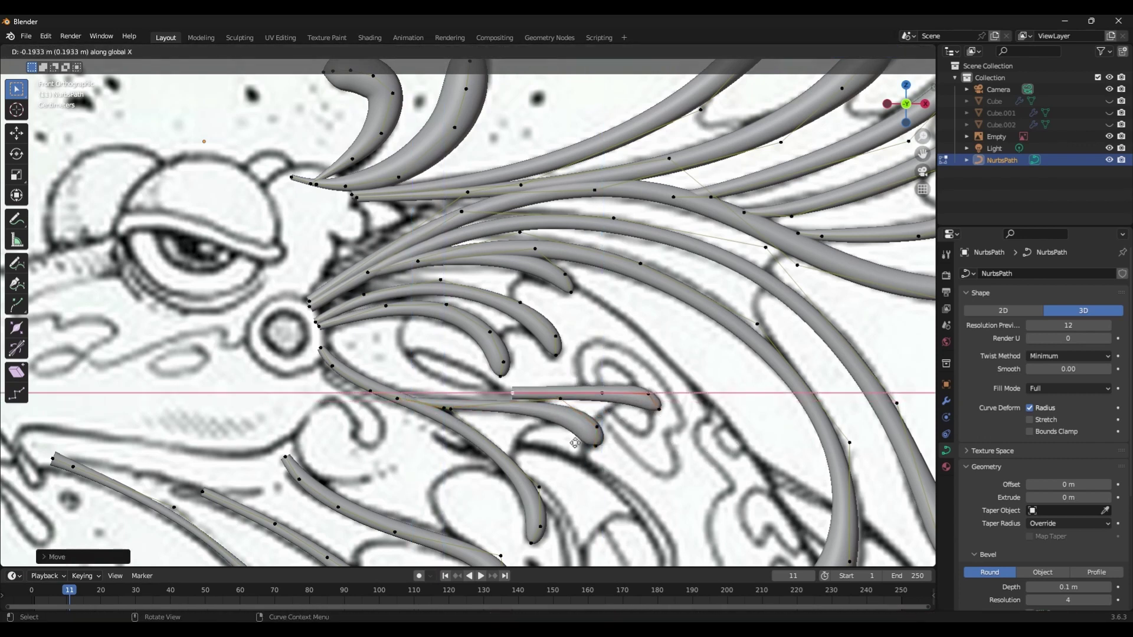
{"action": "middle_click_drag", "start_coordinate": [630, 482], "coordinate": [634, 434], "text": "shift"}
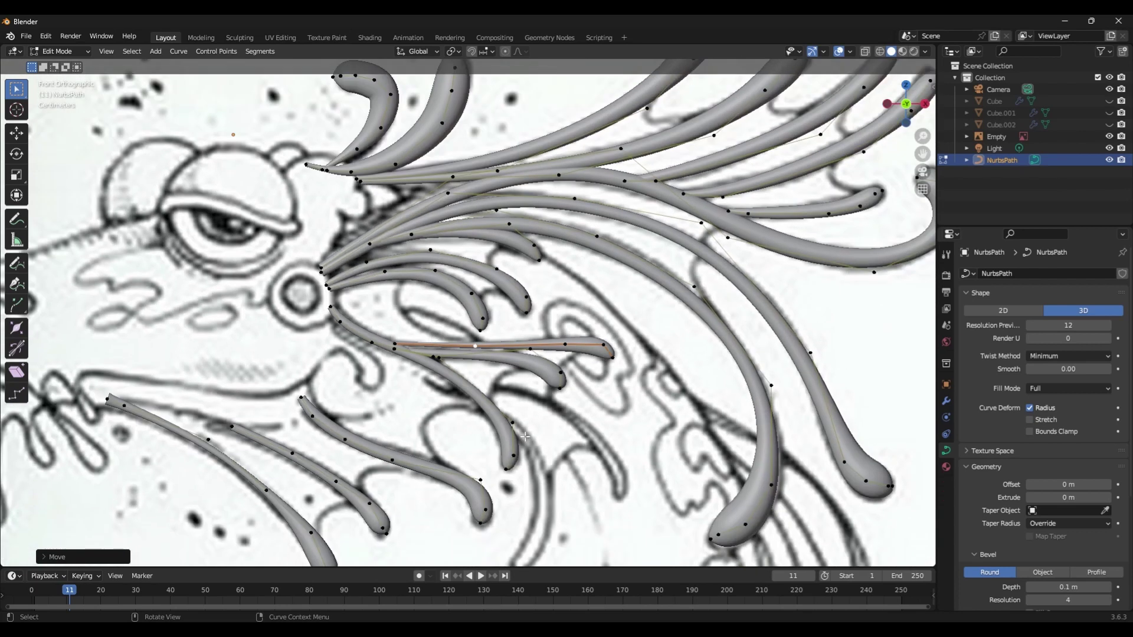
- Place a longer down-curving tendril on the drawn strand below the cheek and shift its root points along X
{"action": "key", "text": "g"}
{"action": "key", "text": "z"}
{"action": "left_click", "coordinate": [521, 414]}
{"action": "key", "text": "ctrl+z"}
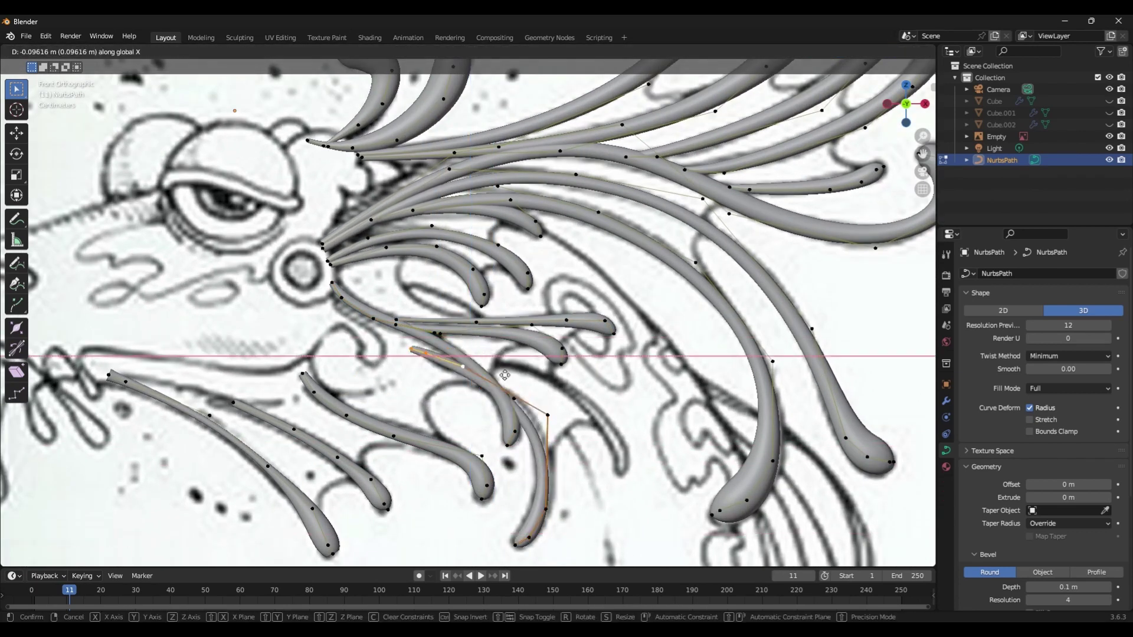
{"action": "left_click", "coordinate": [503, 381]}
- Adjust the long cheek tendril's root along Z and place a shorter copy on the drawn strand behind it
{"action": "key", "text": "g"}
{"action": "key", "text": "z"}
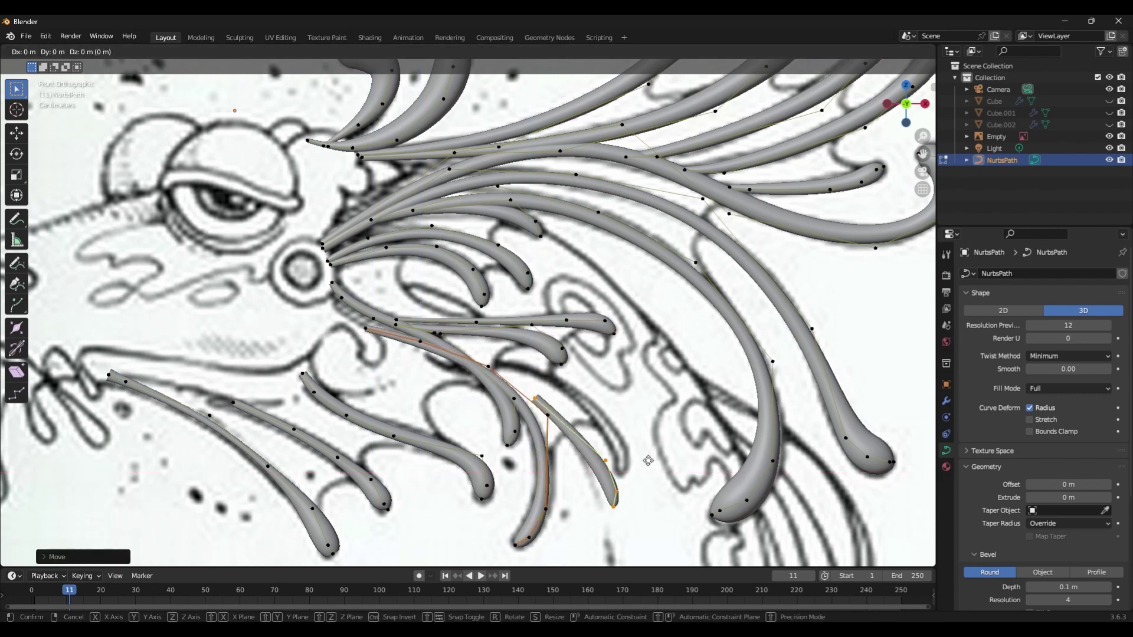
{"action": "left_click", "coordinate": [660, 428]}
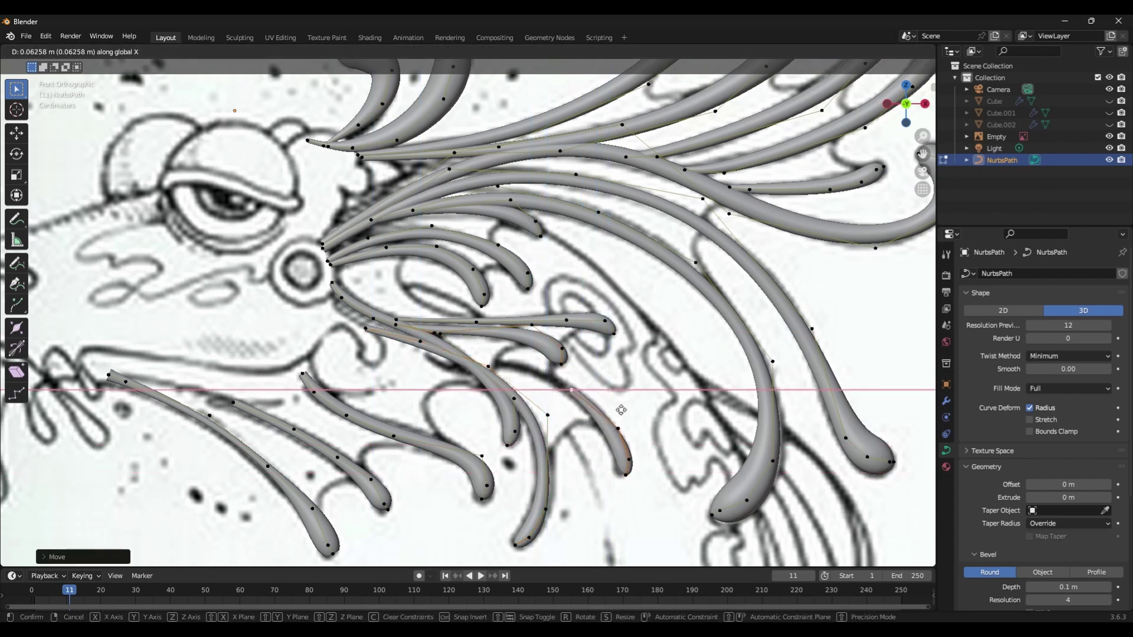
- Hide the reference image, leave curve editing and convert the tendrils to a mesh
{"action": "middle_click_drag", "start_coordinate": [602, 415], "coordinate": [590, 366]}
{"action": "key", "text": "Tab"}
{"action": "left_click", "coordinate": [946, 401]}
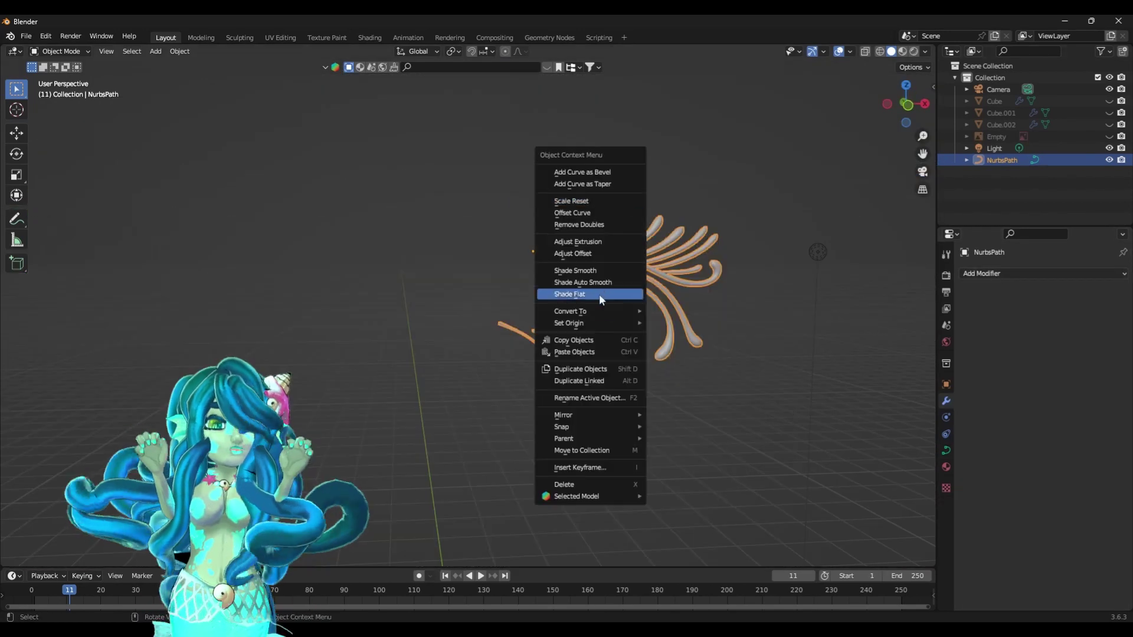
{"action": "left_click", "coordinate": [599, 294]}
- Mark a seam along one lengthwise edge loop on each jaw, cheek and crest tendril
{"action": "scroll", "coordinate": [635, 325], "scroll_direction": "up", "scroll_amount": 5}
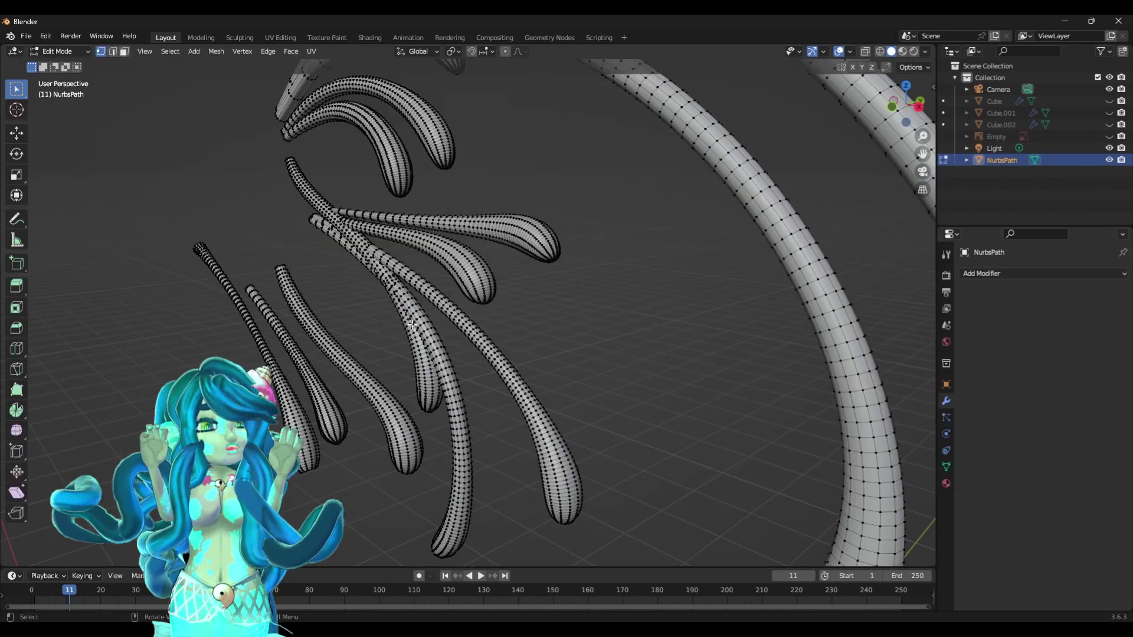
{"action": "key", "text": "l"}
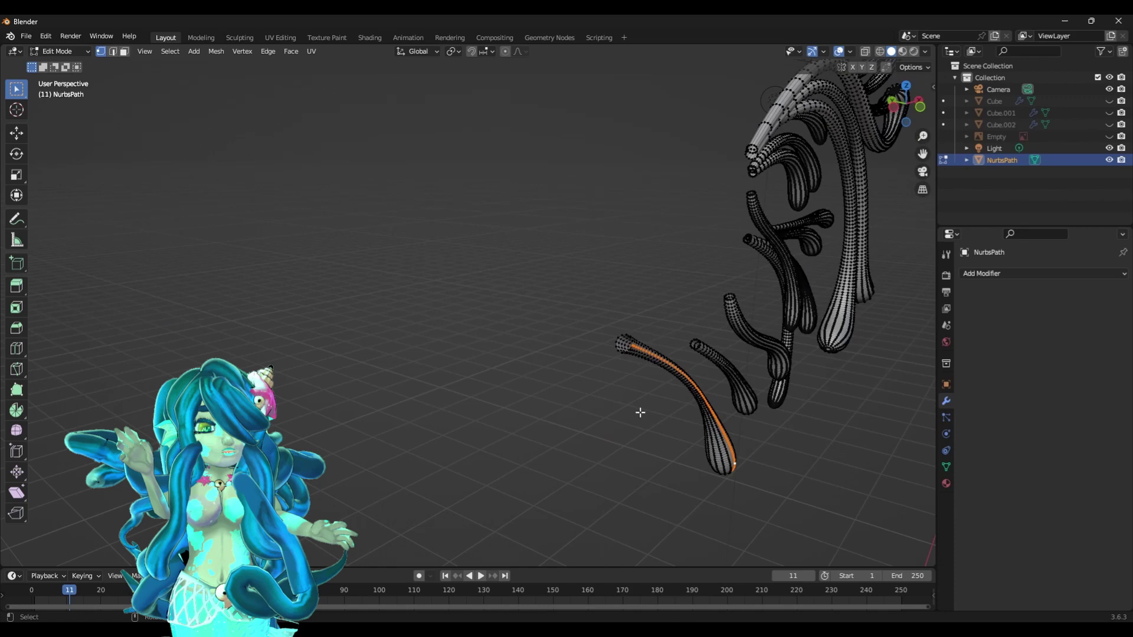
{"action": "middle_click_drag", "start_coordinate": [640, 412], "coordinate": [595, 375]}
{"action": "scroll", "coordinate": [594, 375], "scroll_direction": "up", "scroll_amount": 3}
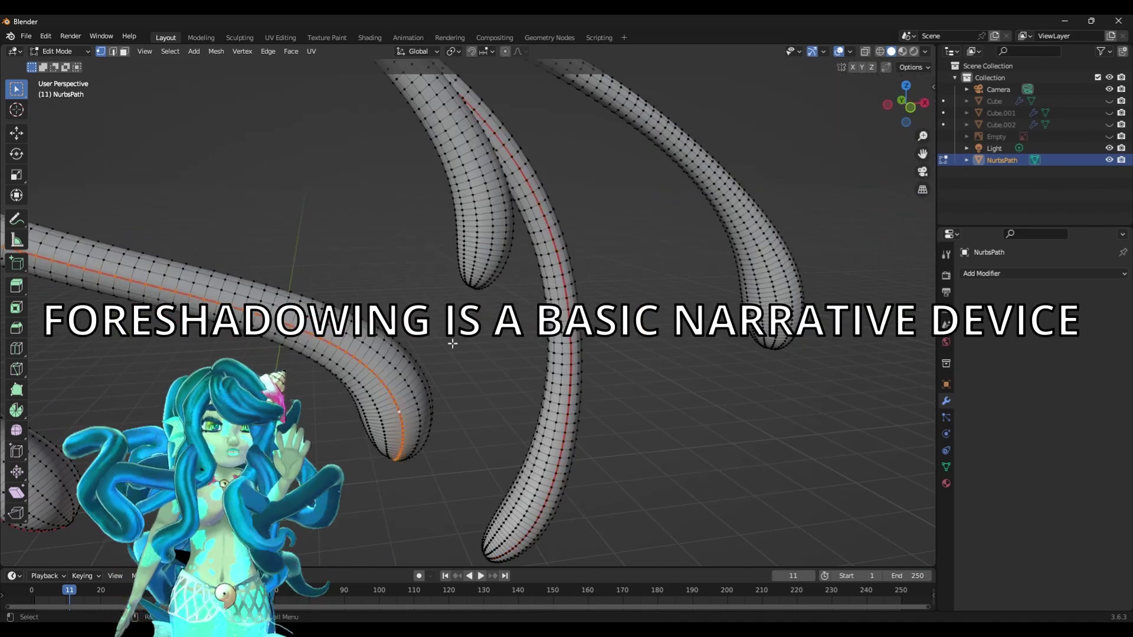
{"action": "left_click", "coordinate": [577, 264], "text": "alt"}
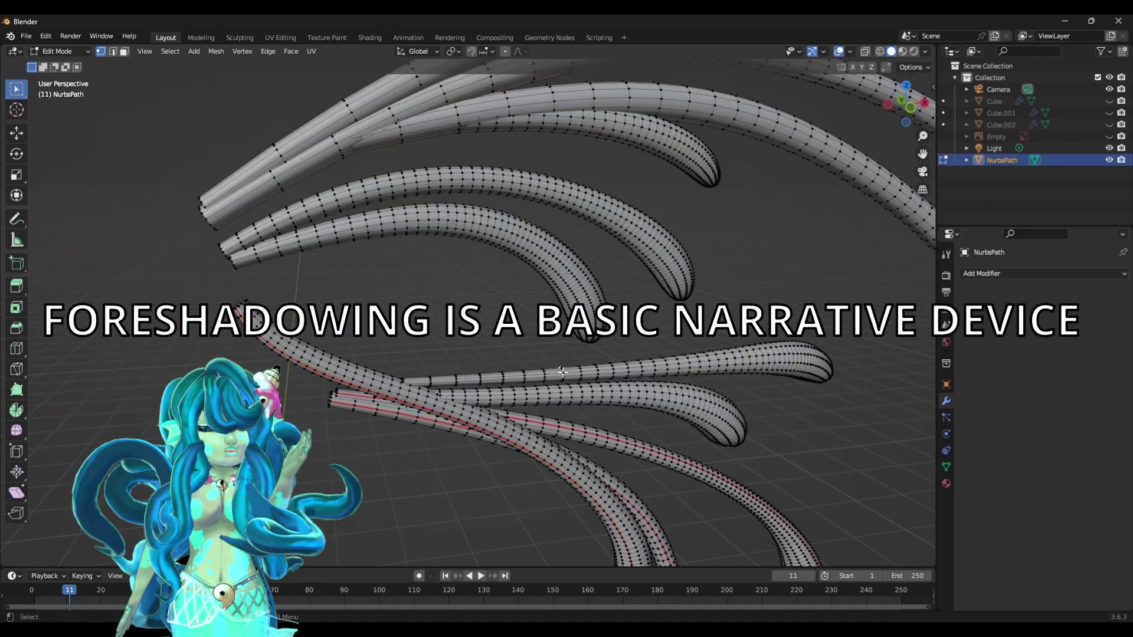
{"action": "key", "text": "u"}
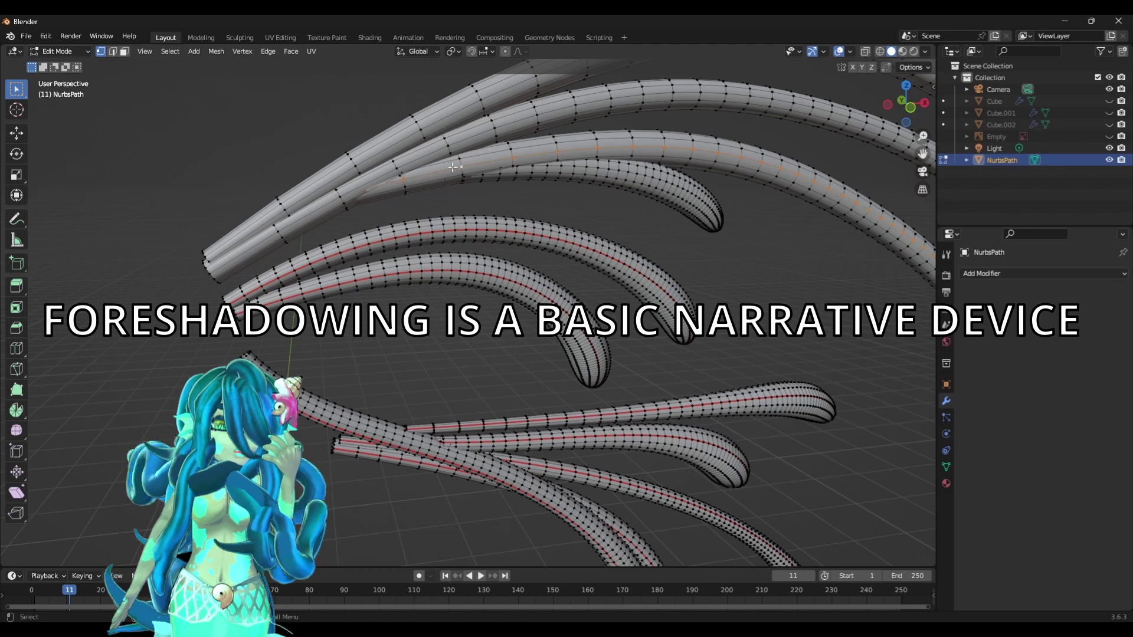
{"action": "scroll", "coordinate": [453, 167], "scroll_direction": "up", "scroll_amount": 3}
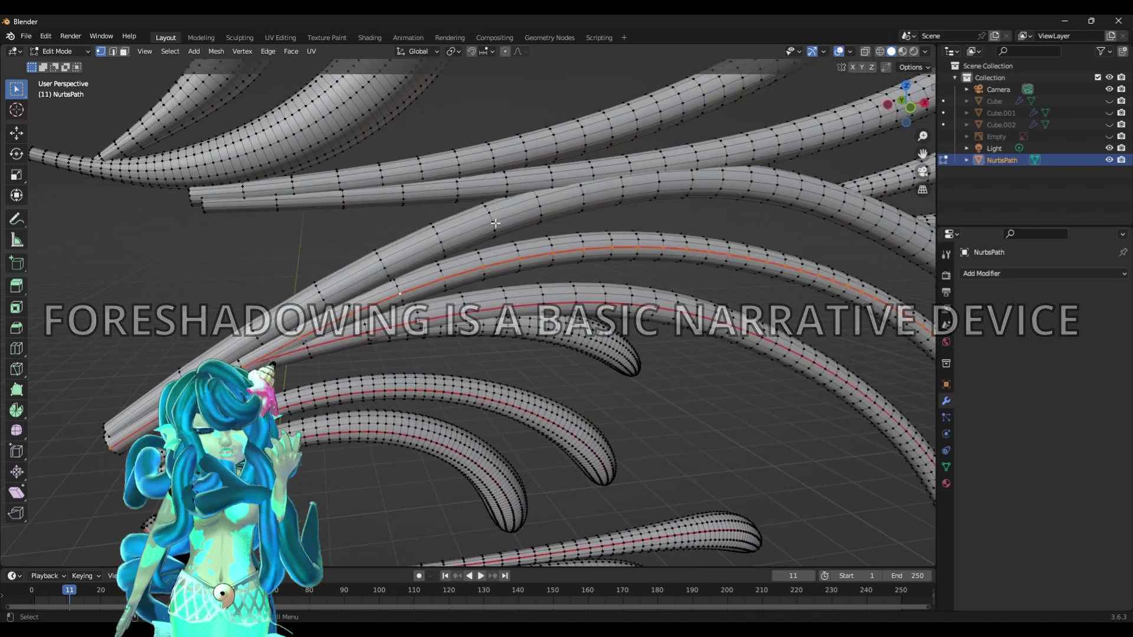
{"action": "middle_click_drag", "start_coordinate": [453, 168], "coordinate": [365, 243], "text": "shift"}
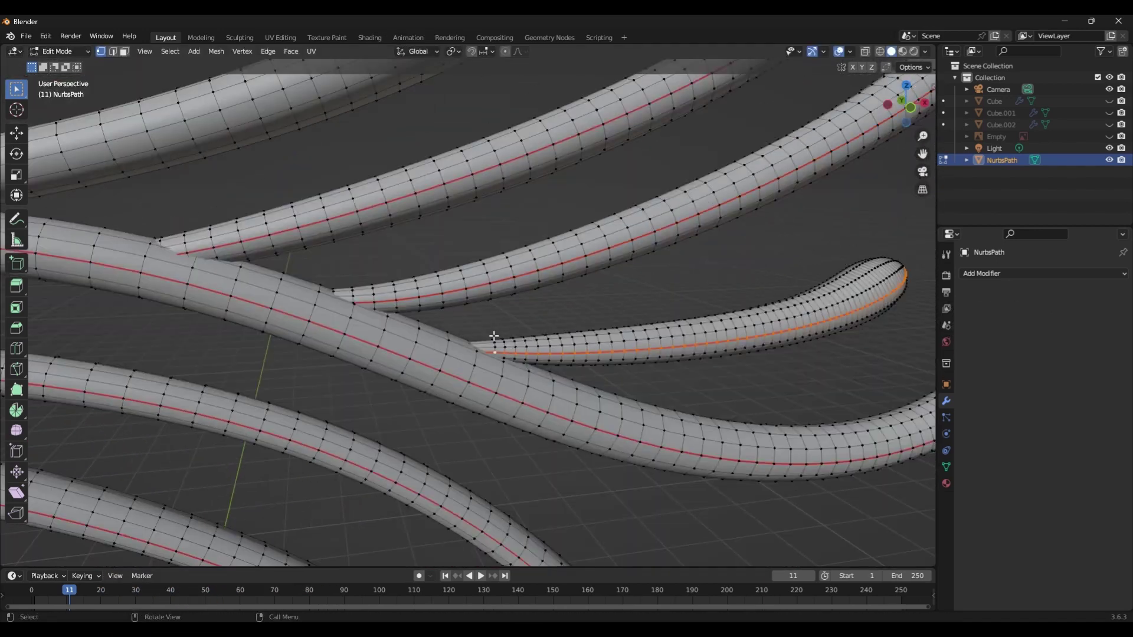
- Close the open edge rings at the tendril tips and move a tip's centre vertex with proportional editing
{"action": "scroll", "coordinate": [193, 400], "scroll_direction": "down", "scroll_amount": 5}
{"action": "scroll", "coordinate": [193, 400], "scroll_direction": "up", "scroll_amount": 10}
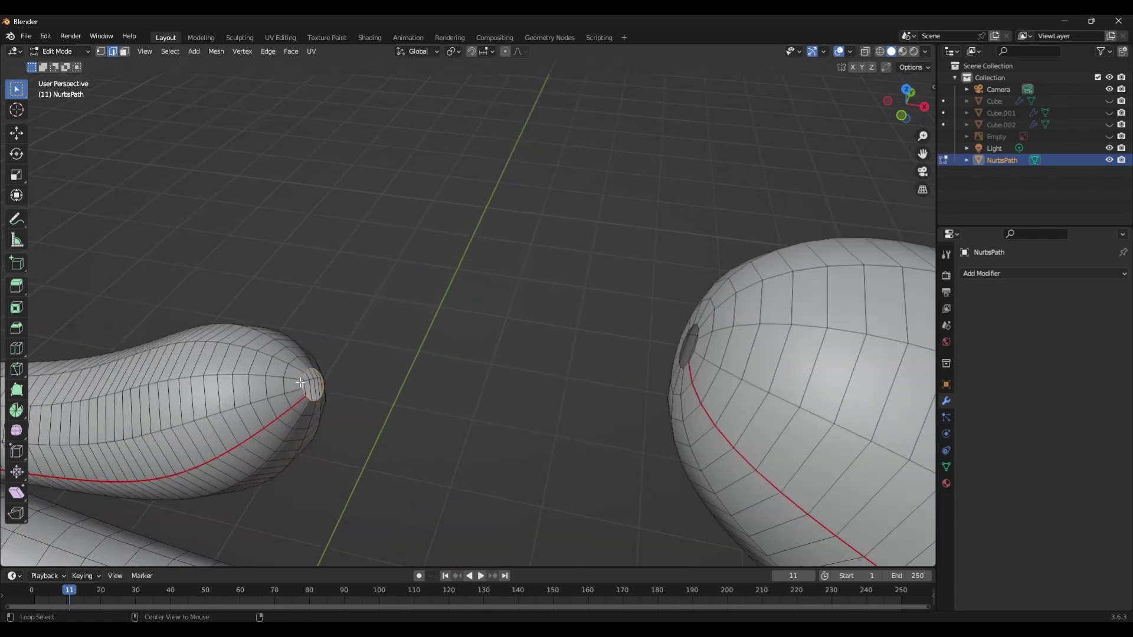
{"action": "key", "text": "s"}
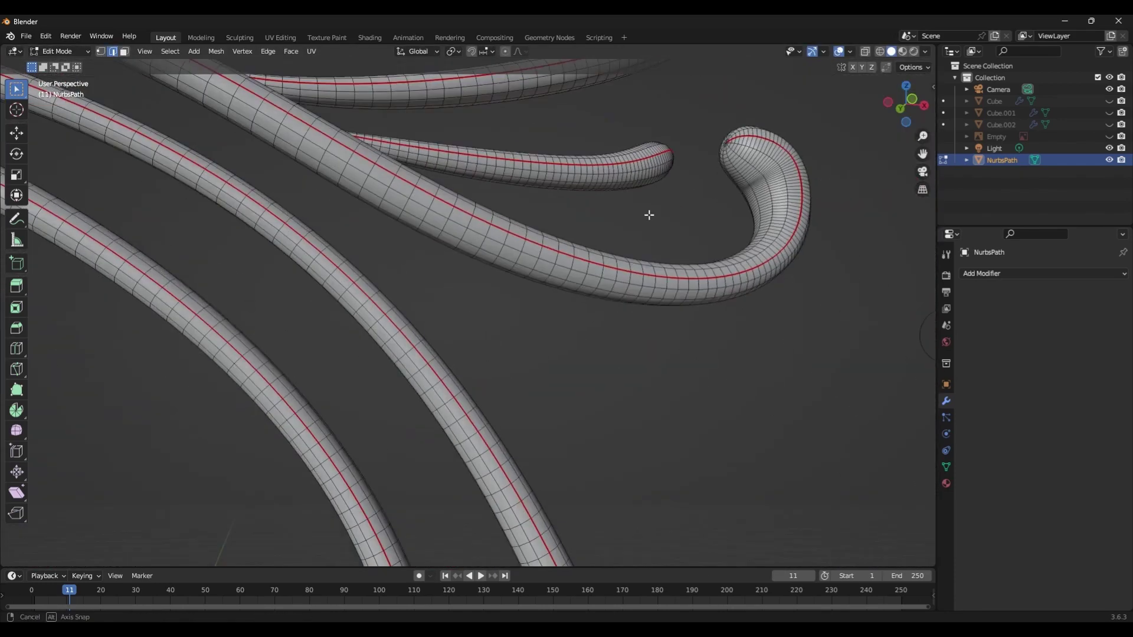
{"action": "middle_click_drag", "start_coordinate": [649, 215], "coordinate": [424, 177]}
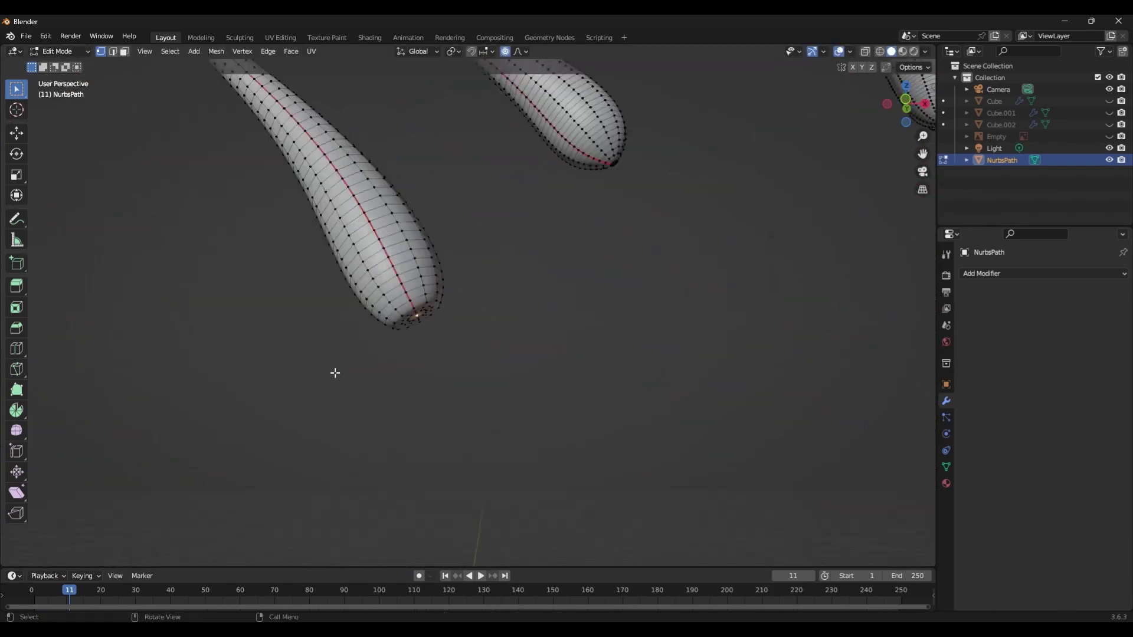
{"action": "key", "text": "g"}
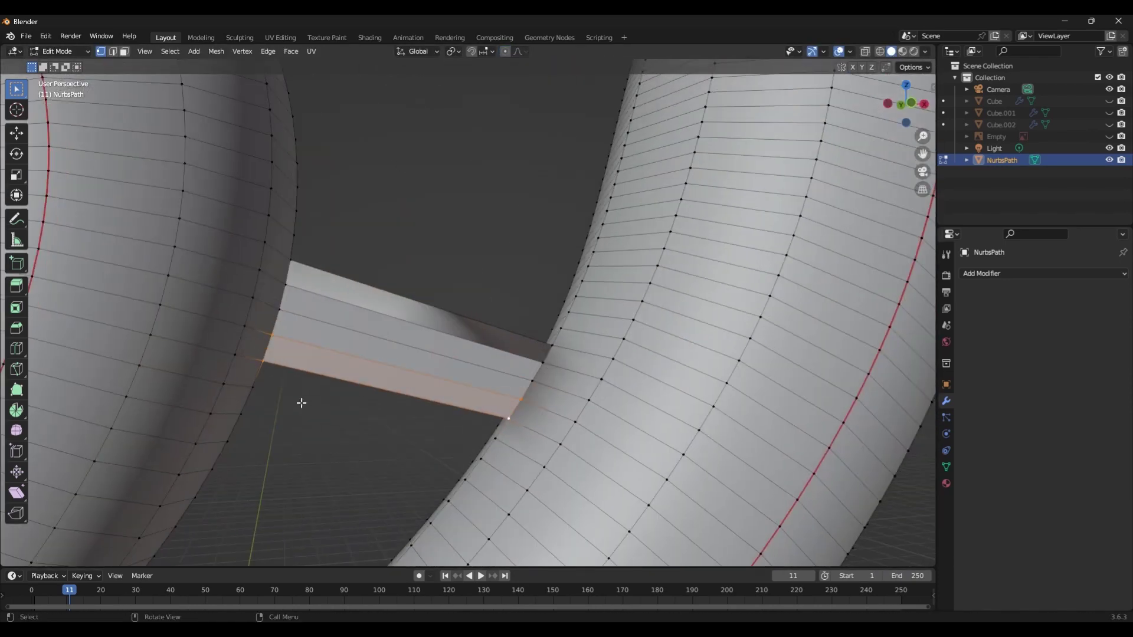
- Fill a web of faces between the two upright head tendrils toward their roots and merge surplus web vertices at center
{"action": "middle_click_drag", "start_coordinate": [302, 403], "coordinate": [417, 368]}
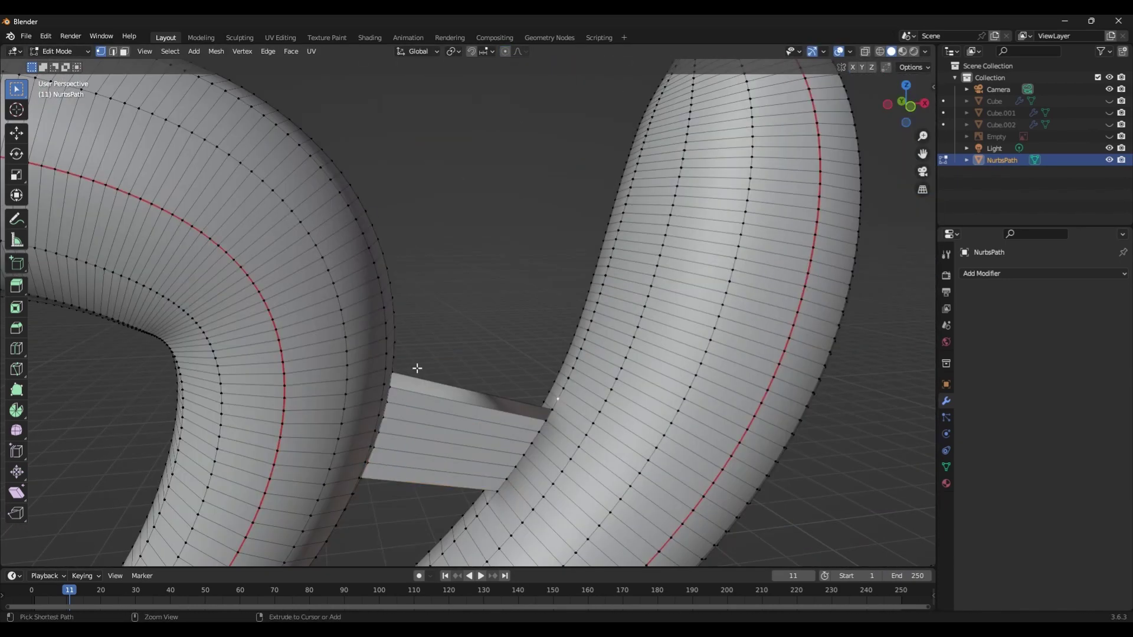
{"action": "middle_click_drag", "start_coordinate": [411, 319], "coordinate": [422, 282], "text": "ctrl"}
{"action": "middle_click_drag", "start_coordinate": [271, 304], "coordinate": [385, 264]}
{"action": "middle_click_drag", "start_coordinate": [444, 238], "coordinate": [549, 244]}
{"action": "left_click", "coordinate": [549, 244], "text": "ctrl"}
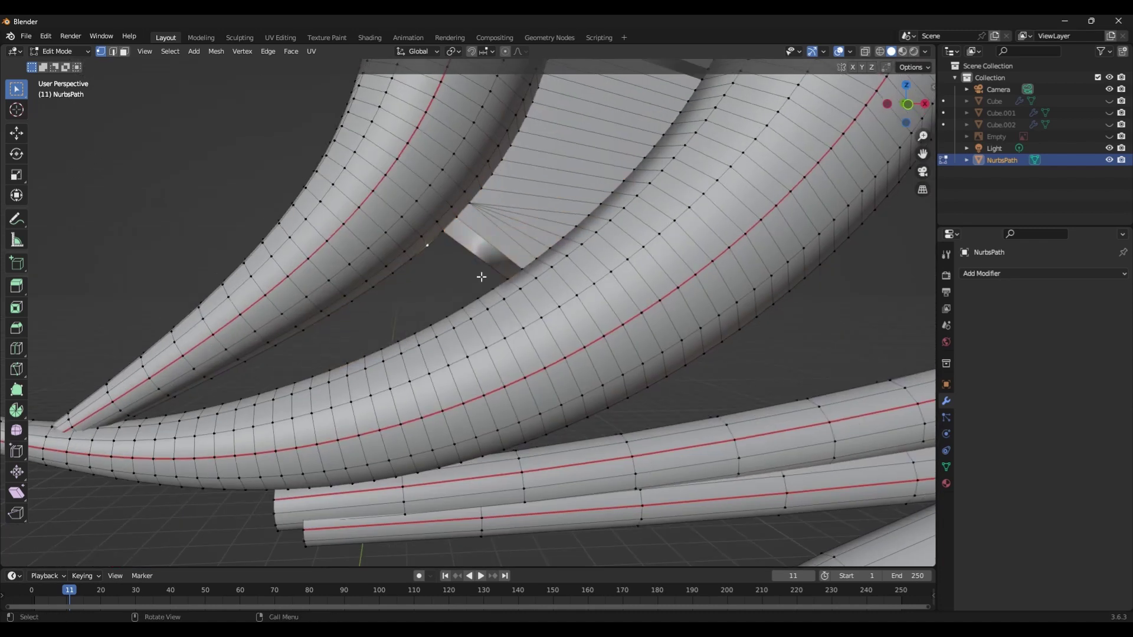
{"action": "middle_click_drag", "start_coordinate": [381, 343], "coordinate": [531, 395]}
{"action": "scroll", "coordinate": [611, 417], "scroll_direction": "up", "scroll_amount": 4}
{"action": "middle_click_drag", "start_coordinate": [611, 417], "coordinate": [390, 268]}
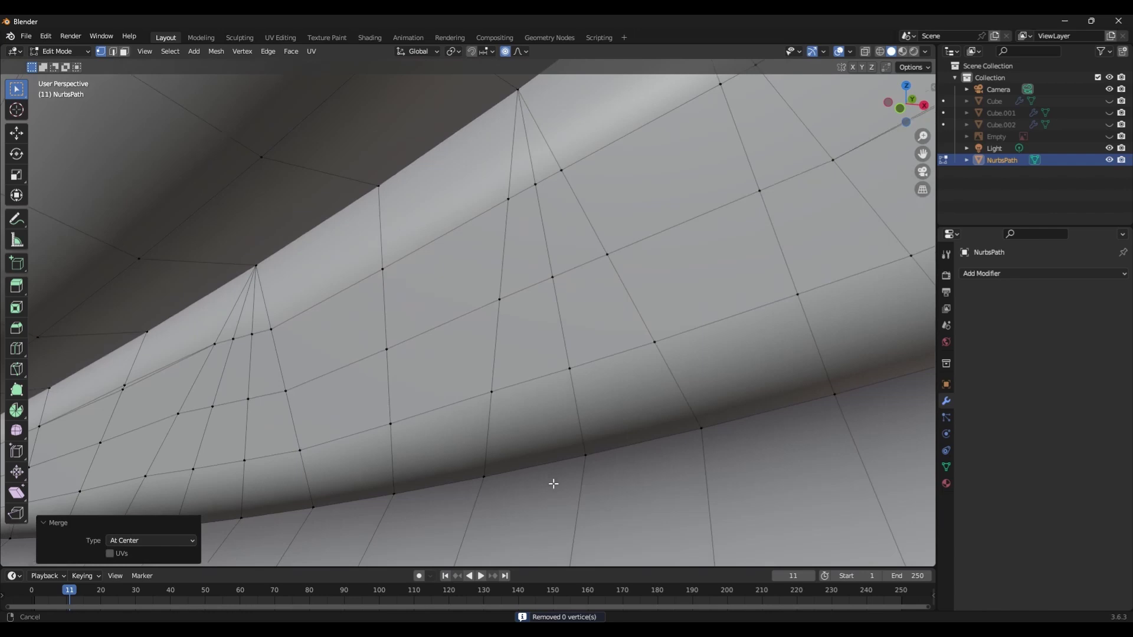
- Select the strips of web faces between the two upright head tendrils and hide everything unselected
{"action": "middle_click_drag", "start_coordinate": [553, 484], "coordinate": [526, 401]}
{"action": "key", "text": "3"}
{"action": "left_click", "coordinate": [830, 185], "text": "ctrl"}
{"action": "left_click", "coordinate": [525, 401]}
{"action": "middle_click_drag", "start_coordinate": [448, 430], "coordinate": [467, 419]}
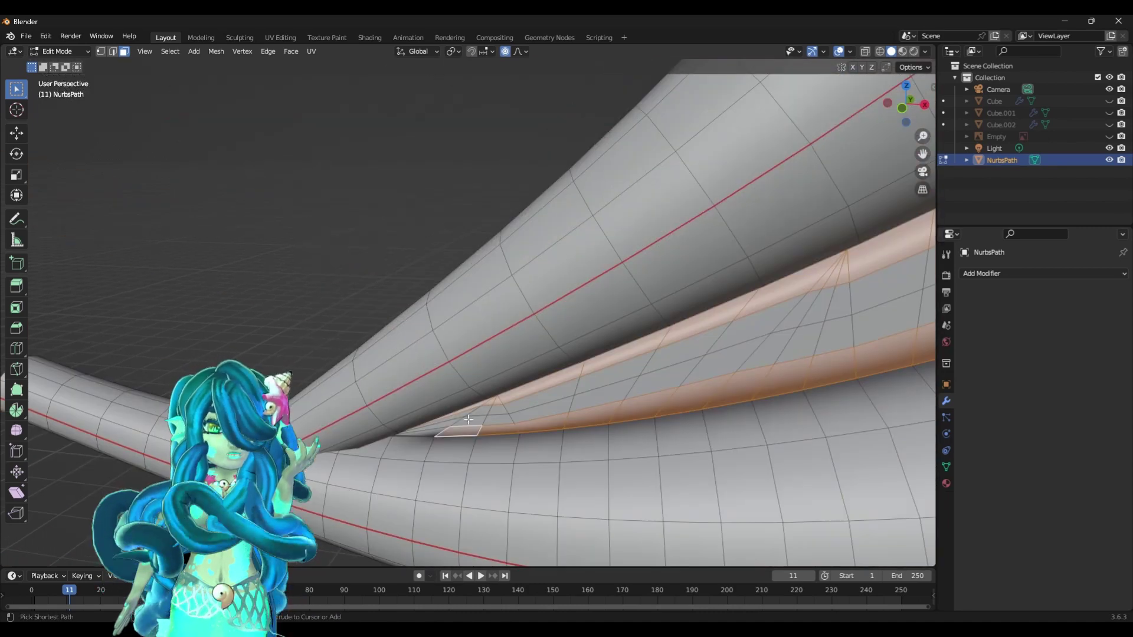
{"action": "scroll", "coordinate": [503, 413], "scroll_direction": "down", "scroll_amount": 5}
{"action": "key", "text": "shift+h"}
- Try reshaping the isolated web in Sculpt Mode with the Elastic Deform brush, and undo the attempt
{"action": "left_click", "coordinate": [59, 52]}
{"action": "left_click", "coordinate": [64, 92]}
{"action": "scroll", "coordinate": [472, 295], "scroll_direction": "up", "scroll_amount": 5}
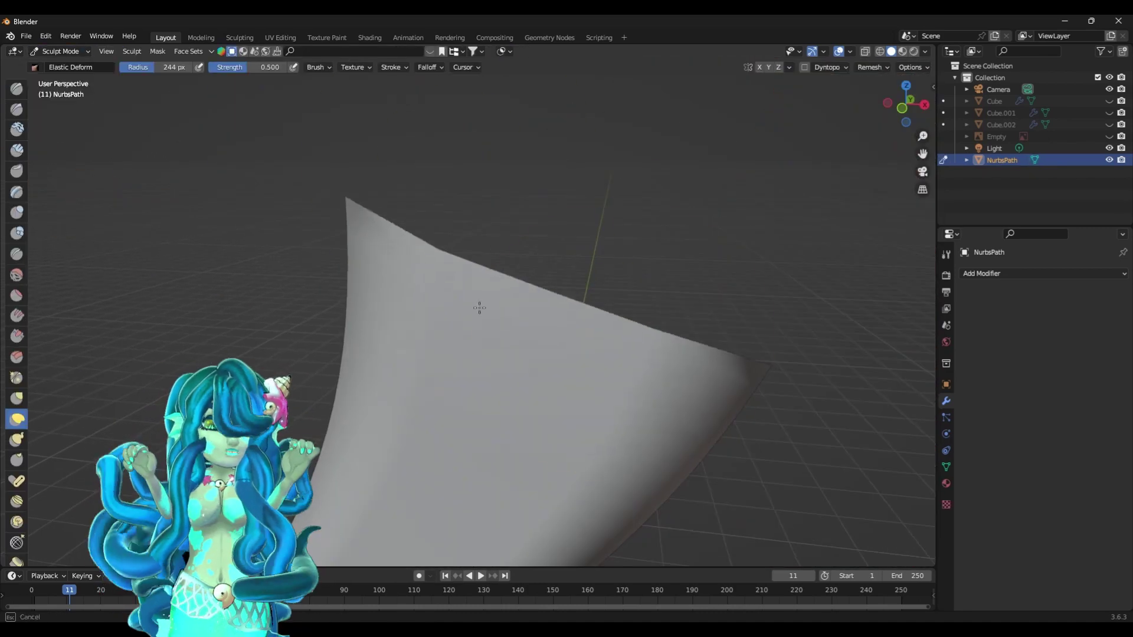
{"action": "left_click", "coordinate": [17, 419]}
{"action": "mouse_move", "coordinate": [704, 431]}
{"action": "left_mouse_down"}
{"action": "mouse_move", "coordinate": [349, 321]}
{"action": "mouse_move", "coordinate": [253, 101]}
{"action": "left_mouse_up"}
{"action": "key", "text": "ctrl+z"}
{"action": "key", "text": "ctrl+z"}
{"action": "key", "text": "ctrl+z"}
{"action": "key", "text": "ctrl+z"}
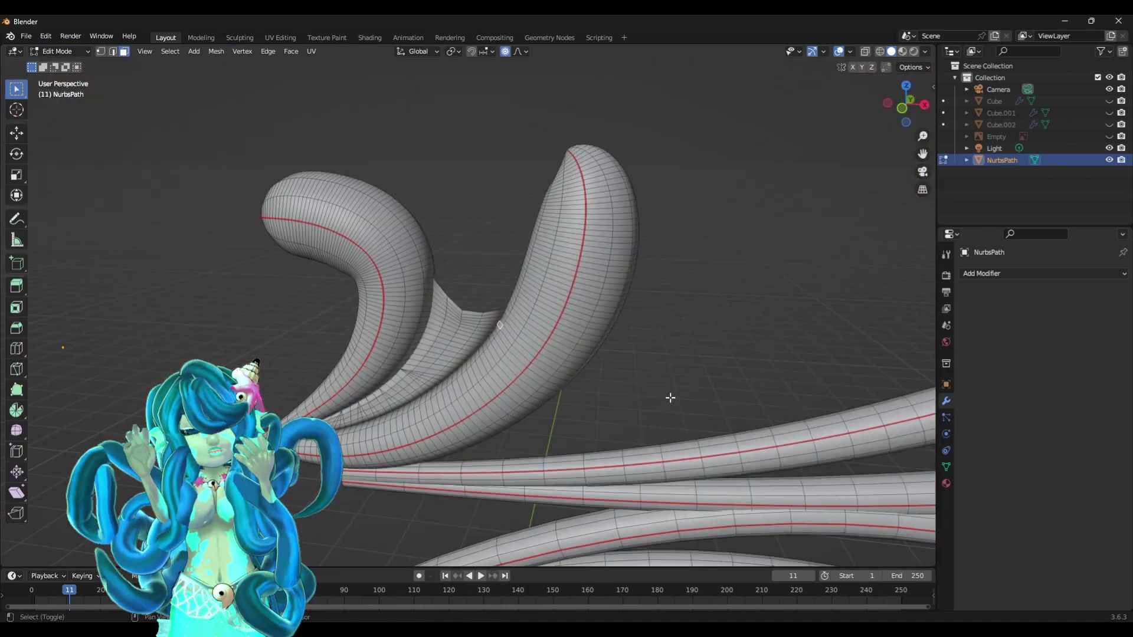
- Bridge facing edges of the two uppermost crest tendrils with faces where the reference drawing shows the web's outer edge
{"action": "left_click", "coordinate": [1109, 136]}
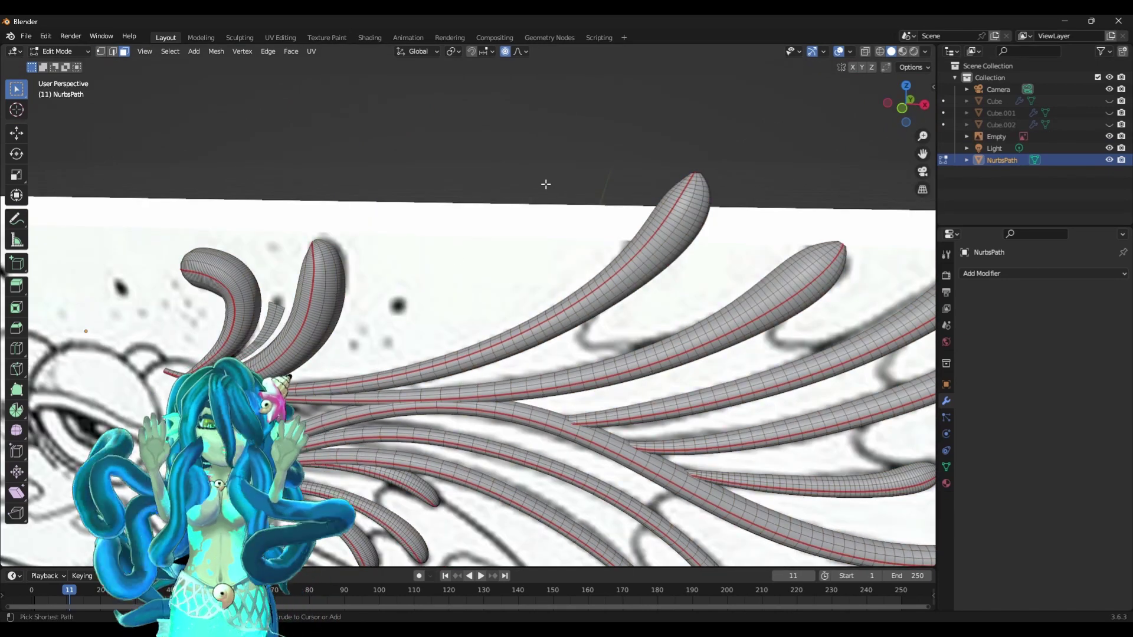
{"action": "scroll", "coordinate": [545, 184], "scroll_direction": "up", "scroll_amount": 2}
{"action": "key", "text": "ctrl+Tab"}
{"action": "left_click", "coordinate": [373, 324]}
{"action": "scroll", "coordinate": [413, 312], "scroll_direction": "up", "scroll_amount": 5}
{"action": "left_click", "coordinate": [491, 308]}
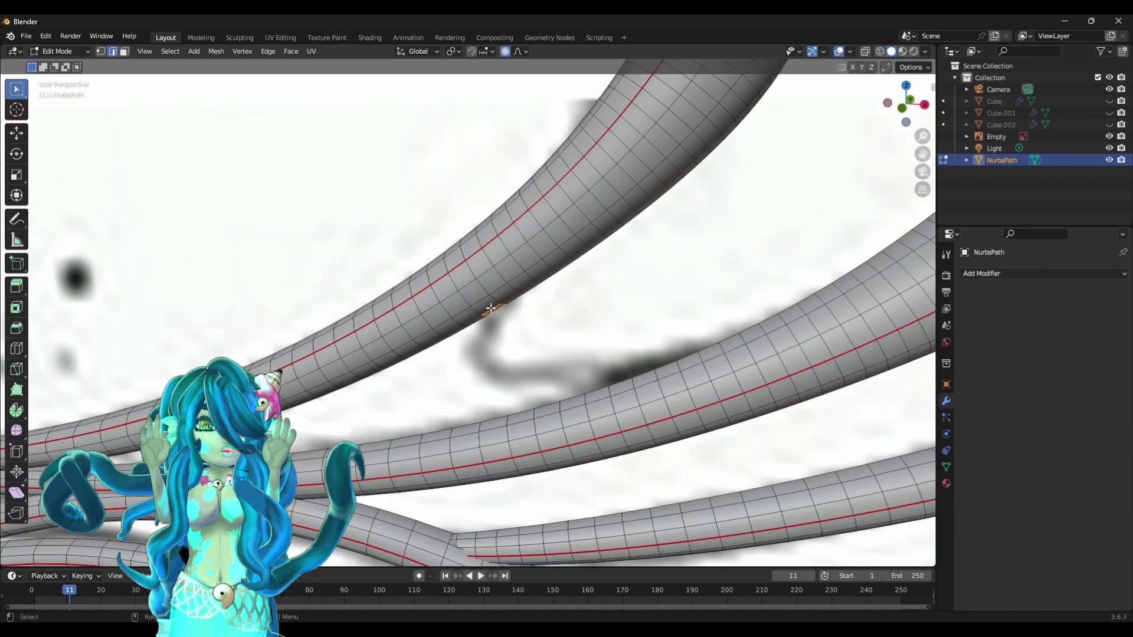
{"action": "scroll", "coordinate": [493, 413], "scroll_direction": "down", "scroll_amount": 4}
{"action": "middle_click_drag", "start_coordinate": [492, 413], "coordinate": [590, 325]}
{"action": "scroll", "coordinate": [378, 368], "scroll_direction": "up", "scroll_amount": 4}
{"action": "left_click", "coordinate": [1110, 137]}
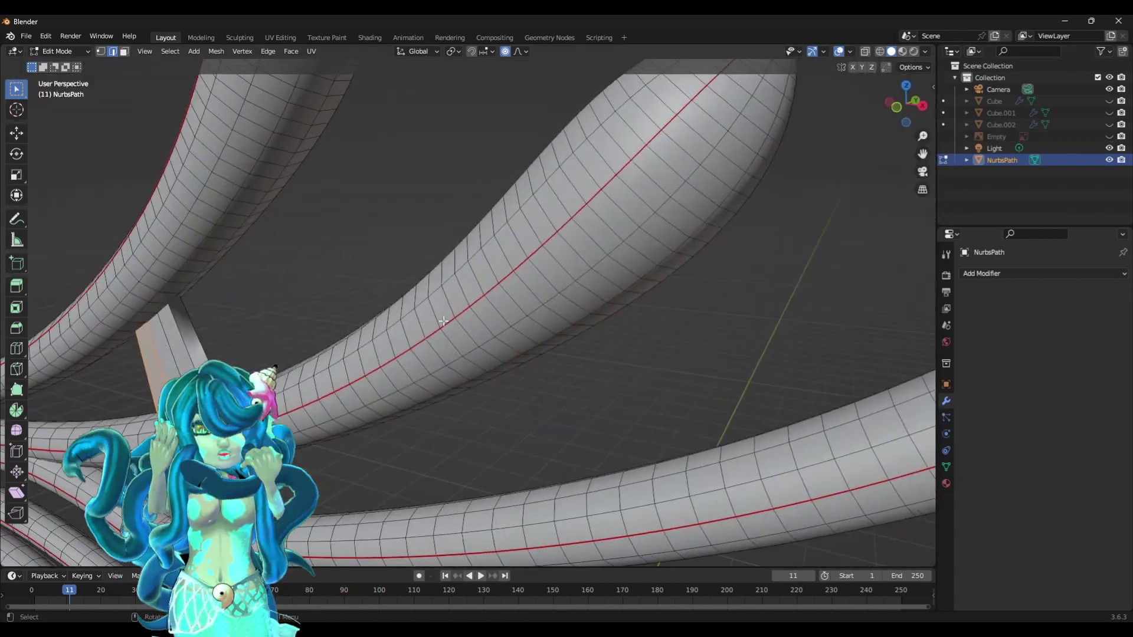
- Continue filling faces between the two uppermost crest tendrils toward their roots
{"action": "middle_click_drag", "start_coordinate": [379, 368], "coordinate": [557, 205]}
{"action": "key", "text": "1"}
{"action": "scroll", "coordinate": [557, 205], "scroll_direction": "up", "scroll_amount": 2}
{"action": "left_click", "coordinate": [584, 355], "text": "ctrl"}
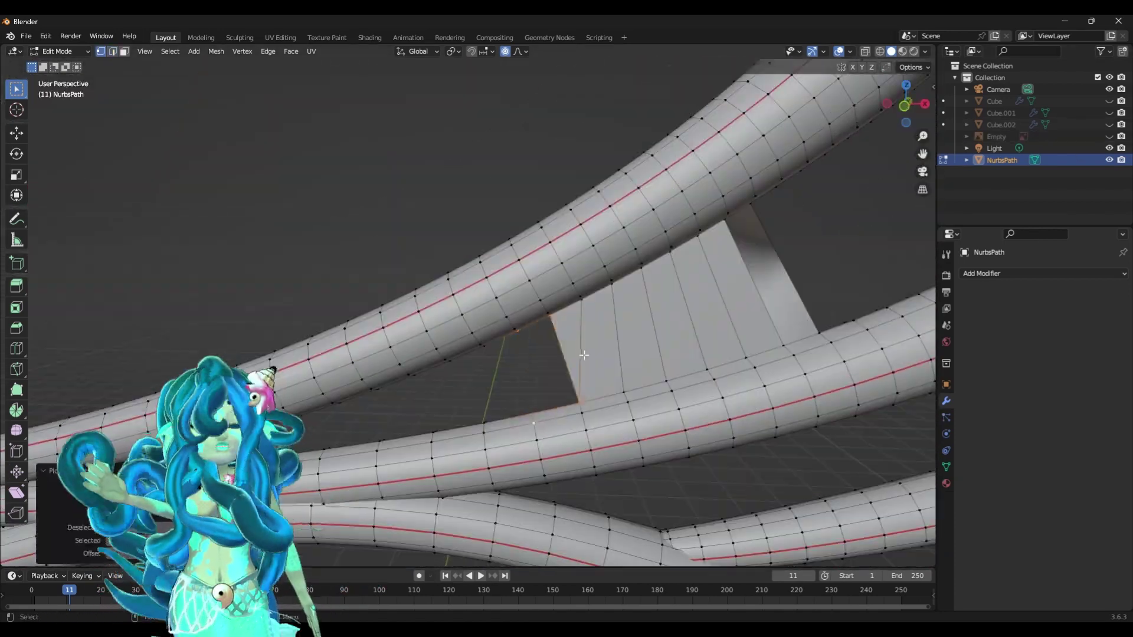
{"action": "middle_click_drag", "start_coordinate": [527, 418], "coordinate": [413, 307]}
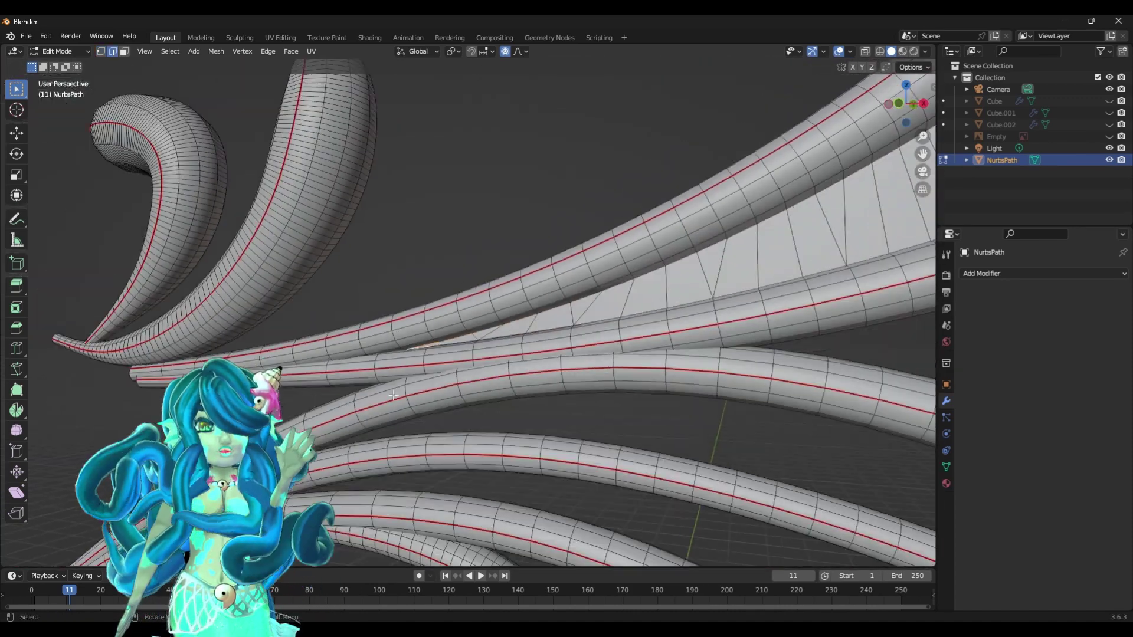
- Cut lengthwise edge loops through the web between the two uppermost crest tendrils
{"action": "left_click", "coordinate": [17, 348]}
{"action": "left_click", "coordinate": [625, 322]}
{"action": "middle_click_drag", "start_coordinate": [625, 322], "coordinate": [412, 252]}
{"action": "scroll", "coordinate": [571, 442], "scroll_direction": "up", "scroll_amount": 3}
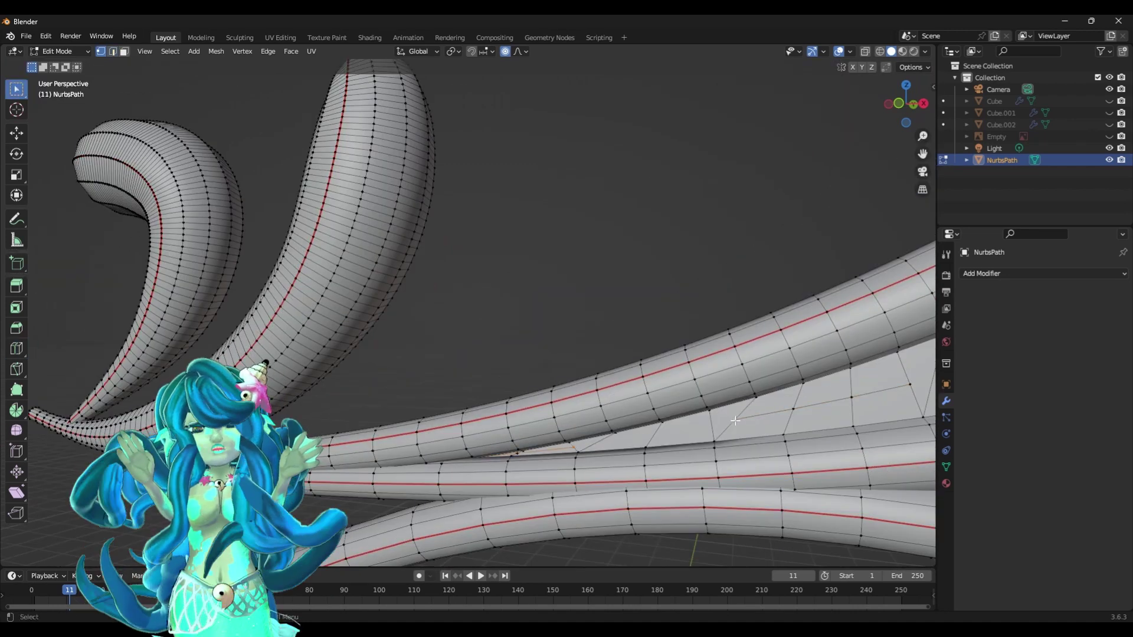
{"action": "middle_click_drag", "start_coordinate": [735, 420], "coordinate": [590, 413]}
{"action": "left_click", "coordinate": [16, 348]}
{"action": "middle_click_drag", "start_coordinate": [354, 425], "coordinate": [365, 465]}
{"action": "left_click", "coordinate": [366, 464]}
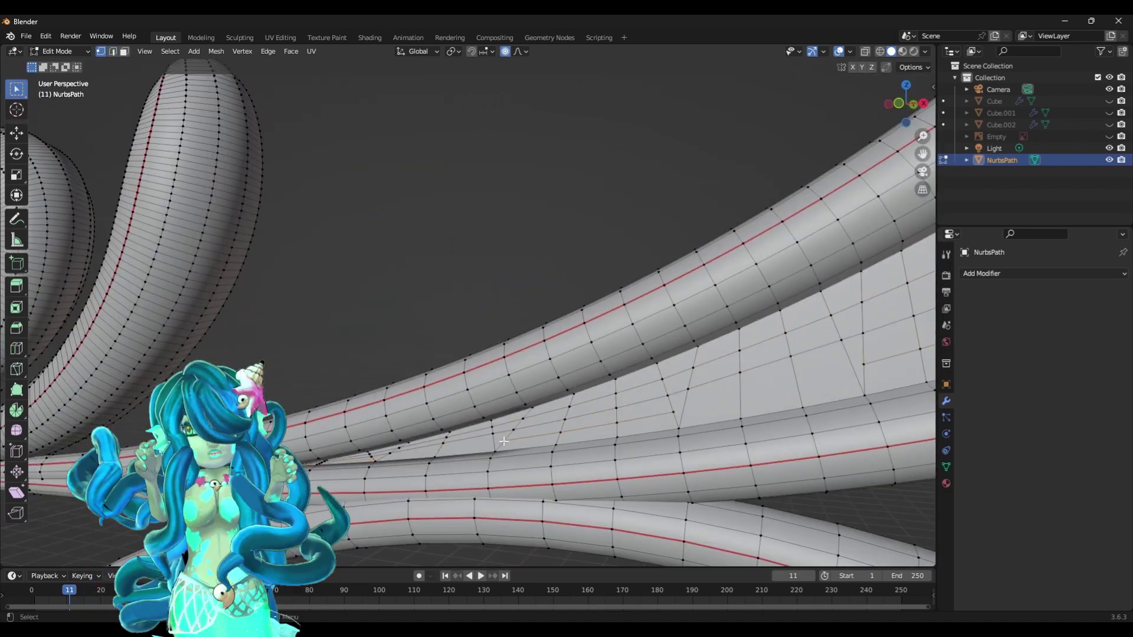
- Slide the outer vertices of the uppermost crest web into an inward curve matching the reference drawing
{"action": "middle_click_drag", "start_coordinate": [503, 442], "coordinate": [742, 505]}
{"action": "key", "text": "g"}
{"action": "key", "text": "g"}
{"action": "key", "text": "Escape"}
{"action": "key", "text": "g"}
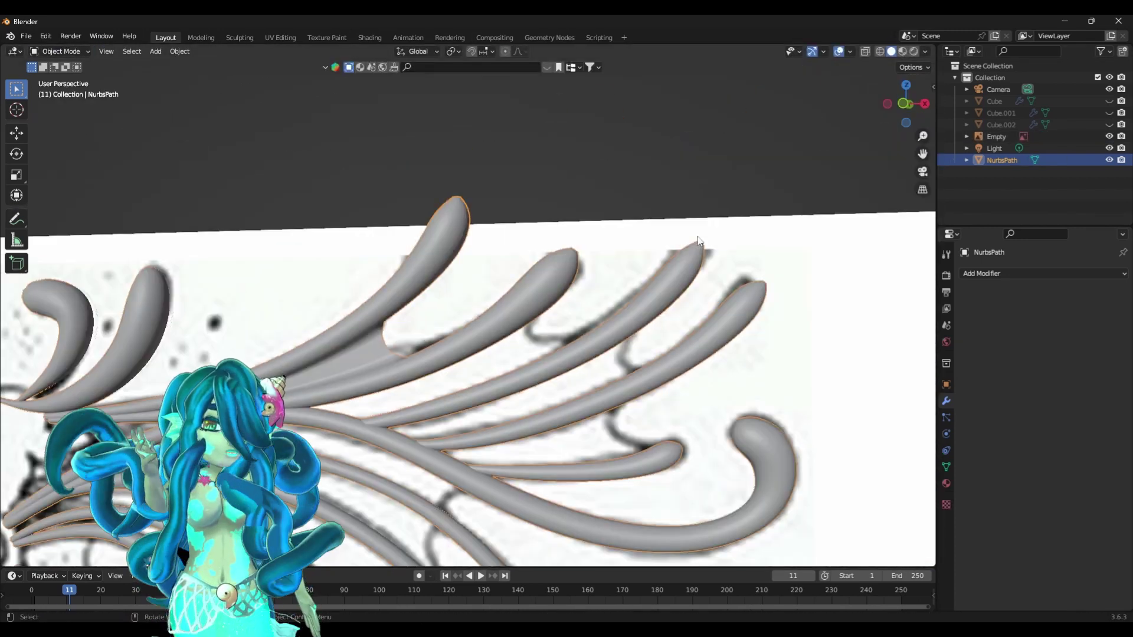
- Fill a web of faces between the second and third crest tendrils, working toward their roots
{"action": "left_click", "coordinate": [59, 51]}
{"action": "left_click", "coordinate": [56, 77]}
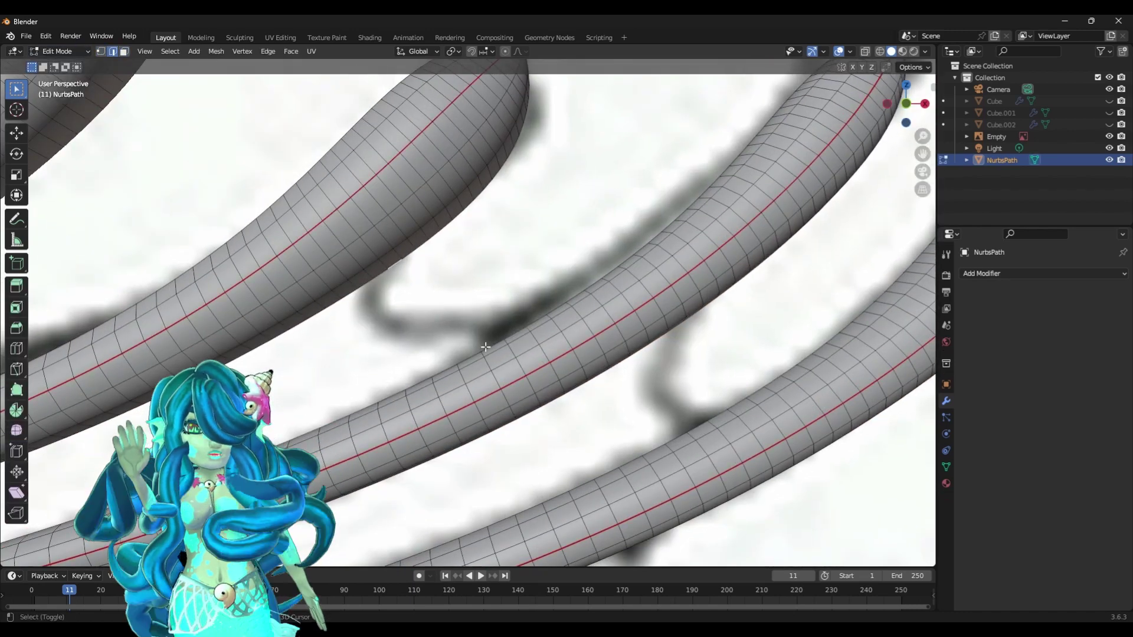
{"action": "middle_click_drag", "start_coordinate": [400, 383], "coordinate": [492, 390], "text": "shift"}
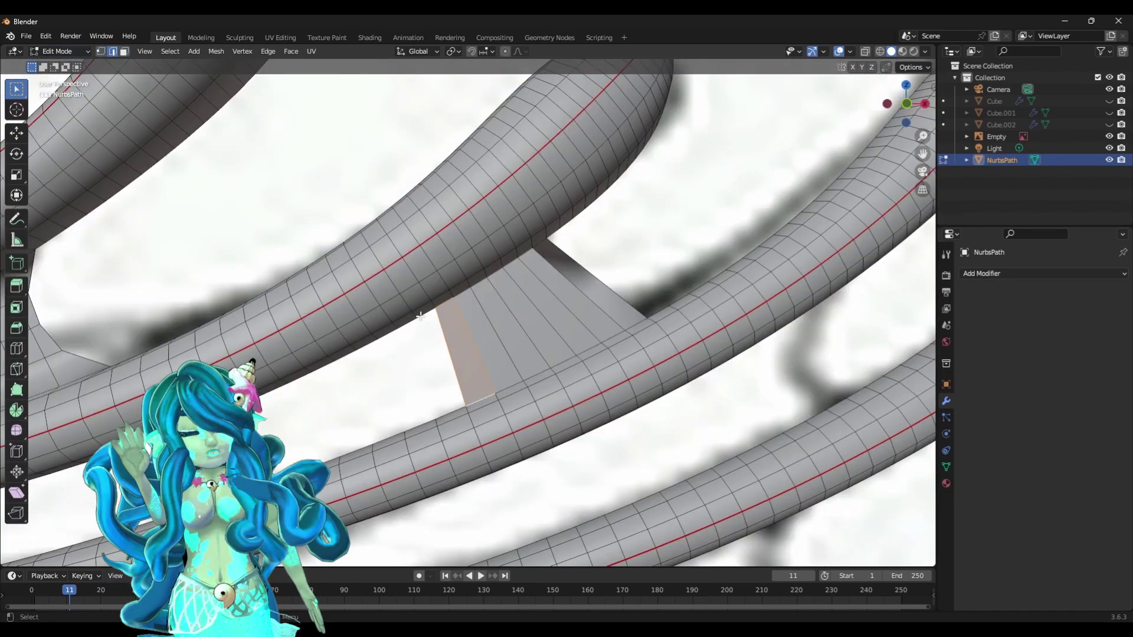
{"action": "middle_click_drag", "start_coordinate": [431, 416], "coordinate": [543, 319], "text": "shift"}
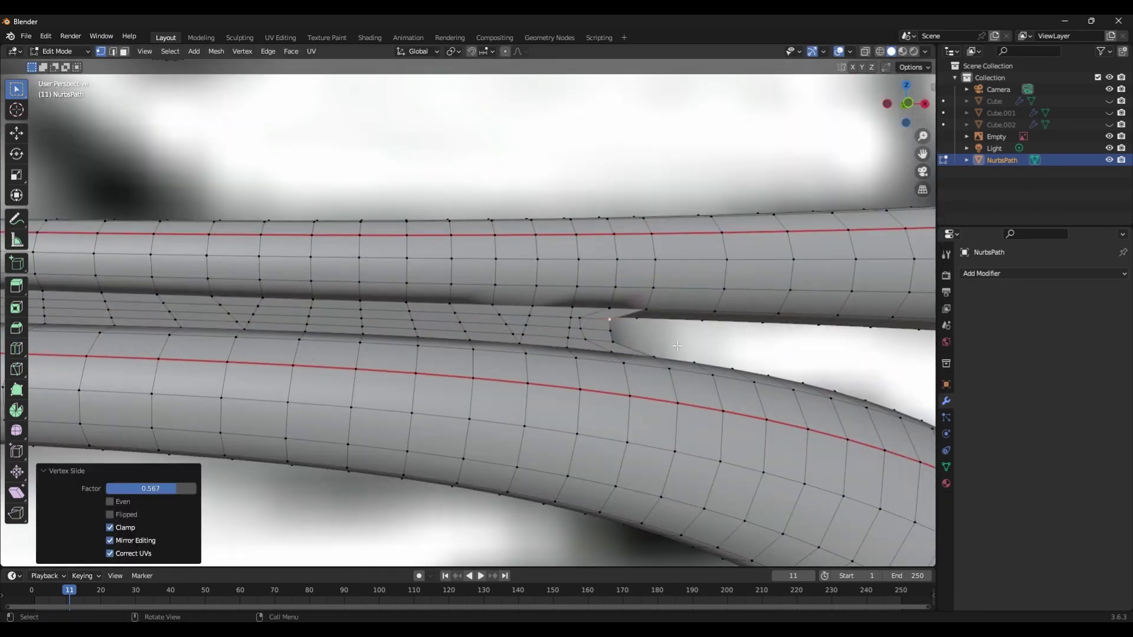
- Fill a web between the two branching jaw tendrils and cut lengthwise edge loops through it
{"action": "key", "text": "r"}
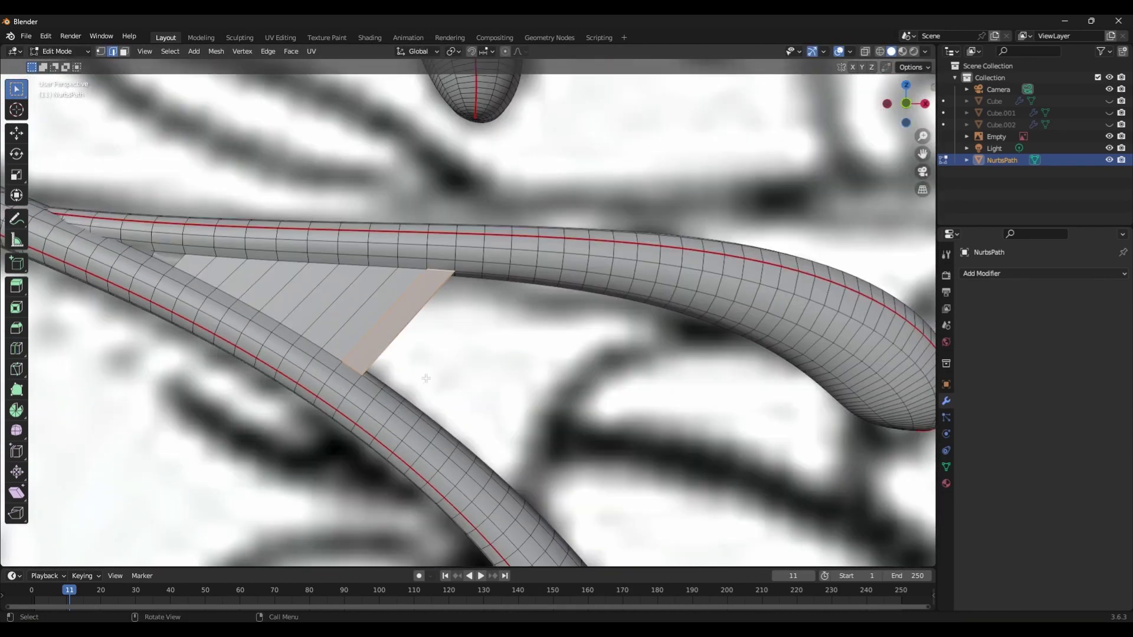
{"action": "left_click", "coordinate": [611, 253], "text": "ctrl"}
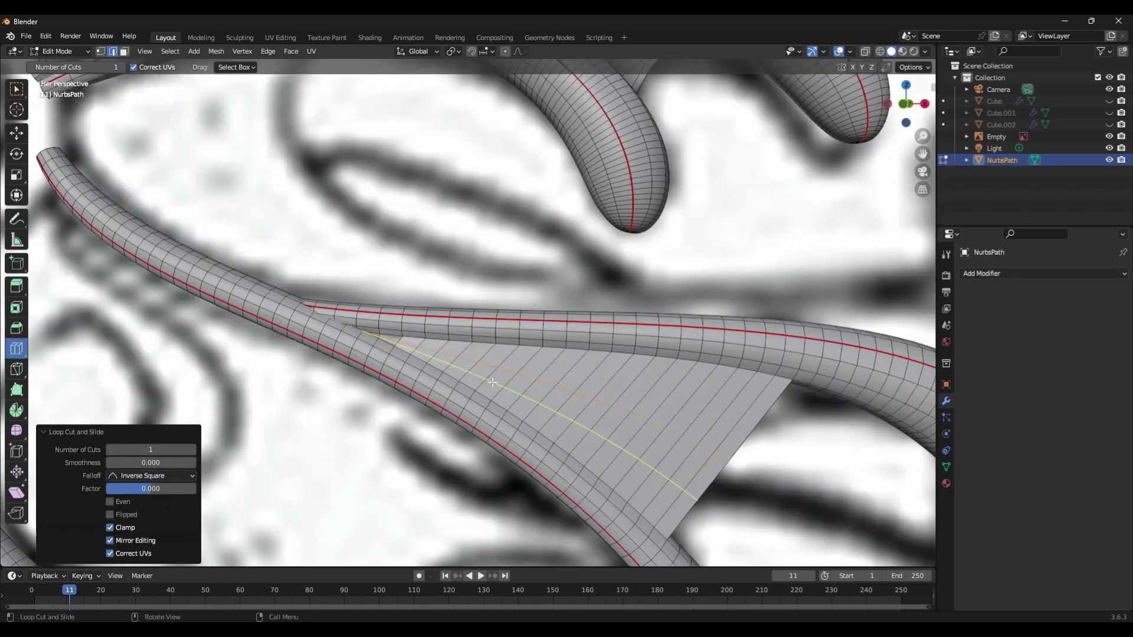
{"action": "key", "text": "1"}
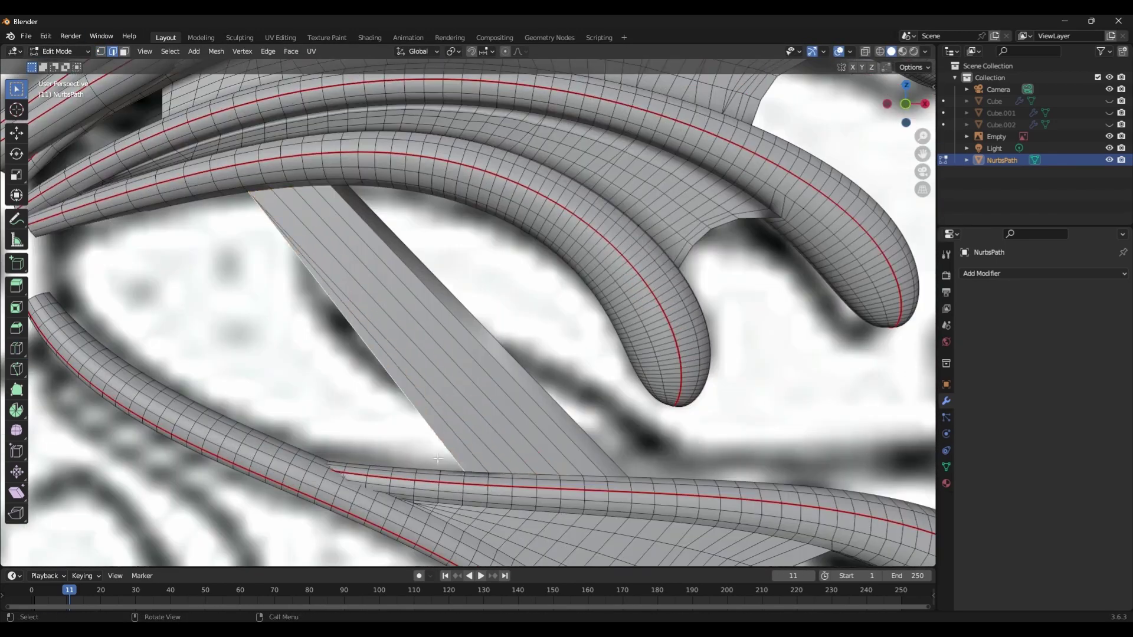
- Fill a wide web between the lowest cheek tendril and the upper jaw tendrils, extending it to their roots
{"action": "key", "text": "2"}
{"action": "left_click", "coordinate": [1108, 137]}
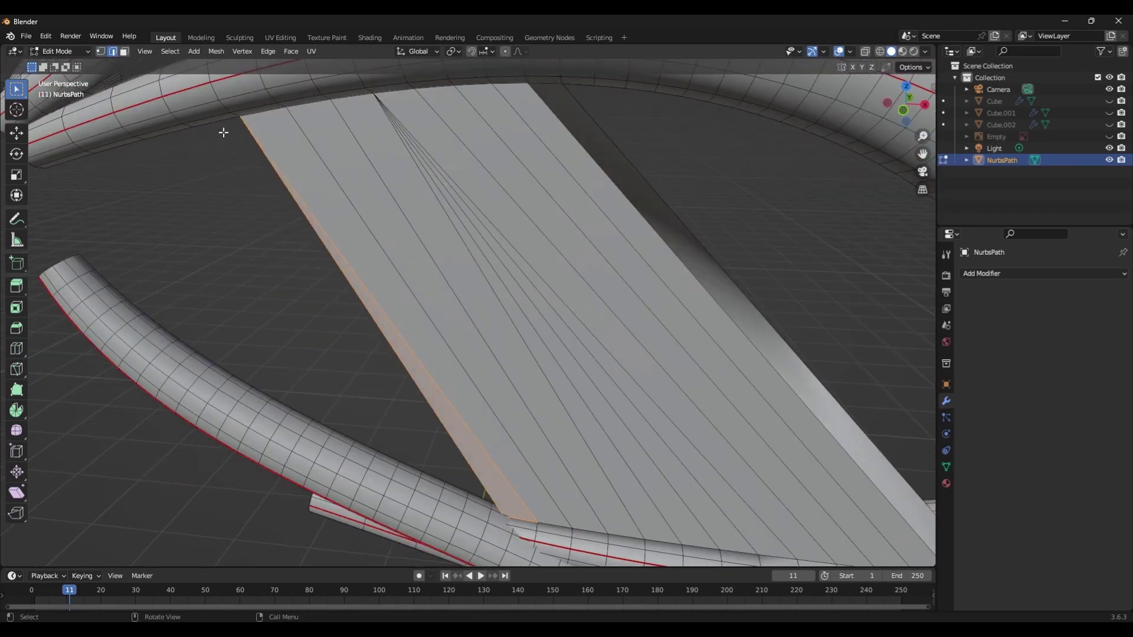
{"action": "middle_click_drag", "start_coordinate": [222, 129], "coordinate": [213, 172]}
{"action": "key", "text": "w"}
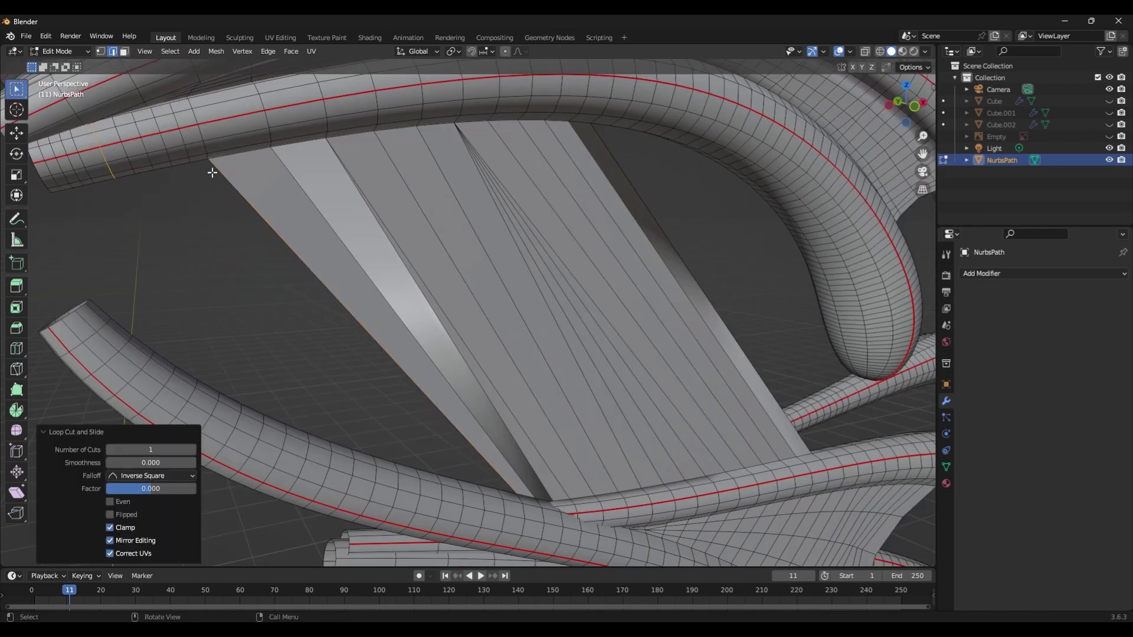
{"action": "middle_click_drag", "start_coordinate": [400, 466], "coordinate": [525, 472], "text": "shift"}
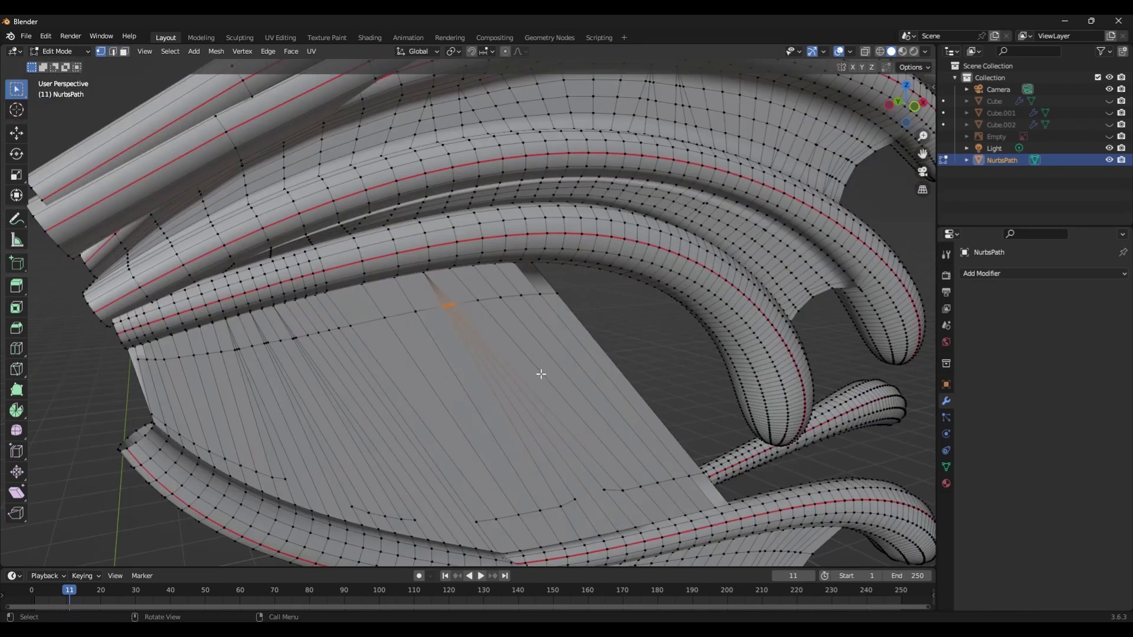
- Slide the wide web's outer vertices inward row by row so its edge follows the reference drawing's curve
{"action": "key", "text": "shift+v"}
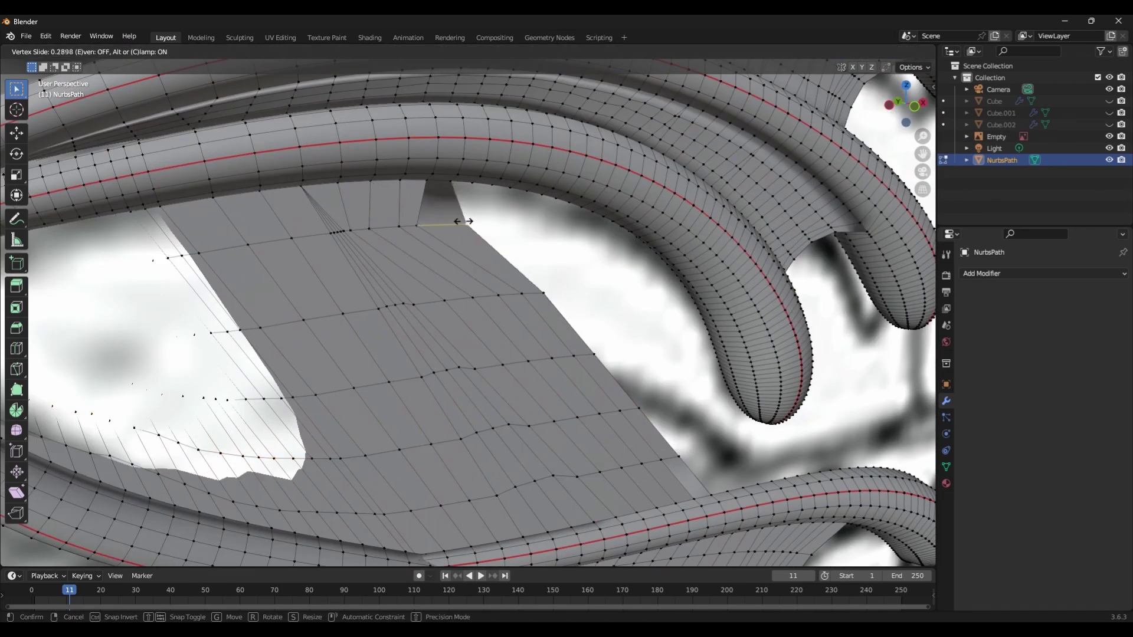
{"action": "middle_click_drag", "start_coordinate": [568, 355], "coordinate": [513, 414]}
{"action": "key", "text": "shift+v"}
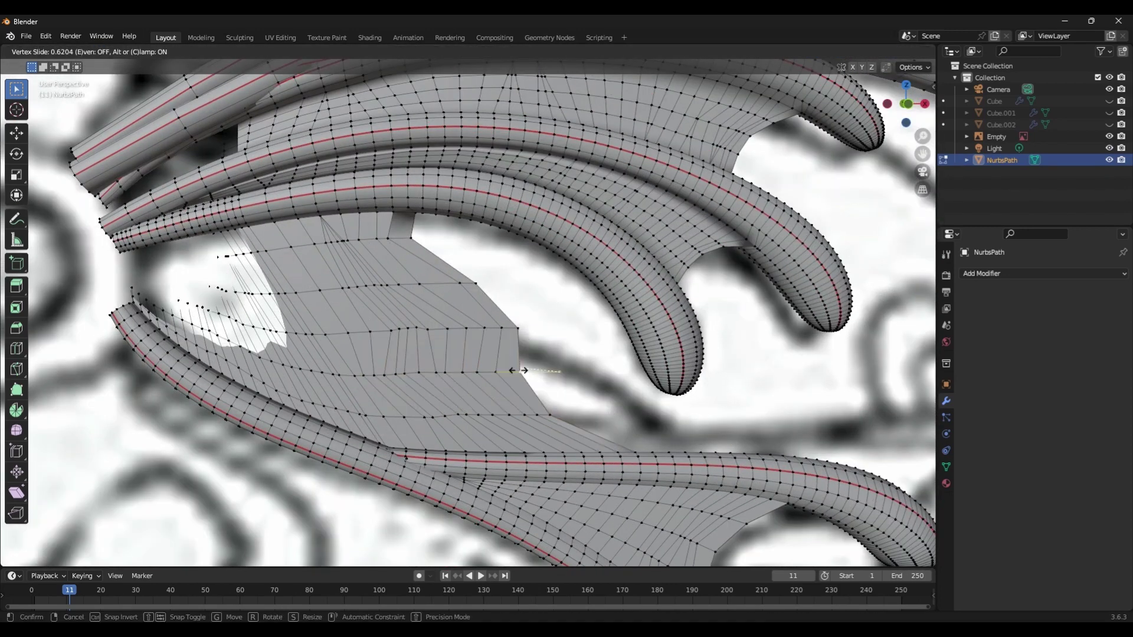
{"action": "scroll", "coordinate": [519, 371], "scroll_direction": "up", "scroll_amount": 3}
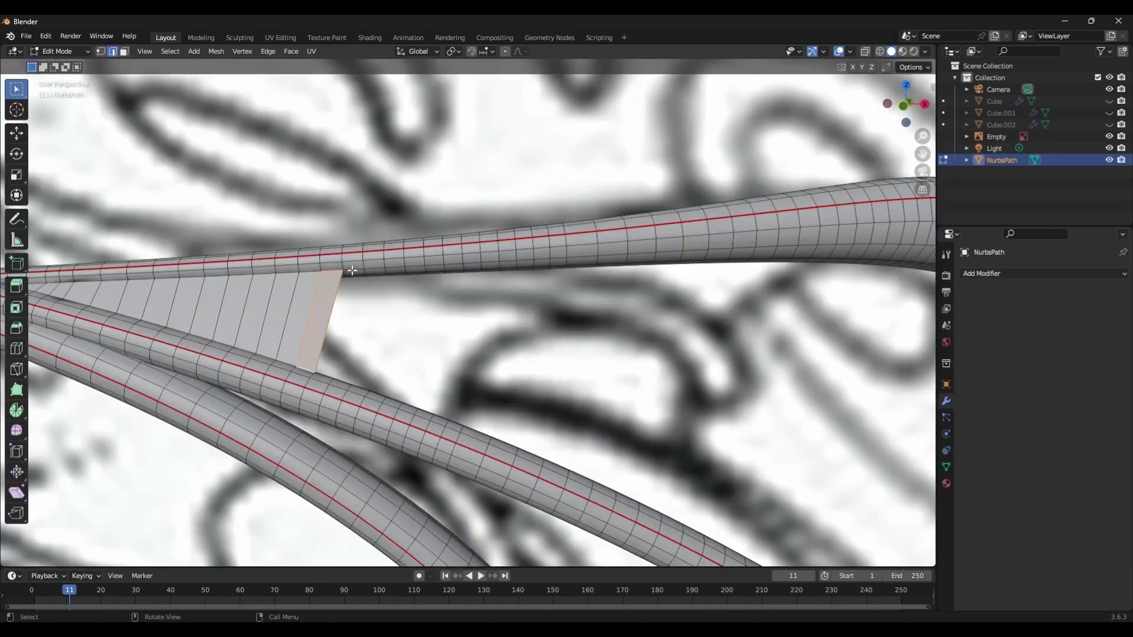
- Build and shape a looped web below the long, nearly straight tendril and recalculate the normals of the whole mesh
{"action": "middle_click_drag", "start_coordinate": [352, 270], "coordinate": [508, 482]}
{"action": "left_click", "coordinate": [508, 482], "text": "ctrl"}
{"action": "scroll", "coordinate": [507, 481], "scroll_direction": "down", "scroll_amount": 3}
{"action": "key", "text": "1"}
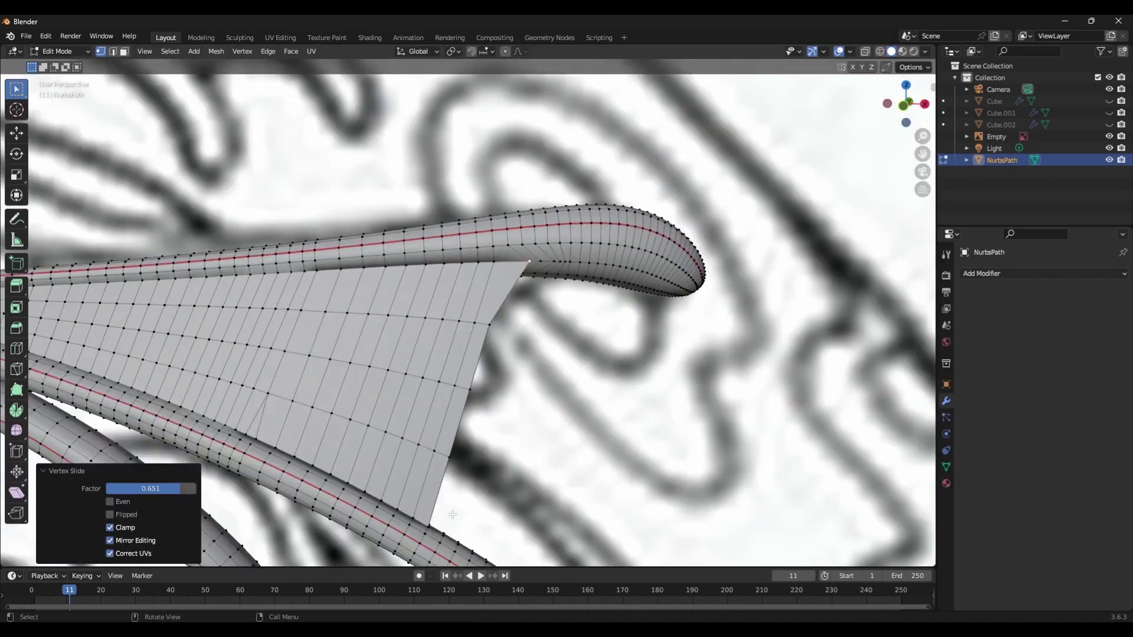
{"action": "key", "text": "a"}
{"action": "key", "text": "shift+n"}
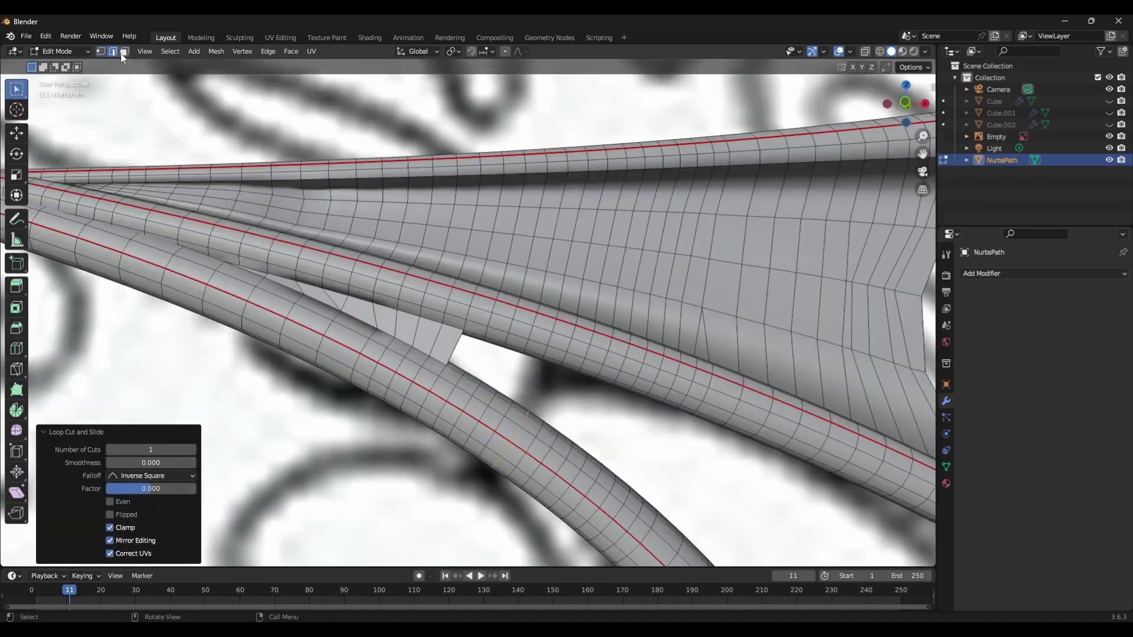
- Web the next lower pair of tendrils and slide the web's outer vertices to match the drawing
{"action": "left_click", "coordinate": [123, 52]}
{"action": "middle_click_drag", "start_coordinate": [578, 248], "coordinate": [628, 189]}
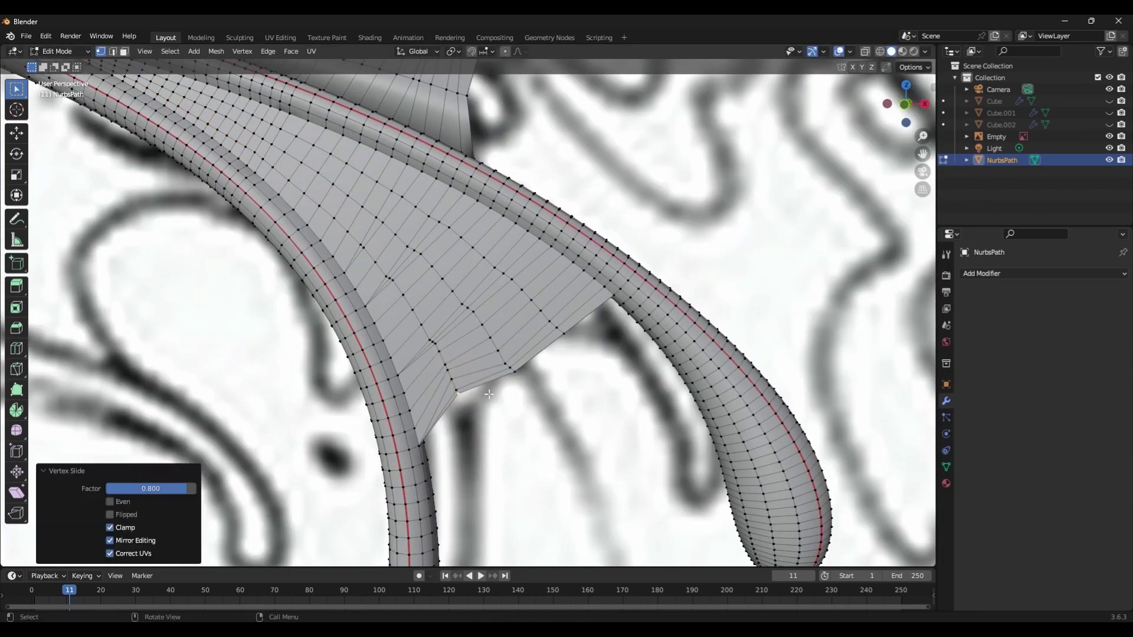
{"action": "scroll", "coordinate": [489, 394], "scroll_direction": "up", "scroll_amount": 2}
{"action": "key", "text": "shift+v"}
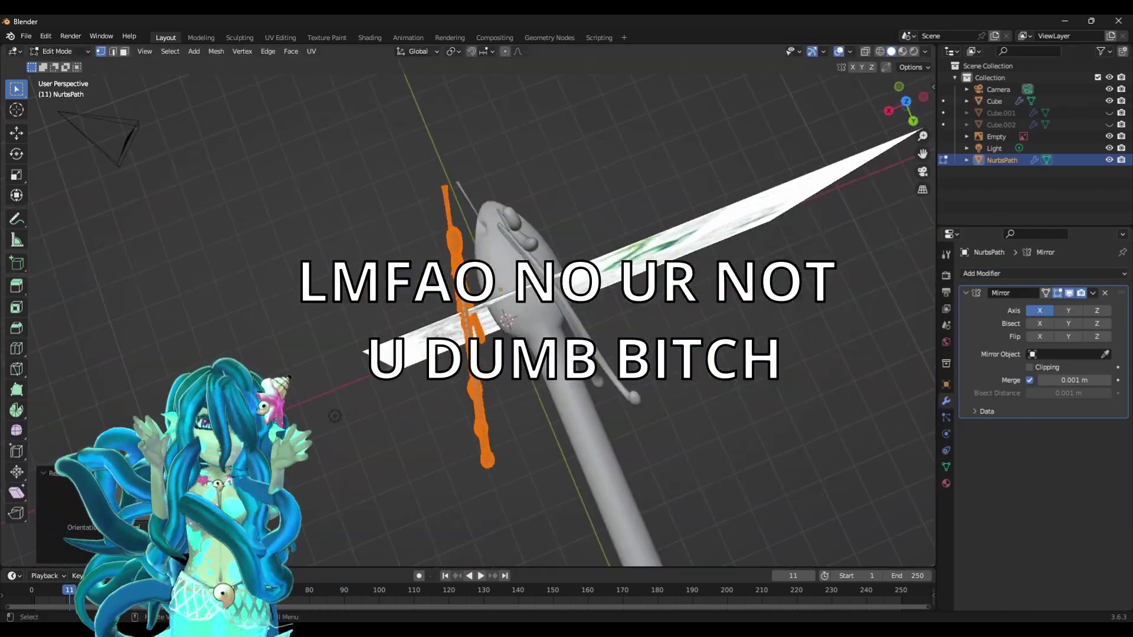
- Fit the mirrored tendrils to the head, moving a jaw tendril's root vertices about -0.025 m along Y
{"action": "key", "text": "ctrl+KP_7"}
{"action": "key", "text": "Tab"}
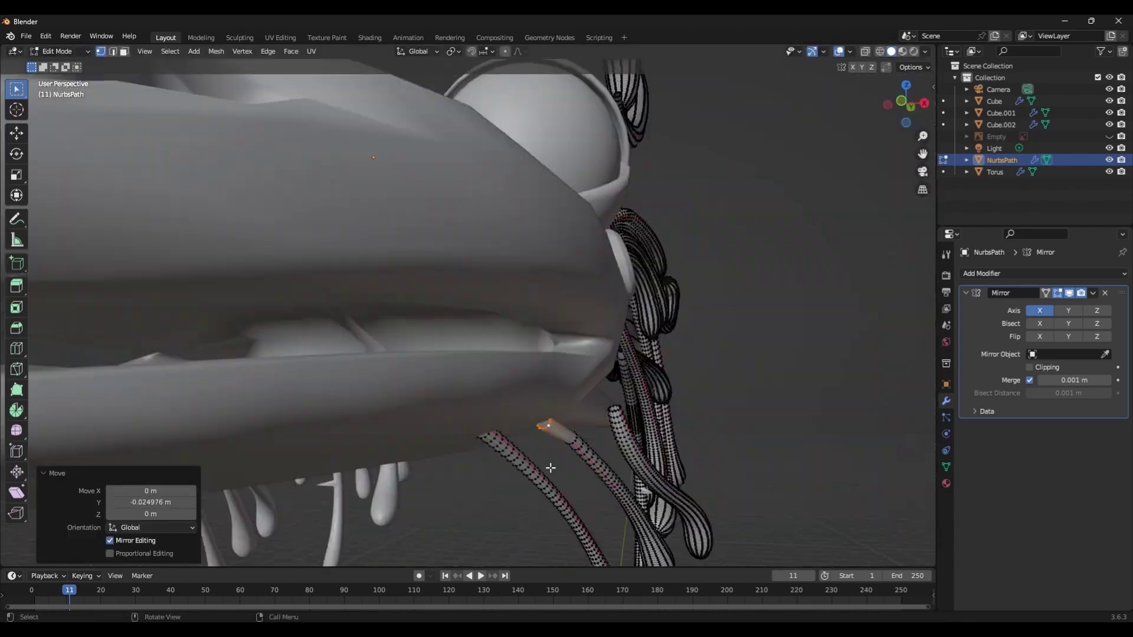
{"action": "middle_click_drag", "start_coordinate": [544, 468], "coordinate": [370, 467]}
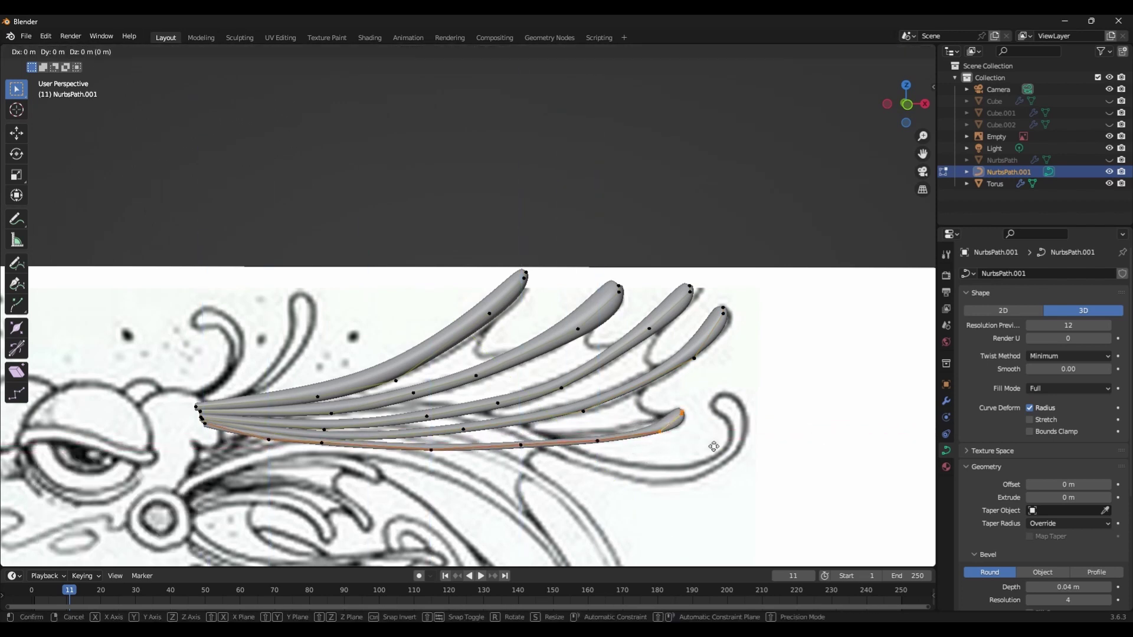
- Leave curve editing and convert the second set of crest tendrils to a mesh
{"action": "scroll", "coordinate": [849, 440], "scroll_direction": "down", "scroll_amount": 10}
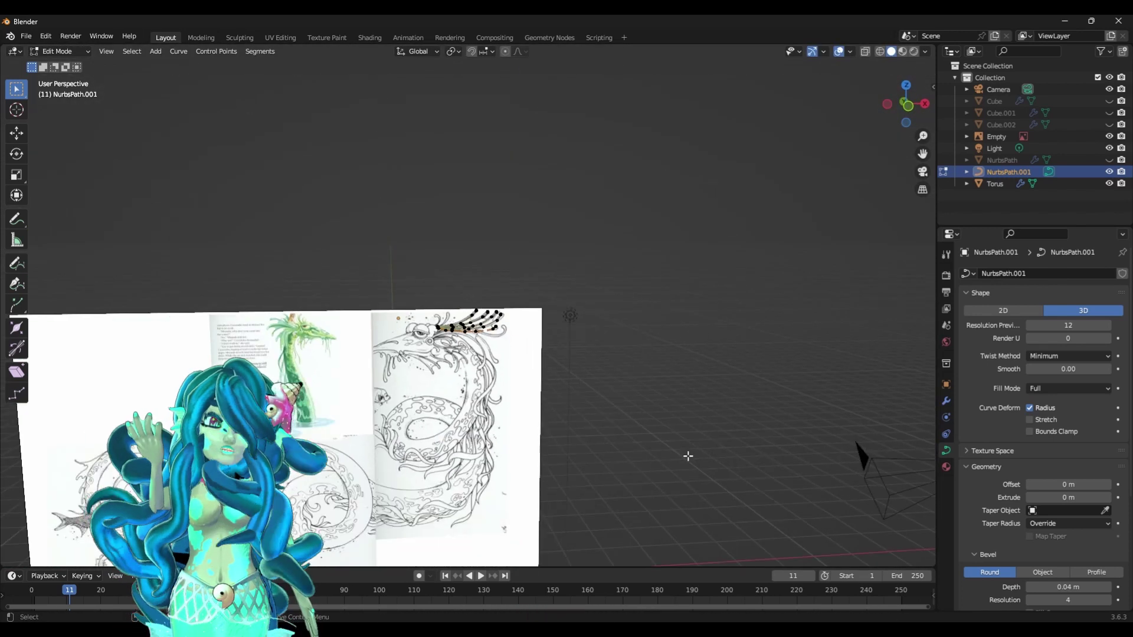
{"action": "left_click", "coordinate": [51, 50]}
{"action": "left_click", "coordinate": [71, 63]}
{"action": "right_click", "coordinate": [472, 401]}
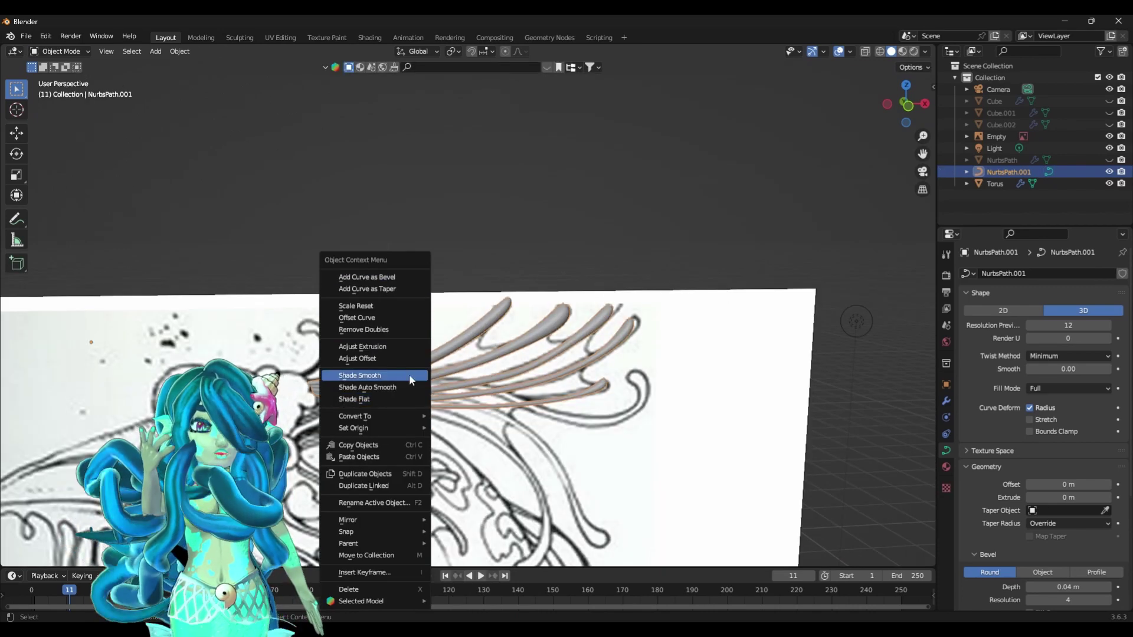
{"action": "left_click", "coordinate": [454, 426]}
- Mark lengthwise edge loops on the new crest tendrils as seams, running from root to tip
{"action": "scroll", "coordinate": [455, 426], "scroll_direction": "up", "scroll_amount": 5}
{"action": "key", "text": "Tab"}
{"action": "scroll", "coordinate": [539, 349], "scroll_direction": "up", "scroll_amount": 3}
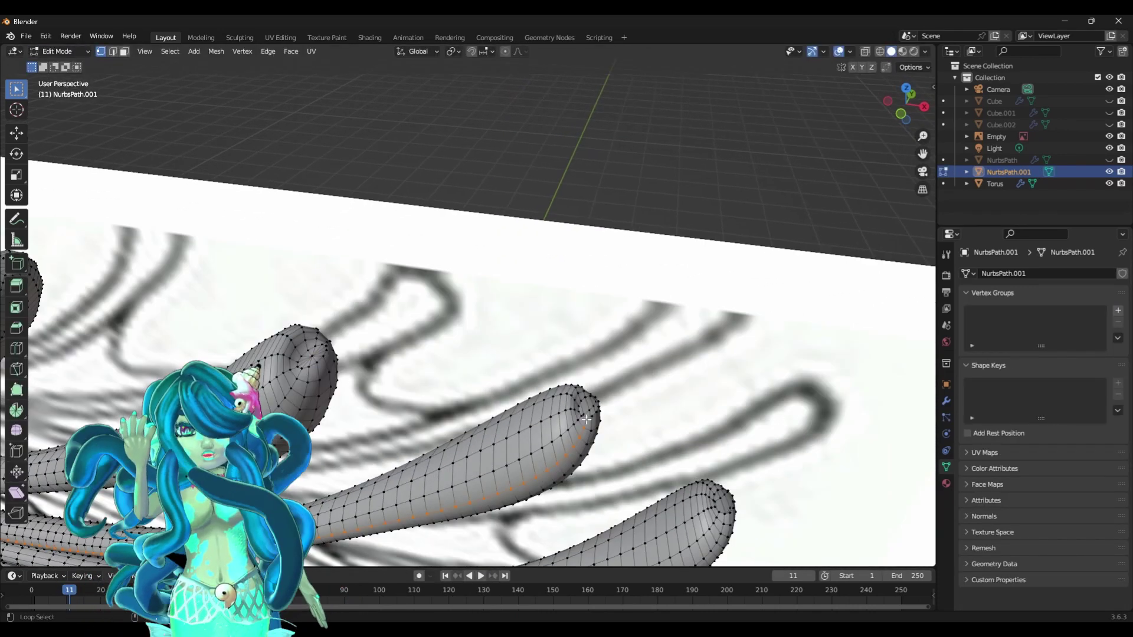
{"action": "middle_click_drag", "start_coordinate": [539, 349], "coordinate": [549, 384]}
{"action": "key", "text": "u"}
{"action": "left_click", "coordinate": [505, 348]}
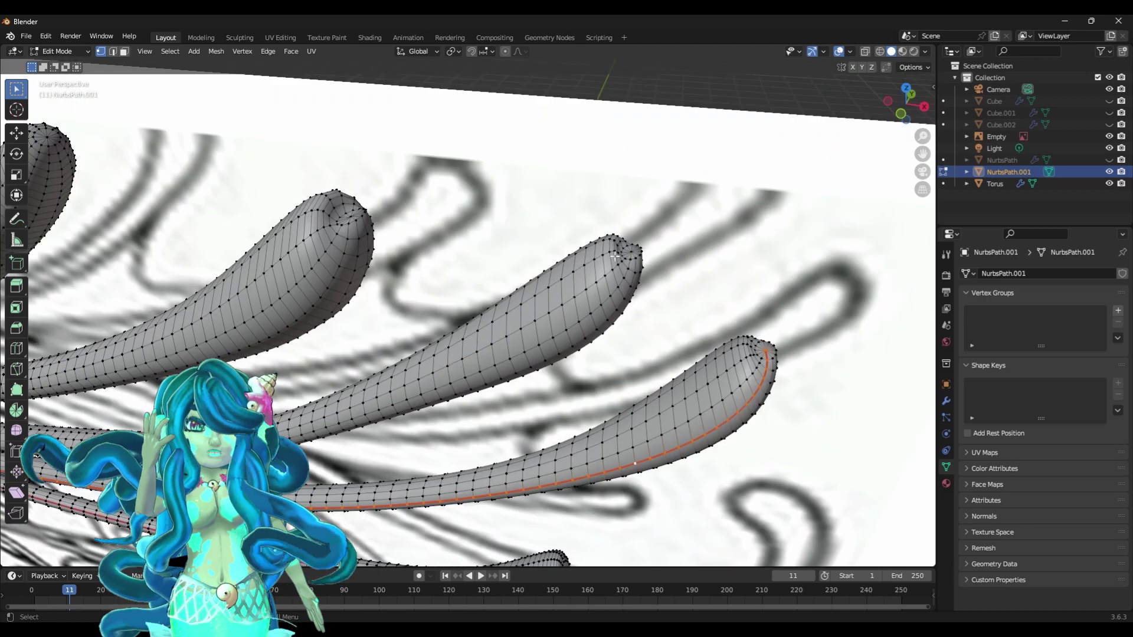
{"action": "scroll", "coordinate": [554, 390], "scroll_direction": "up", "scroll_amount": 2}
{"action": "left_click", "coordinate": [559, 393], "text": "alt"}
- Switch the new crest tendril mesh to Sculpt Mode
{"action": "left_click", "coordinate": [50, 51]}
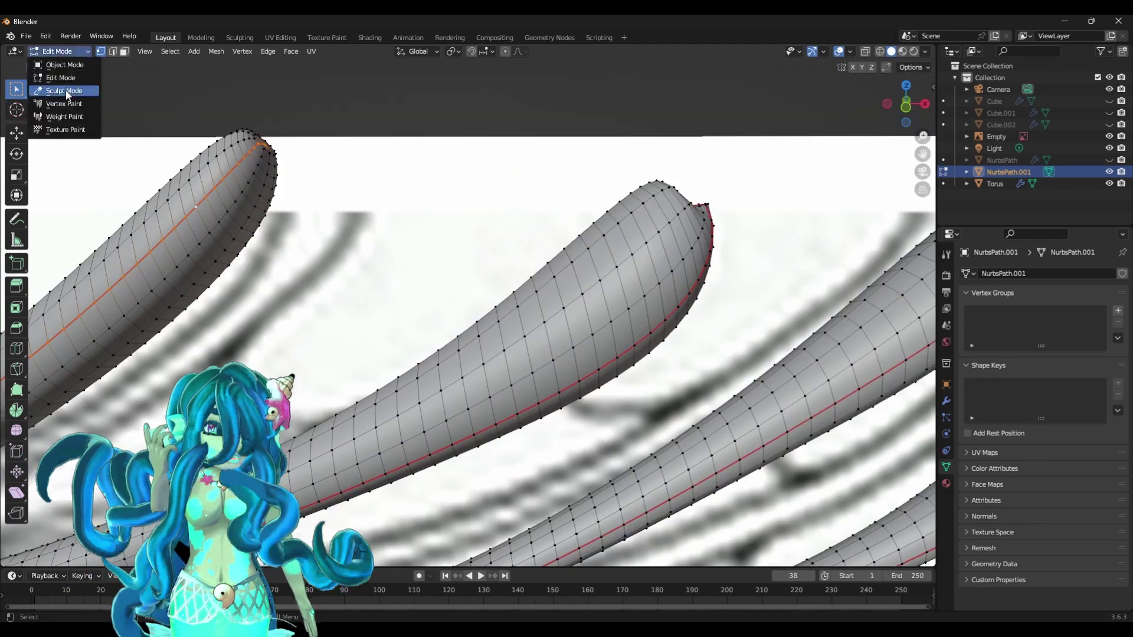
{"action": "left_click", "coordinate": [65, 89]}
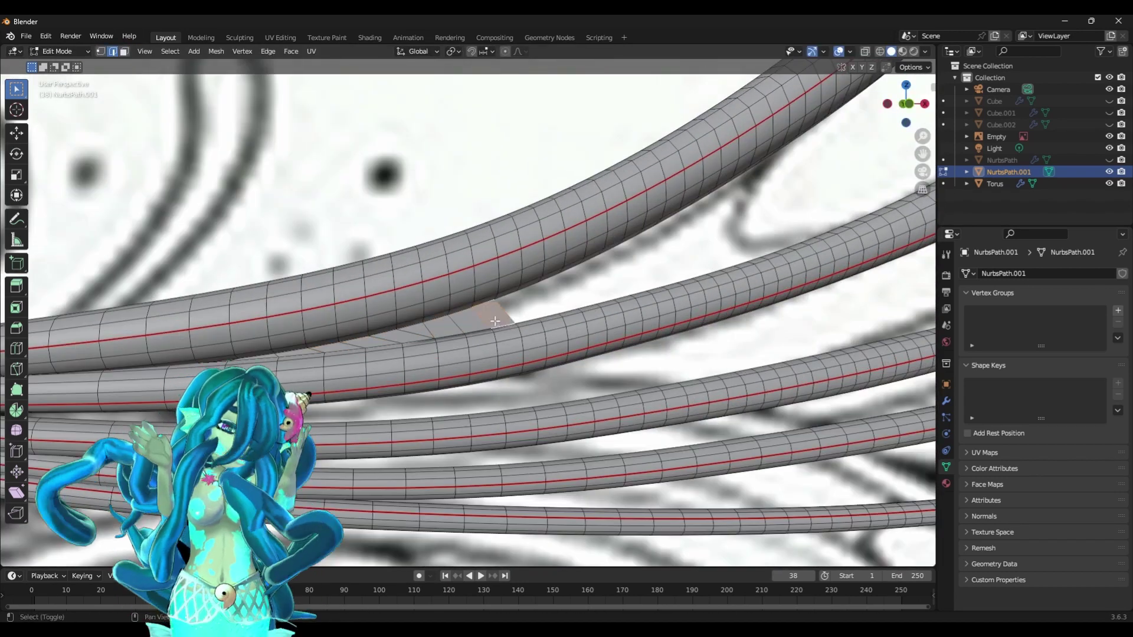
- Fill the gaps between neighbouring crest tendrils with web faces, working from the upper pair down to the lower ones
{"action": "middle_click_drag", "start_coordinate": [448, 332], "coordinate": [416, 359]}
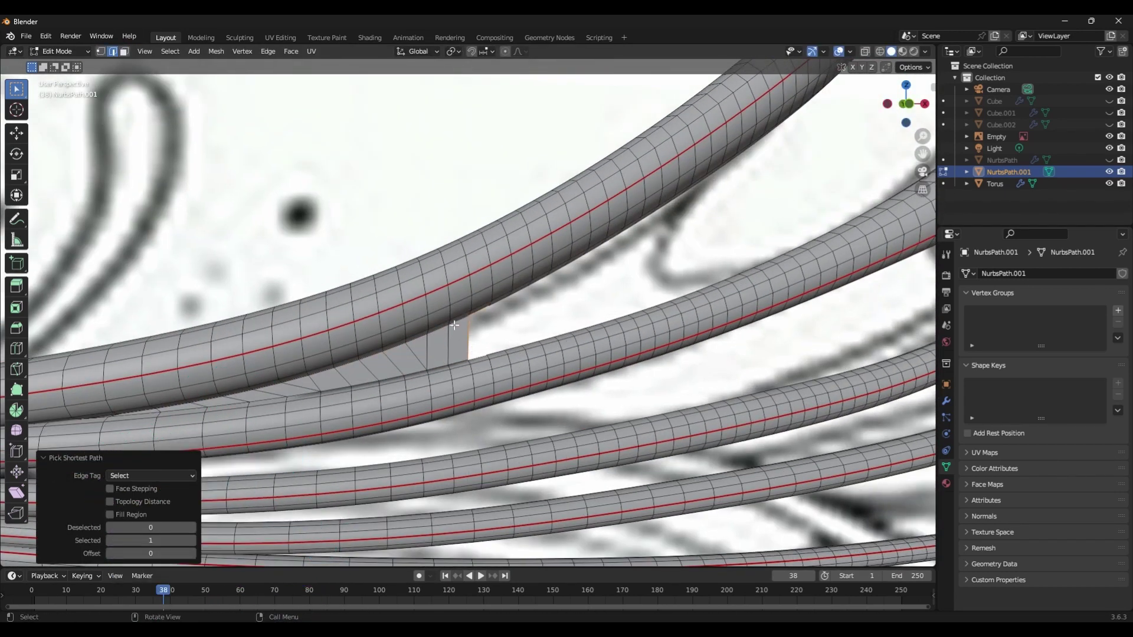
{"action": "middle_click_drag", "start_coordinate": [433, 303], "coordinate": [523, 291]}
{"action": "middle_click_drag", "start_coordinate": [564, 352], "coordinate": [500, 430]}
{"action": "left_click", "coordinate": [540, 358], "text": "ctrl"}
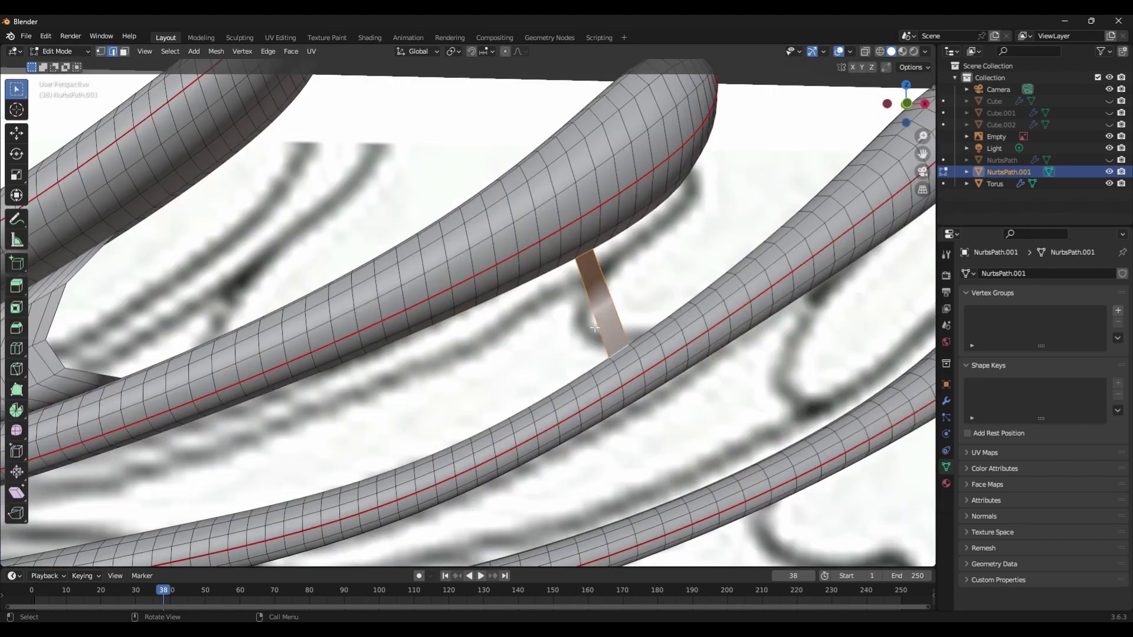
{"action": "middle_click_drag", "start_coordinate": [590, 295], "coordinate": [677, 412], "text": "shift"}
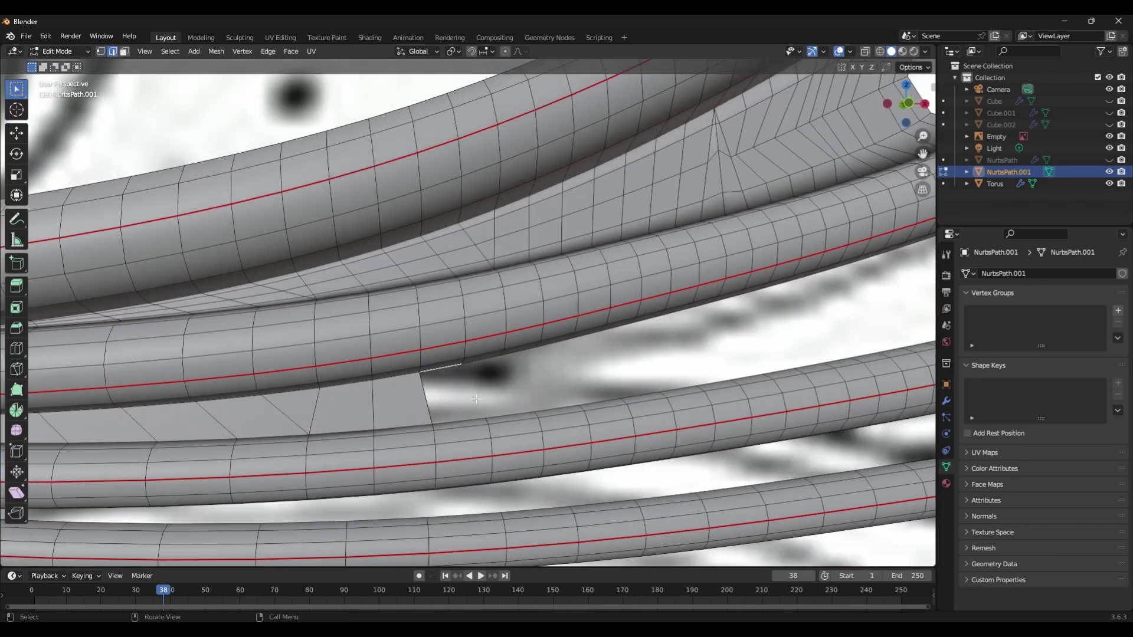
{"action": "left_click", "coordinate": [398, 440], "text": "ctrl"}
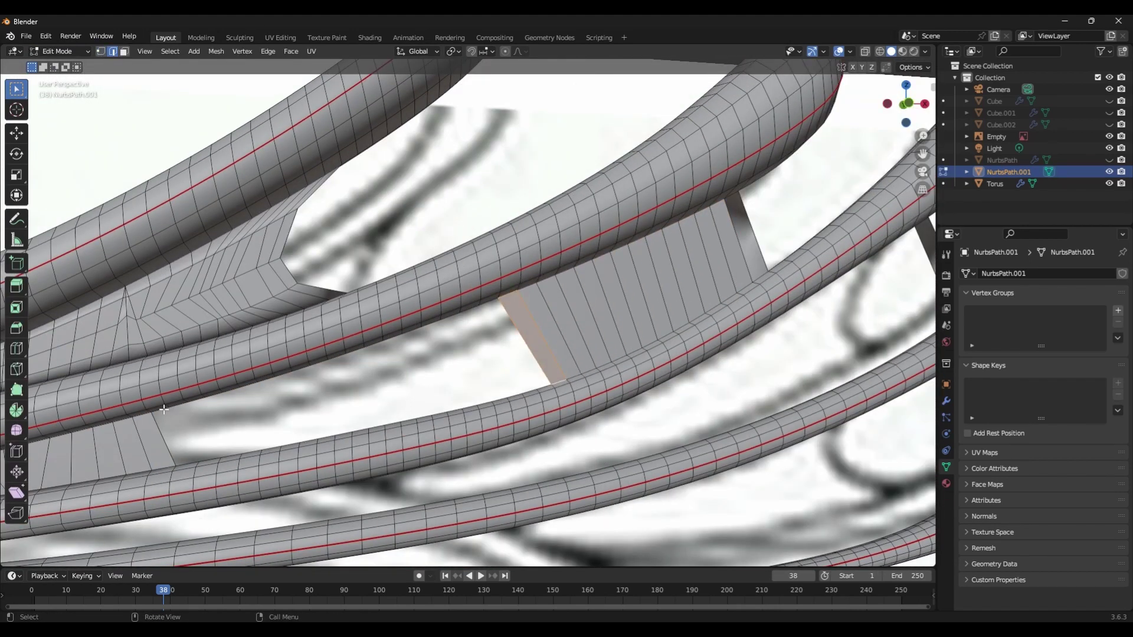
{"action": "scroll", "coordinate": [423, 338], "scroll_direction": "up", "scroll_amount": 2}
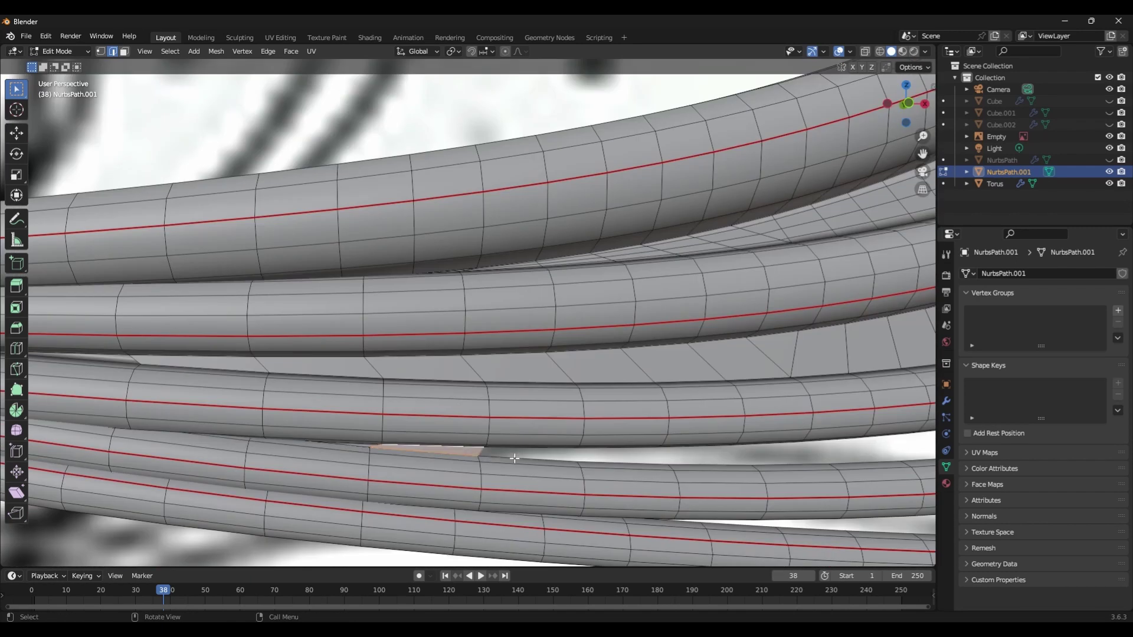
{"action": "left_click", "coordinate": [494, 420]}
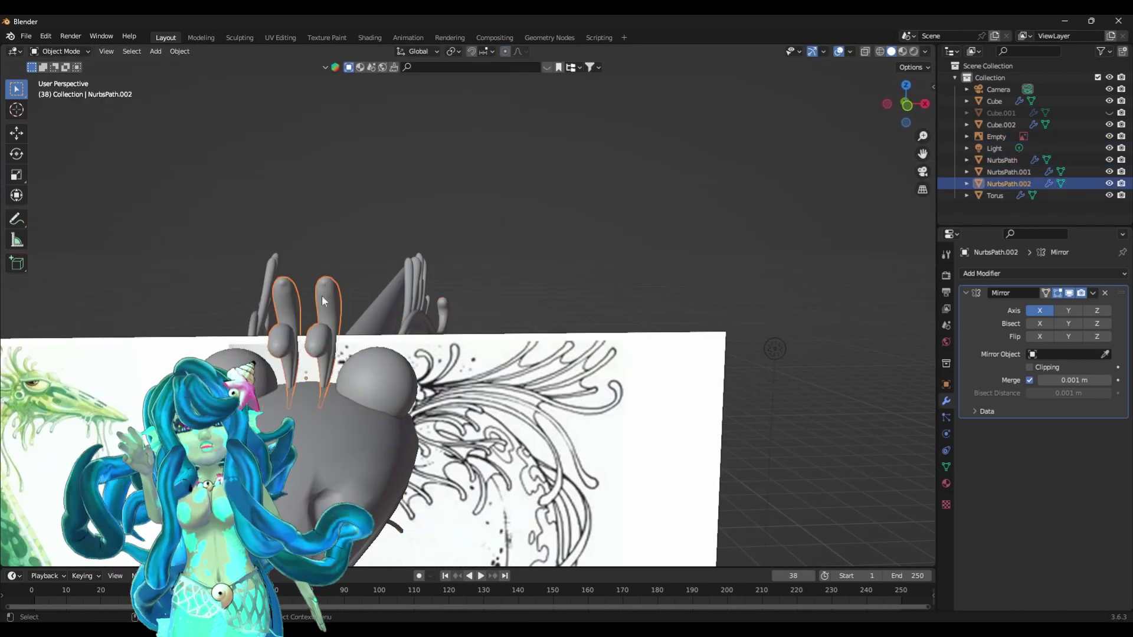
- Place the duplicated head-top tendrils behind the originals, rotating them about X and moving one about 0.014 m along Z
{"action": "key", "text": "ctrl+z"}
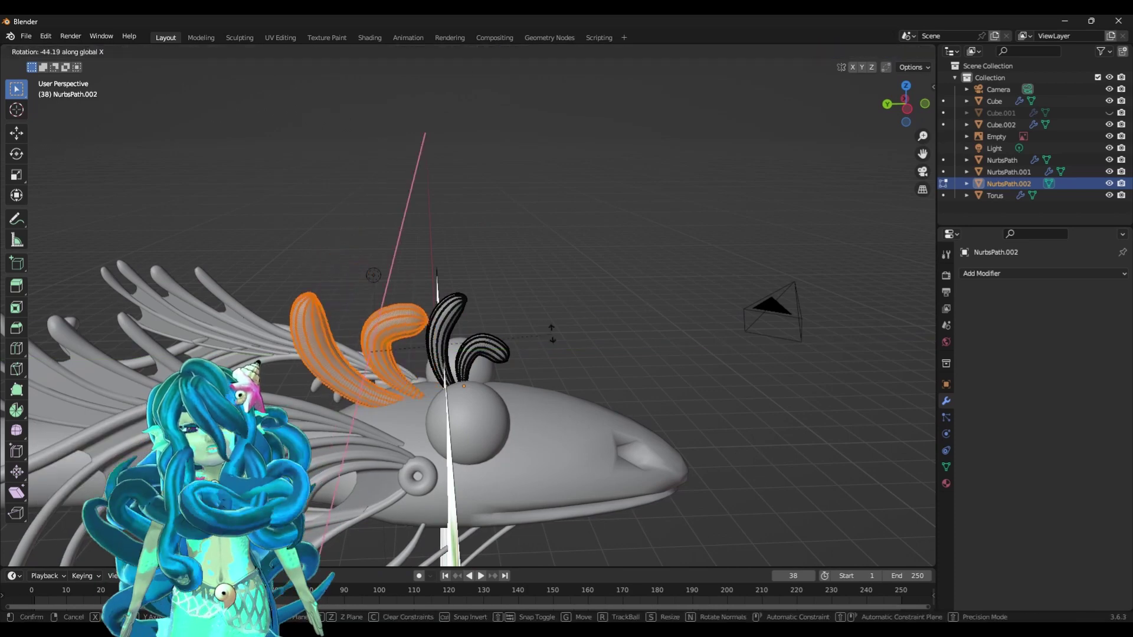
{"action": "left_click", "coordinate": [646, 295]}
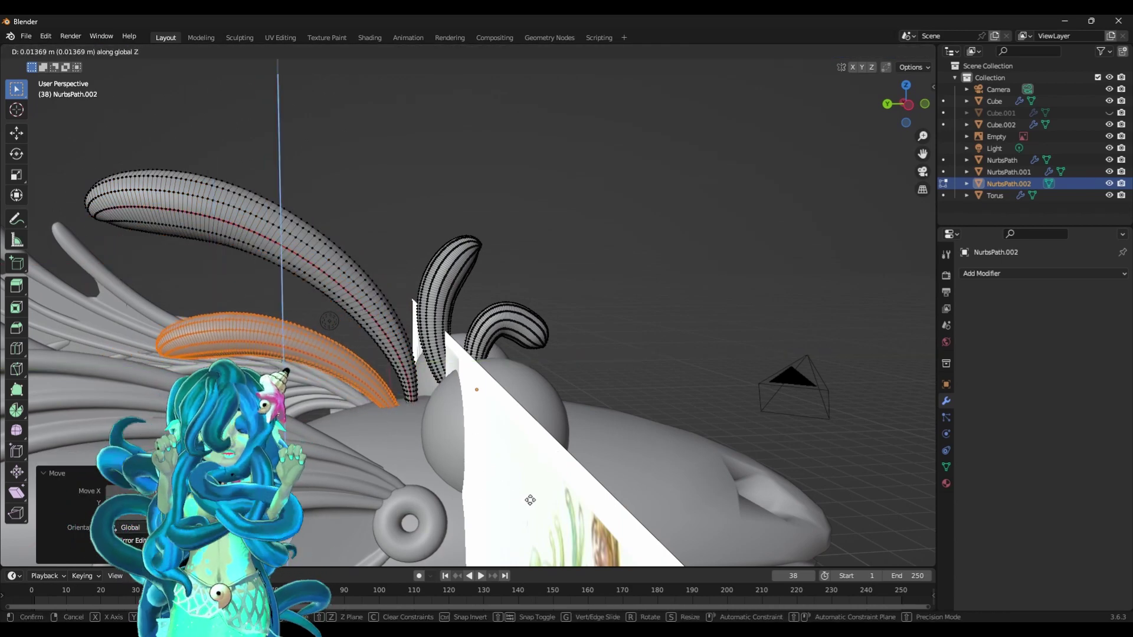
{"action": "left_click", "coordinate": [529, 499]}
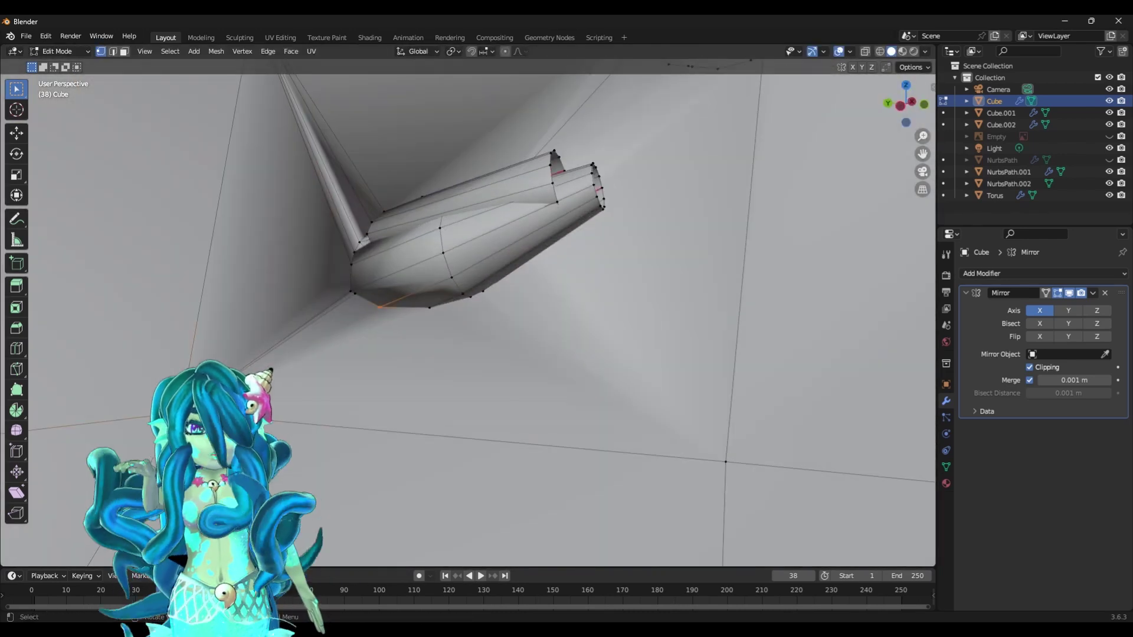
- Delete unwanted head geometry around the tendril roots and fill faces joining the roots to the head mesh
{"action": "key", "text": "x"}
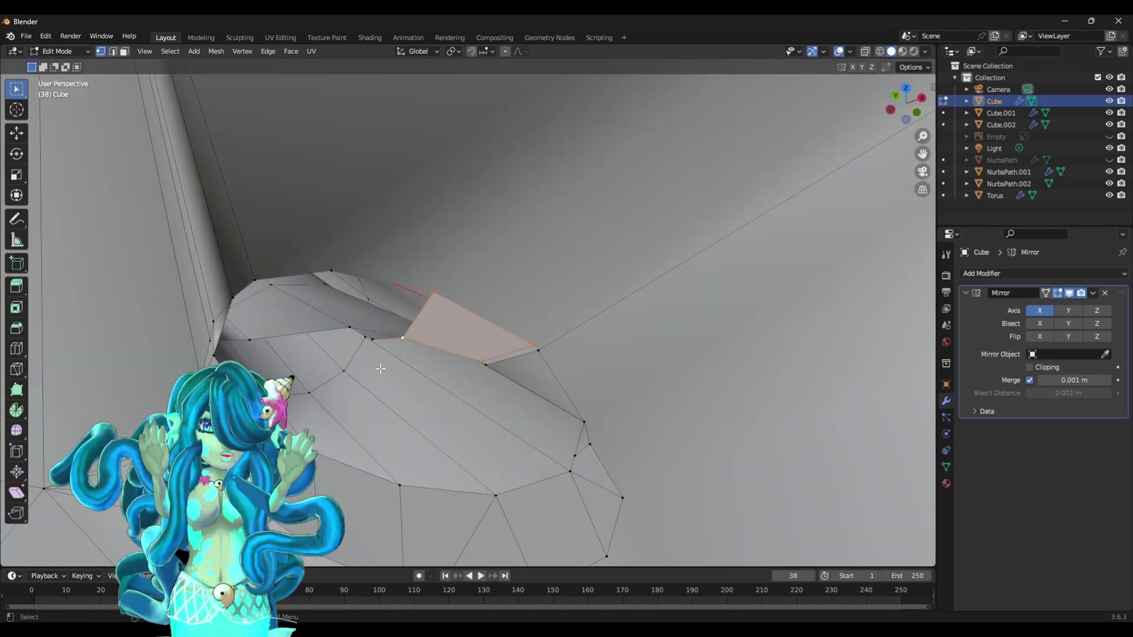
{"action": "middle_click_drag", "start_coordinate": [381, 369], "coordinate": [460, 390]}
{"action": "key", "text": "3"}
{"action": "left_click", "coordinate": [548, 482]}
{"action": "key", "text": "1"}
{"action": "middle_click_drag", "start_coordinate": [547, 482], "coordinate": [590, 168]}
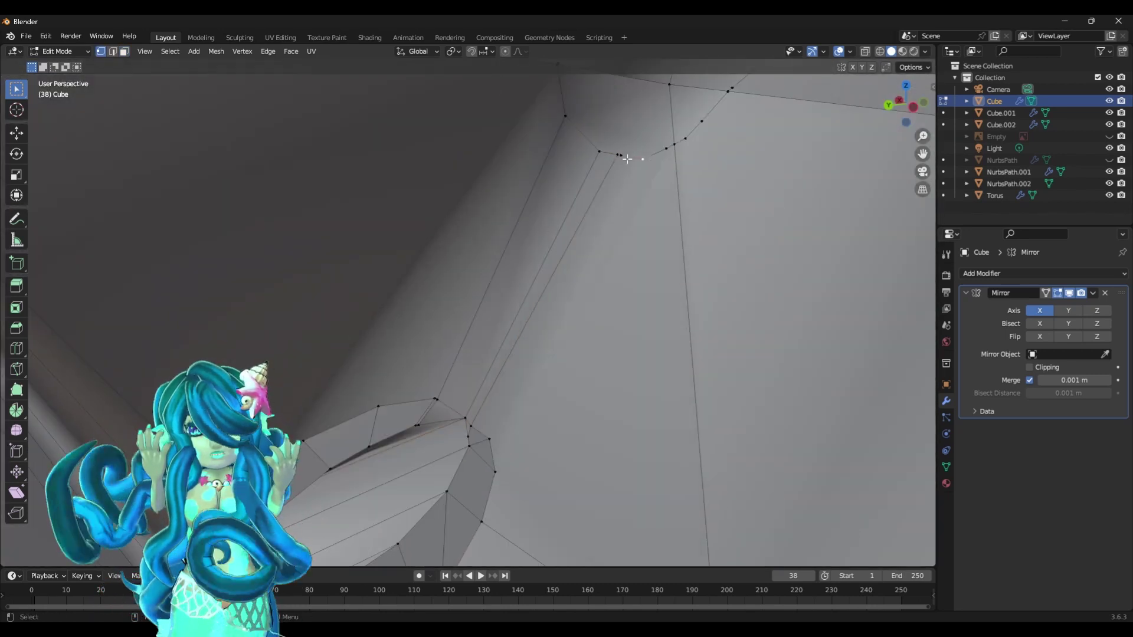
- Connect the remaining vertices around the joined tendril roots to the surrounding head mesh, repositioning them to follow the surface
{"action": "middle_click_drag", "start_coordinate": [693, 121], "coordinate": [288, 207]}
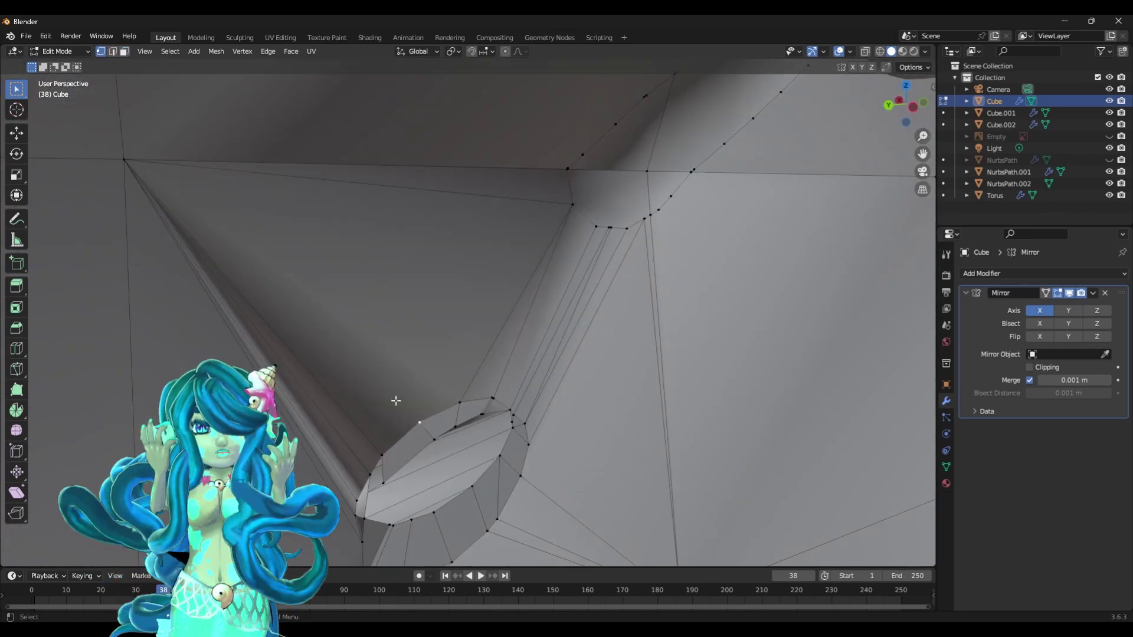
{"action": "left_click", "coordinate": [373, 404], "text": "ctrl"}
{"action": "middle_click_drag", "start_coordinate": [372, 405], "coordinate": [777, 338]}
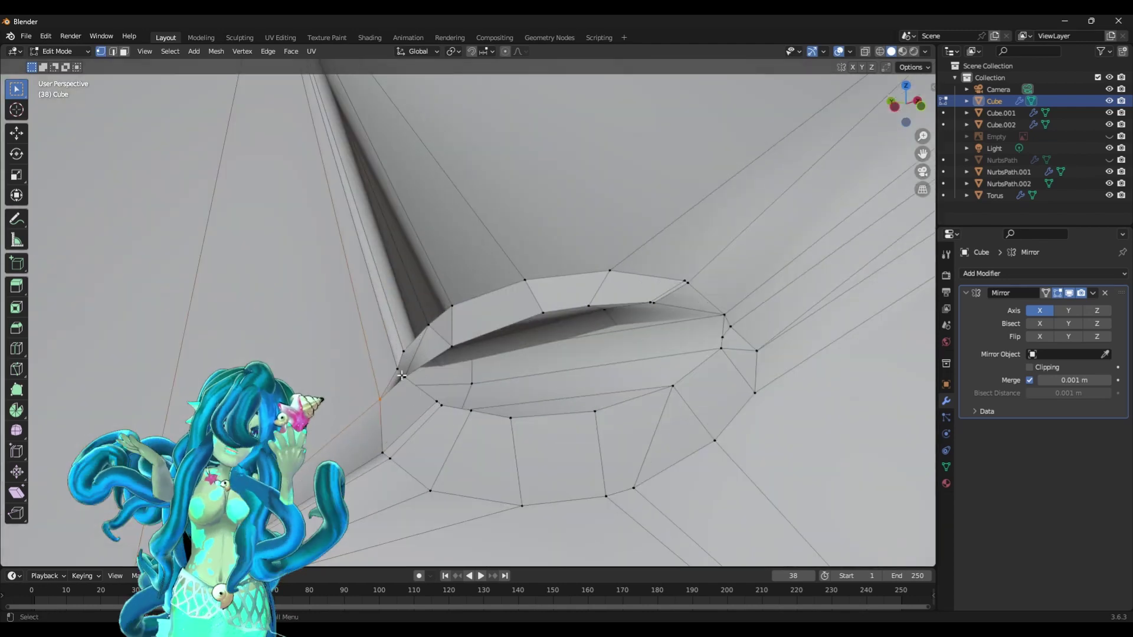
{"action": "key", "text": "g"}
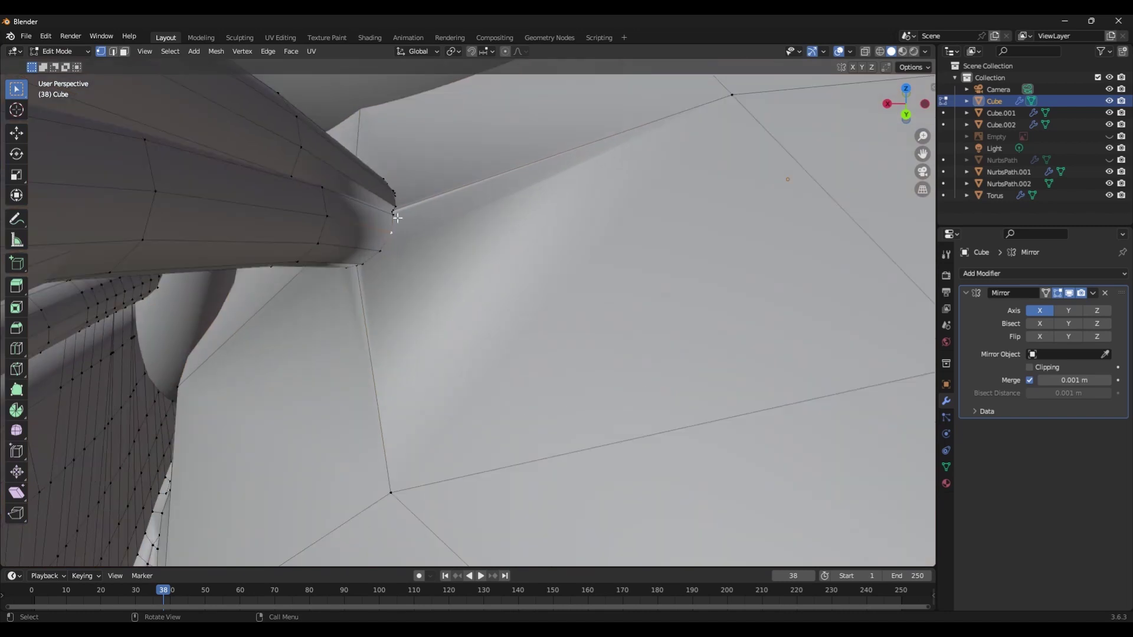
{"action": "middle_click_drag", "start_coordinate": [397, 218], "coordinate": [405, 222]}
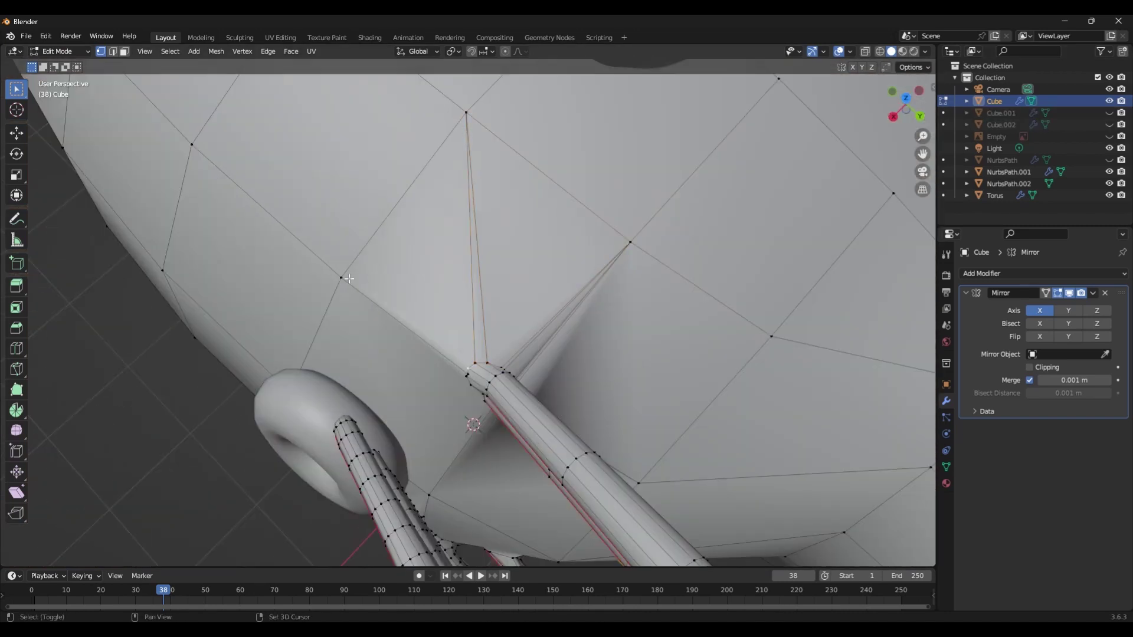
- Join the jaw tendril roots to the lower jaw by connecting their root vertices to the surrounding head vertices
{"action": "middle_click_drag", "start_coordinate": [513, 378], "coordinate": [540, 232]}
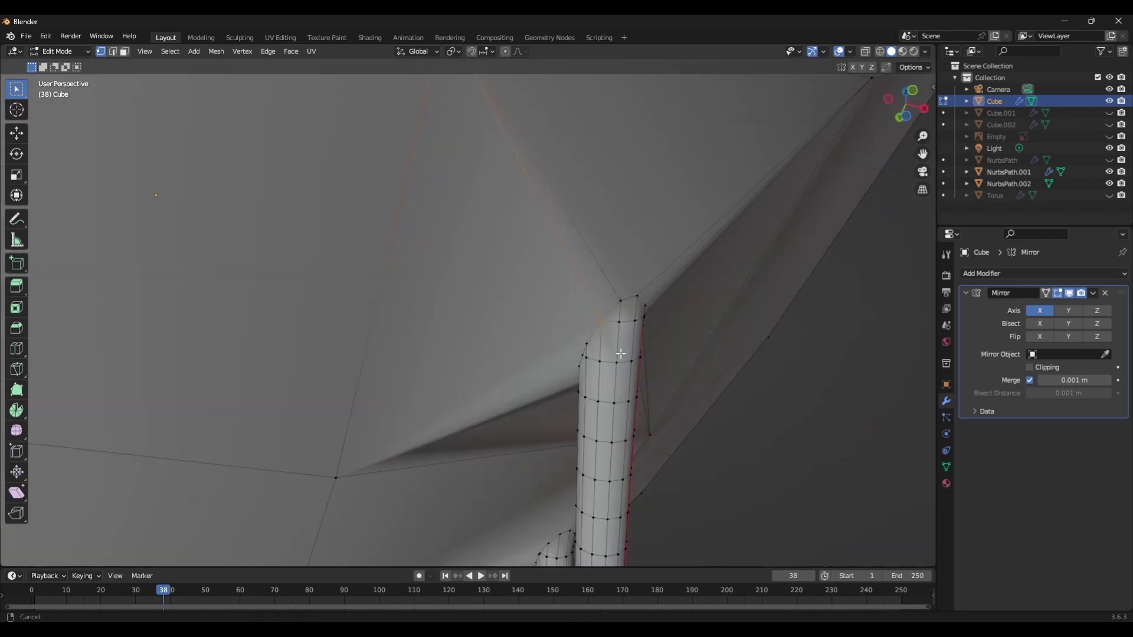
{"action": "middle_click_drag", "start_coordinate": [649, 365], "coordinate": [671, 377]}
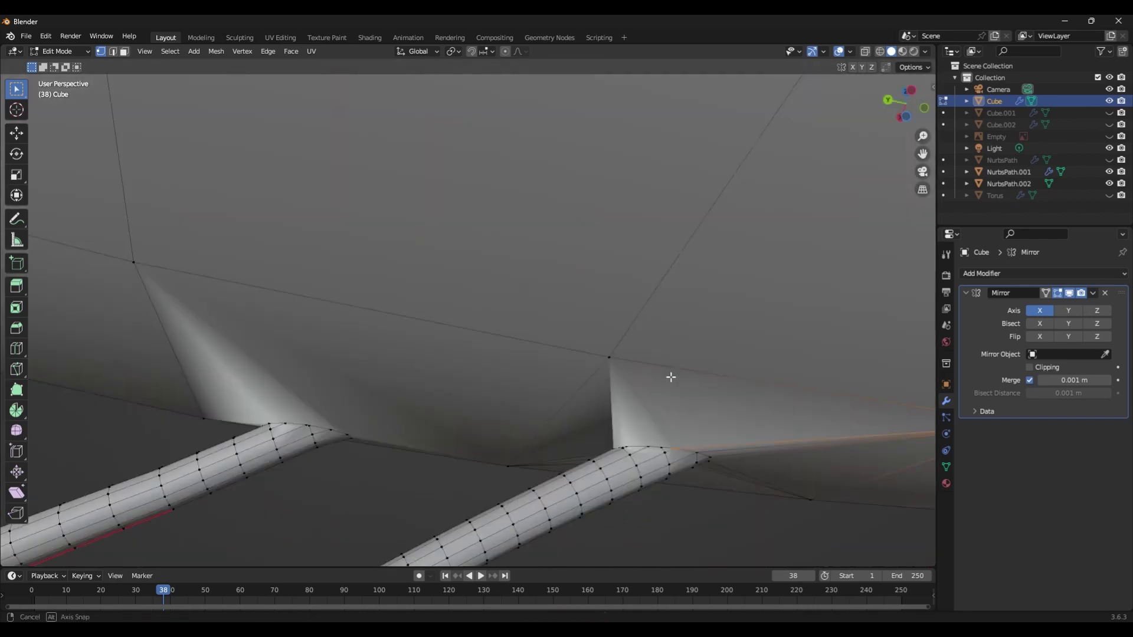
{"action": "middle_click_drag", "start_coordinate": [613, 460], "coordinate": [670, 324]}
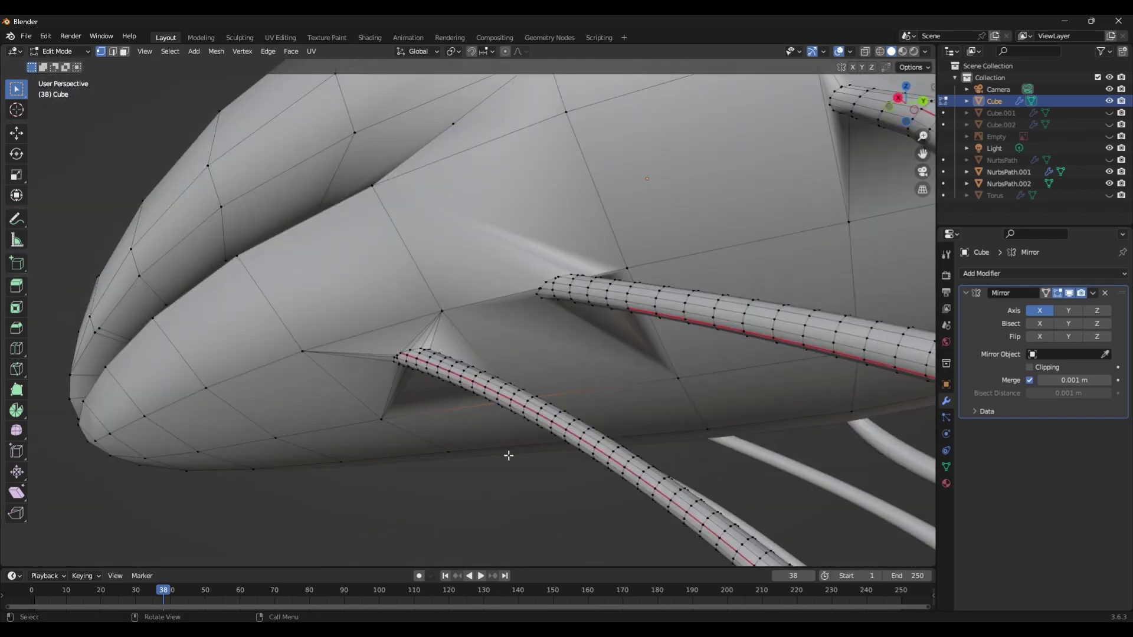
{"action": "middle_click_drag", "start_coordinate": [509, 455], "coordinate": [480, 443]}
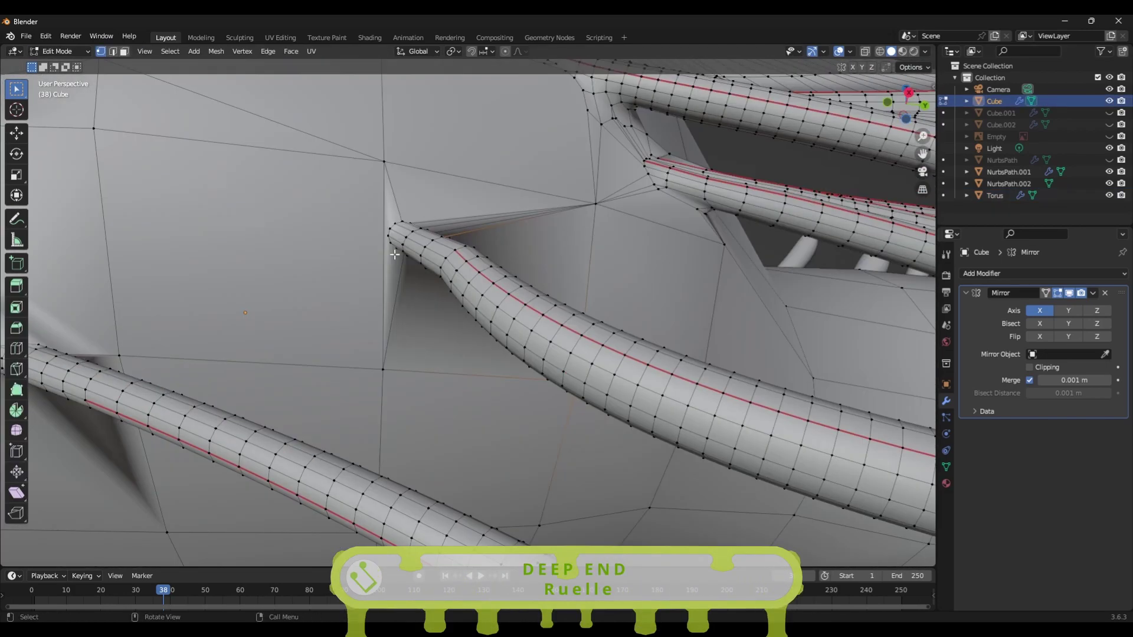
{"action": "middle_click_drag", "start_coordinate": [384, 190], "coordinate": [409, 334], "text": "shift"}
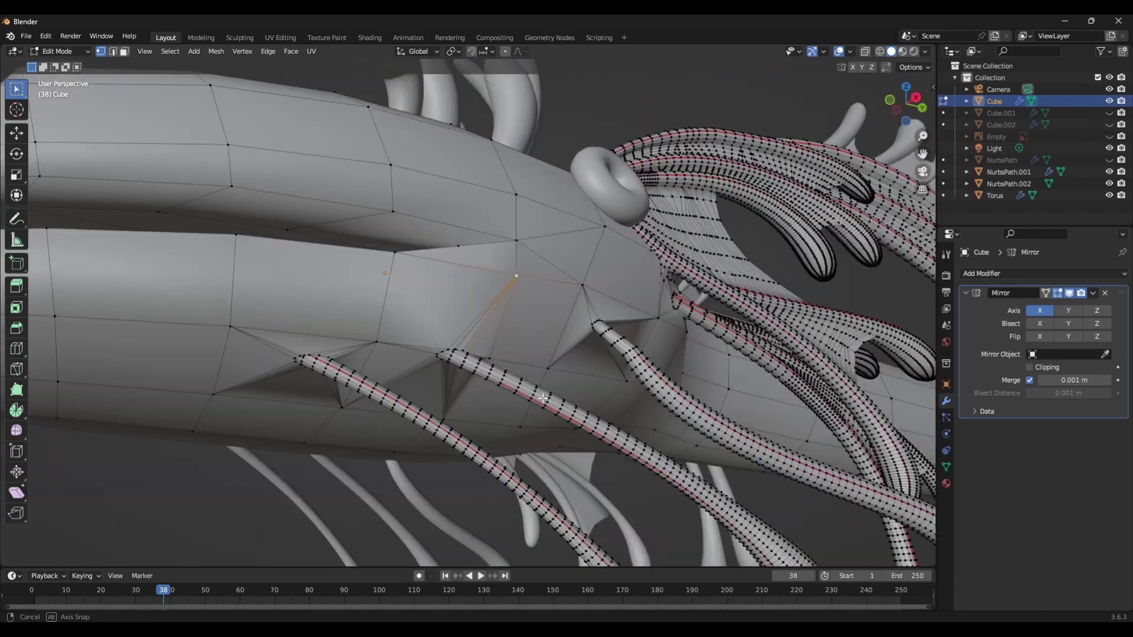
{"action": "middle_click_drag", "start_coordinate": [519, 484], "coordinate": [547, 515]}
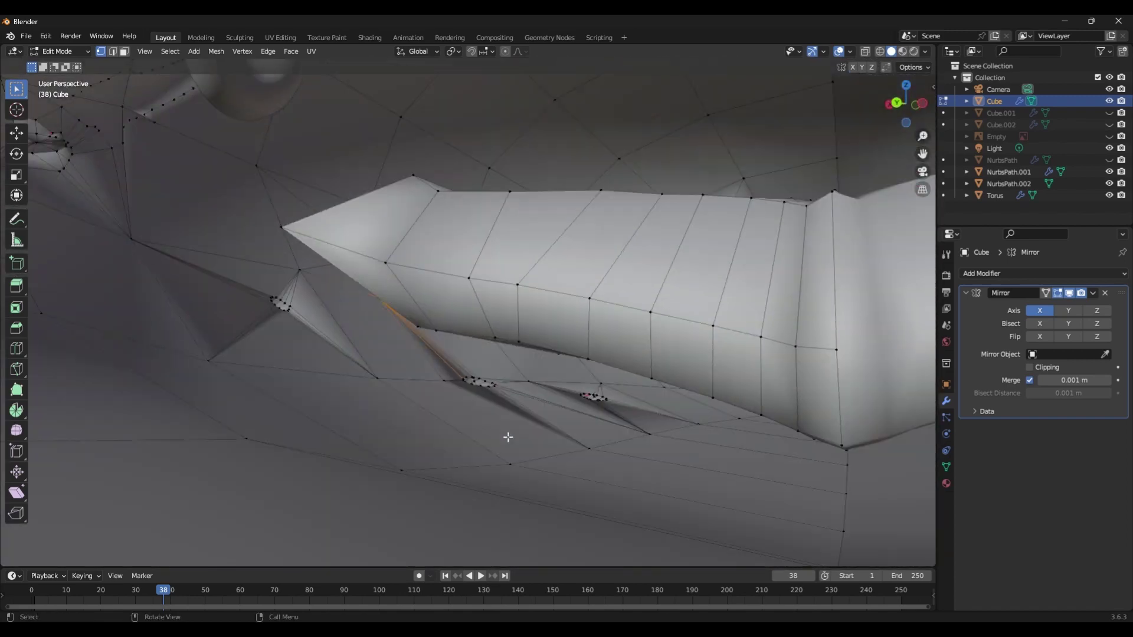
{"action": "key", "text": "b"}
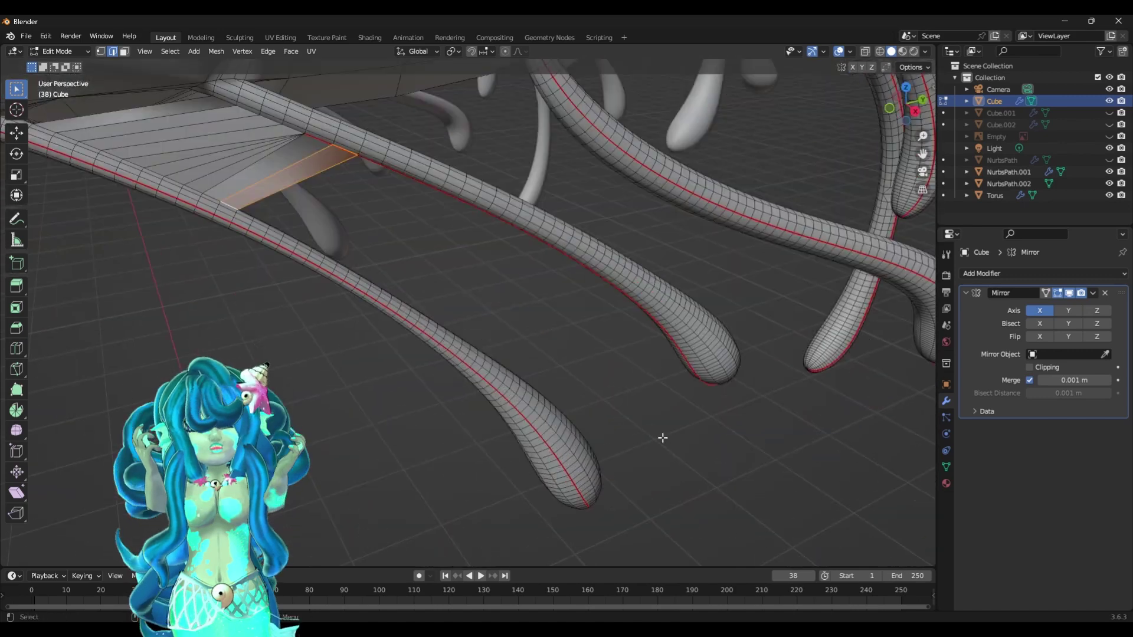
- Fill the gap between the two front jaw tendrils with web faces, extending from the roots towards the tips
{"action": "left_click", "coordinate": [406, 393], "text": "ctrl"}
{"action": "left_click", "coordinate": [394, 380], "text": "shift"}
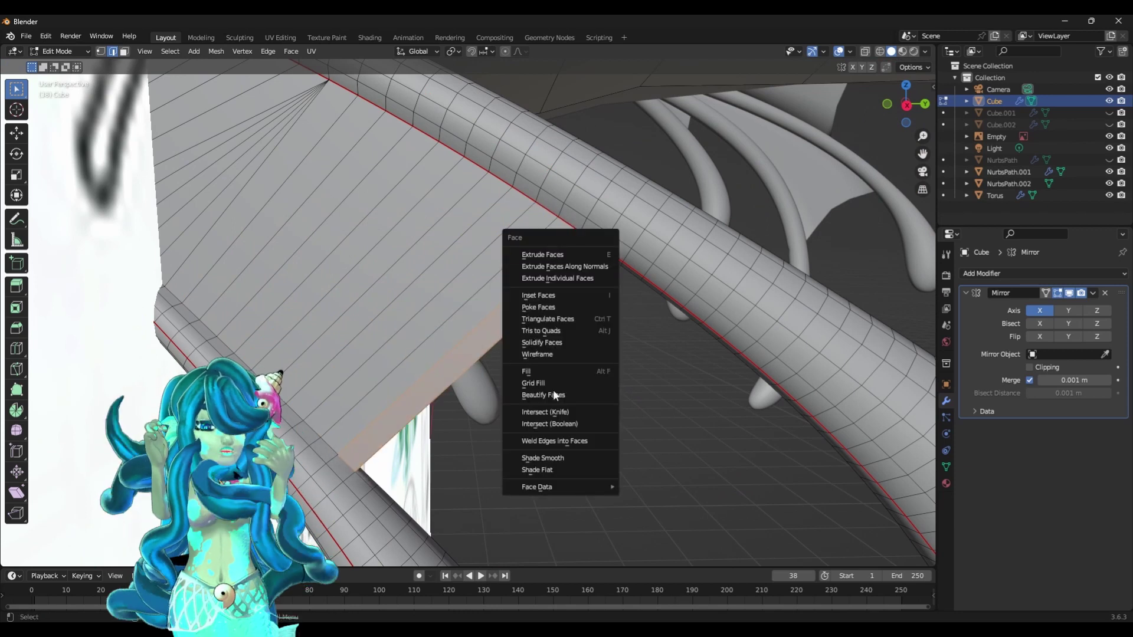
{"action": "left_click", "coordinate": [553, 389]}
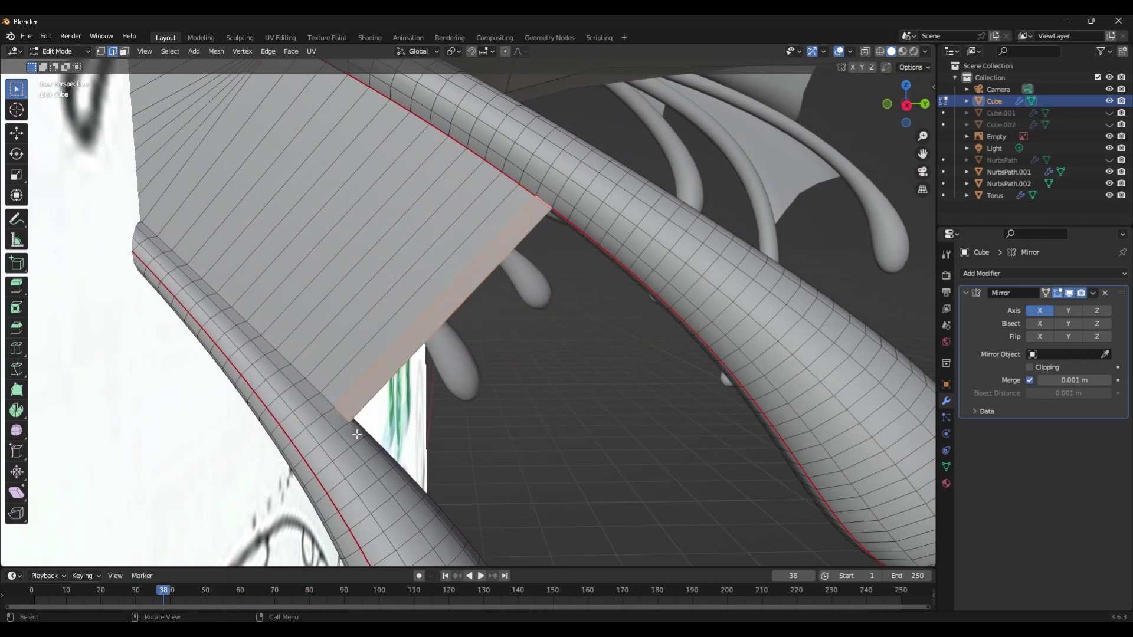
{"action": "middle_click_drag", "start_coordinate": [357, 435], "coordinate": [450, 386], "text": "shift"}
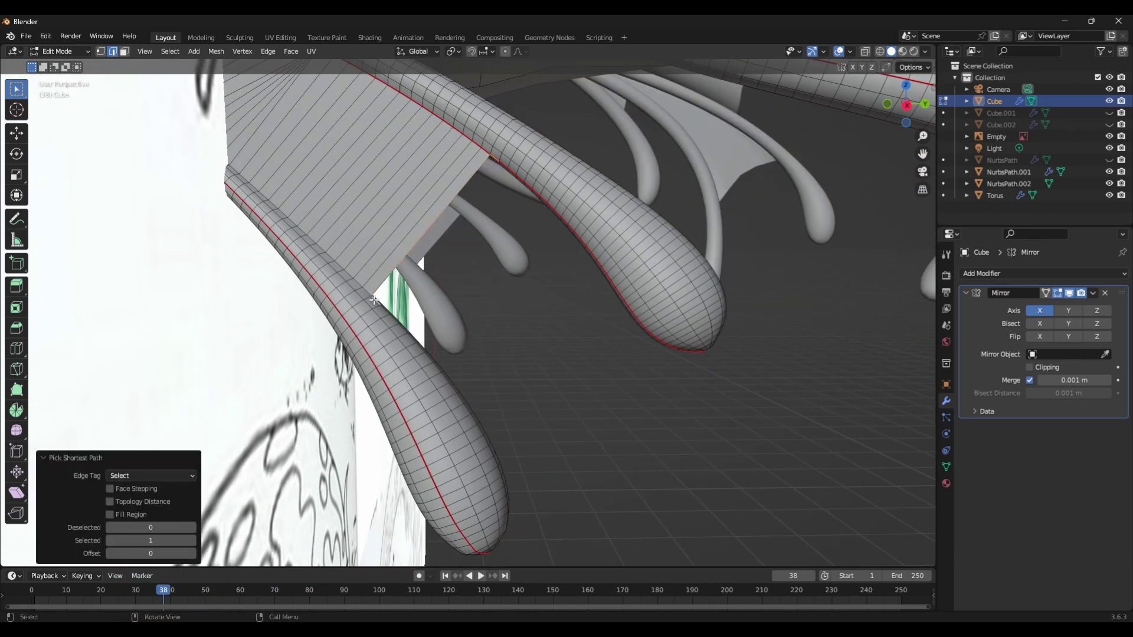
{"action": "scroll", "coordinate": [374, 299], "scroll_direction": "up", "scroll_amount": 3}
- Add a lengthwise loop cut through the middle of the web between the front jaw tendrils
{"action": "middle_click_drag", "start_coordinate": [478, 406], "coordinate": [485, 129]}
{"action": "middle_click_drag", "start_coordinate": [296, 425], "coordinate": [177, 265]}
{"action": "key", "text": "ctrl+r"}
{"action": "left_click", "coordinate": [215, 268]}
{"action": "scroll", "coordinate": [216, 268], "scroll_direction": "up", "scroll_amount": 3}
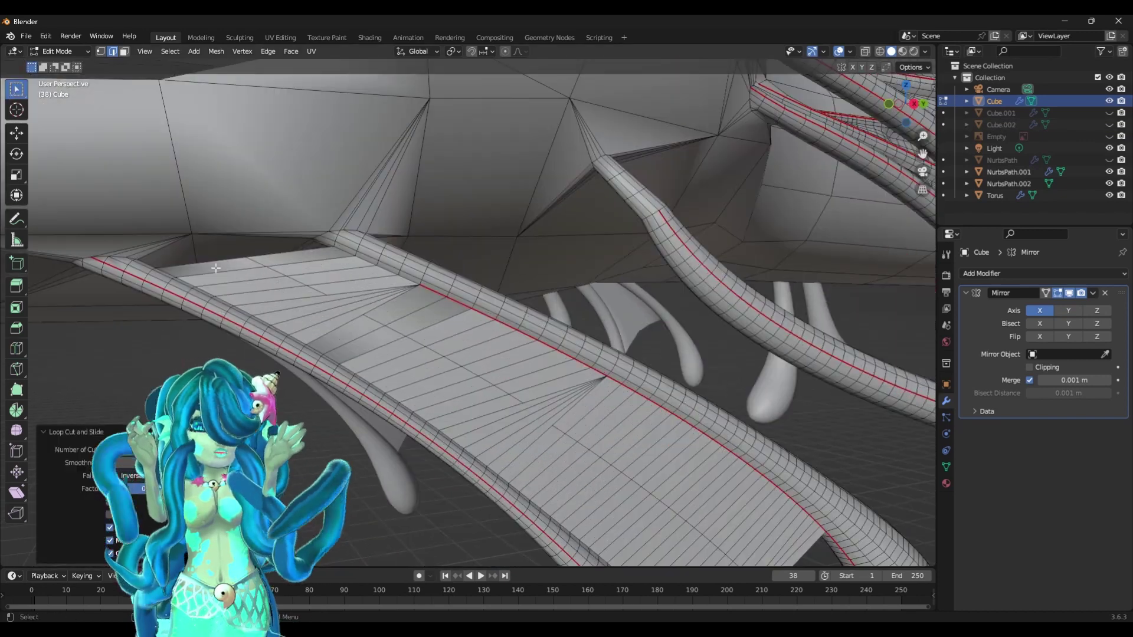
- Vertex-slide individual points of the web's middle loop to even out its line, using slide factors such as 0.809 and 0.469
{"action": "key", "text": "1"}
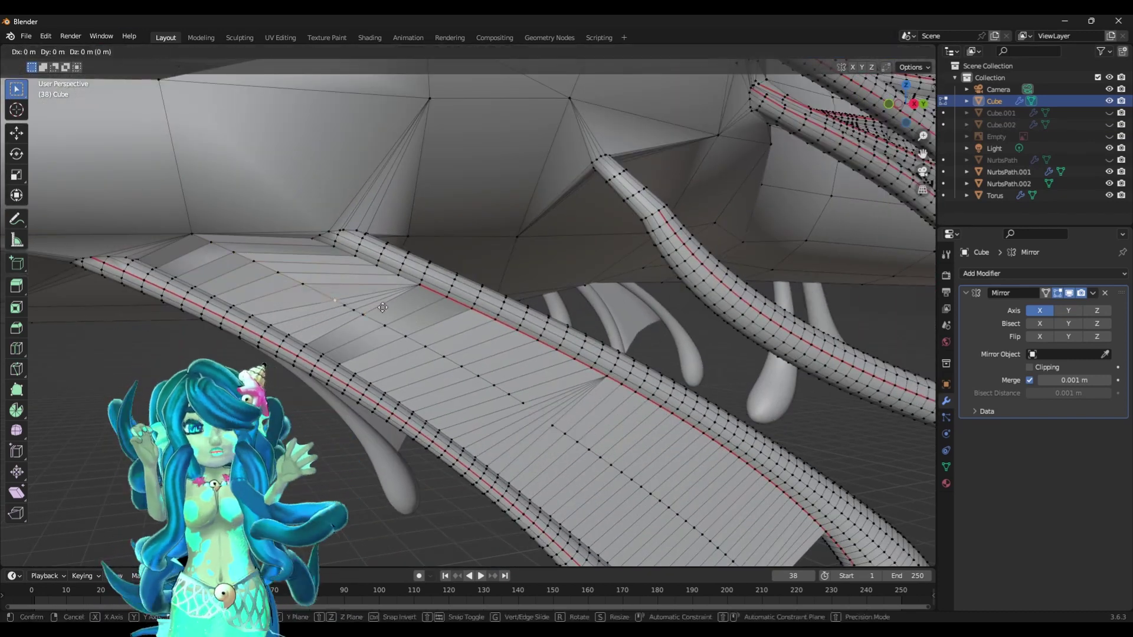
{"action": "key", "text": "g"}
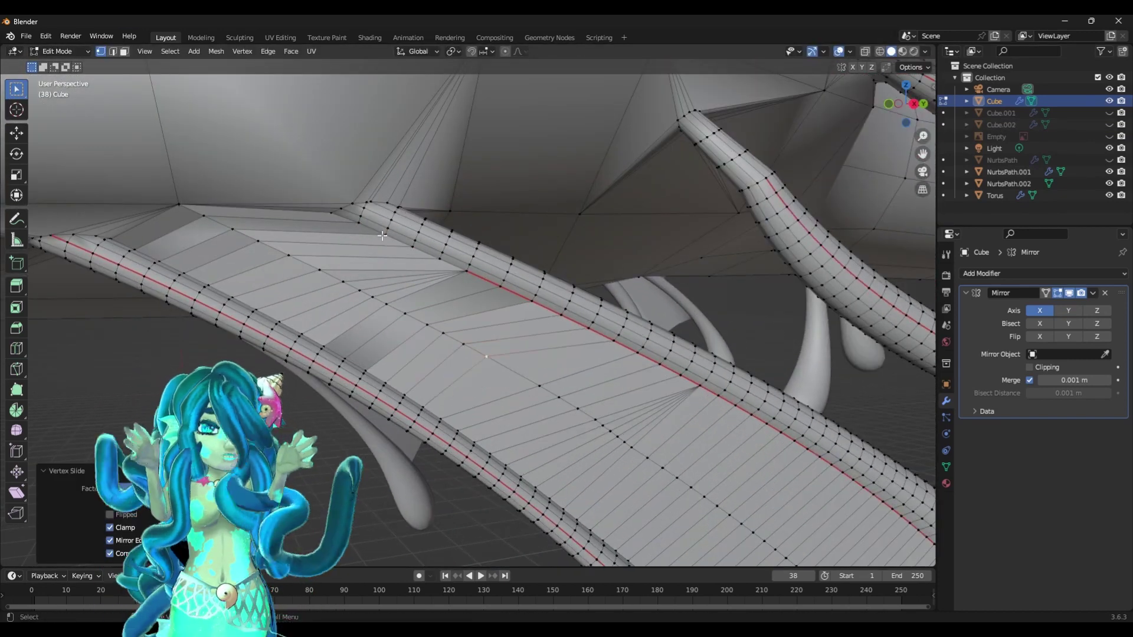
{"action": "left_click", "coordinate": [59, 52]}
{"action": "middle_click_drag", "start_coordinate": [382, 235], "coordinate": [464, 334]}
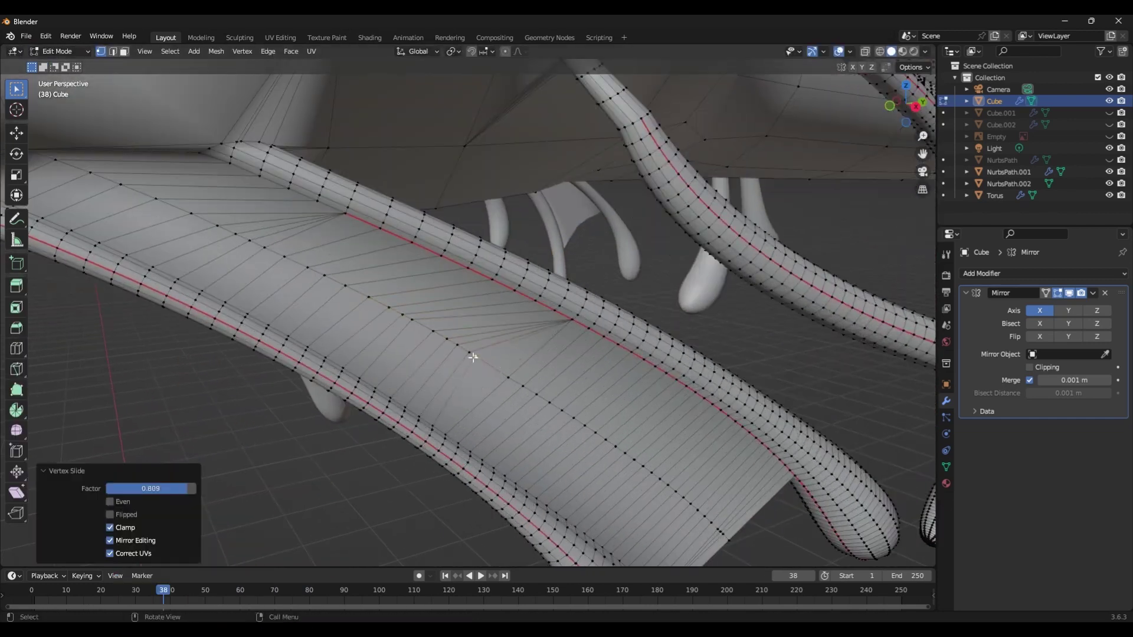
{"action": "middle_click_drag", "start_coordinate": [139, 149], "coordinate": [195, 230]}
{"action": "key", "text": "g"}
{"action": "key", "text": "g"}
{"action": "left_click", "coordinate": [206, 243]}
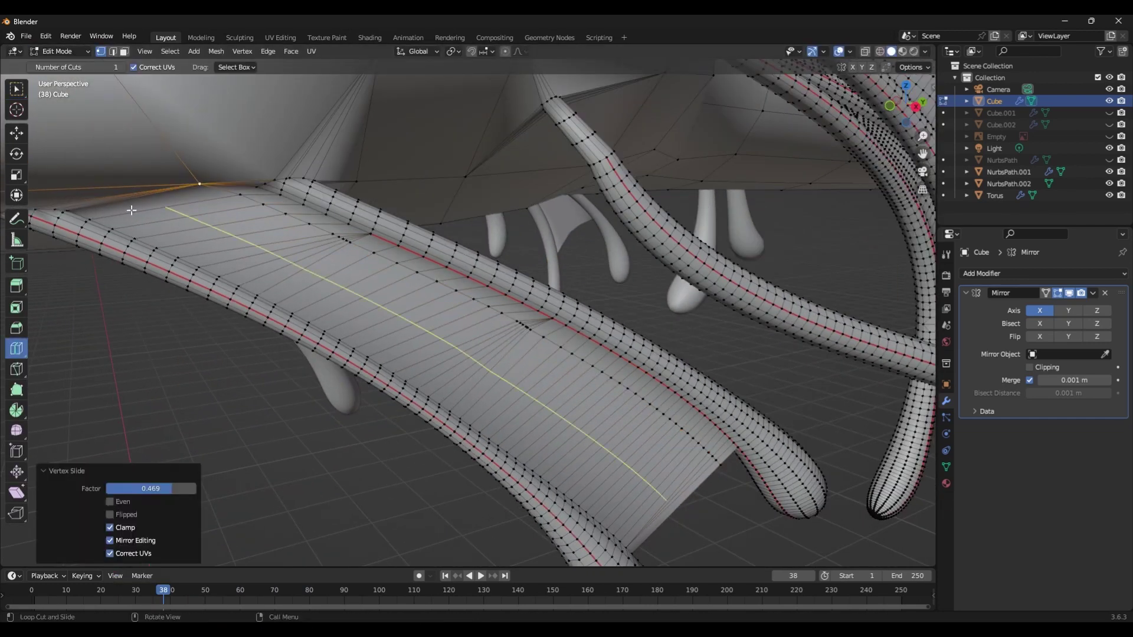
- Add further lengthwise loop cuts along the jaw web and undo the last edits at its root
{"action": "middle_click_drag", "start_coordinate": [652, 533], "coordinate": [607, 425]}
{"action": "key", "text": "w"}
{"action": "scroll", "coordinate": [606, 424], "scroll_direction": "up", "scroll_amount": 4}
{"action": "left_click", "coordinate": [331, 318], "text": "shift"}
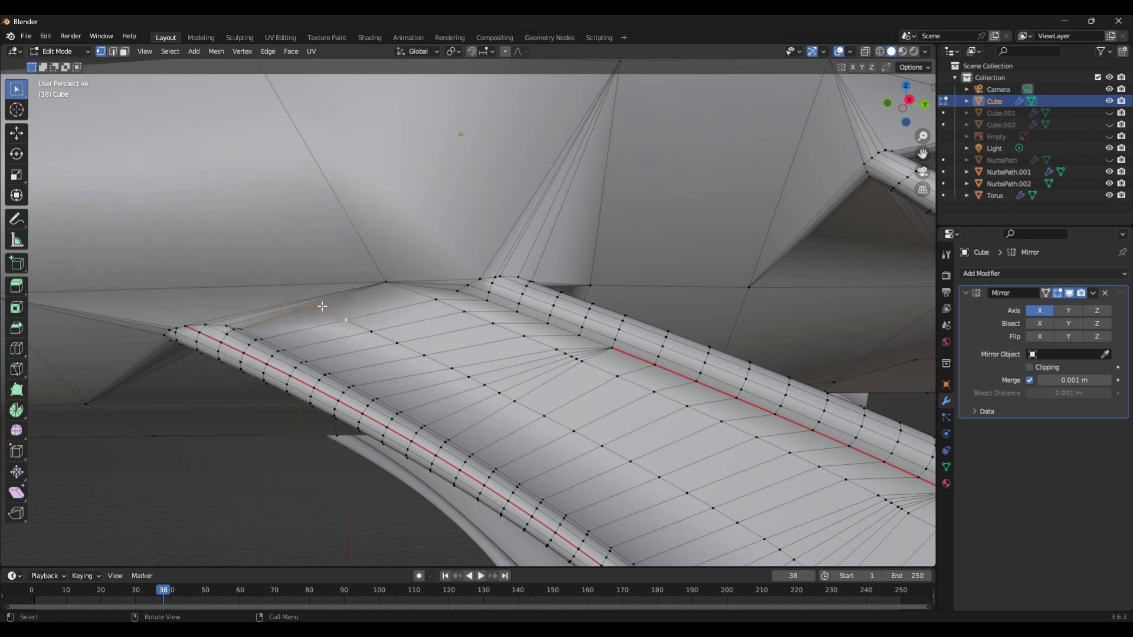
{"action": "key", "text": "ctrl+z"}
{"action": "key", "text": "ctrl+z"}
- Vertex-slide the points along the jaw web's free edge to curve it inward between the two tendril tips
{"action": "middle_click_drag", "start_coordinate": [186, 346], "coordinate": [423, 411]}
{"action": "key", "text": "g"}
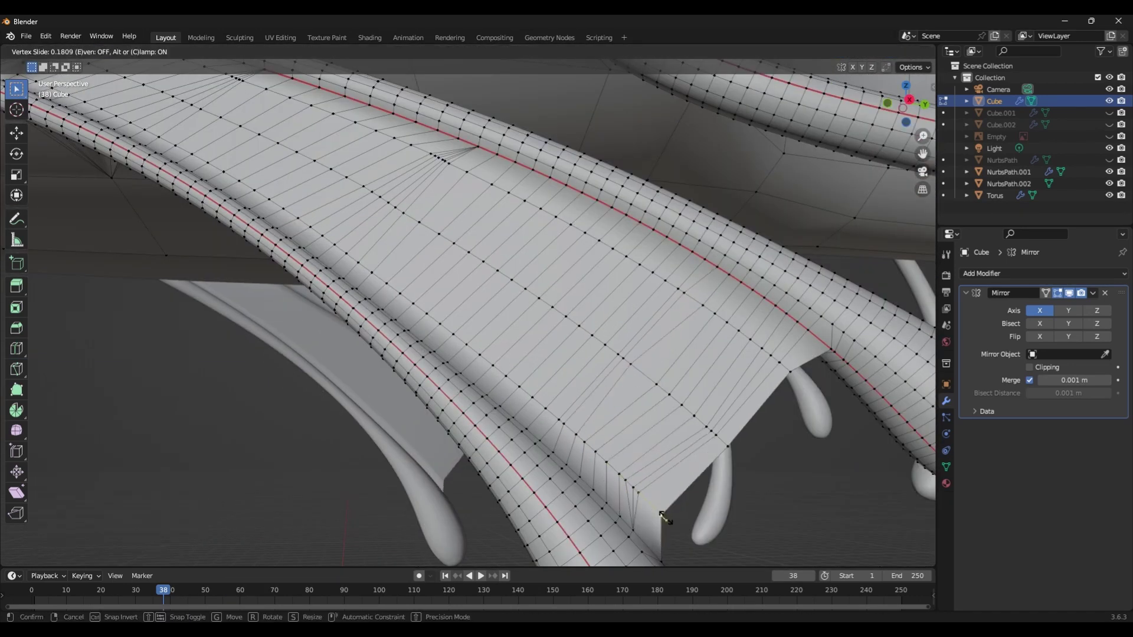
{"action": "scroll", "coordinate": [698, 324], "scroll_direction": "down", "scroll_amount": 10}
{"action": "scroll", "coordinate": [766, 423], "scroll_direction": "up", "scroll_amount": 10}
{"action": "middle_click_drag", "start_coordinate": [765, 423], "coordinate": [390, 404]}
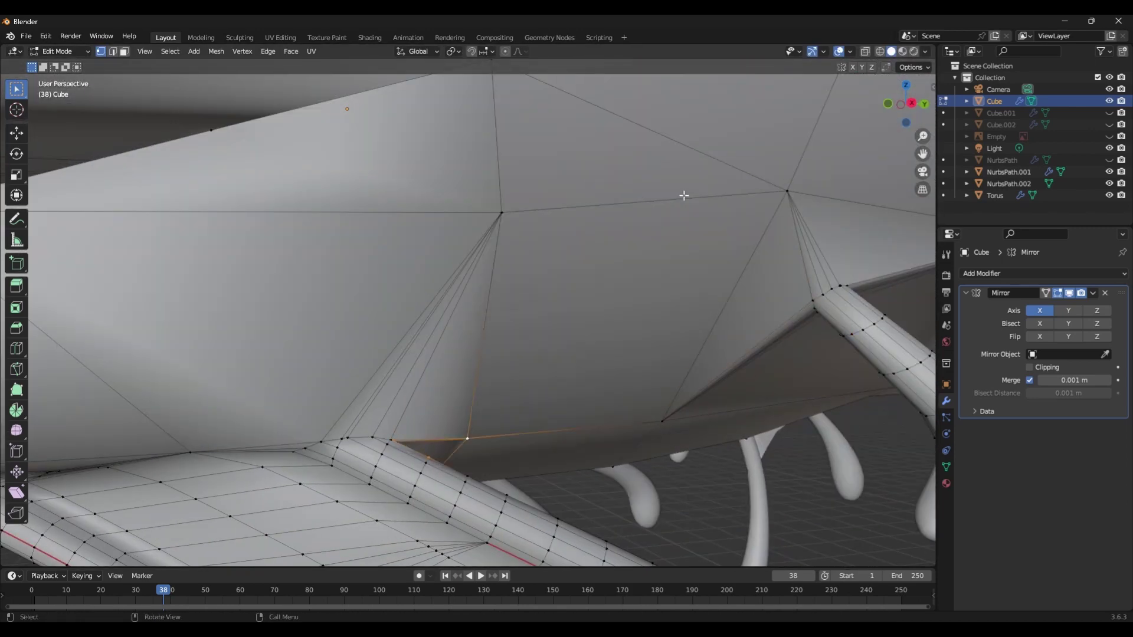
- Fill strips of faces between the front jaw tendril and the neighbouring cheek tendril to build a web joining them
{"action": "left_click", "coordinate": [633, 421]}
{"action": "middle_click_drag", "start_coordinate": [633, 421], "coordinate": [533, 242]}
{"action": "key", "text": "2"}
{"action": "left_click", "coordinate": [603, 417], "text": "ctrl"}
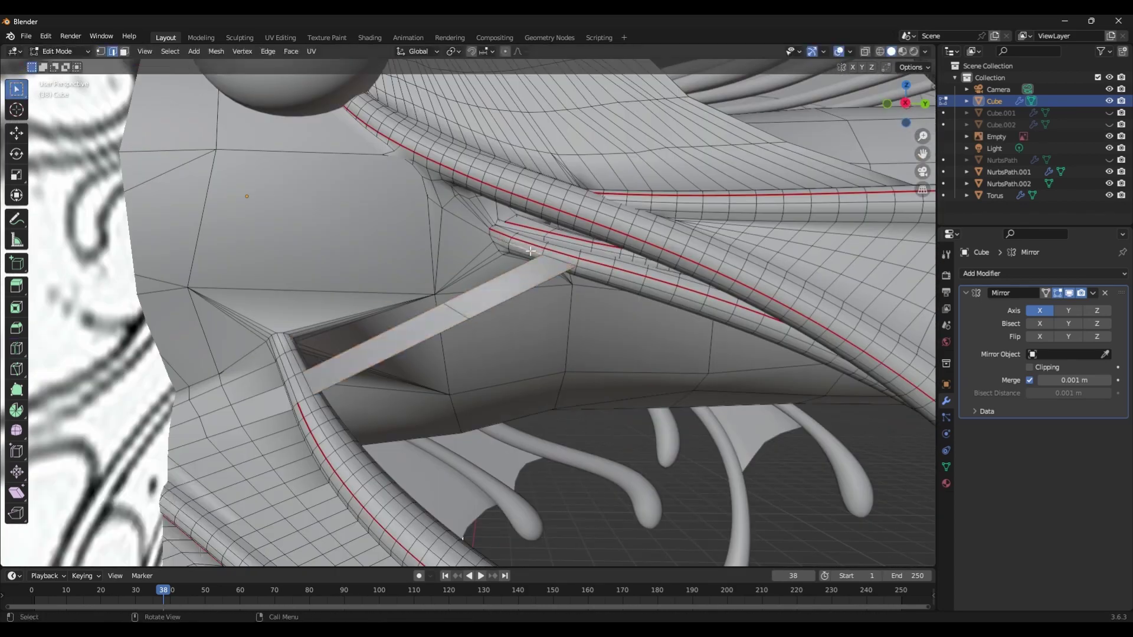
{"action": "middle_click_drag", "start_coordinate": [531, 251], "coordinate": [377, 354]}
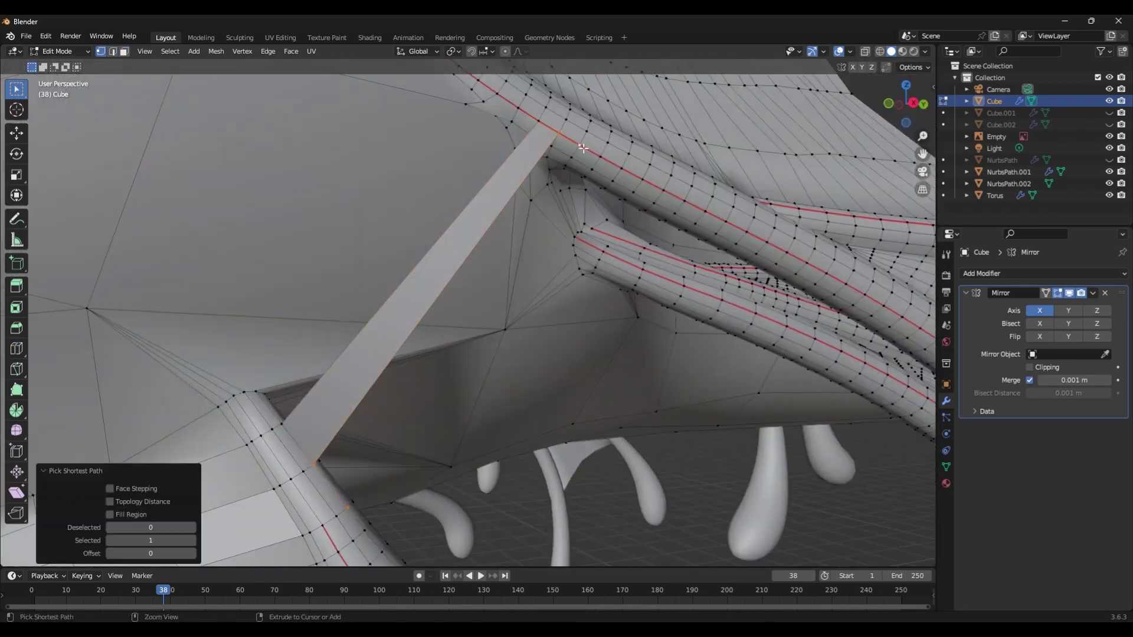
{"action": "key", "text": "j"}
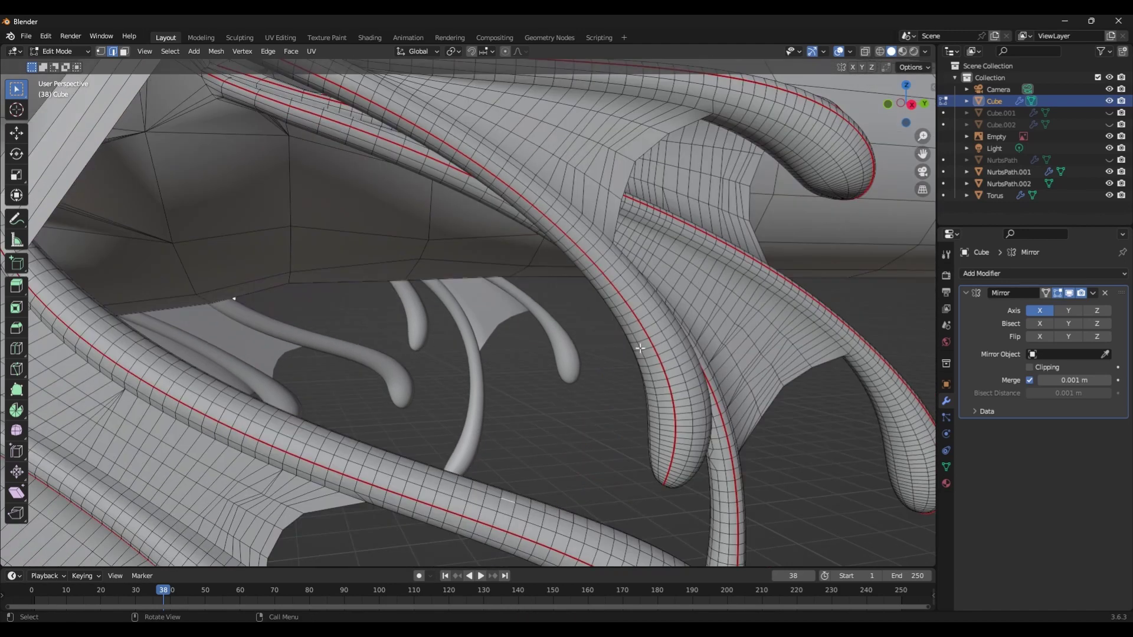
{"action": "left_click", "coordinate": [465, 526], "text": "ctrl"}
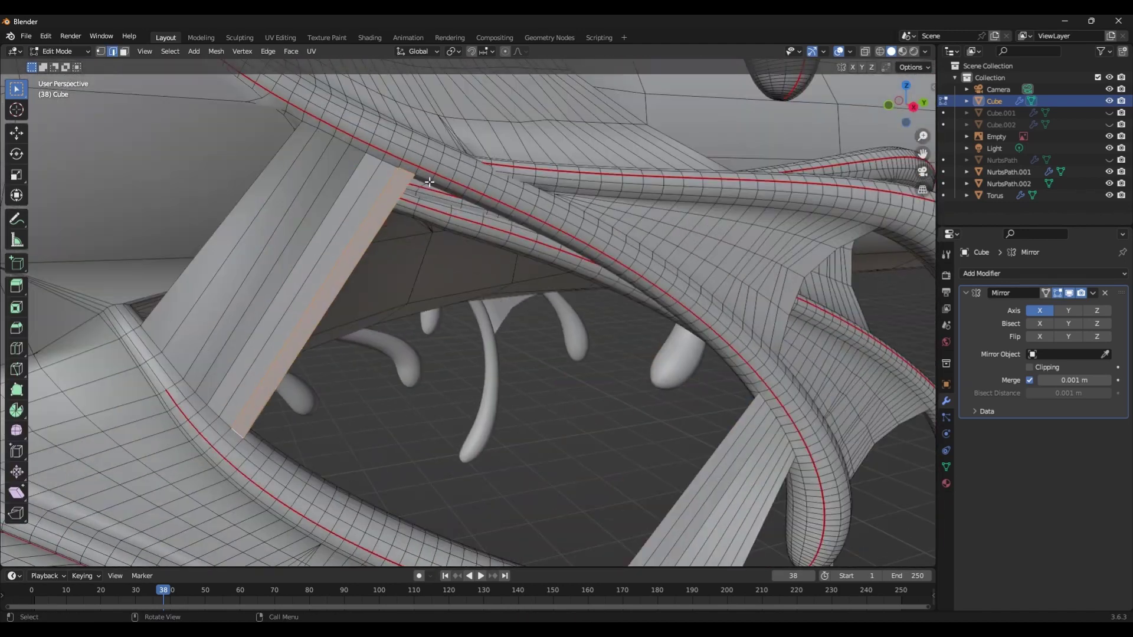
{"action": "left_click", "coordinate": [452, 166], "text": "alt+shift"}
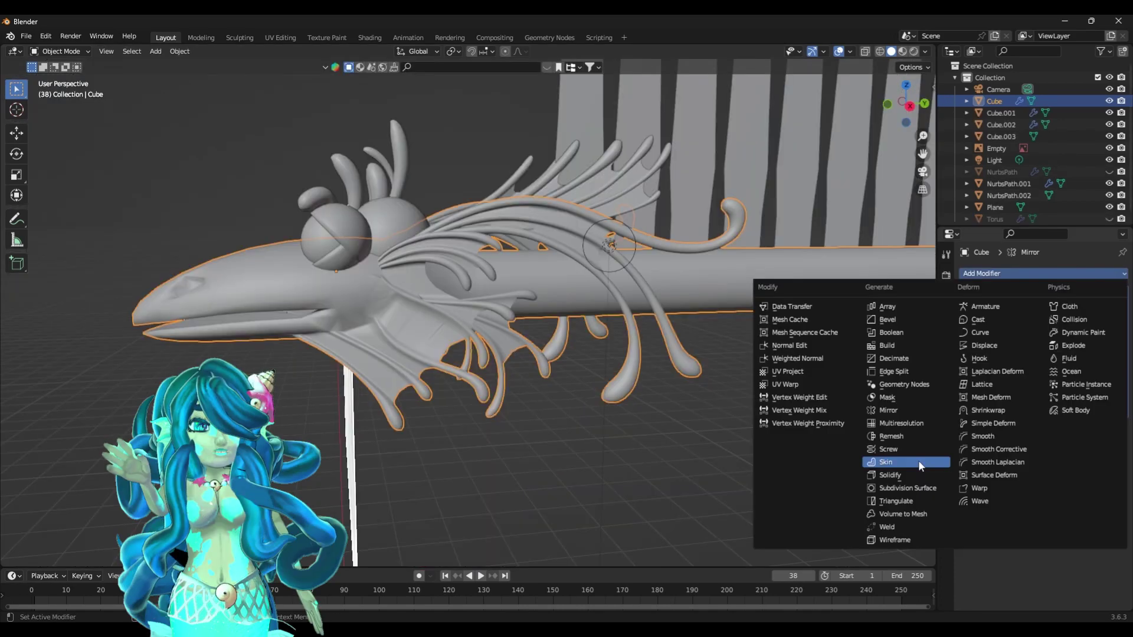
- Scale the edge loops and end faces of the extruded drips beneath the jaw to shape their tips
{"action": "left_click", "coordinate": [834, 463]}
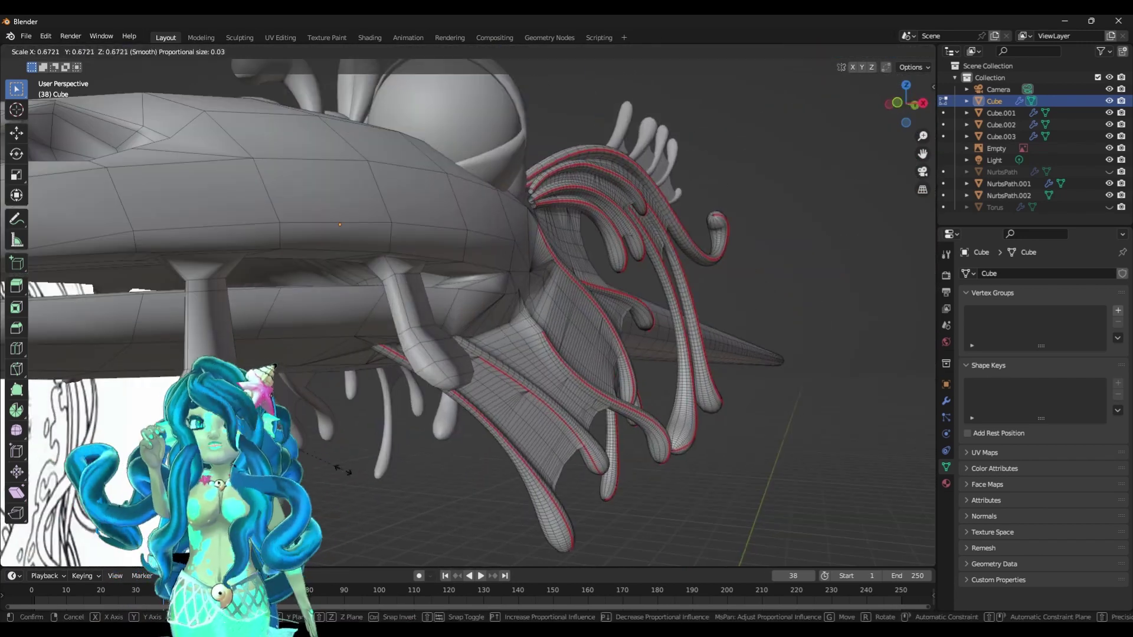
{"action": "left_click", "coordinate": [430, 336], "text": "alt"}
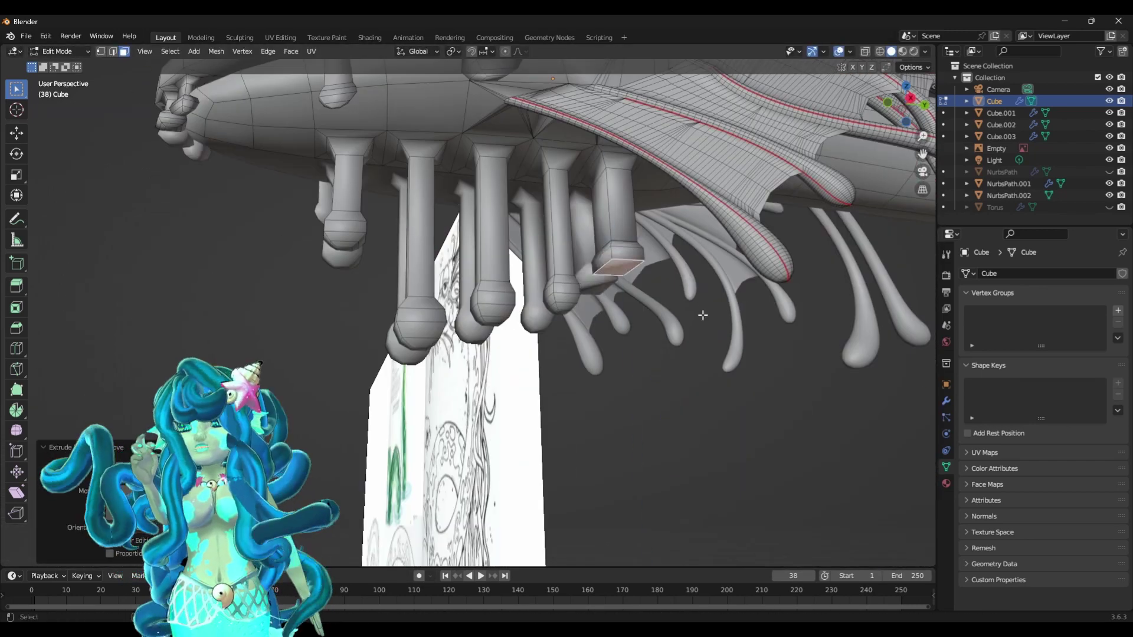
{"action": "key", "text": "s"}
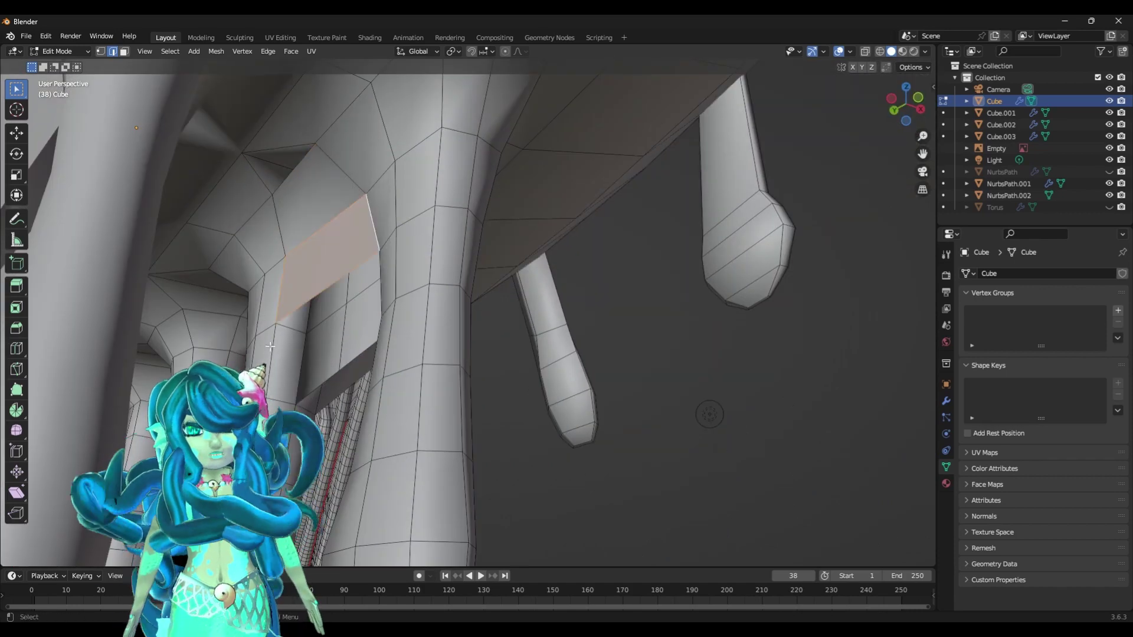
- Fill the web faces between the drips under the jaw and recalculate the normals of the whole mesh
{"action": "key", "text": "w"}
{"action": "key", "text": "1"}
{"action": "middle_click_drag", "start_coordinate": [287, 227], "coordinate": [621, 344]}
{"action": "scroll", "coordinate": [539, 263], "scroll_direction": "up", "scroll_amount": 2}
{"action": "left_click", "coordinate": [536, 293], "text": "ctrl"}
{"action": "key", "text": "a"}
{"action": "key", "text": "shift+n"}
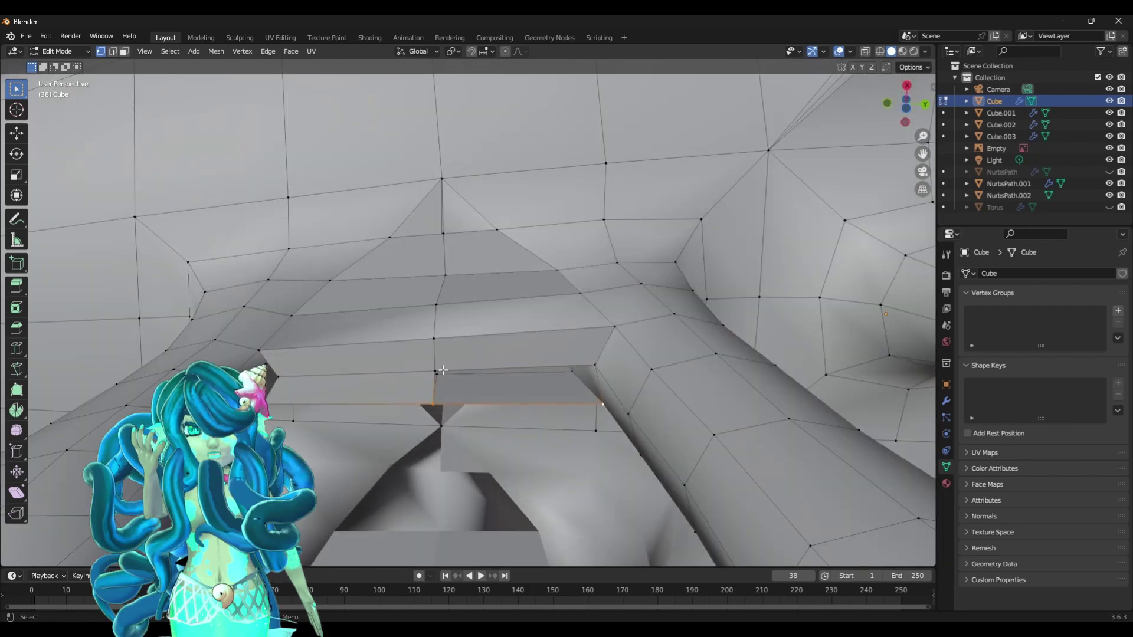
{"action": "mouse_move", "coordinate": [443, 369]}
{"action": "middle_mouse_down"}
{"action": "mouse_move", "coordinate": [413, 295]}
{"action": "mouse_move", "coordinate": [468, 240]}
{"action": "mouse_move", "coordinate": [472, 266]}
{"action": "mouse_move", "coordinate": [448, 283]}
{"action": "mouse_move", "coordinate": [330, 325]}
{"action": "mouse_move", "coordinate": [467, 168]}
{"action": "middle_mouse_up"}
{"action": "key", "text": "Tab"}
{"action": "key", "text": "ctrl+Tab"}
{"action": "key", "text": "Tab"}
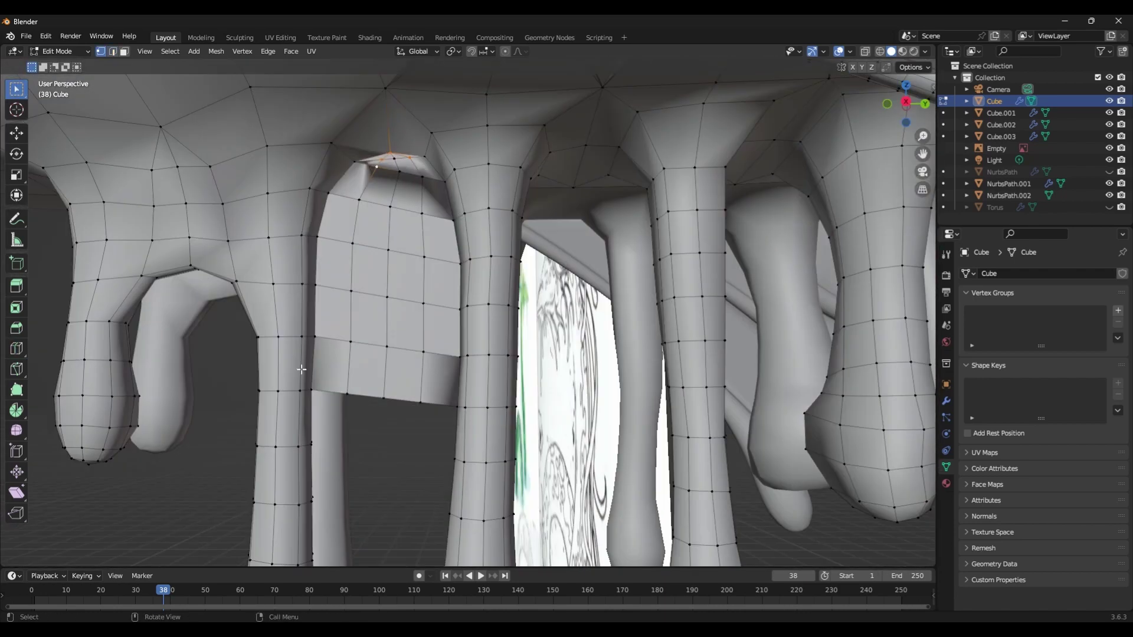
- Add a centred loop cut through the lower part of the web between two drips
{"action": "mouse_move", "coordinate": [301, 370]}
{"action": "middle_mouse_down"}
{"action": "mouse_move", "coordinate": [384, 392]}
{"action": "mouse_move", "coordinate": [424, 330]}
{"action": "mouse_move", "coordinate": [537, 220]}
{"action": "mouse_move", "coordinate": [352, 318]}
{"action": "mouse_move", "coordinate": [383, 247]}
{"action": "middle_mouse_up"}
{"action": "key", "text": "ctrl+r"}
{"action": "left_click", "coordinate": [331, 378]}
{"action": "right_click", "coordinate": [330, 377]}
- Hide part of the model to inspect the drip webbing, and reveal it again
{"action": "key", "text": "2"}
{"action": "key", "text": "ctrl+Tab"}
{"action": "mouse_move", "coordinate": [404, 151]}
{"action": "middle_mouse_down"}
{"action": "mouse_move", "coordinate": [600, 382]}
{"action": "mouse_move", "coordinate": [455, 379]}
{"action": "mouse_move", "coordinate": [438, 448]}
{"action": "mouse_move", "coordinate": [295, 354]}
{"action": "mouse_move", "coordinate": [181, 351]}
{"action": "mouse_move", "coordinate": [409, 329]}
{"action": "mouse_move", "coordinate": [390, 289]}
{"action": "mouse_move", "coordinate": [413, 265]}
{"action": "mouse_move", "coordinate": [620, 148]}
{"action": "mouse_move", "coordinate": [611, 260]}
{"action": "mouse_move", "coordinate": [643, 413]}
{"action": "mouse_move", "coordinate": [655, 365]}
{"action": "middle_mouse_up"}
{"action": "key", "text": "Tab"}
{"action": "key", "text": "h"}
{"action": "key", "text": "ctrl+Tab"}
{"action": "key", "text": "Tab"}
{"action": "key", "text": "alt+h"}
- Add and place another loop cut in the drip webbing and check the head in Object Mode
{"action": "key", "text": "ctrl+r"}
{"action": "left_click", "coordinate": [646, 430]}
{"action": "left_click", "coordinate": [437, 312]}
{"action": "mouse_move", "coordinate": [436, 313]}
{"action": "middle_mouse_down"}
{"action": "mouse_move", "coordinate": [449, 283]}
{"action": "mouse_move", "coordinate": [420, 222]}
{"action": "mouse_move", "coordinate": [283, 300]}
{"action": "mouse_move", "coordinate": [474, 406]}
{"action": "mouse_move", "coordinate": [330, 413]}
{"action": "mouse_move", "coordinate": [661, 330]}
{"action": "mouse_move", "coordinate": [664, 549]}
{"action": "mouse_move", "coordinate": [639, 486]}
{"action": "mouse_move", "coordinate": [448, 330]}
{"action": "mouse_move", "coordinate": [300, 304]}
{"action": "middle_mouse_up"}
{"action": "key", "text": "Tab"}
{"action": "right_click", "coordinate": [420, 222]}
{"action": "left_click", "coordinate": [437, 230]}
{"action": "key", "text": "Tab"}
{"action": "left_click", "coordinate": [283, 301], "text": "ctrl"}
{"action": "key", "text": "ctrl+Tab"}
{"action": "key", "text": "Tab"}
{"action": "key", "text": "Tab"}
{"action": "left_click", "coordinate": [430, 316]}
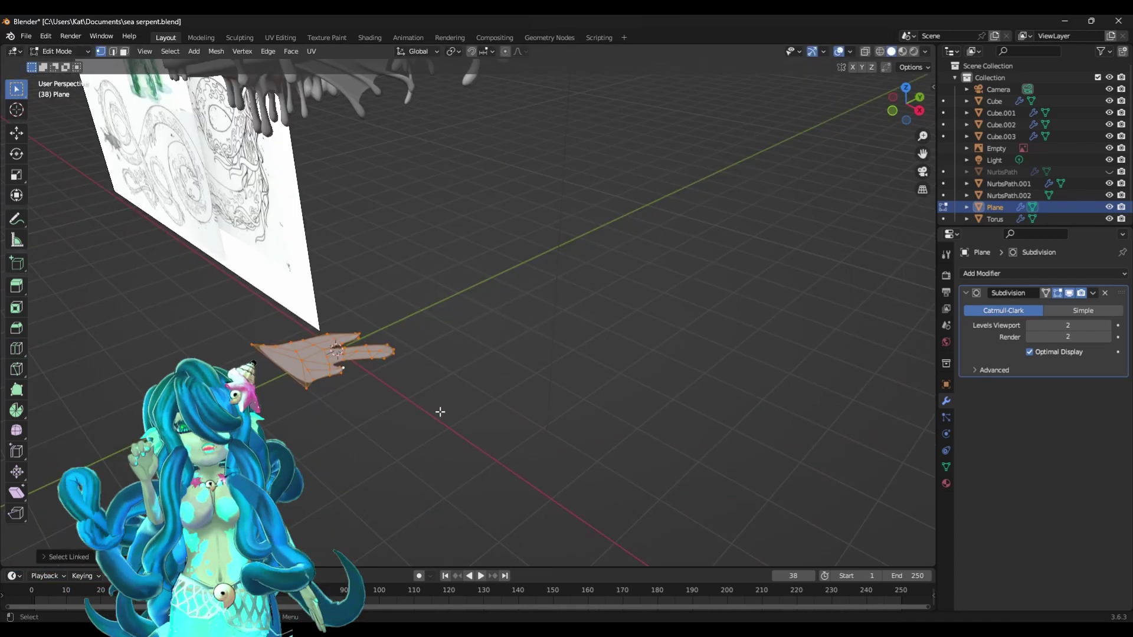
- Place copies of the branching fin plane along the top of the serpent's body and resize them
{"action": "middle_click_drag", "start_coordinate": [440, 410], "coordinate": [720, 438]}
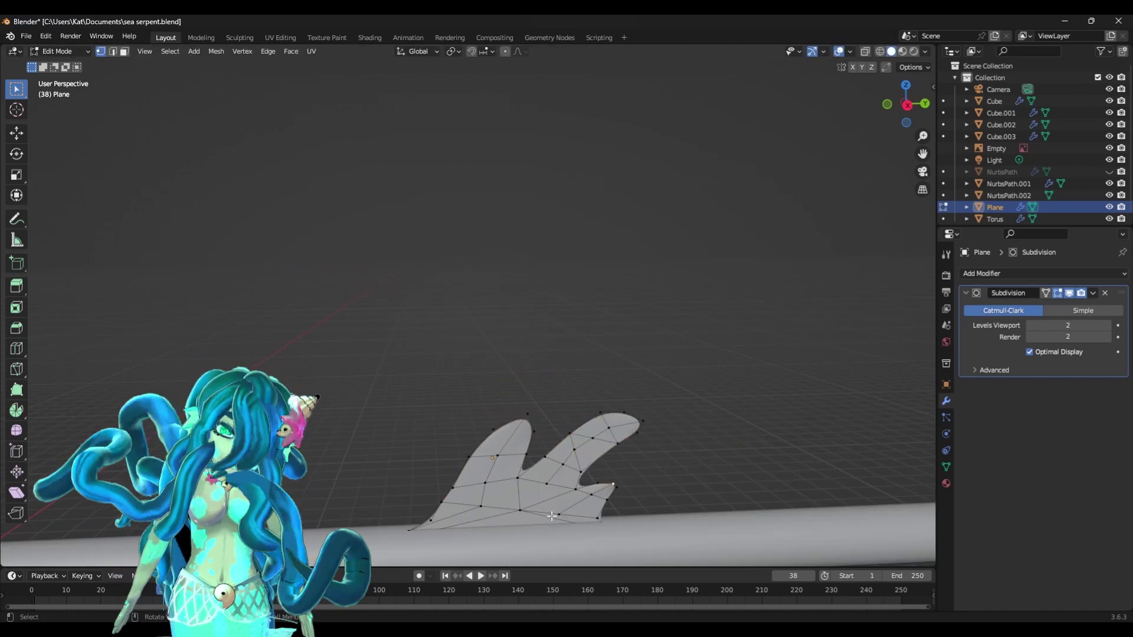
{"action": "left_click", "coordinate": [1109, 101]}
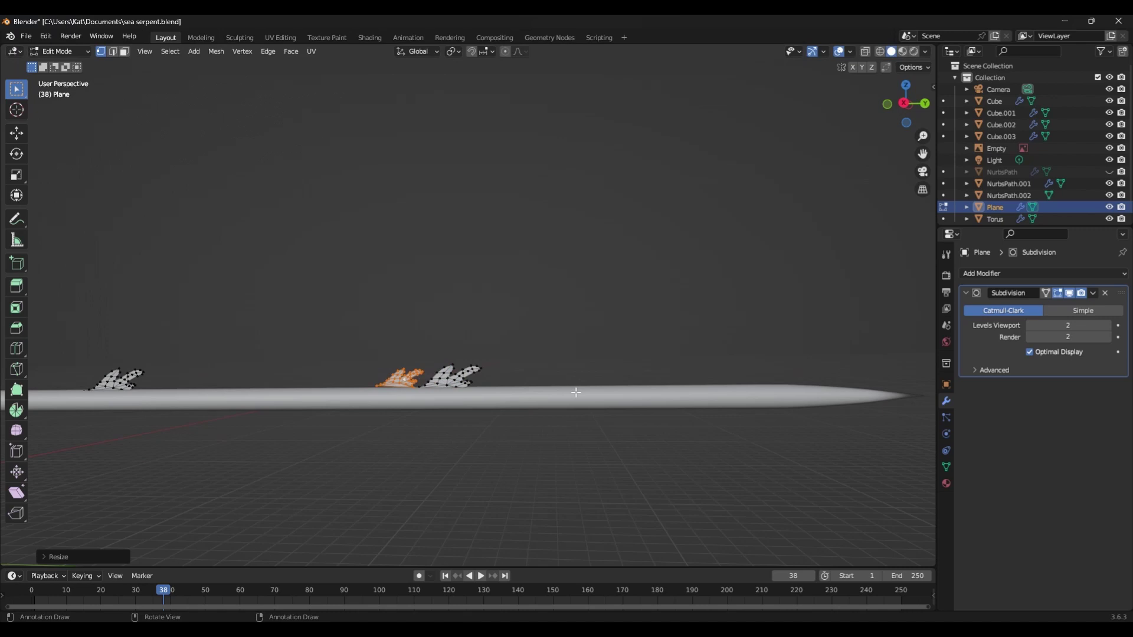
{"action": "middle_click_drag", "start_coordinate": [576, 392], "coordinate": [608, 468]}
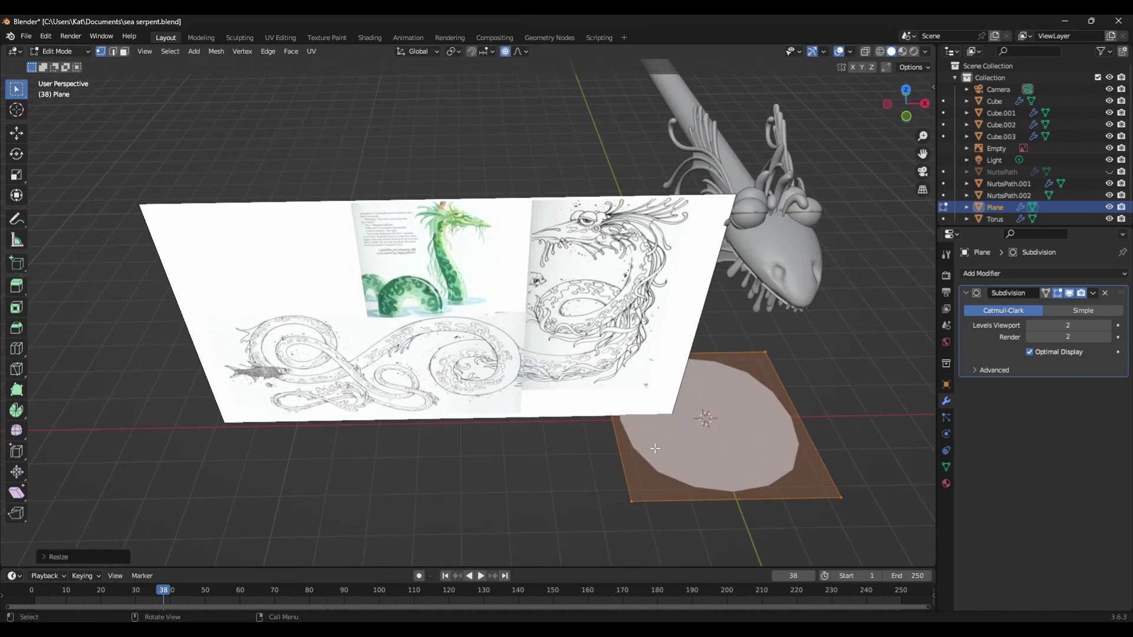
- Extrude and reshape the new square plane into a curling branched fin, moving its selected points along Y
{"action": "left_click", "coordinate": [696, 413]}
{"action": "left_click", "coordinate": [767, 437]}
{"action": "left_click", "coordinate": [633, 473]}
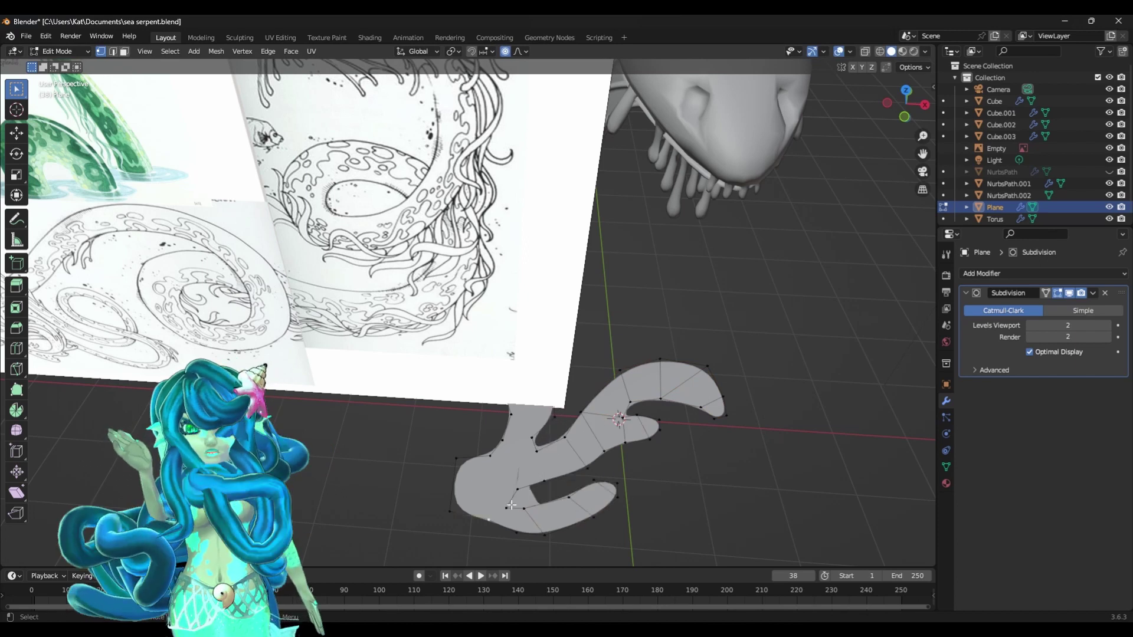
{"action": "middle_click_drag", "start_coordinate": [511, 506], "coordinate": [458, 491]}
{"action": "key", "text": "g"}
{"action": "key", "text": "y"}
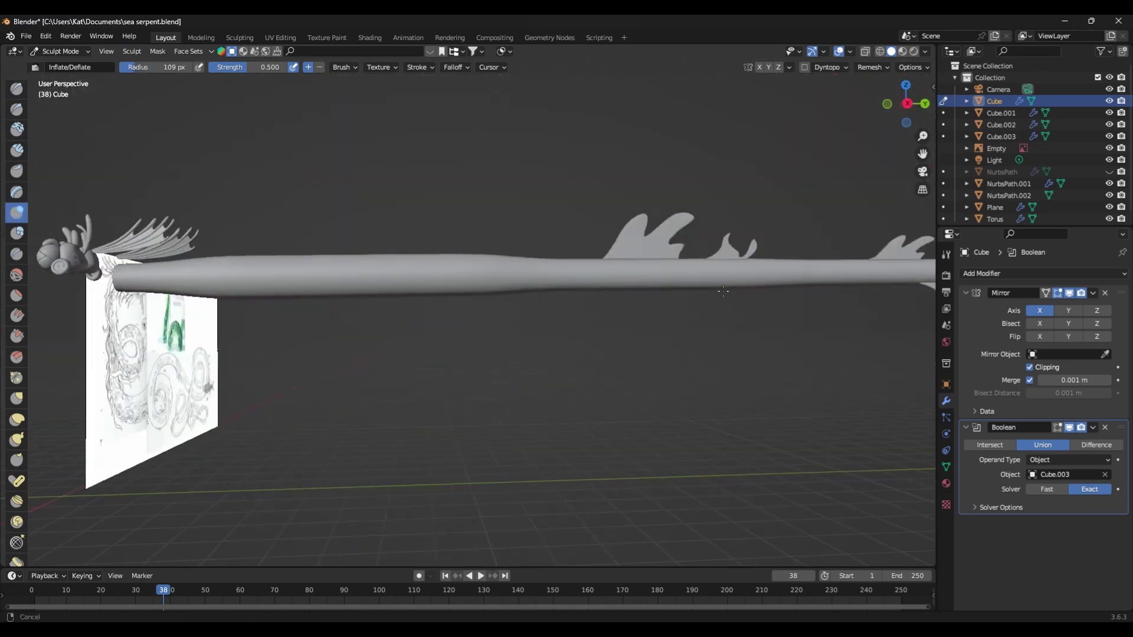
- Scale the neck area along X and reposition the vertices behind the eyes where the head meets the body
{"action": "middle_click_drag", "start_coordinate": [722, 291], "coordinate": [367, 475]}
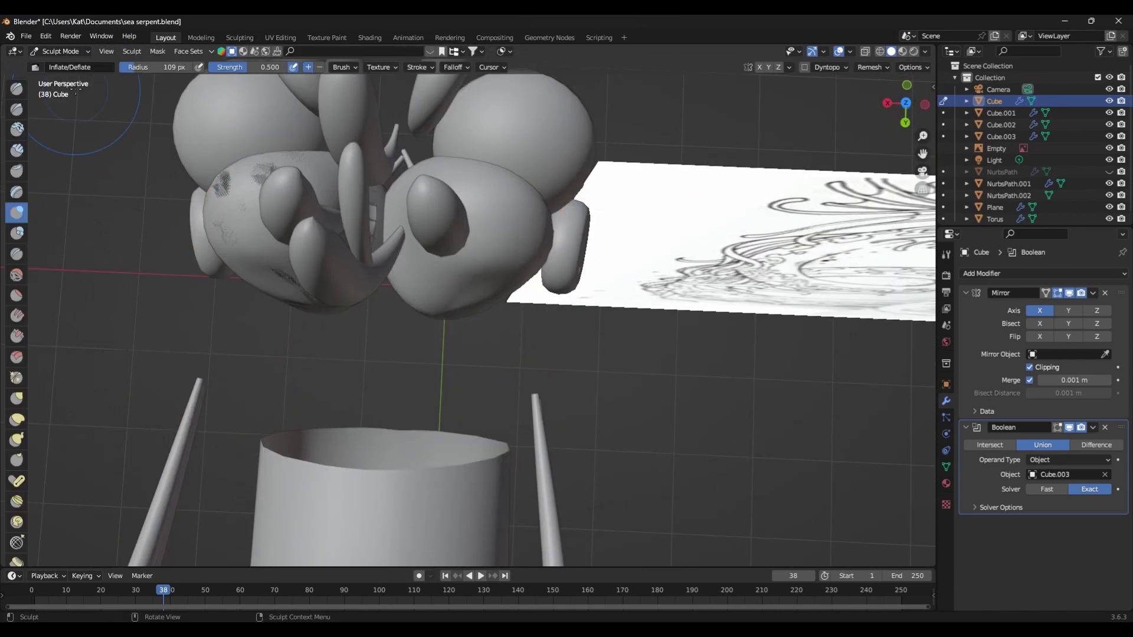
{"action": "key", "text": "s"}
{"action": "key", "text": "x"}
{"action": "left_click", "coordinate": [443, 439]}
{"action": "middle_click_drag", "start_coordinate": [443, 439], "coordinate": [362, 378]}
{"action": "key", "text": "2"}
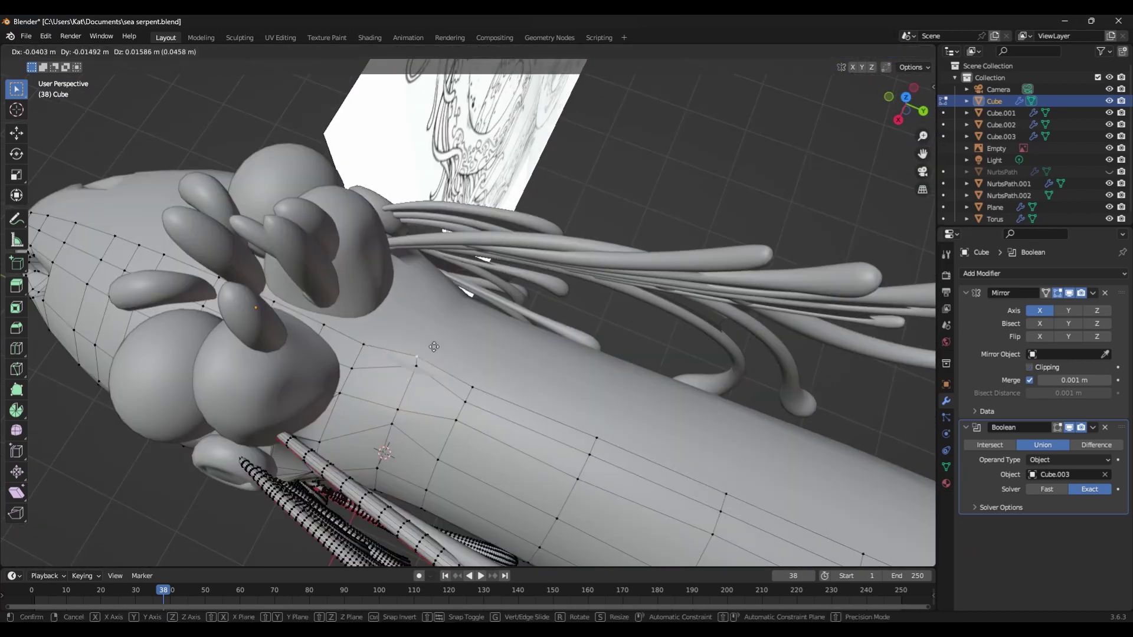
{"action": "scroll", "coordinate": [462, 286], "scroll_direction": "down", "scroll_amount": 10}
{"action": "middle_click_drag", "start_coordinate": [462, 286], "coordinate": [636, 454]}
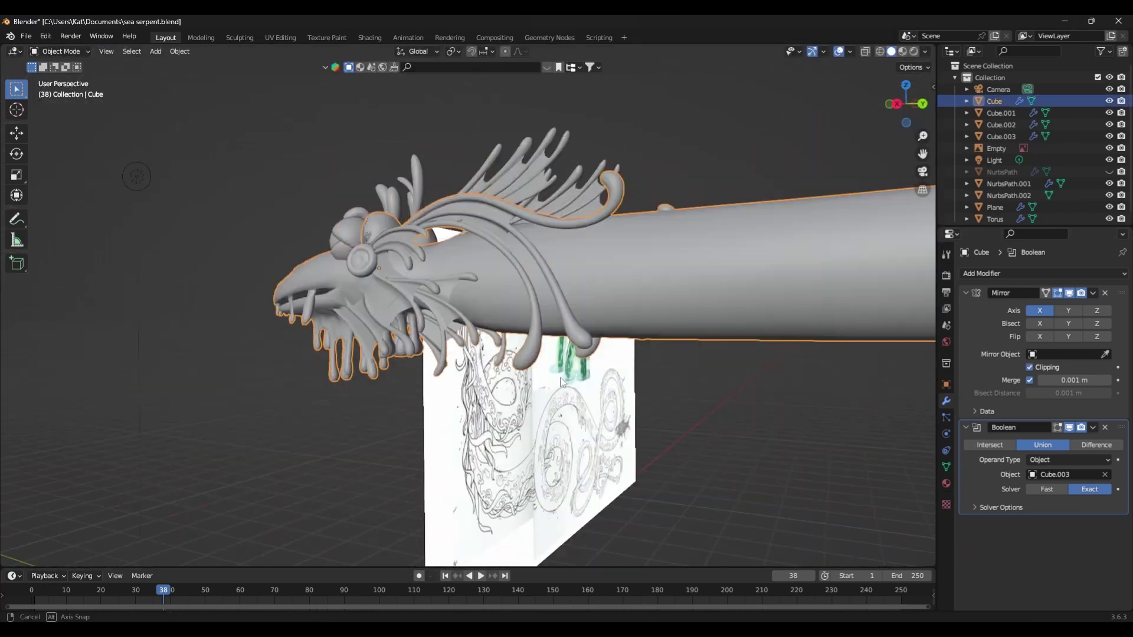
{"action": "middle_click_drag", "start_coordinate": [531, 390], "coordinate": [384, 402]}
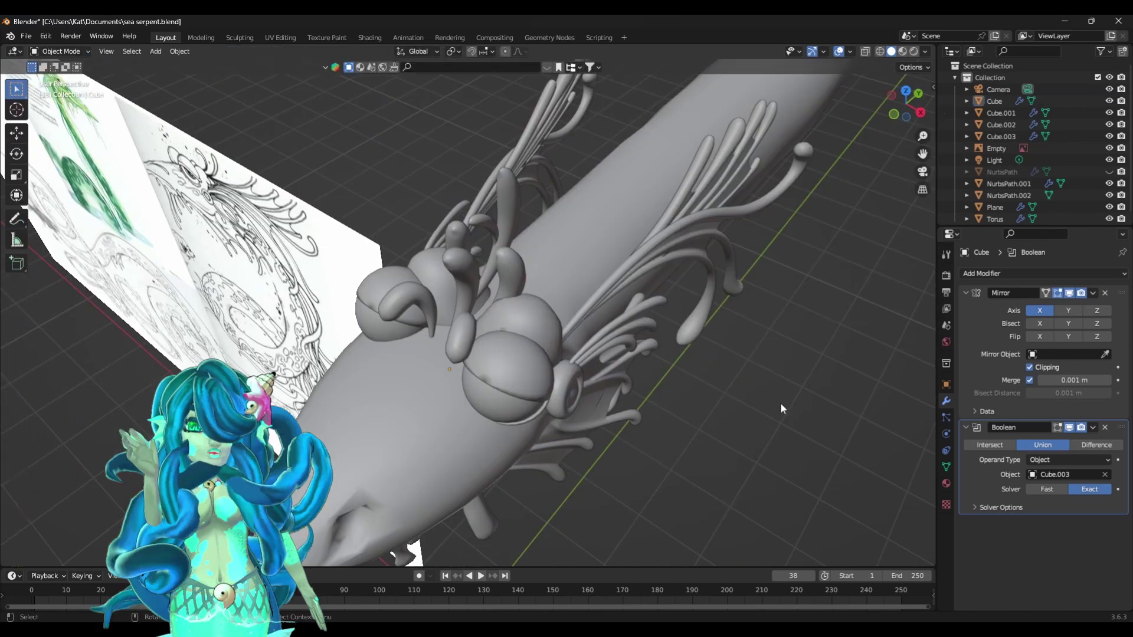
{"action": "scroll", "coordinate": [573, 401], "scroll_direction": "down", "scroll_amount": 5}
{"action": "scroll", "coordinate": [573, 401], "scroll_direction": "up", "scroll_amount": 5}
{"action": "scroll", "coordinate": [573, 401], "scroll_direction": "down", "scroll_amount": 3}
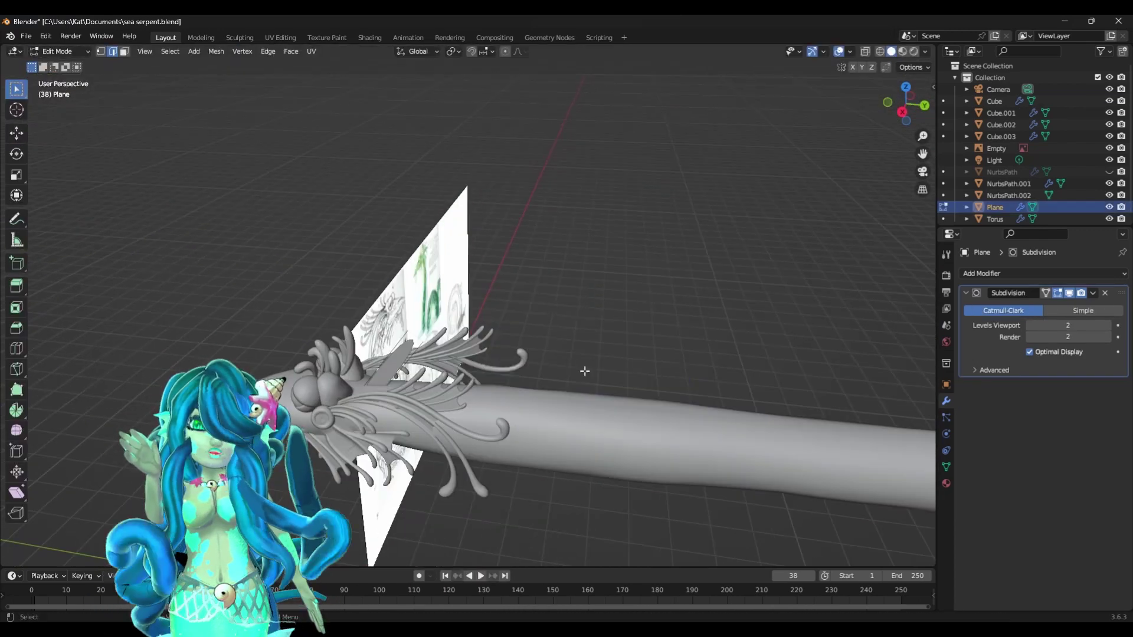
- Add loop cuts across the tall plane strip above the head and shift the new edges along Y
{"action": "middle_click_drag", "start_coordinate": [586, 374], "coordinate": [678, 455]}
{"action": "key", "text": "ctrl+r"}
{"action": "left_click", "coordinate": [670, 415]}
{"action": "left_click", "coordinate": [670, 414]}
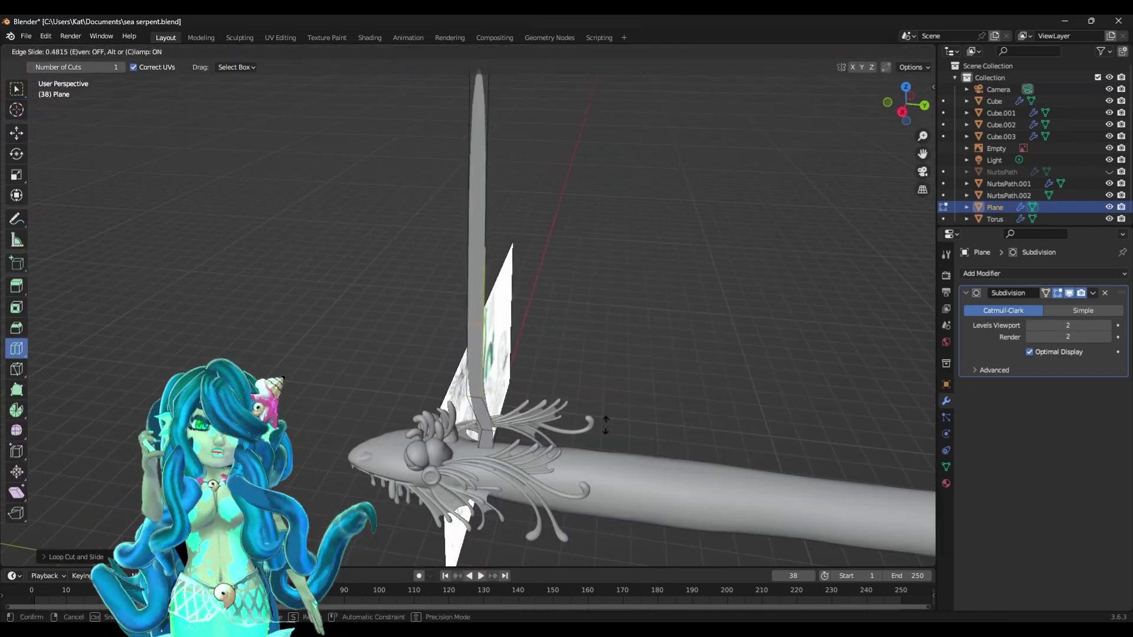
{"action": "key", "text": "g"}
{"action": "key", "text": "y"}
{"action": "scroll", "coordinate": [537, 269], "scroll_direction": "down", "scroll_amount": 2}
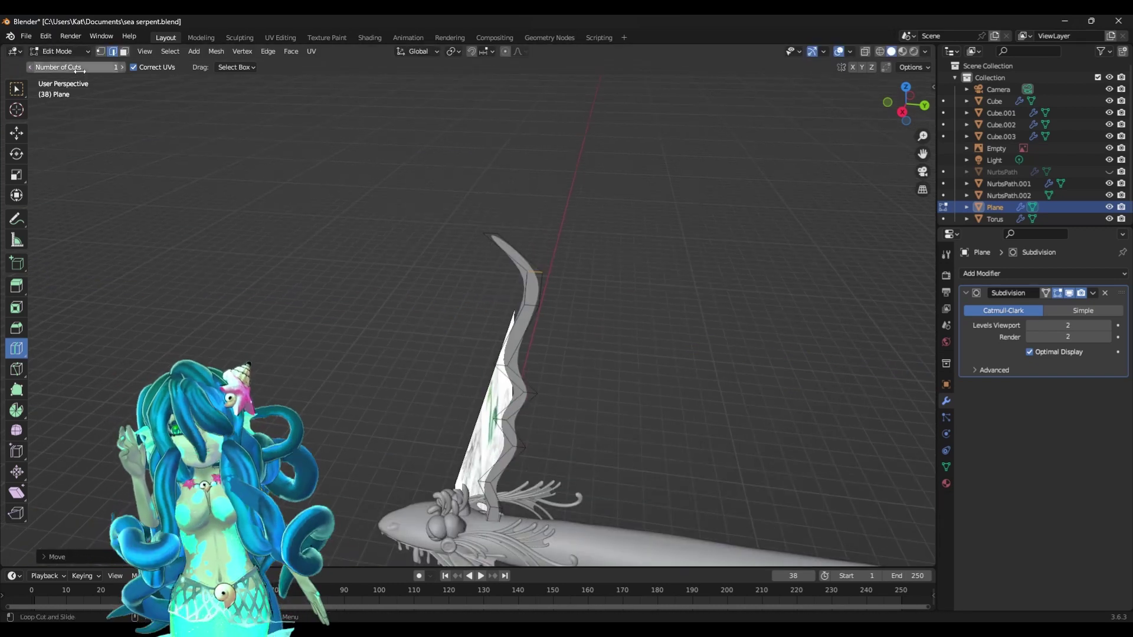
- Vertex-slide individual points of the wavy strip to even out its outline
{"action": "left_click", "coordinate": [536, 268]}
{"action": "middle_click_drag", "start_coordinate": [536, 268], "coordinate": [531, 250]}
{"action": "scroll", "coordinate": [661, 251], "scroll_direction": "up", "scroll_amount": 4}
{"action": "middle_click_drag", "start_coordinate": [661, 250], "coordinate": [600, 513]}
{"action": "scroll", "coordinate": [600, 513], "scroll_direction": "up", "scroll_amount": 4}
{"action": "key", "text": "1"}
{"action": "key", "text": "shift+v"}
{"action": "left_click", "coordinate": [686, 438]}
{"action": "scroll", "coordinate": [686, 438], "scroll_direction": "down", "scroll_amount": 4}
- Cut further edge loops into the wavy strip and offset them along Y to smooth and deepen its curves
{"action": "left_click", "coordinate": [15, 348]}
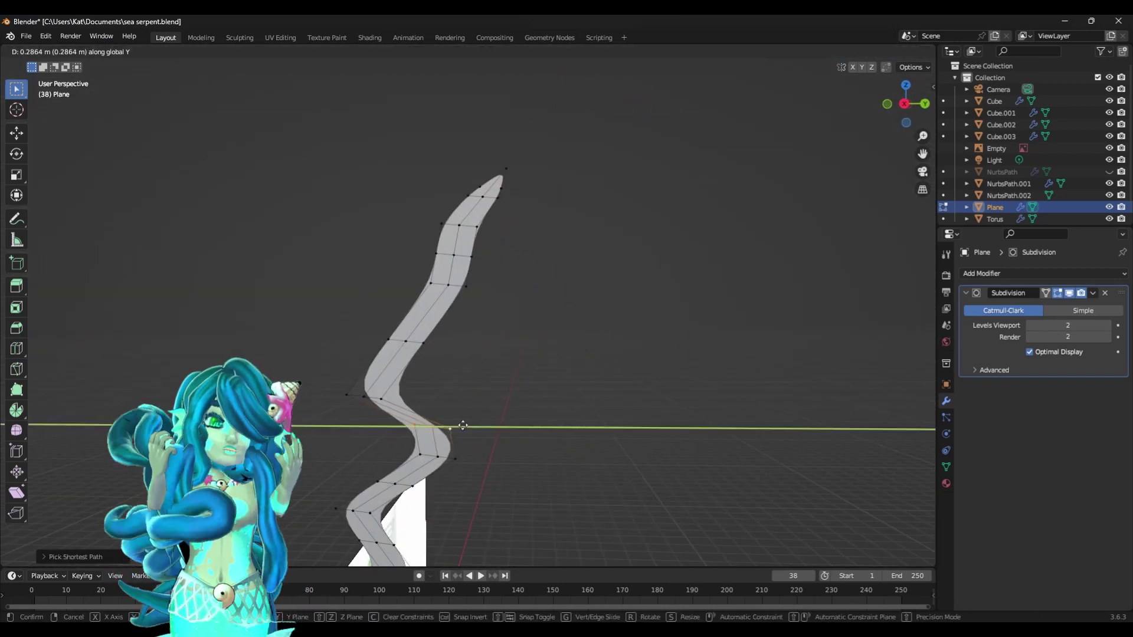
{"action": "left_click", "coordinate": [430, 349]}
{"action": "middle_click_drag", "start_coordinate": [430, 350], "coordinate": [496, 385]}
{"action": "scroll", "coordinate": [410, 278], "scroll_direction": "up", "scroll_amount": 3}
{"action": "scroll", "coordinate": [411, 278], "scroll_direction": "down", "scroll_amount": 4}
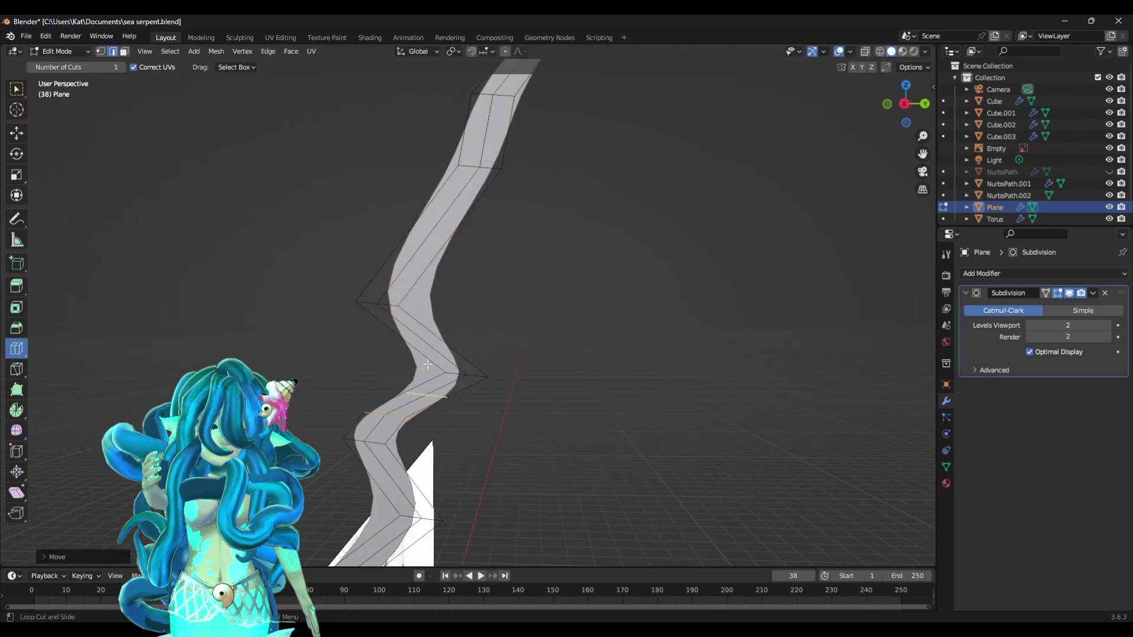
{"action": "left_click_drag", "start_coordinate": [602, 339], "coordinate": [546, 405]}
{"action": "left_click", "coordinate": [546, 405]}
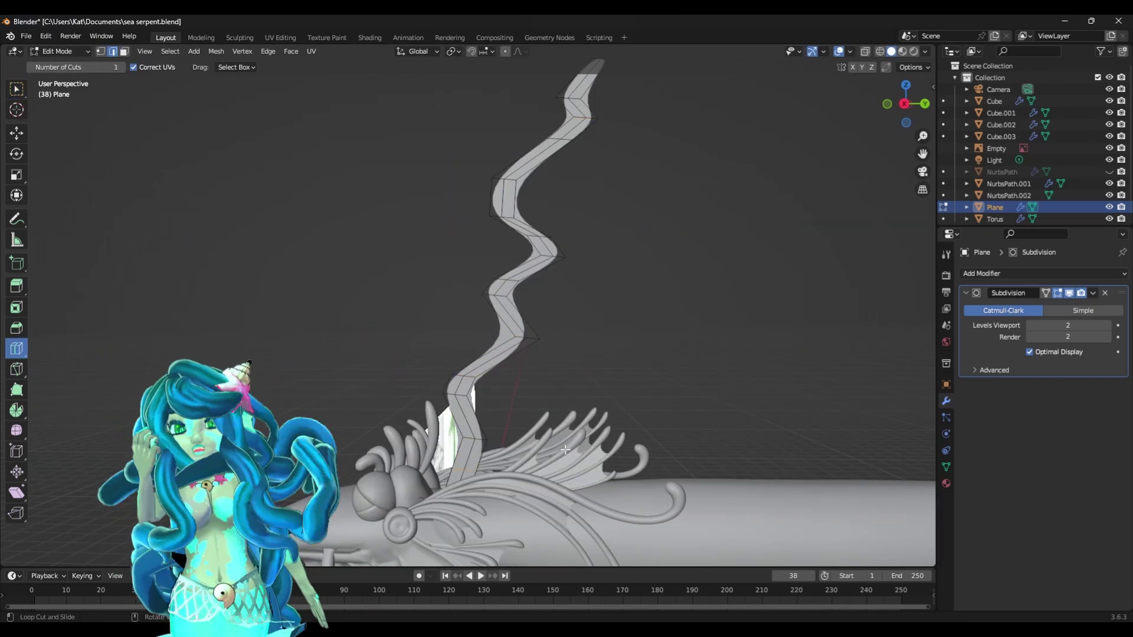
- Duplicate the whole wavy strip, rotate the copy about X and move it along Y beside the original
{"action": "middle_click_drag", "start_coordinate": [547, 405], "coordinate": [648, 370]}
{"action": "key", "text": "w"}
{"action": "key", "text": "a"}
{"action": "key", "text": "shift+d"}
{"action": "key", "text": "r"}
{"action": "key", "text": "x"}
{"action": "left_click", "coordinate": [543, 414]}
{"action": "scroll", "coordinate": [543, 415], "scroll_direction": "down", "scroll_amount": 3}
{"action": "key", "text": "g"}
{"action": "key", "text": "y"}
{"action": "left_click", "coordinate": [408, 310]}
- Duplicate the strip again, scale the new copy and move it along Z
{"action": "key", "text": "shift+d"}
{"action": "key", "text": "s"}
{"action": "left_click", "coordinate": [502, 342]}
{"action": "key", "text": "g"}
{"action": "key", "text": "z"}
{"action": "left_click", "coordinate": [590, 377]}
- Rotate the scaled strip copy and adjust its height along Z
{"action": "key", "text": "r"}
{"action": "left_click", "coordinate": [684, 398]}
{"action": "key", "text": "g"}
{"action": "key", "text": "z"}
{"action": "left_click", "coordinate": [711, 400]}
- Rotate the strip copy about Y and move it into place in the crest behind the head
{"action": "key", "text": "g"}
{"action": "left_click", "coordinate": [613, 366]}
{"action": "right_click", "coordinate": [607, 360]}
{"action": "left_click", "coordinate": [608, 358]}
{"action": "key", "text": "r"}
{"action": "key", "text": "y"}
{"action": "left_click", "coordinate": [608, 378]}
{"action": "key", "text": "g"}
{"action": "left_click", "coordinate": [640, 375]}
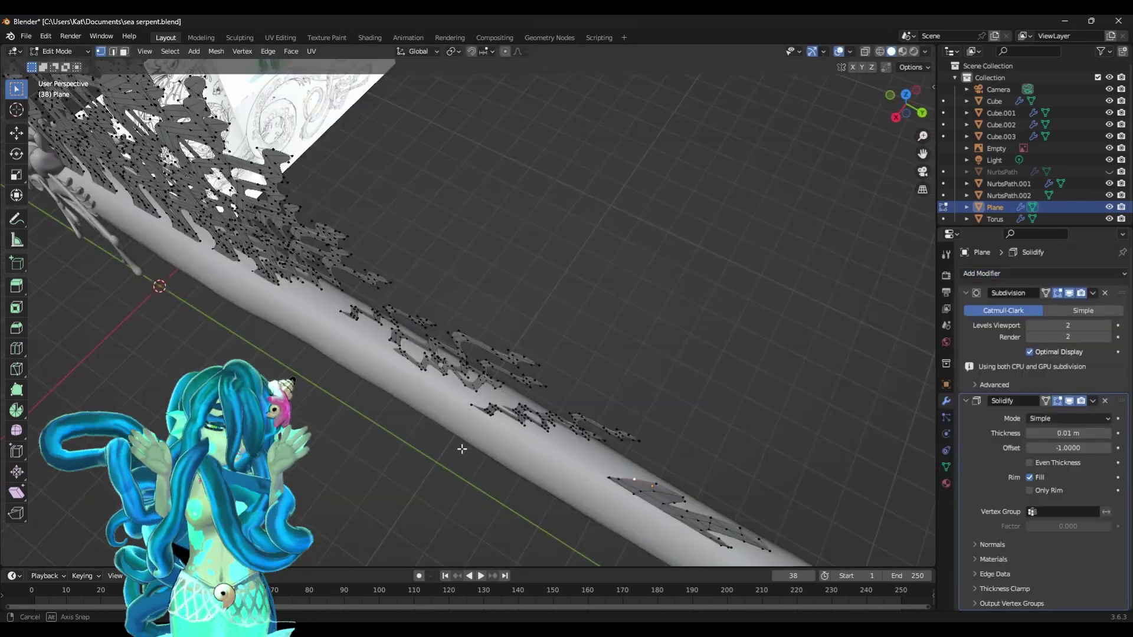
- Finish editing the fin plane and return it to Object Mode
{"action": "middle_click_drag", "start_coordinate": [461, 450], "coordinate": [614, 387]}
{"action": "left_click", "coordinate": [59, 51]}
{"action": "left_click", "coordinate": [56, 69]}
{"action": "scroll", "coordinate": [333, 396], "scroll_direction": "down", "scroll_amount": 3}
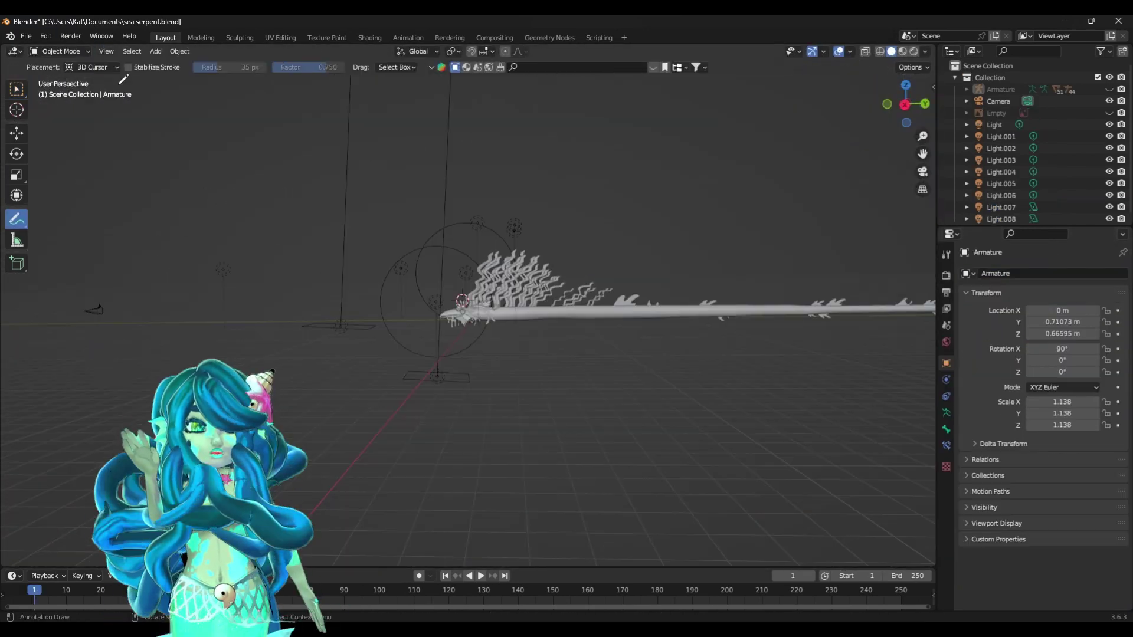
- Write blue HEAD, NECK, BODY and TAIL annotations beside the matching sections of the serpent
{"action": "left_click_drag", "start_coordinate": [273, 381], "coordinate": [285, 366]}
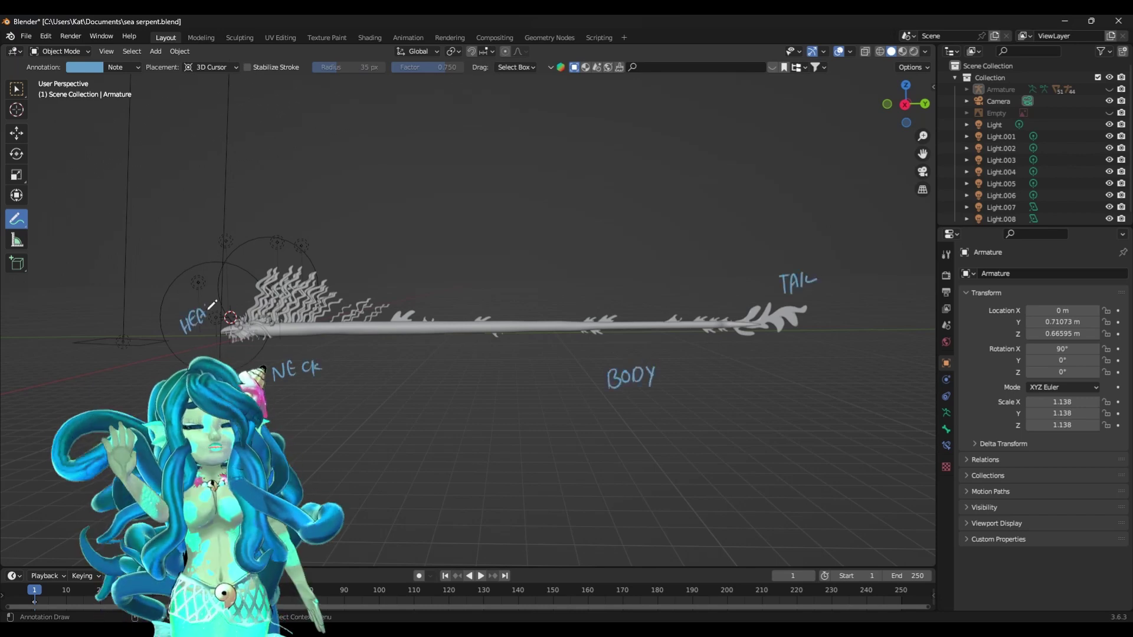
- Add a second annotation layer in purple and mark the "pivot point" with an arrow at the middle of the serpent
{"action": "left_click", "coordinate": [120, 67]}
{"action": "left_click", "coordinate": [203, 97]}
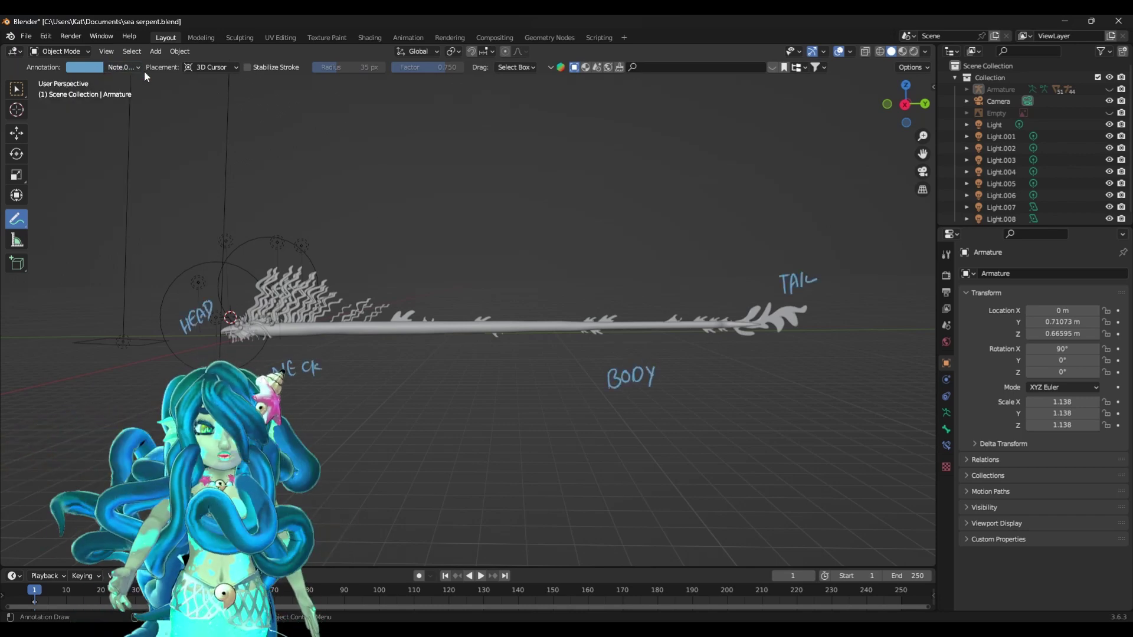
{"action": "left_click", "coordinate": [85, 67]}
{"action": "left_click", "coordinate": [150, 129]}
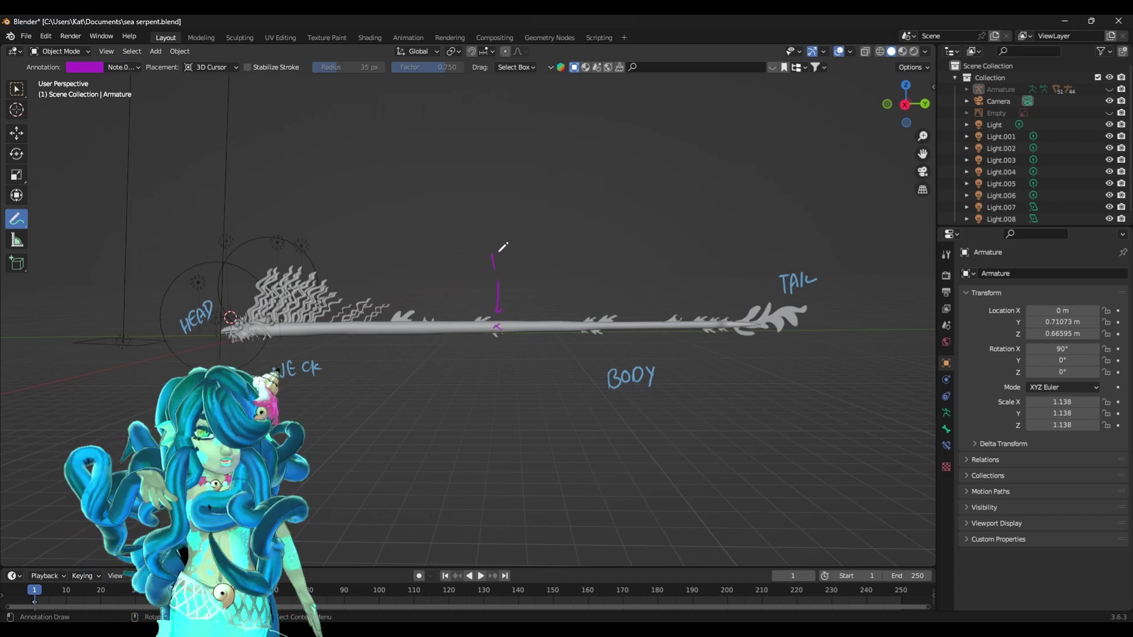
- Add a third annotation layer in dark green and trace the body from the pivot point to the tail
{"action": "left_click", "coordinate": [85, 67]}
{"action": "left_click", "coordinate": [120, 67]}
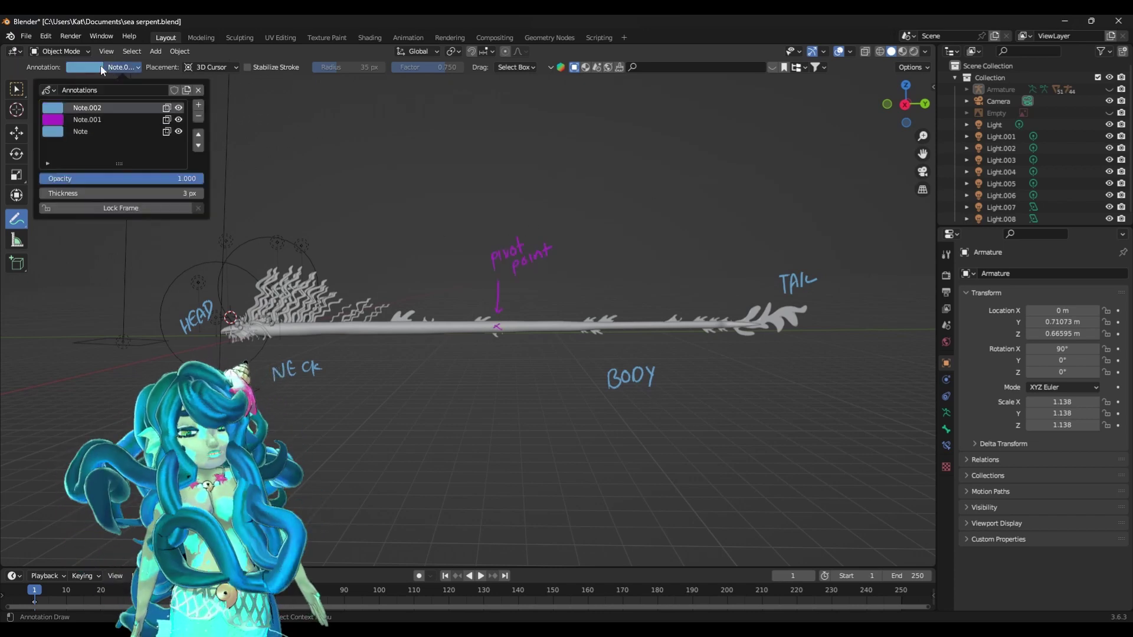
{"action": "left_click", "coordinate": [107, 106]}
{"action": "left_click", "coordinate": [85, 68]}
{"action": "left_click_drag", "start_coordinate": [169, 76], "coordinate": [228, 100]}
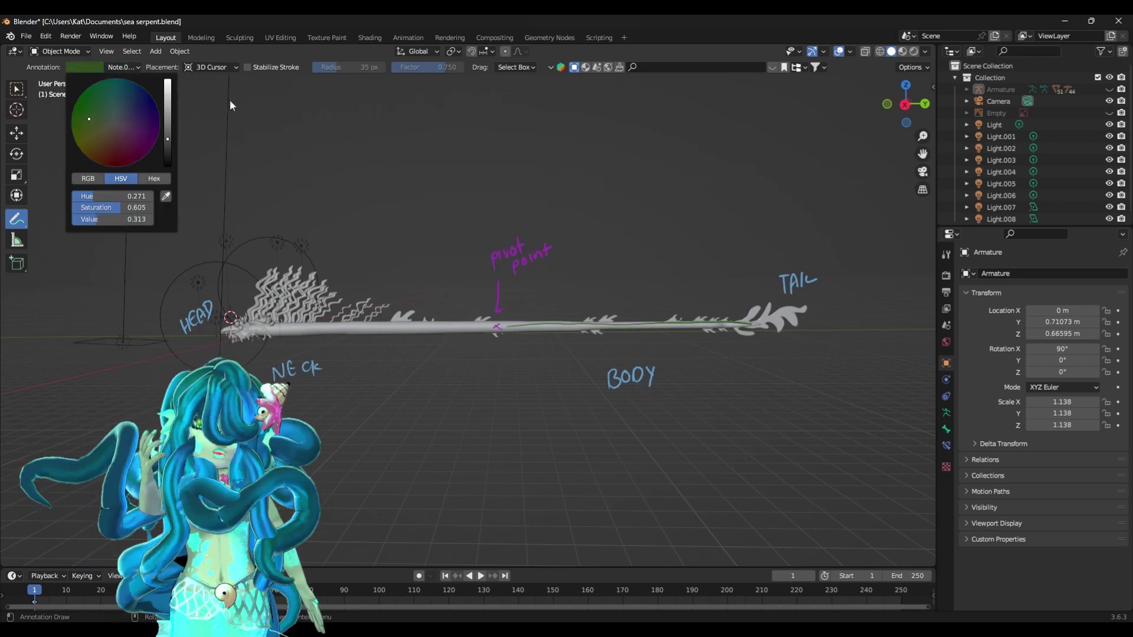
- Add another annotation layer in red and trace the serpent from the head to the pivot point
{"action": "left_click", "coordinate": [120, 68]}
{"action": "left_click", "coordinate": [53, 107]}
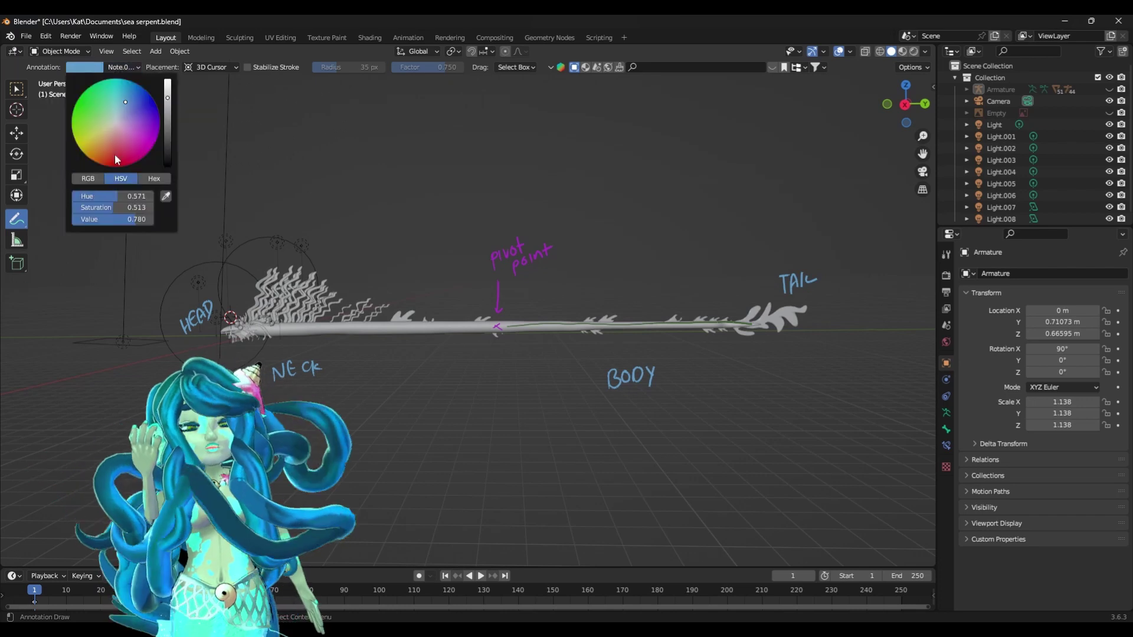
{"action": "left_click", "coordinate": [115, 153]}
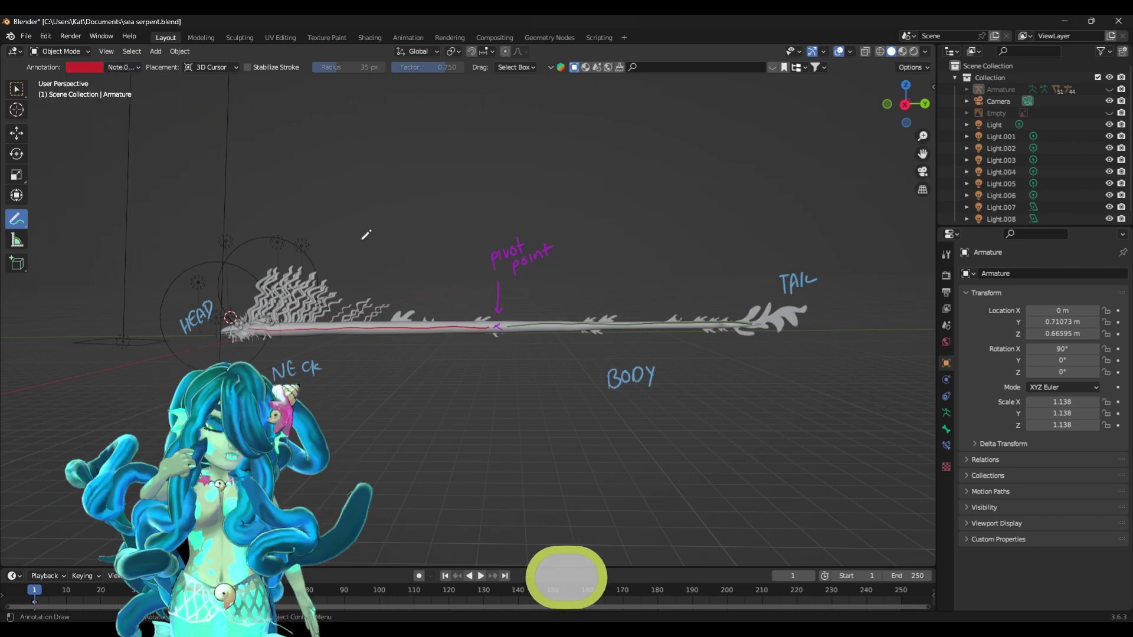
- List "strands", "face/fins", "dangles" and "body fins" in red under NECK and draw arrows up to the neck section
{"action": "left_click_drag", "start_coordinate": [298, 387], "coordinate": [332, 388]}
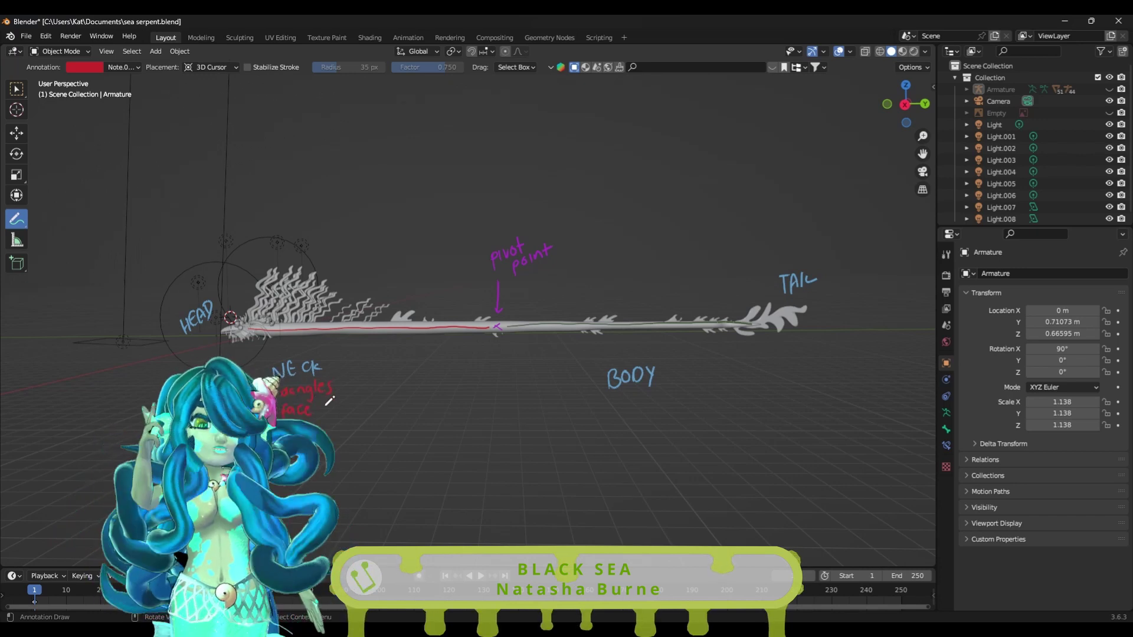
{"action": "key", "text": "ctrl+z"}
{"action": "key", "text": "ctrl+shift+z"}
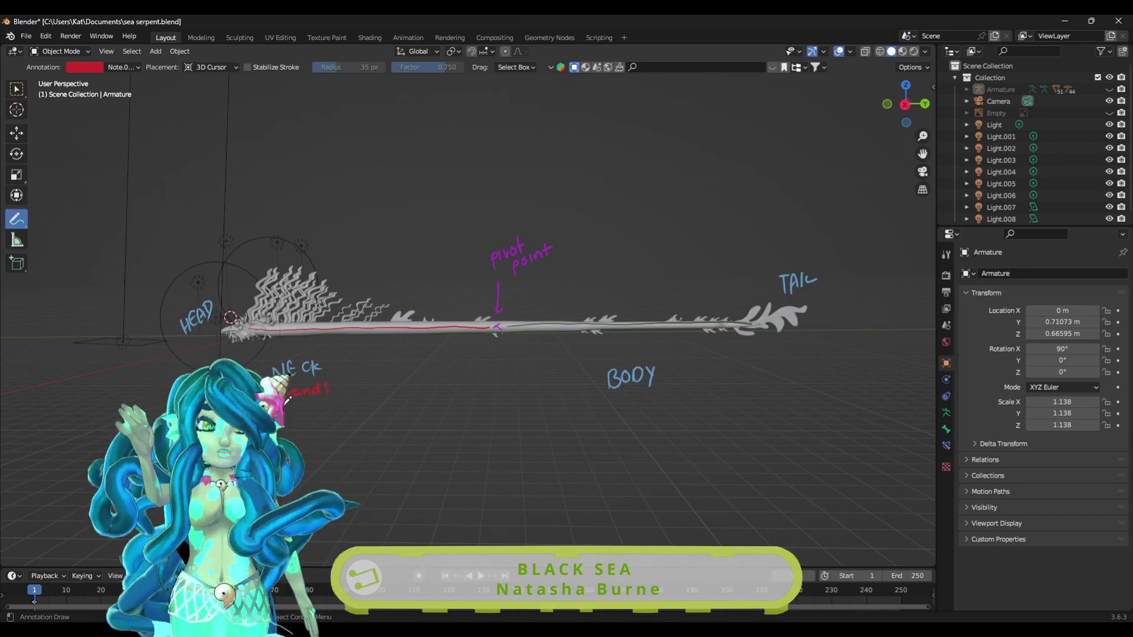
{"action": "left_click_drag", "start_coordinate": [313, 407], "coordinate": [345, 400]}
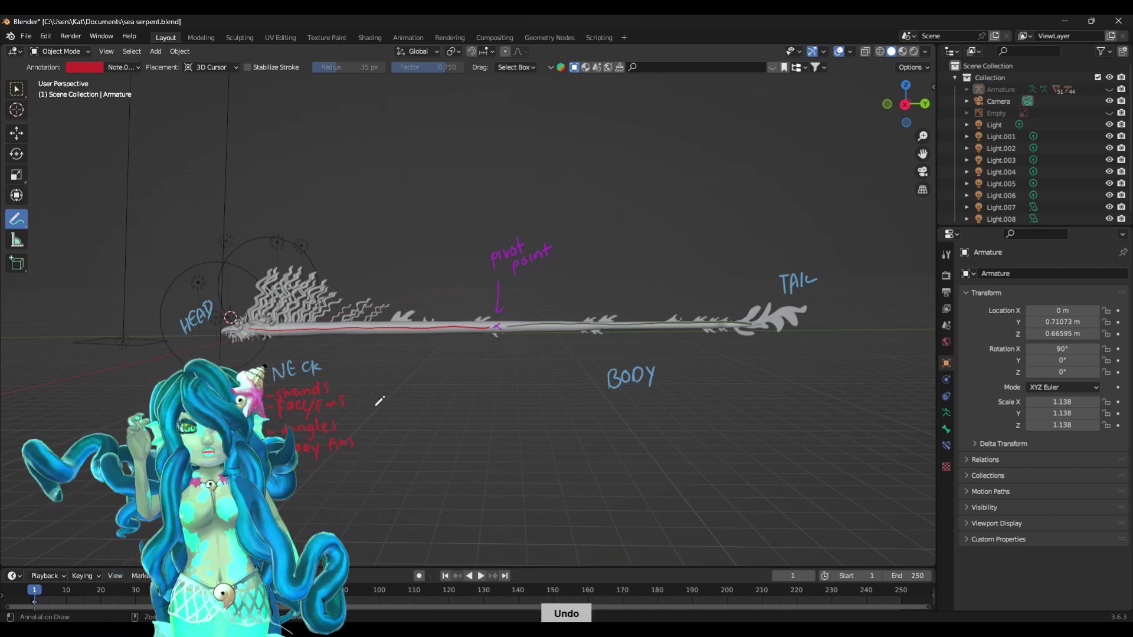
{"action": "mouse_move", "coordinate": [379, 401]}
{"action": "left_mouse_down"}
{"action": "mouse_move", "coordinate": [383, 354]}
{"action": "mouse_move", "coordinate": [421, 351]}
{"action": "left_mouse_up"}
- Add a bright green annotation layer, write "body fins" and "tail fin" under BODY, and draw arrows to the fins
{"action": "left_click", "coordinate": [84, 67]}
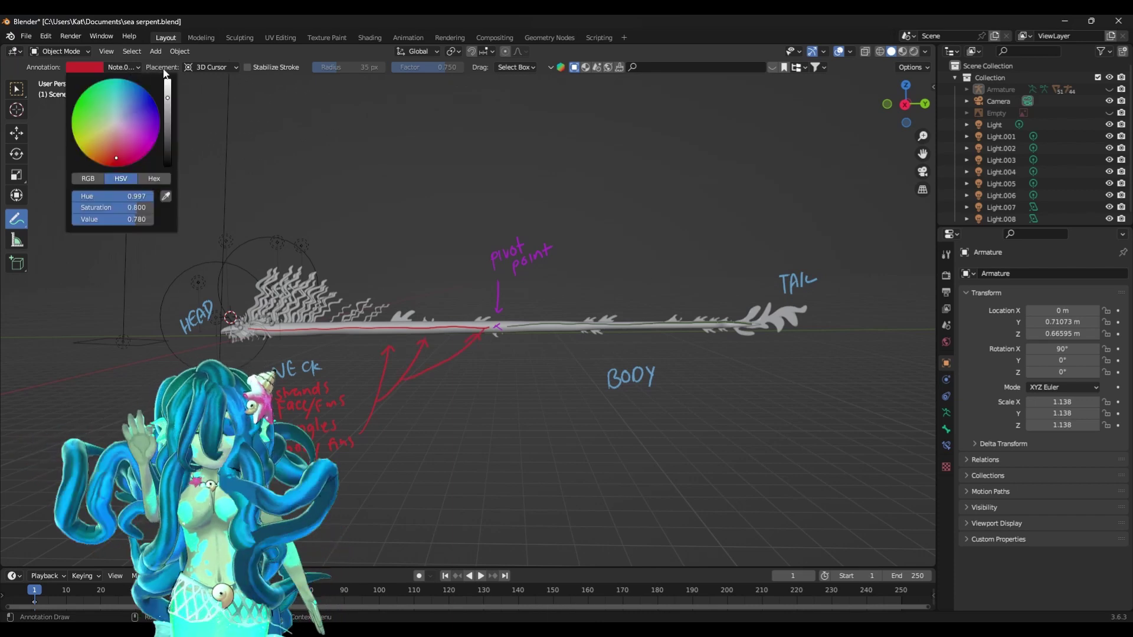
{"action": "left_click", "coordinate": [125, 66]}
{"action": "left_click", "coordinate": [84, 67]}
{"action": "left_click", "coordinate": [85, 103]}
{"action": "left_click_drag", "start_coordinate": [167, 110], "coordinate": [167, 115]}
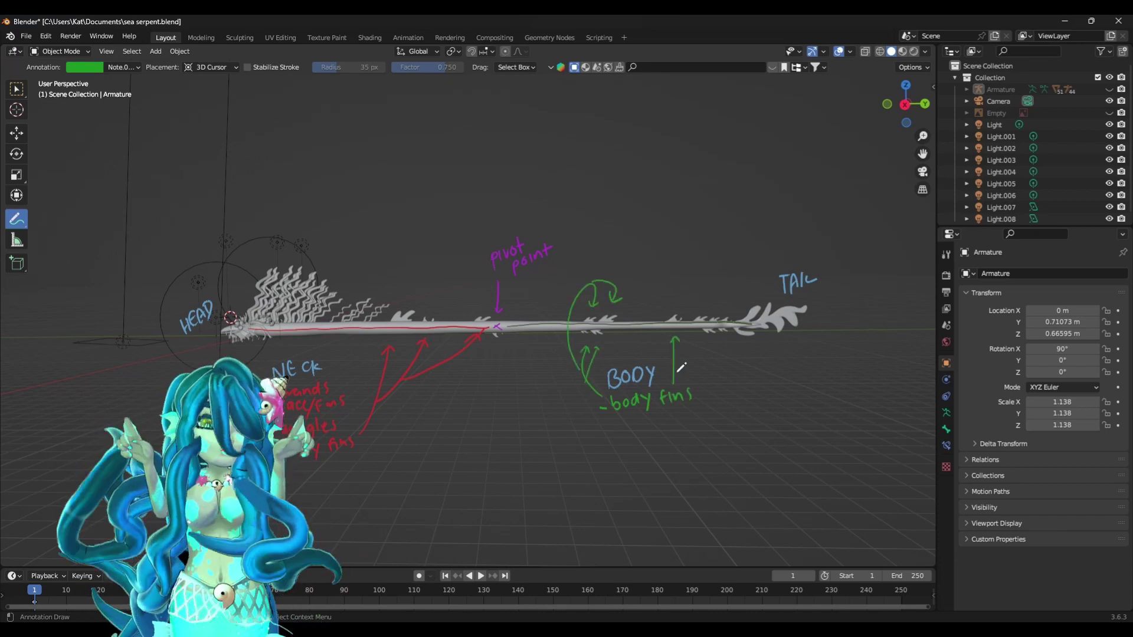
{"action": "key", "text": "ctrl+z"}
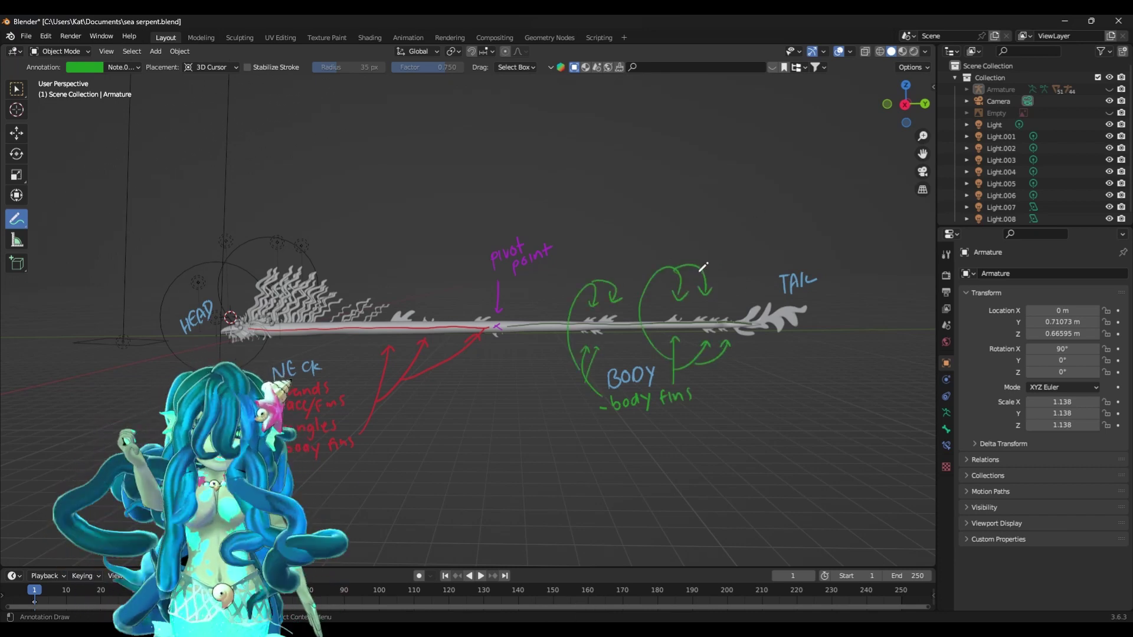
{"action": "key", "text": "ctrl+z"}
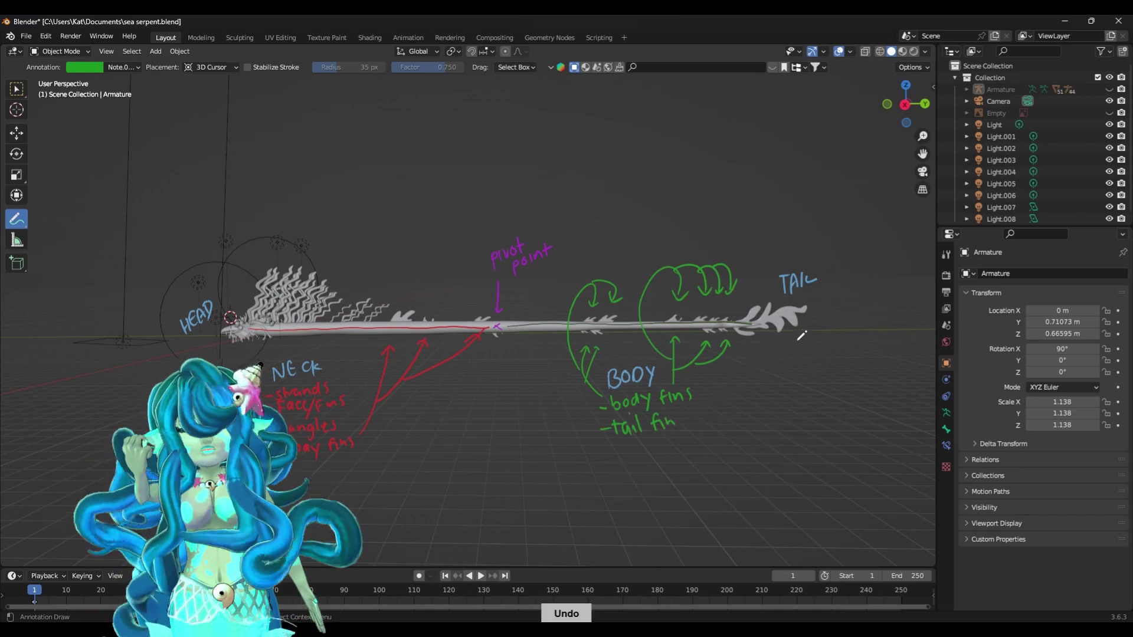
- Add a mint green annotation layer, trace the head and jaw bones, and write "head bone structure" below the head
{"action": "scroll", "coordinate": [236, 319], "scroll_direction": "up", "scroll_amount": 8}
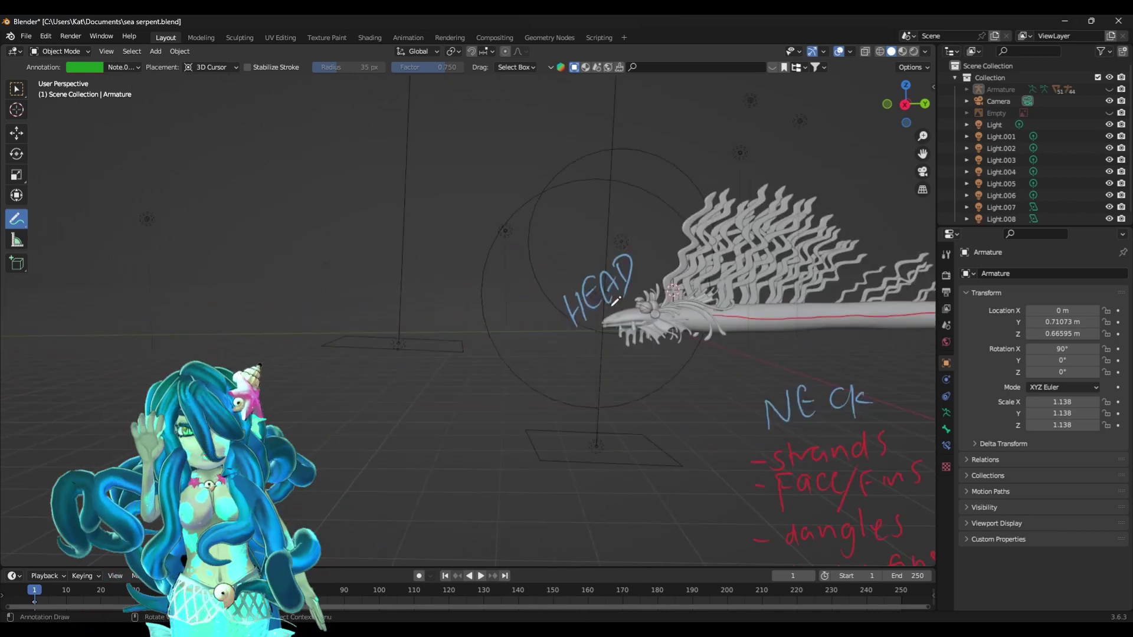
{"action": "left_click", "coordinate": [94, 67]}
{"action": "left_click", "coordinate": [130, 68]}
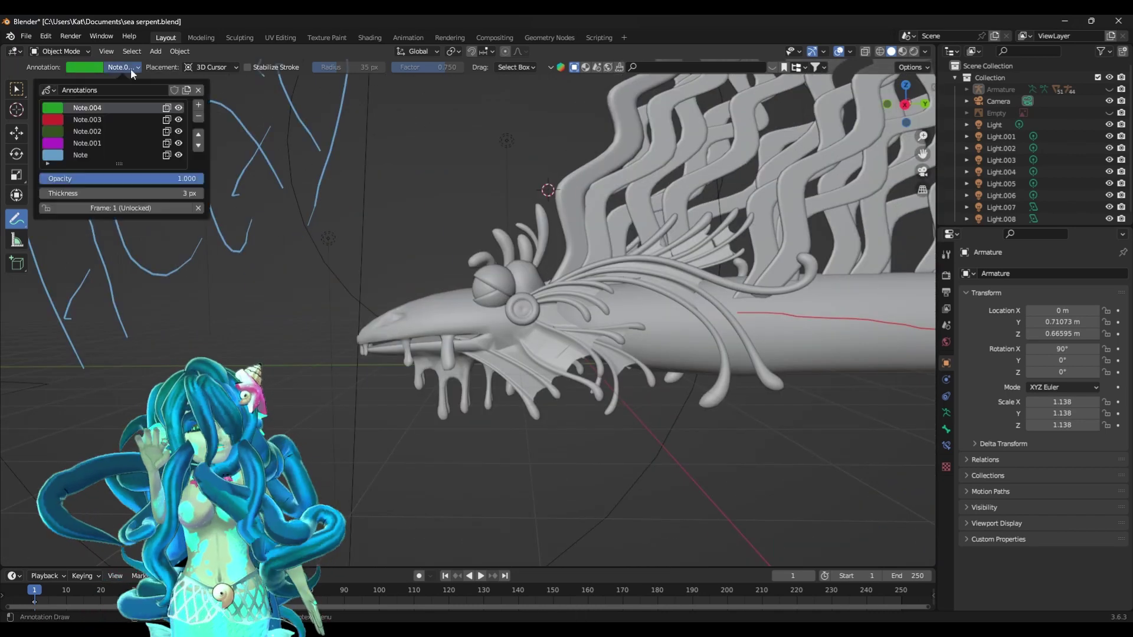
{"action": "left_click", "coordinate": [122, 90]}
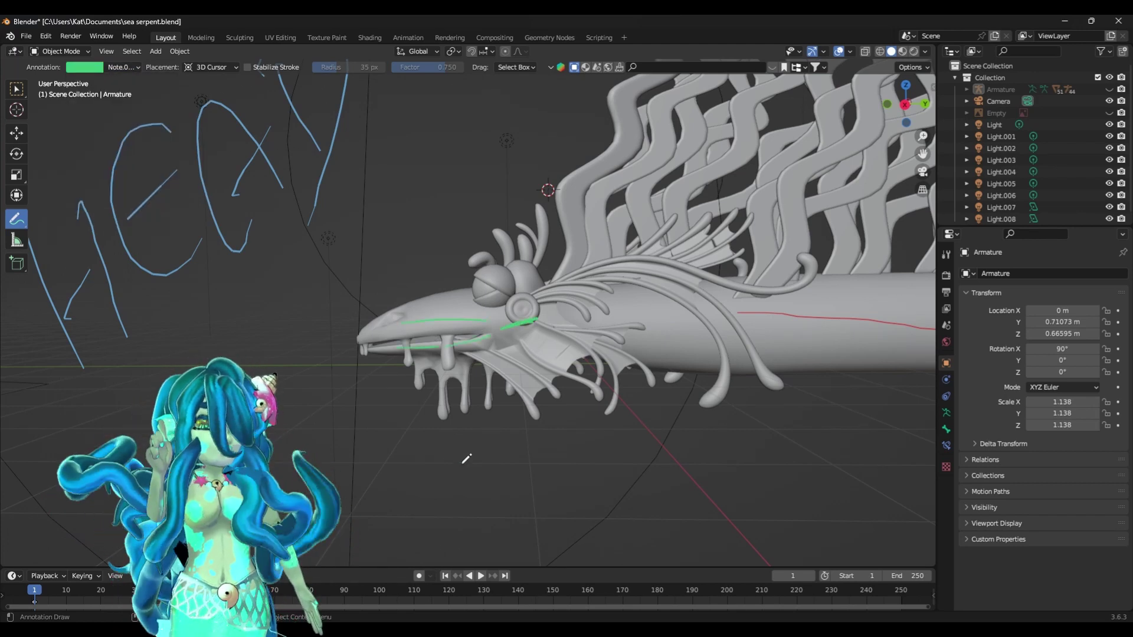
{"action": "key", "text": "ctrl+z"}
{"action": "key", "text": "ctrl+z"}
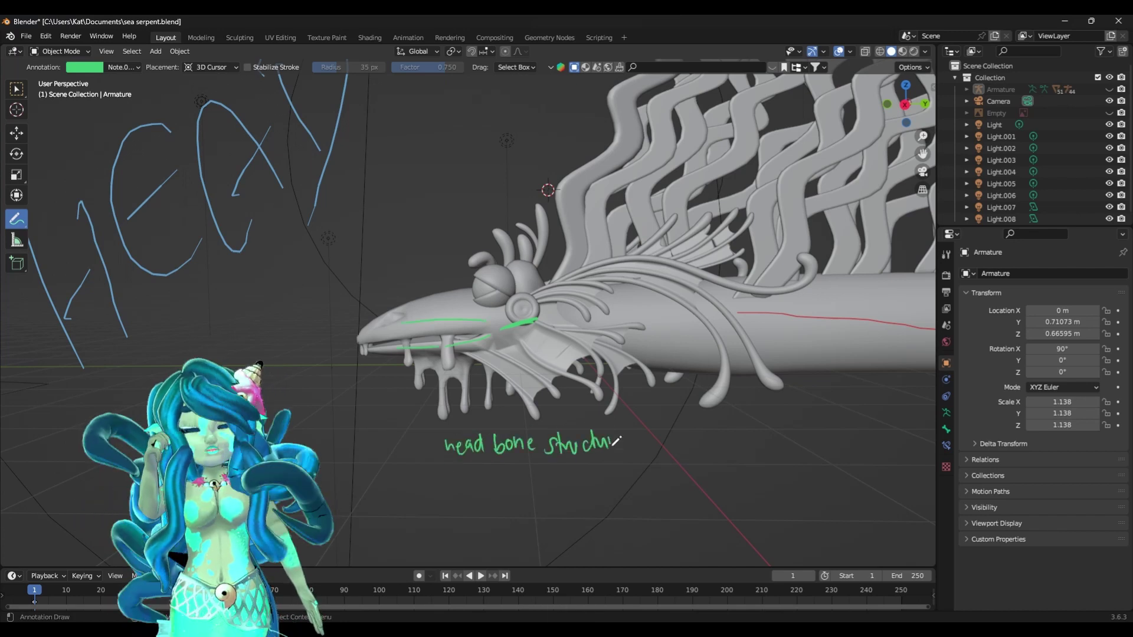
- Trace the head's fins and drips on a new lime annotation layer and write "children of head bones: FINS DRIPS"
{"action": "left_click", "coordinate": [122, 67]}
{"action": "left_click", "coordinate": [53, 134]}
{"action": "left_click", "coordinate": [99, 68]}
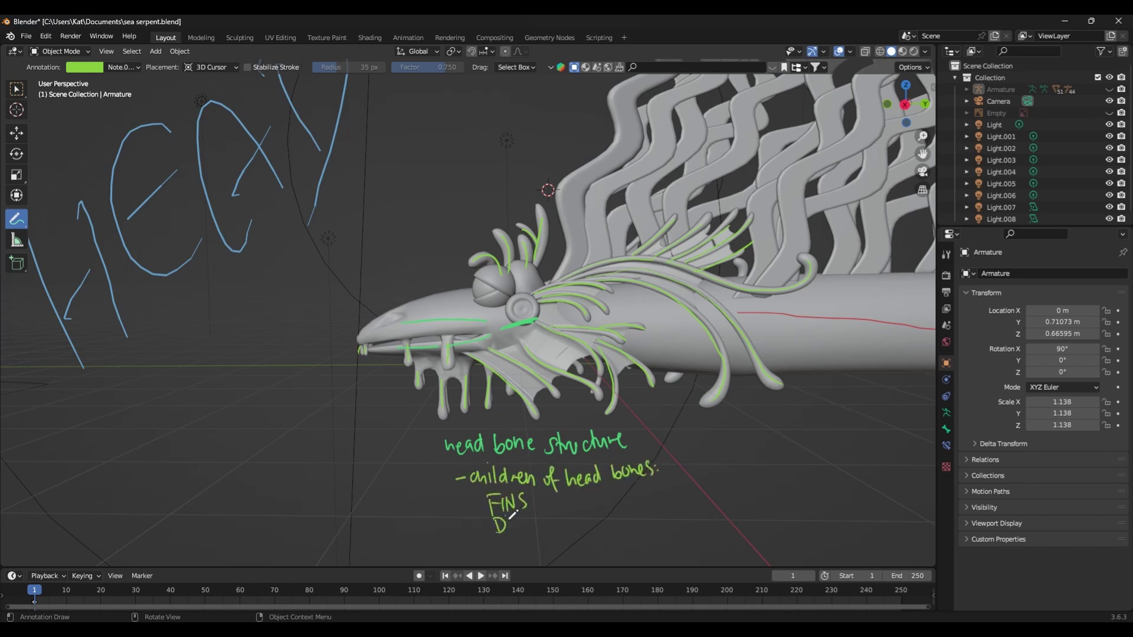
- Label the head, upper jaw and lower jaw bones with arrows on the mint green annotation layer
{"action": "left_click", "coordinate": [84, 66]}
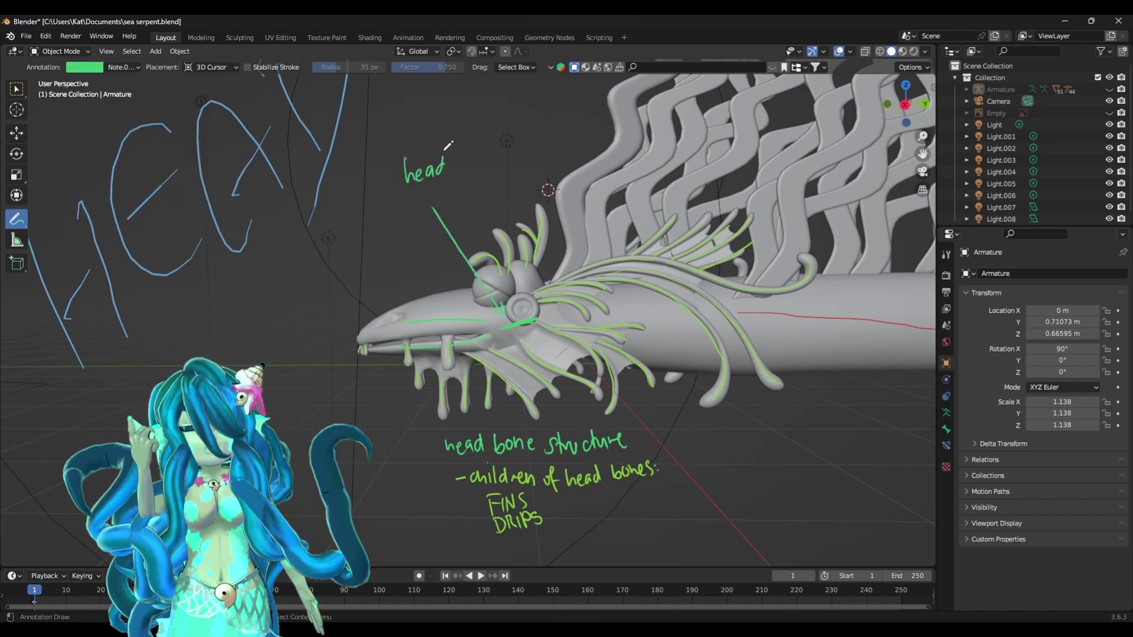
{"action": "left_click_drag", "start_coordinate": [373, 230], "coordinate": [405, 233]}
{"action": "key", "text": "ctrl+z"}
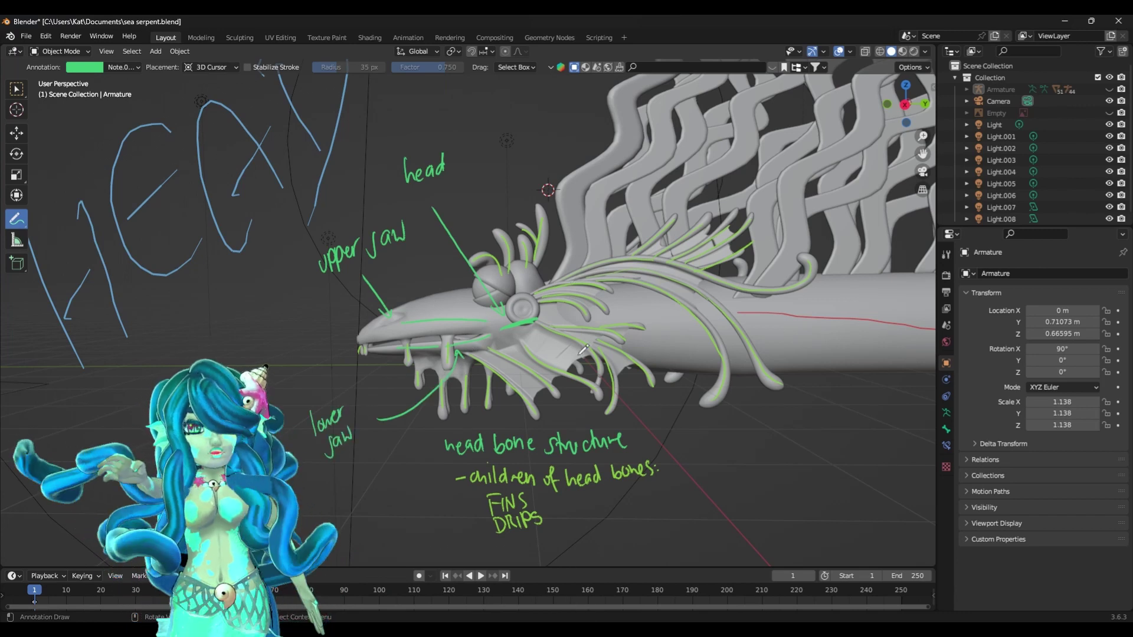
- In right orthographic view, mark the large neck fin with orchid "Fin Rig A Parent" and magenta "Fin Rig A Child" annotations on separate layers
{"action": "middle_click_drag", "start_coordinate": [583, 350], "coordinate": [488, 403]}
{"action": "left_click", "coordinate": [907, 104]}
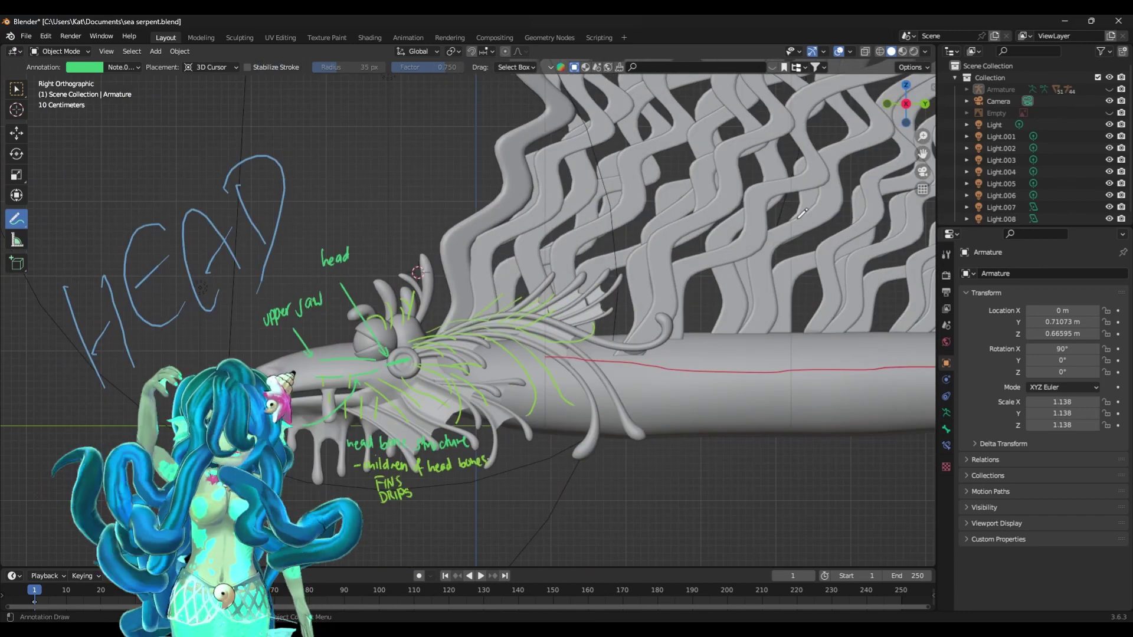
{"action": "scroll", "coordinate": [768, 240], "scroll_direction": "down", "scroll_amount": 1}
{"action": "scroll", "coordinate": [768, 241], "scroll_direction": "up", "scroll_amount": 2}
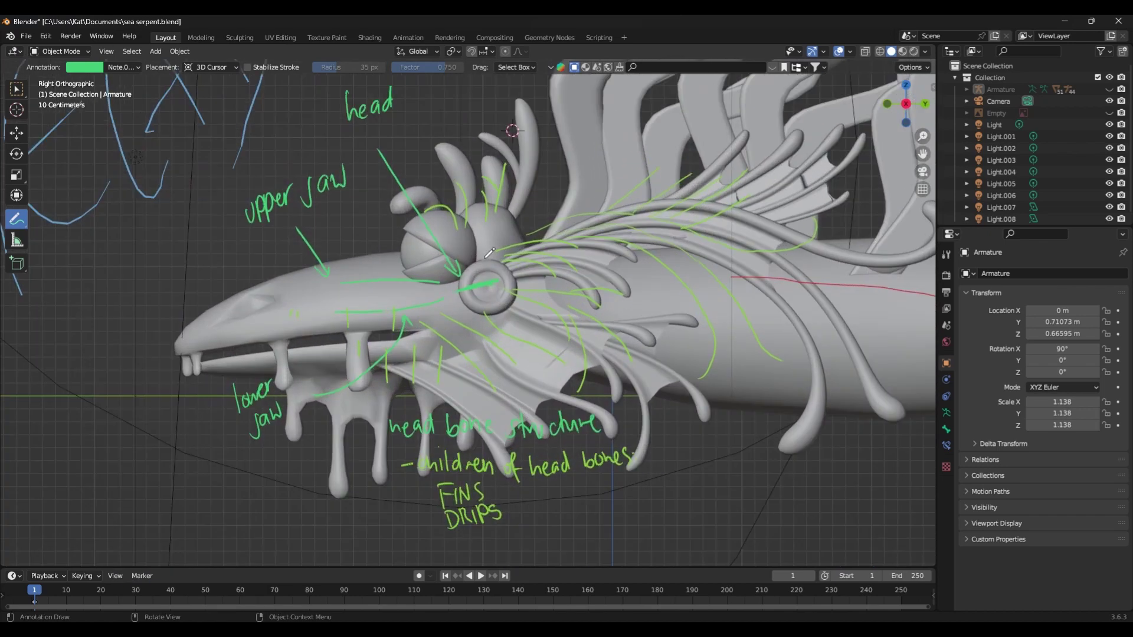
{"action": "scroll", "coordinate": [637, 236], "scroll_direction": "down", "scroll_amount": 4}
{"action": "left_click", "coordinate": [122, 67]}
{"action": "left_click", "coordinate": [118, 114]}
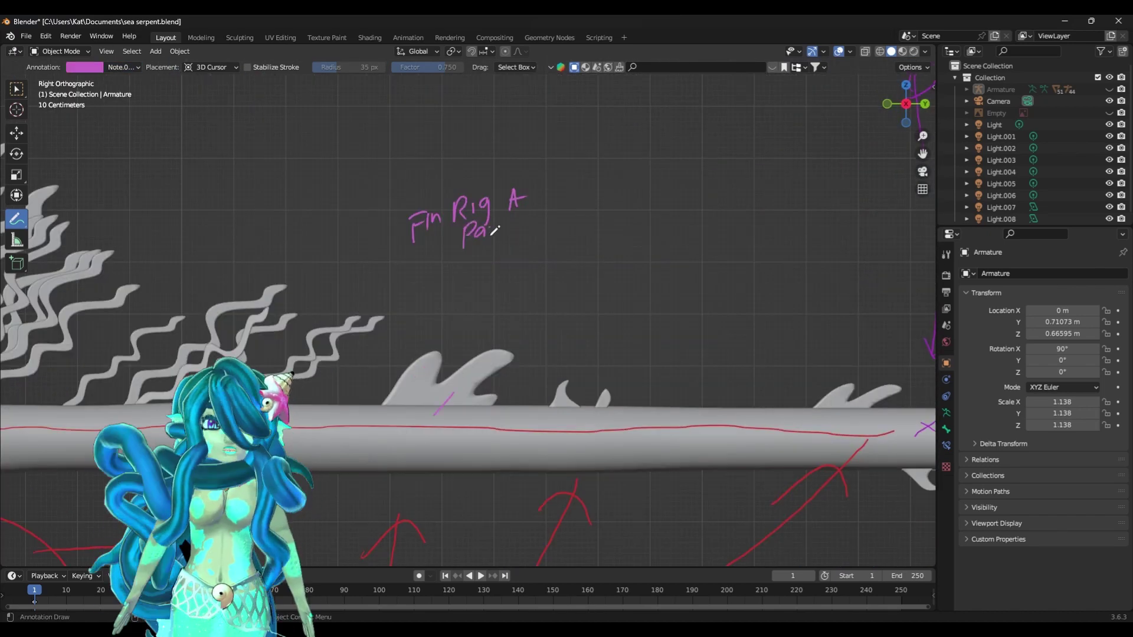
{"action": "left_click", "coordinate": [85, 66]}
{"action": "left_click", "coordinate": [118, 108]}
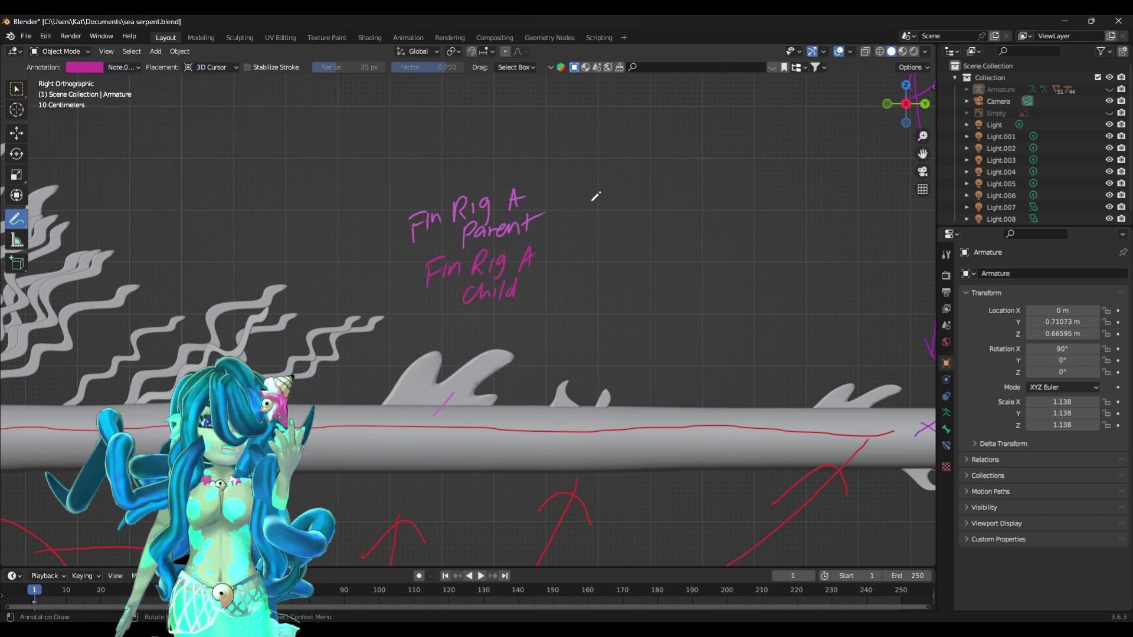
- Add a blue-violet annotation layer, write "Fin Rig B Parent" above the small neck fins, and mark the parent bone beneath them
{"action": "middle_click_drag", "start_coordinate": [636, 340], "coordinate": [468, 341], "text": "shift"}
{"action": "left_click", "coordinate": [84, 67]}
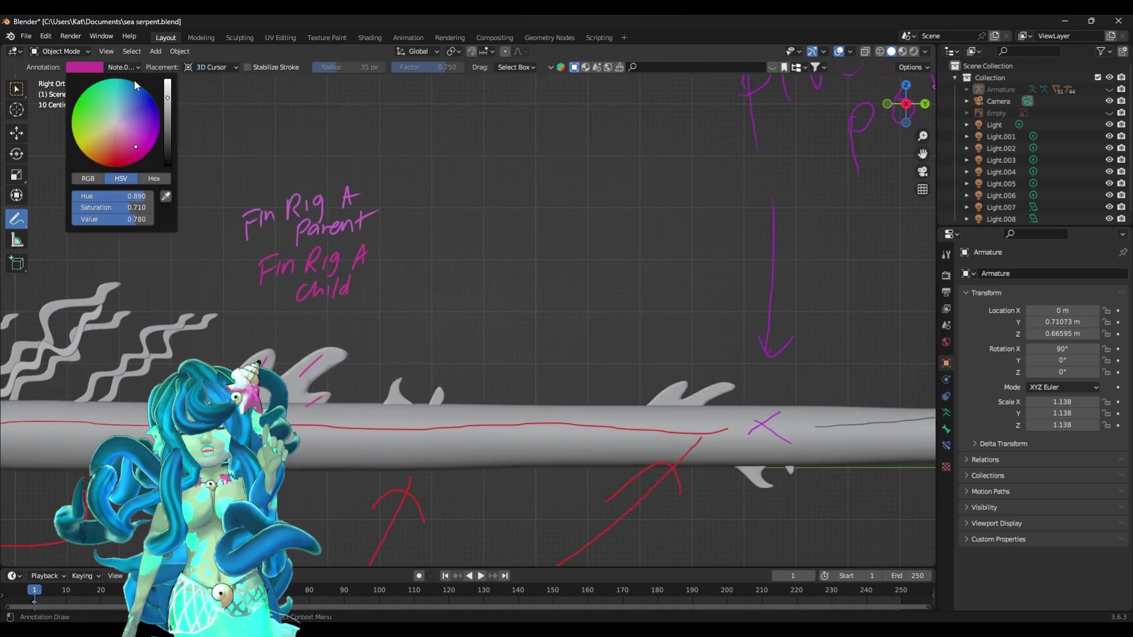
{"action": "left_click", "coordinate": [103, 142]}
{"action": "left_click", "coordinate": [131, 67]}
{"action": "left_click", "coordinate": [118, 114]}
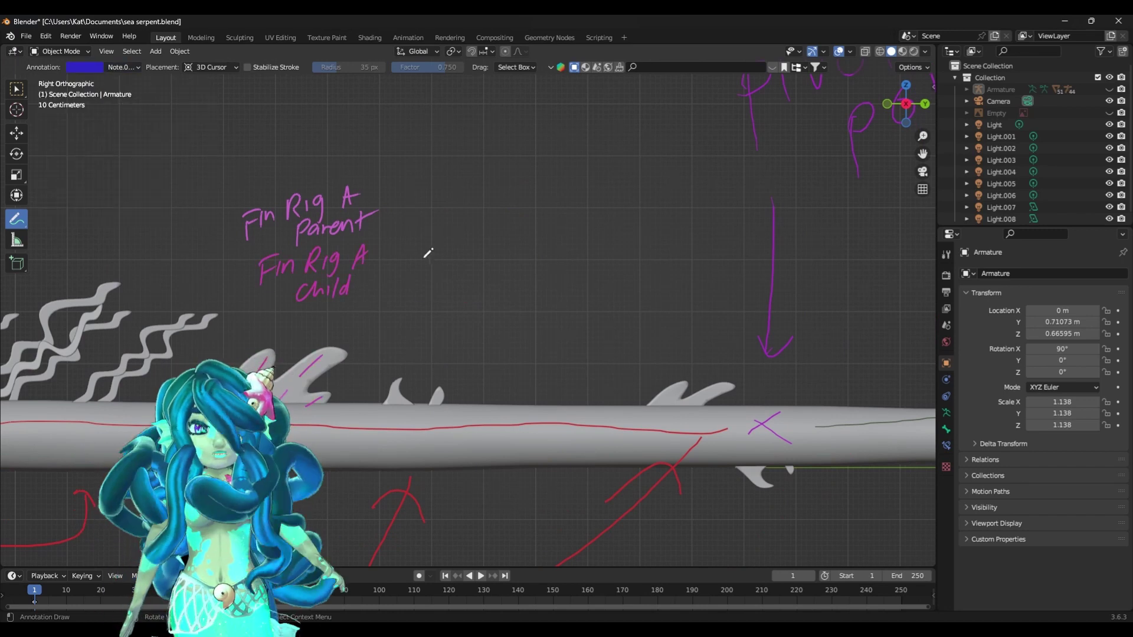
{"action": "left_click", "coordinate": [85, 67]}
{"action": "left_click", "coordinate": [121, 89]}
{"action": "left_click_drag", "start_coordinate": [406, 270], "coordinate": [400, 295]}
{"action": "left_click_drag", "start_coordinate": [403, 272], "coordinate": [513, 301]}
{"action": "left_click_drag", "start_coordinate": [420, 411], "coordinate": [407, 431]}
- Add a teal annotation layer and write "Fin Rig B Child" below the Fin Rig B parent label
{"action": "left_click", "coordinate": [85, 67]}
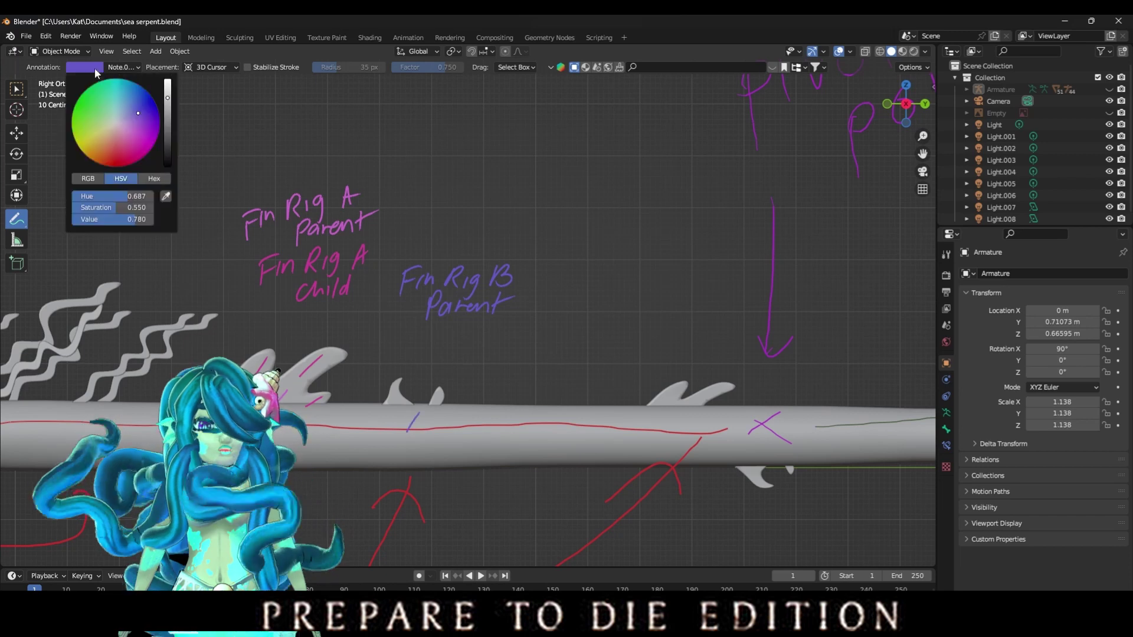
{"action": "left_click", "coordinate": [127, 66]}
{"action": "left_click", "coordinate": [85, 107]}
{"action": "left_click", "coordinate": [85, 67]}
{"action": "left_click", "coordinate": [121, 106]}
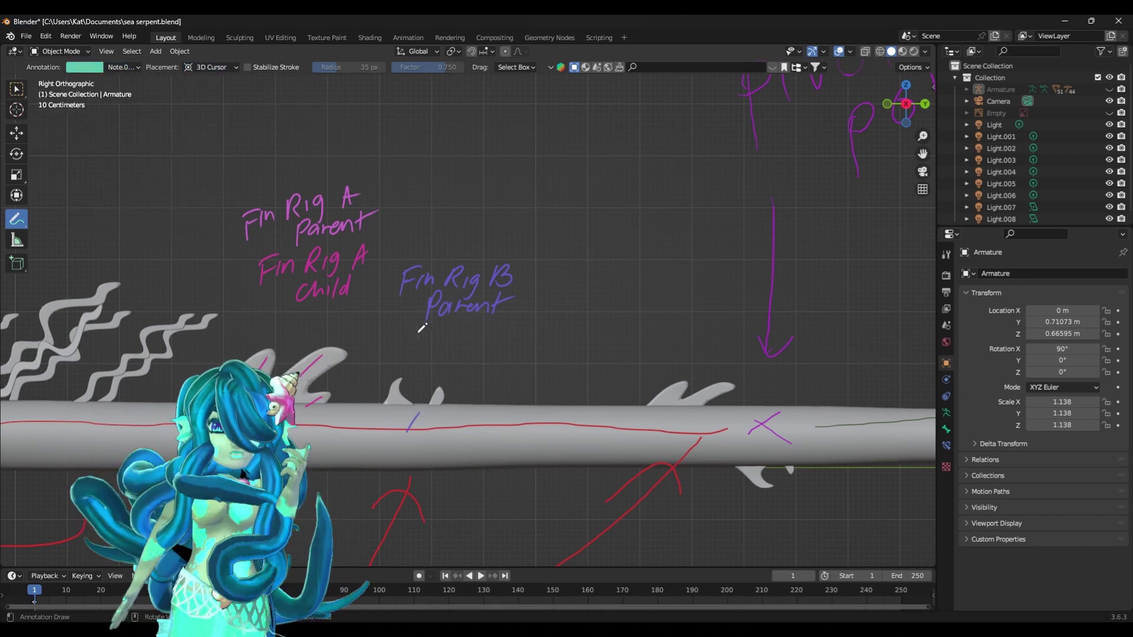
{"action": "left_click_drag", "start_coordinate": [417, 328], "coordinate": [413, 350]}
{"action": "left_click_drag", "start_coordinate": [415, 329], "coordinate": [426, 327]}
{"action": "left_click_drag", "start_coordinate": [429, 340], "coordinate": [441, 345]}
{"action": "left_click_drag", "start_coordinate": [455, 328], "coordinate": [453, 342]}
{"action": "left_click_drag", "start_coordinate": [454, 330], "coordinate": [466, 344]}
{"action": "left_click_drag", "start_coordinate": [469, 332], "coordinate": [488, 352]}
{"action": "mouse_move", "coordinate": [499, 322]}
{"action": "left_mouse_down"}
{"action": "mouse_move", "coordinate": [514, 341]}
{"action": "mouse_move", "coordinate": [488, 373]}
{"action": "left_mouse_up"}
{"action": "left_click_drag", "start_coordinate": [491, 354], "coordinate": [516, 372]}
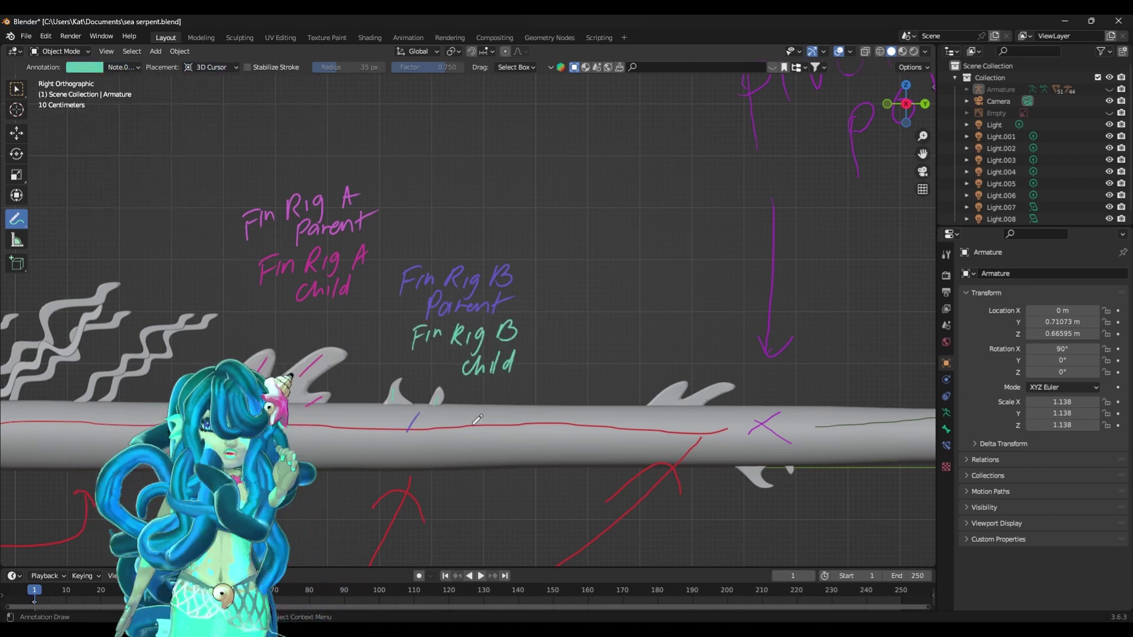
- Try to bracket the fin rig labels, write "Repeat" in teal, and draw arrows to all remaining body fins
{"action": "middle_click_drag", "start_coordinate": [665, 307], "coordinate": [377, 323], "text": "shift"}
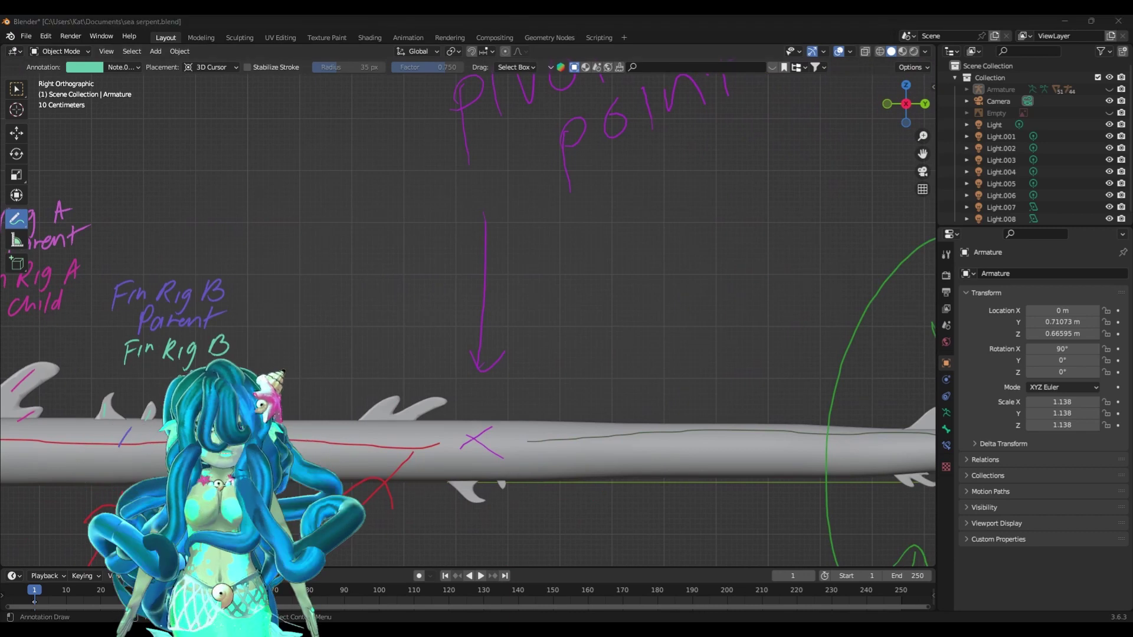
{"action": "scroll", "coordinate": [576, 371], "scroll_direction": "down", "scroll_amount": 2}
{"action": "scroll", "coordinate": [530, 343], "scroll_direction": "up", "scroll_amount": 2}
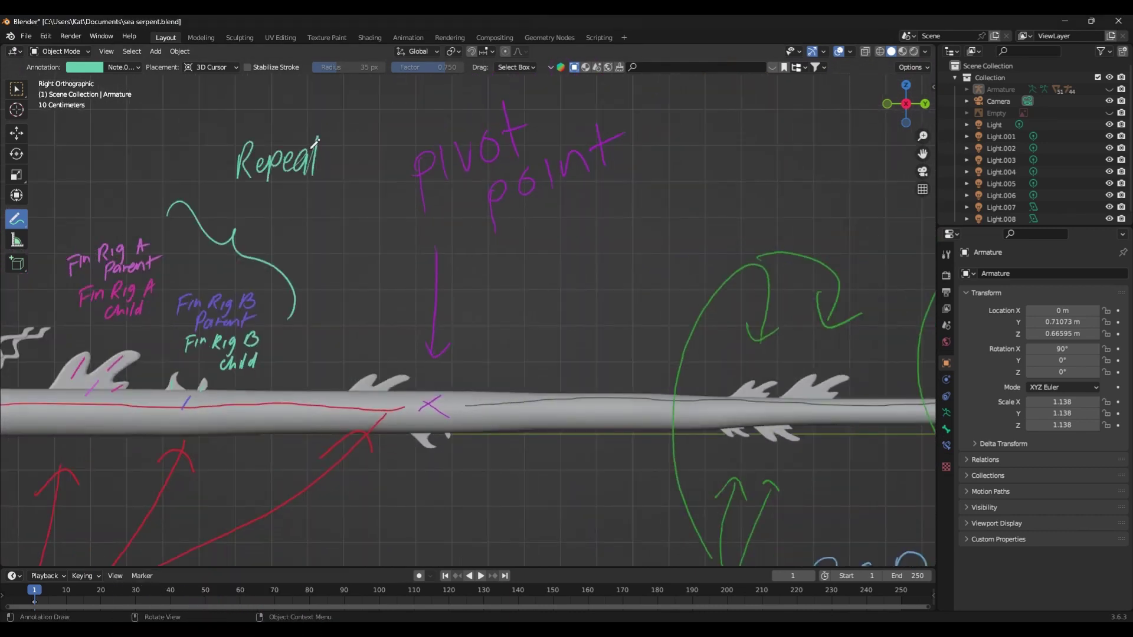
{"action": "left_click_drag", "start_coordinate": [333, 194], "coordinate": [380, 343]}
{"action": "left_click_drag", "start_coordinate": [413, 268], "coordinate": [767, 331]}
{"action": "left_click_drag", "start_coordinate": [767, 278], "coordinate": [850, 360]}
{"action": "key", "text": "Home"}
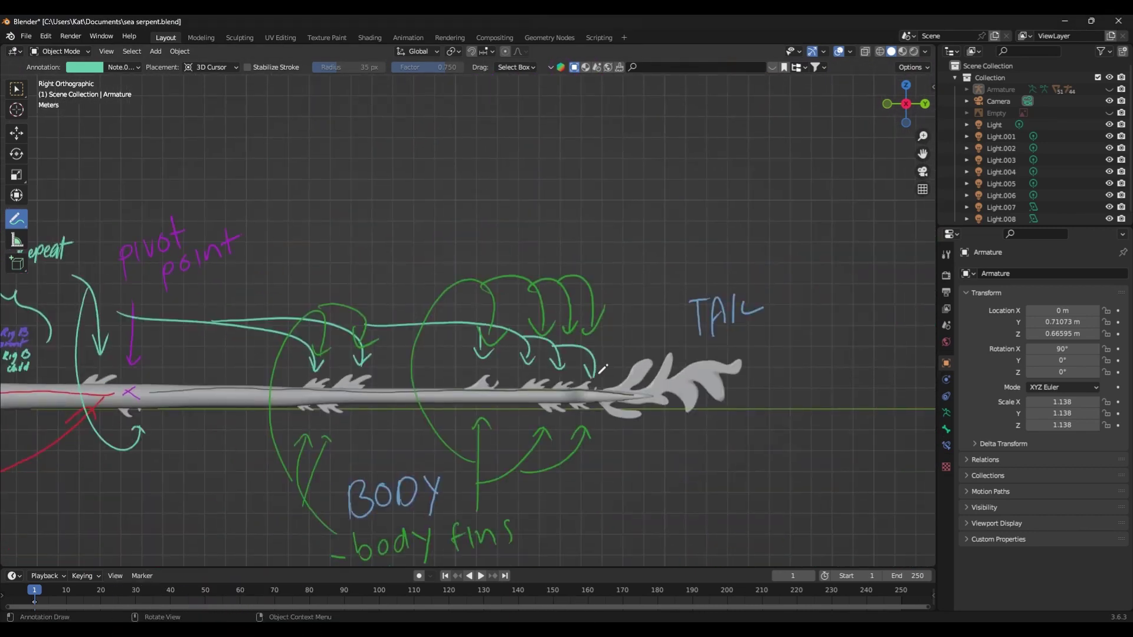
{"action": "key", "text": "ctrl+z"}
{"action": "key", "text": "ctrl+z"}
{"action": "key", "text": "ctrl+z"}
- Mark the remaining fins with teal "Repeat Fin Rig B" and orchid "Repeat Fin Rig A" notes and arrows
{"action": "scroll", "coordinate": [538, 302], "scroll_direction": "up", "scroll_amount": 3}
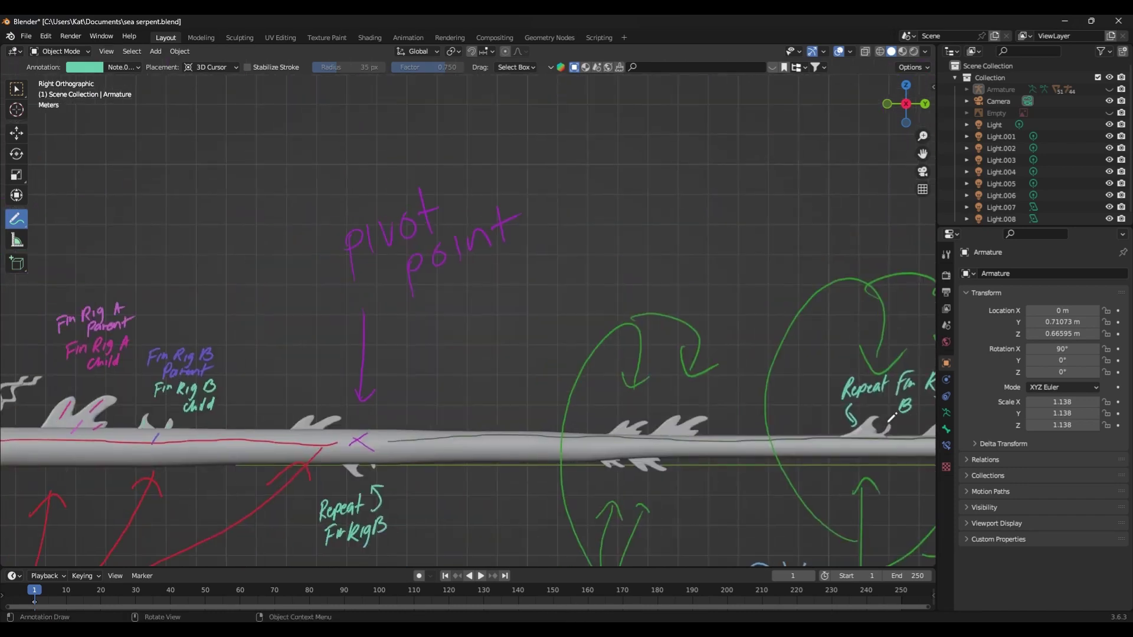
{"action": "left_click", "coordinate": [122, 67]}
{"action": "left_click", "coordinate": [89, 101]}
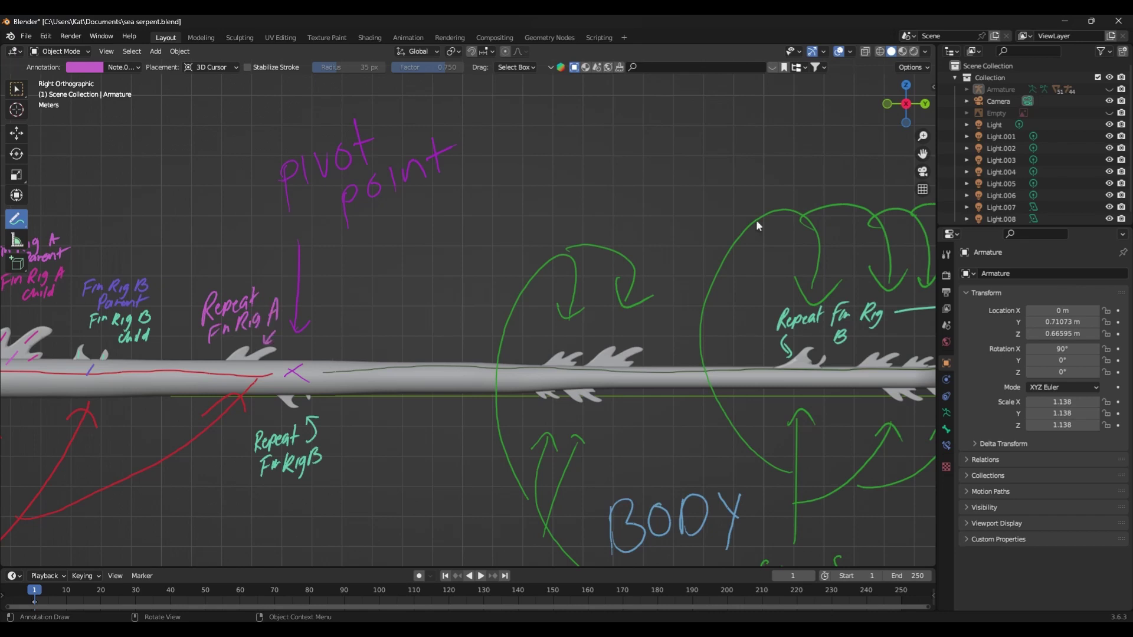
{"action": "middle_click_drag", "start_coordinate": [553, 424], "coordinate": [145, 439], "text": "shift"}
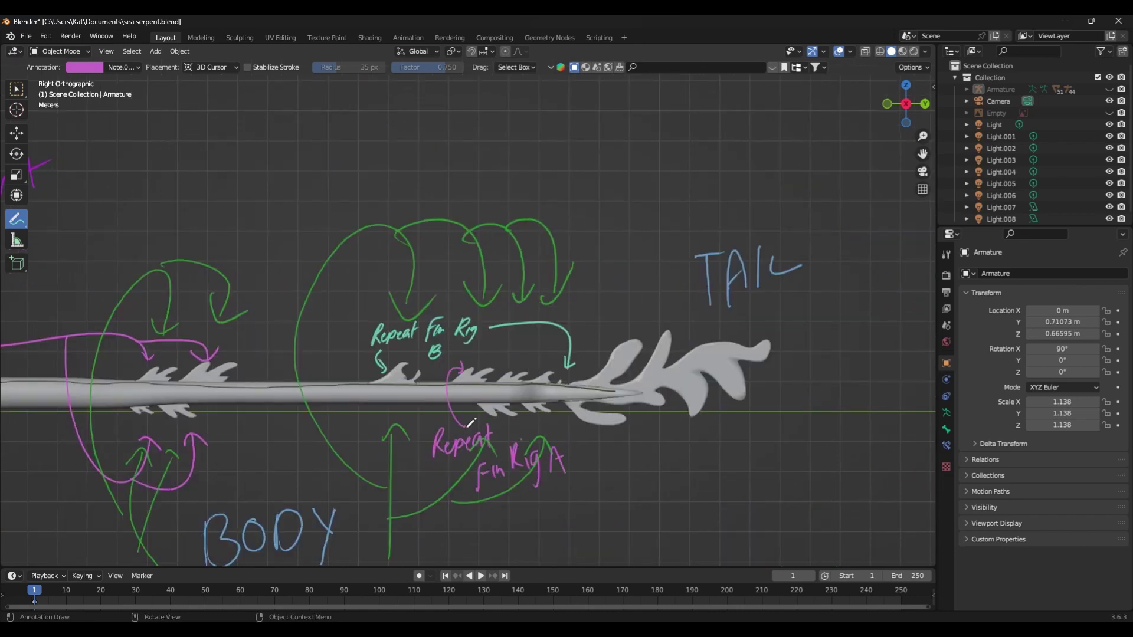
- Add an orange annotation layer for the tail
{"action": "left_click", "coordinate": [84, 67]}
{"action": "left_click", "coordinate": [138, 106]}
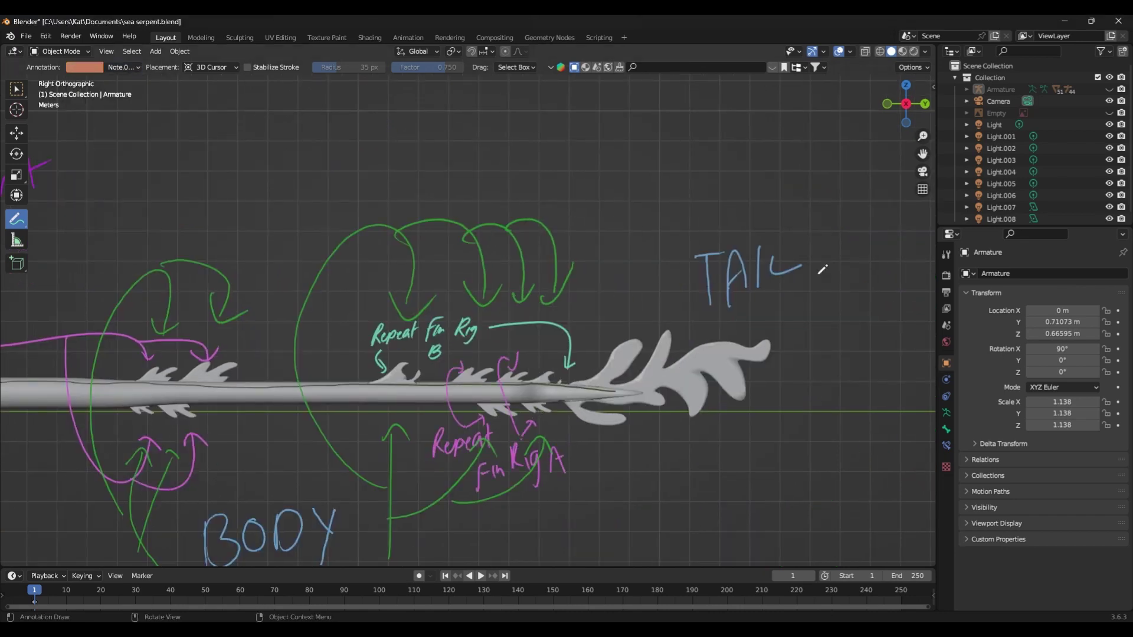
- Try to trace each lobe of the tail fin in orange and start a label below TAIL
{"action": "left_click_drag", "start_coordinate": [625, 352], "coordinate": [608, 377]}
{"action": "left_click_drag", "start_coordinate": [662, 337], "coordinate": [647, 379]}
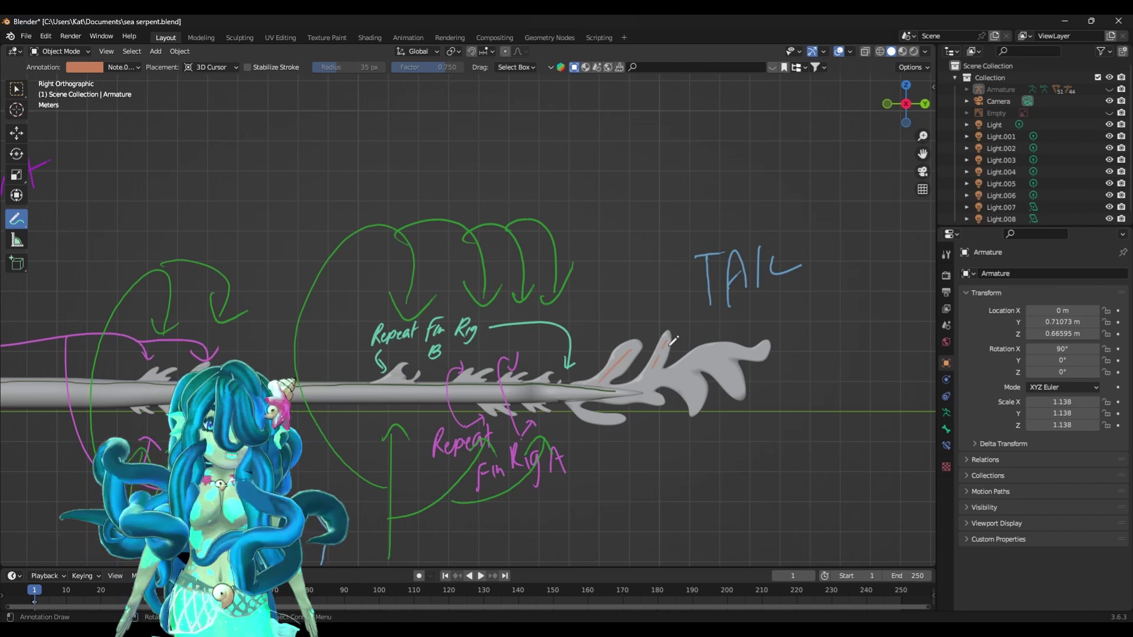
{"action": "mouse_move", "coordinate": [748, 373]}
{"action": "left_mouse_down"}
{"action": "mouse_move", "coordinate": [718, 394]}
{"action": "mouse_move", "coordinate": [646, 402]}
{"action": "left_mouse_up"}
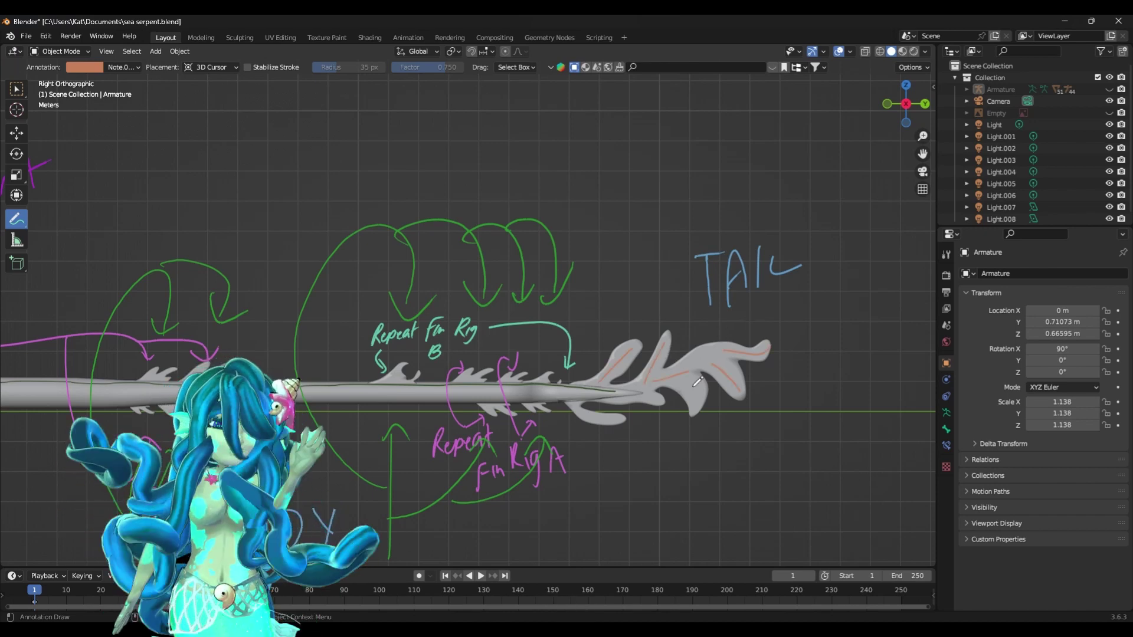
{"action": "left_click_drag", "start_coordinate": [699, 353], "coordinate": [670, 367]}
{"action": "left_click_drag", "start_coordinate": [757, 295], "coordinate": [762, 302]}
{"action": "mouse_move", "coordinate": [770, 300]}
{"action": "left_mouse_down"}
{"action": "mouse_move", "coordinate": [832, 294]}
{"action": "mouse_move", "coordinate": [770, 311]}
{"action": "left_mouse_up"}
{"action": "key", "text": "ctrl+z"}
{"action": "key", "text": "ctrl+z"}
{"action": "key", "text": "ctrl+z"}
{"action": "key", "text": "ctrl+z"}
{"action": "key", "text": "ctrl+z"}
{"action": "key", "text": "ctrl+z"}
{"action": "key", "text": "ctrl+z"}
- Write "parent" in orange below TAIL and trace the parent bone through the middle of the tail fin
{"action": "left_click_drag", "start_coordinate": [773, 304], "coordinate": [843, 286]}
{"action": "mouse_move", "coordinate": [708, 348]}
{"action": "left_mouse_down"}
{"action": "mouse_move", "coordinate": [660, 377]}
{"action": "mouse_move", "coordinate": [605, 377]}
{"action": "left_mouse_up"}
- Trace the tail fin's lobes on a new yellow annotation layer and draw a distressed face below the tail
{"action": "left_click", "coordinate": [122, 67]}
{"action": "left_click", "coordinate": [77, 111]}
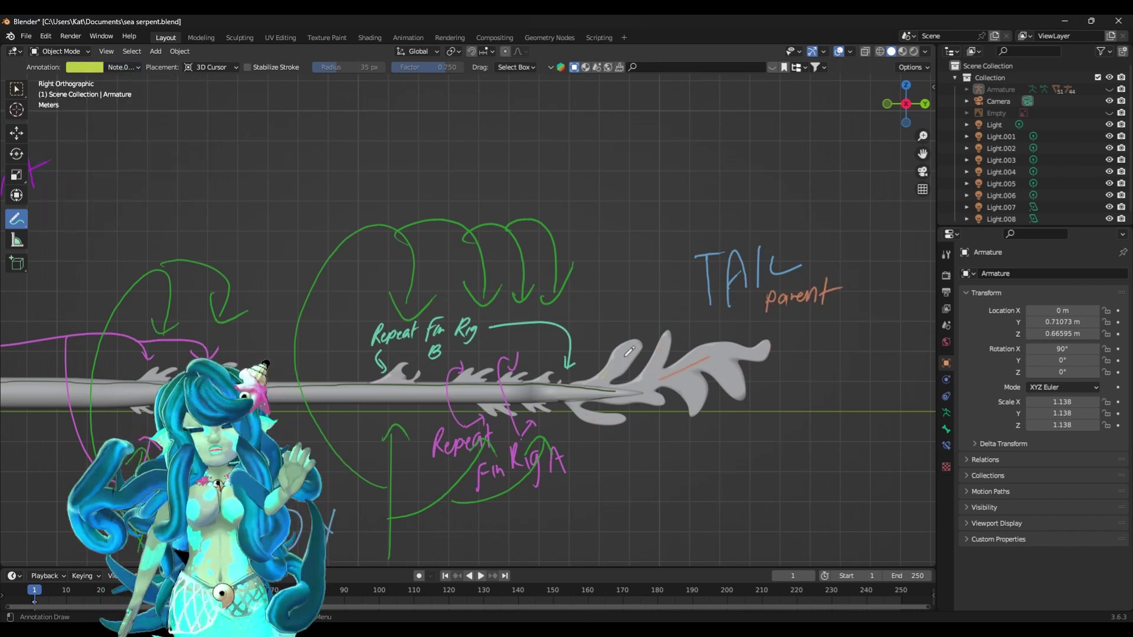
{"action": "left_click_drag", "start_coordinate": [661, 351], "coordinate": [648, 377]}
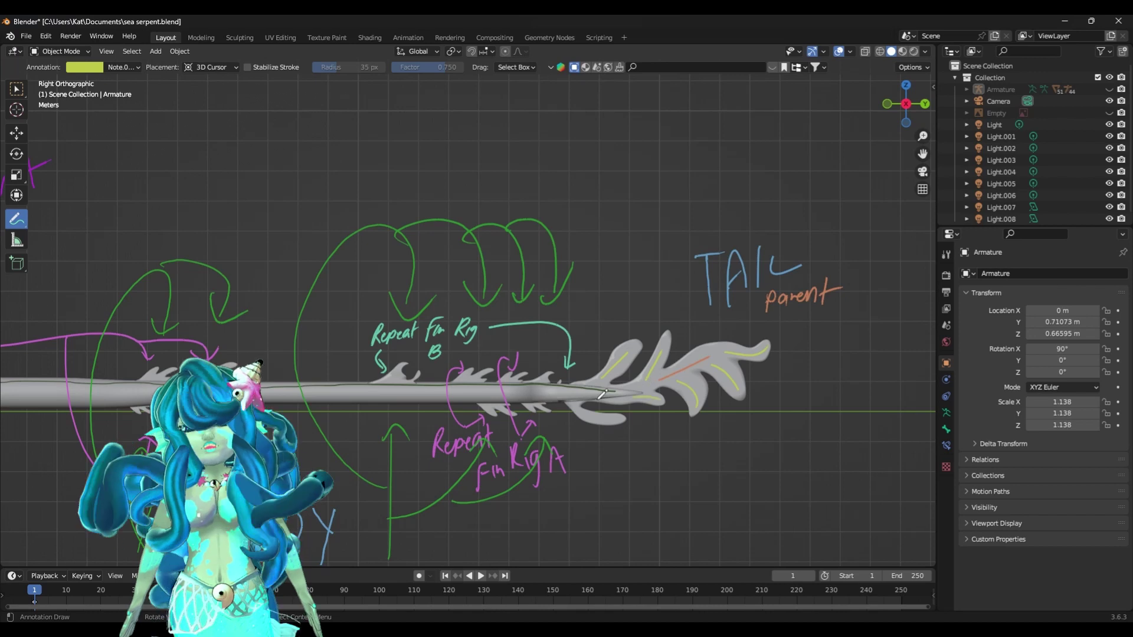
{"action": "scroll", "coordinate": [819, 332], "scroll_direction": "down", "scroll_amount": 5}
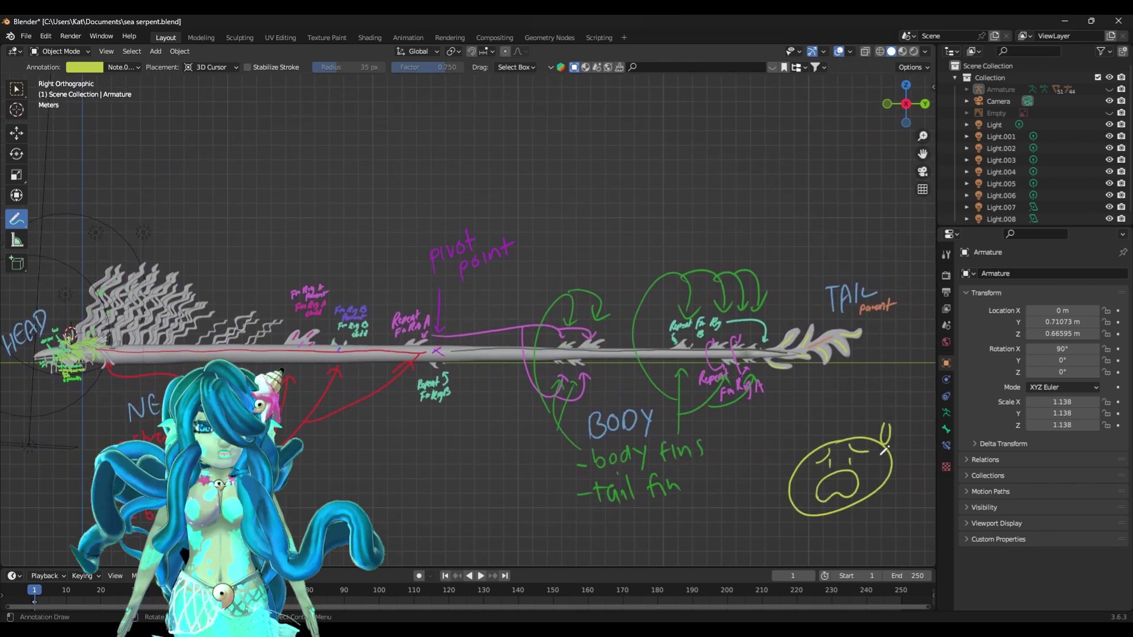
- Add short yellow annotation strokes beneath the distressed face below the tail
{"action": "left_click_drag", "start_coordinate": [831, 520], "coordinate": [828, 539]}
{"action": "left_click_drag", "start_coordinate": [825, 530], "coordinate": [840, 523]}
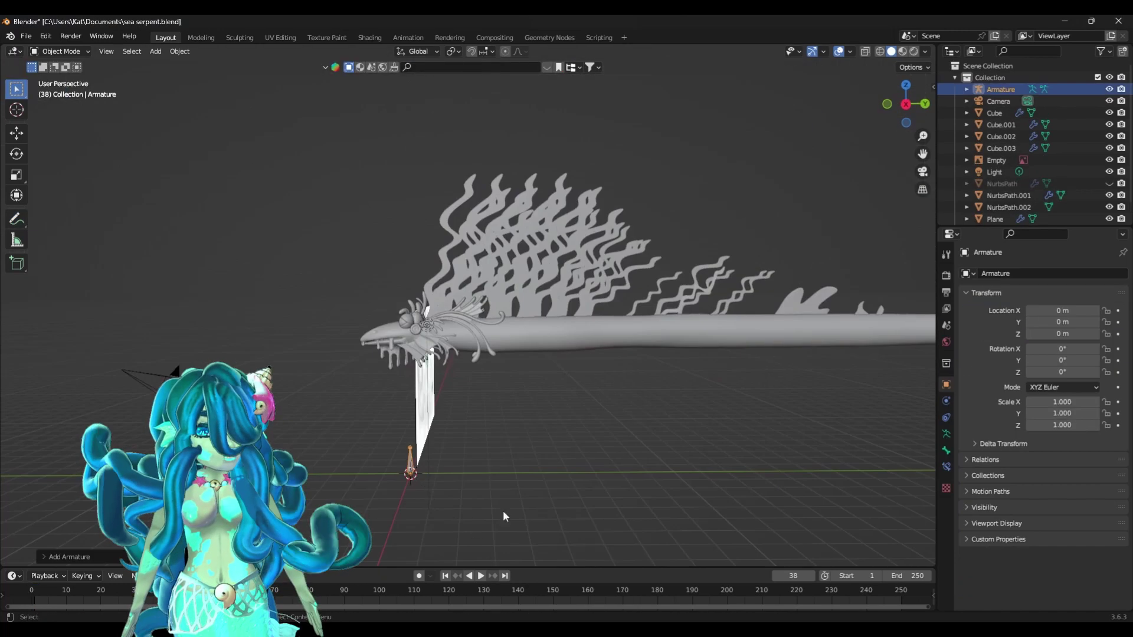
- Move the new armature's bones into position inside the serpent's head and name the bone Head
{"action": "key", "text": "g"}
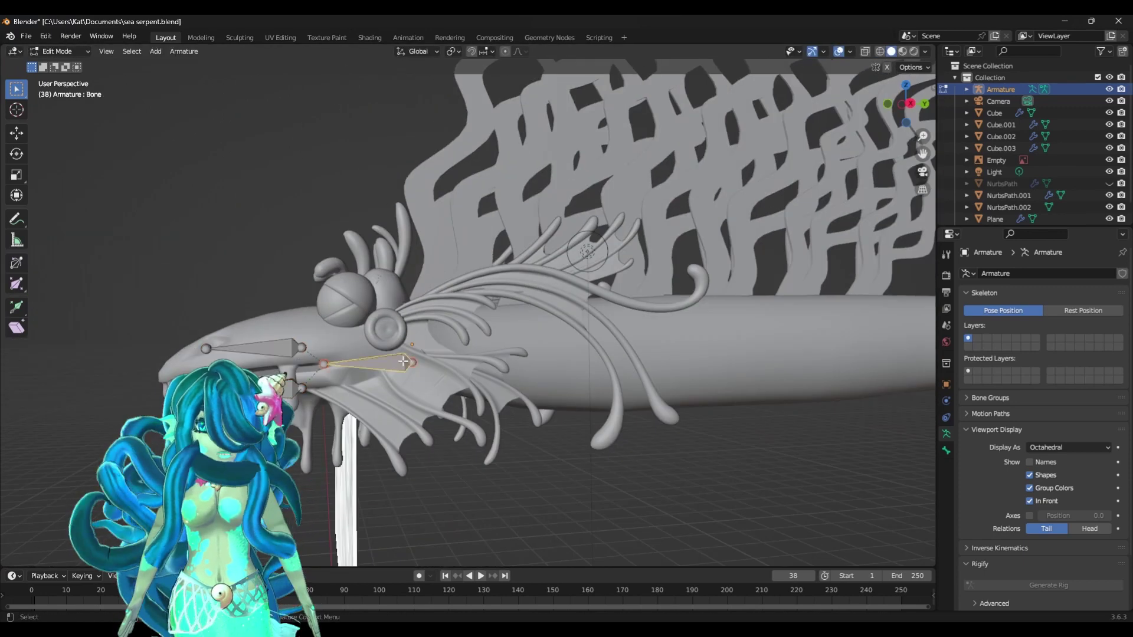
{"action": "left_click", "coordinate": [946, 450]}
{"action": "left_click", "coordinate": [991, 273]}
{"action": "type", "text": "Head"}
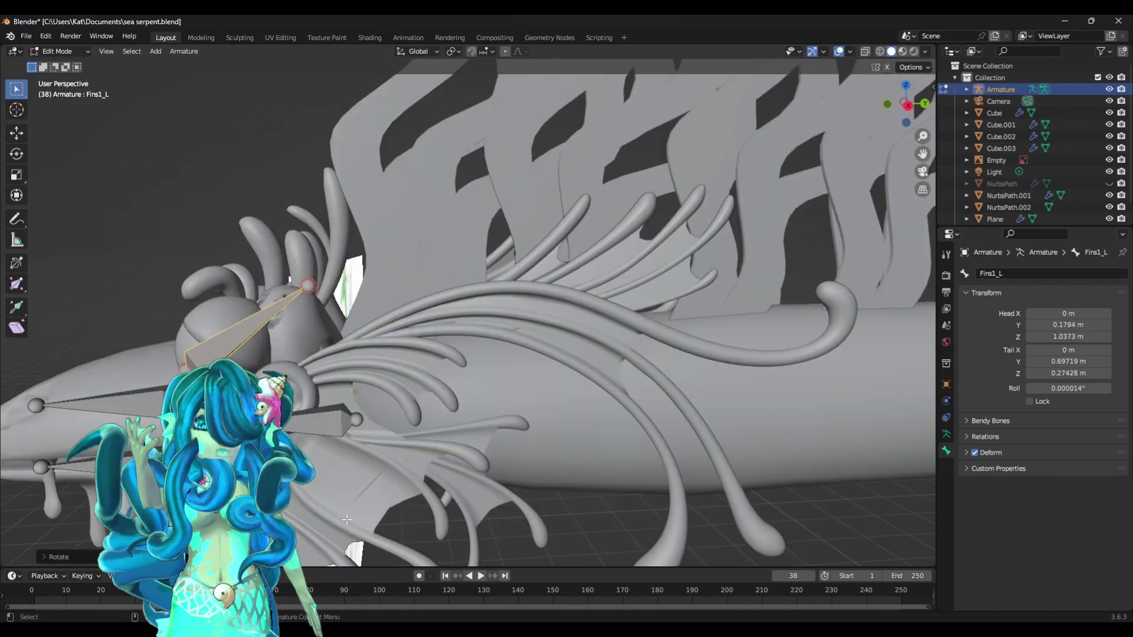
- Build the Fins1_L bone chain by extruding and duplicating bones, and position its joints along the short upper frill strand behind the eye
{"action": "key", "text": "e"}
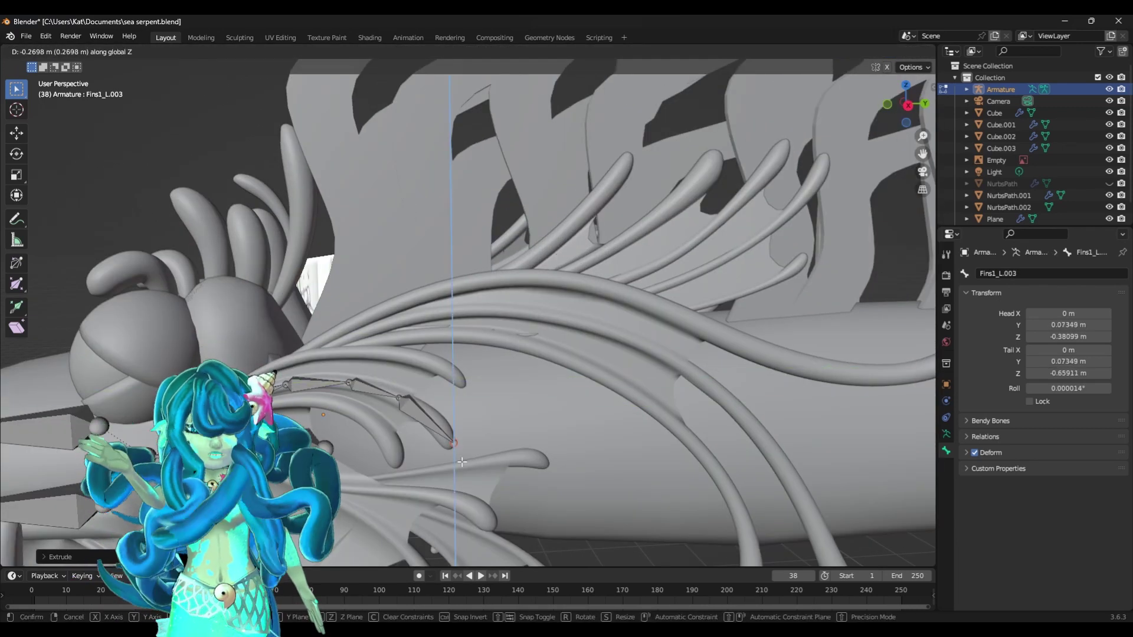
{"action": "key", "text": "shift+d"}
{"action": "key", "text": "Return"}
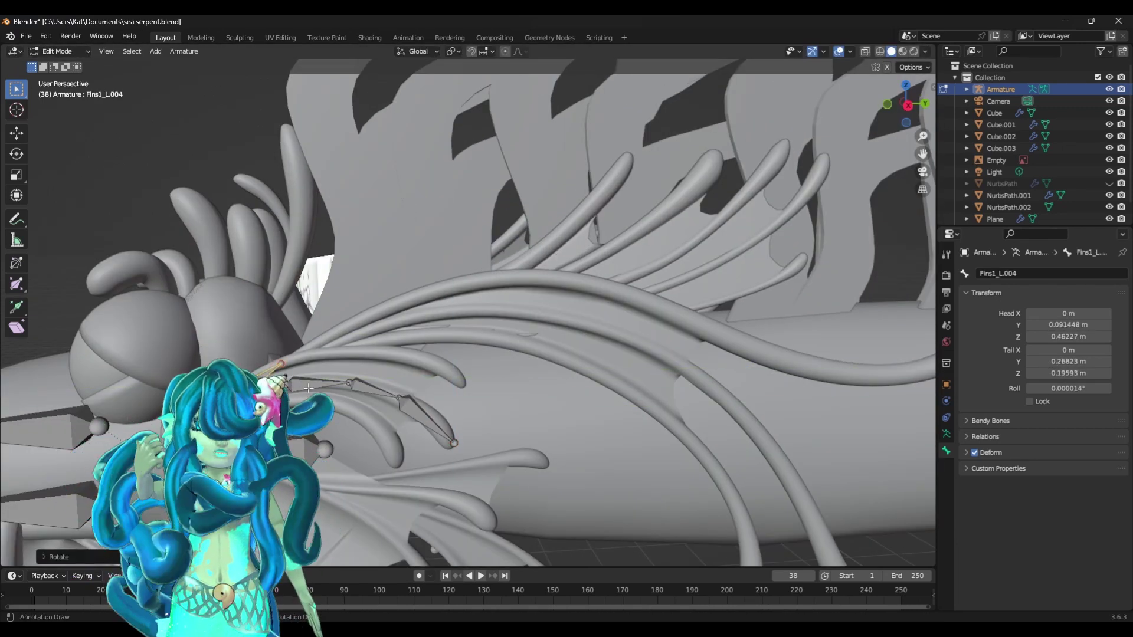
{"action": "key", "text": "g"}
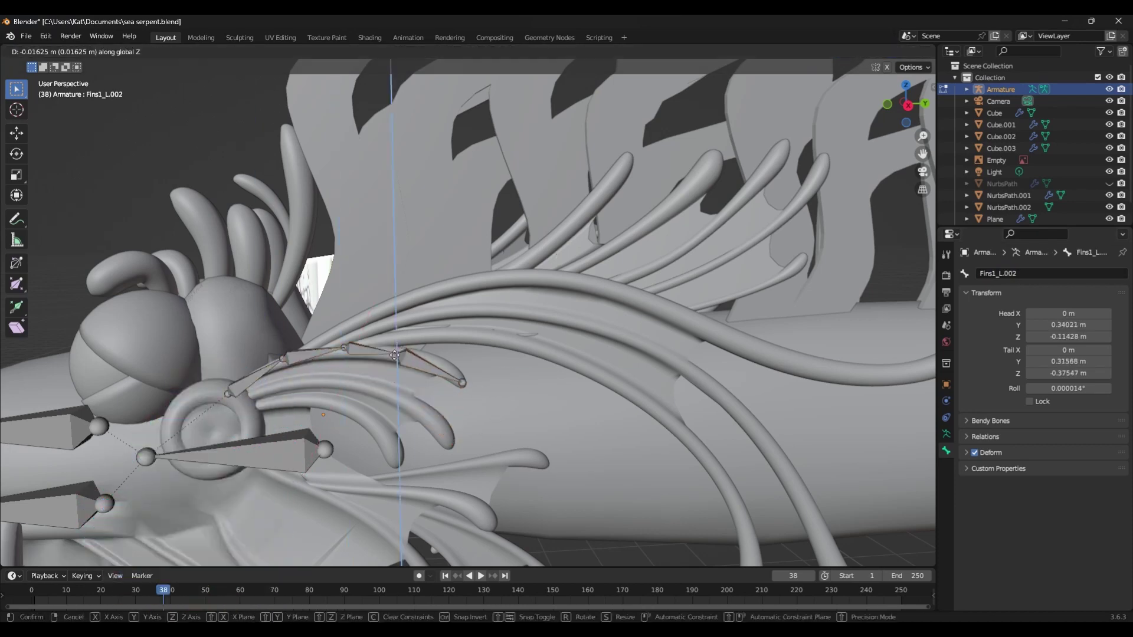
{"action": "left_click", "coordinate": [291, 361]}
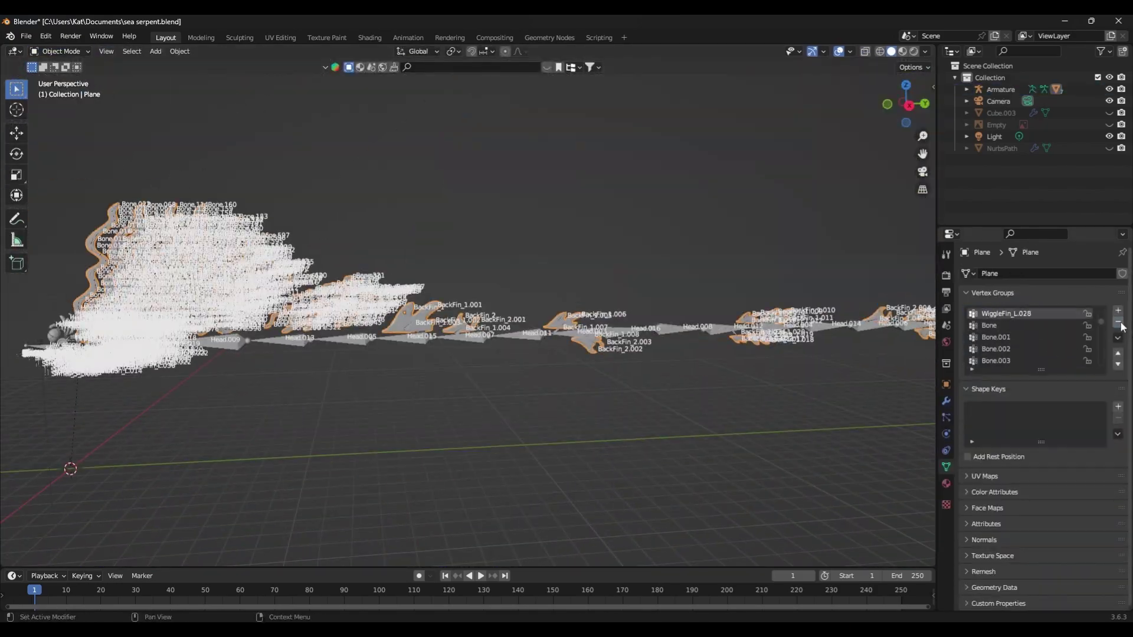
{"action": "key", "text": "r"}
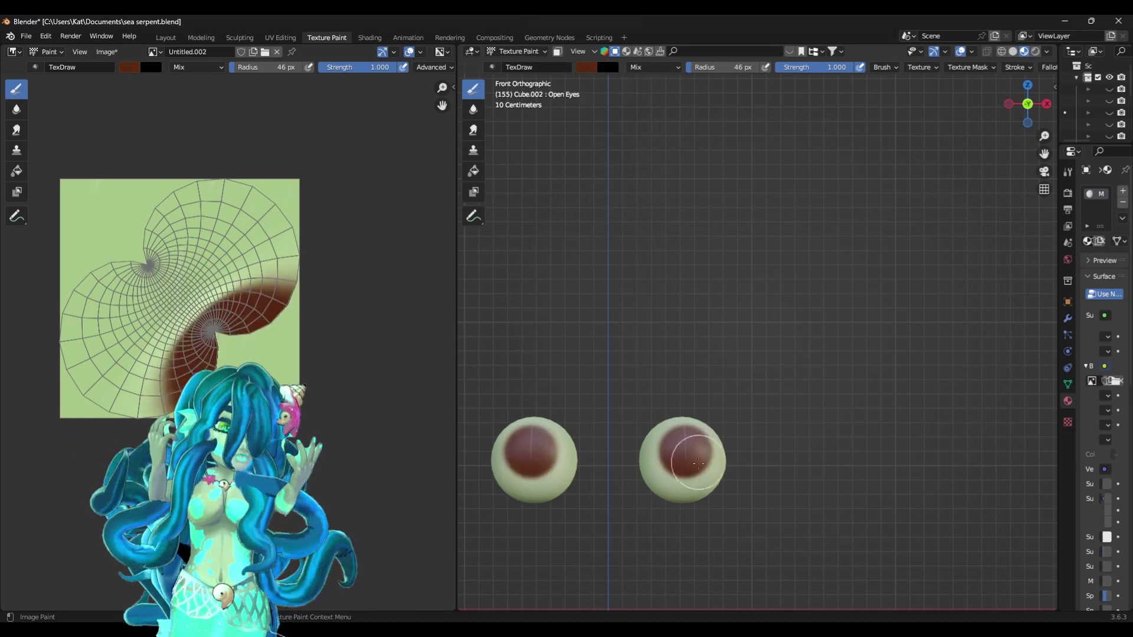
- Paint the serpent's eyes on Untitled.002 with a dark pupil, brown iris, orange rings and pale highlights, using 10 px and 5 px brushes
{"action": "left_click_drag", "start_coordinate": [1058, 100], "coordinate": [944, 101]}
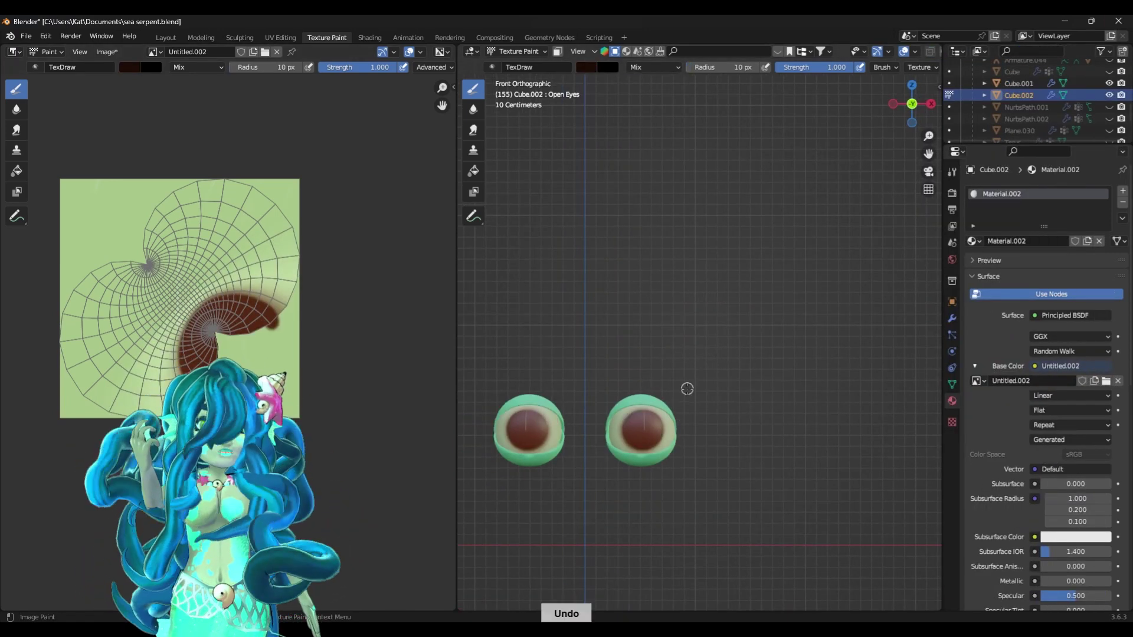
{"action": "scroll", "coordinate": [649, 421], "scroll_direction": "up", "scroll_amount": 8}
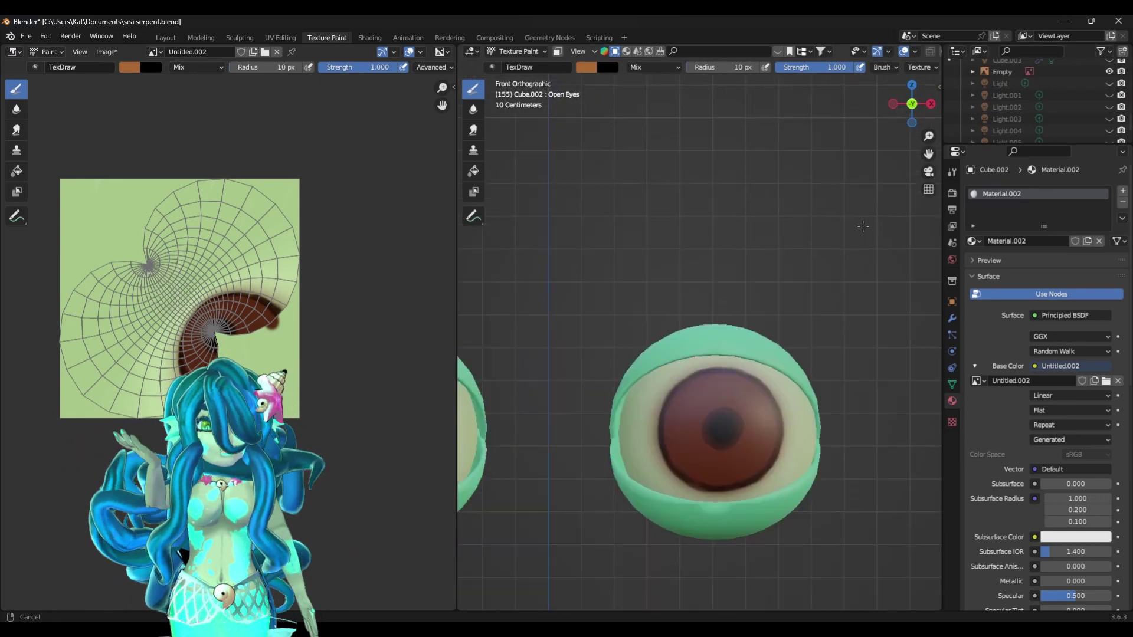
{"action": "scroll", "coordinate": [747, 440], "scroll_direction": "down", "scroll_amount": 2}
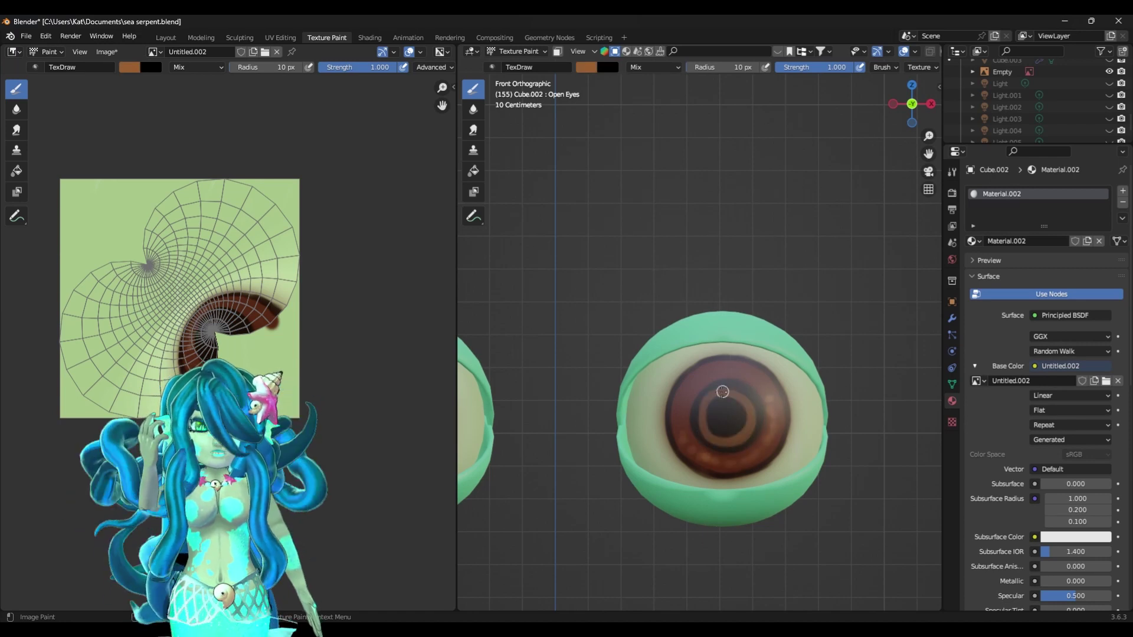
{"action": "scroll", "coordinate": [722, 392], "scroll_direction": "up", "scroll_amount": 5}
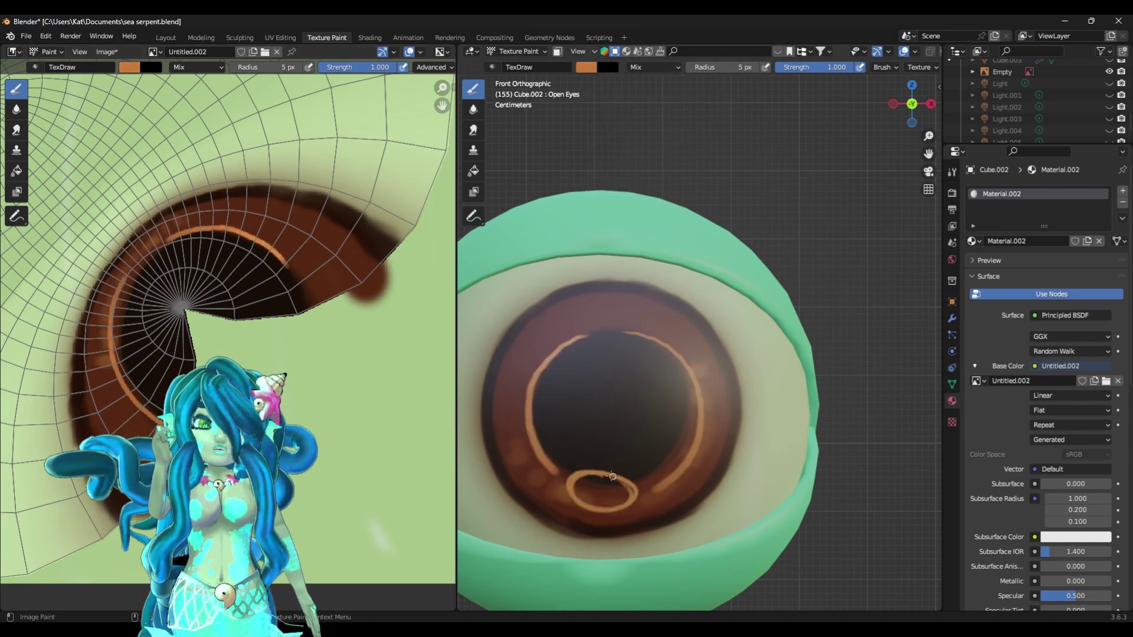
{"action": "scroll", "coordinate": [680, 334], "scroll_direction": "down", "scroll_amount": 10}
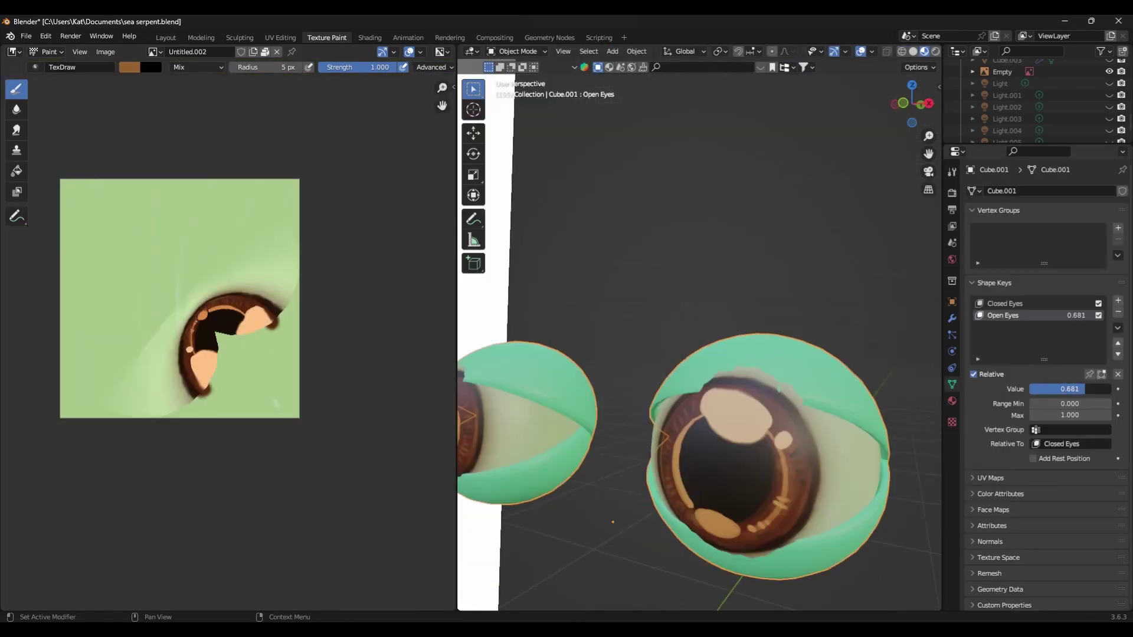
- Mark the shortest edge paths over the bumps behind the eyes of the head mesh as UV seams
{"action": "middle_click_drag", "start_coordinate": [738, 413], "coordinate": [814, 492]}
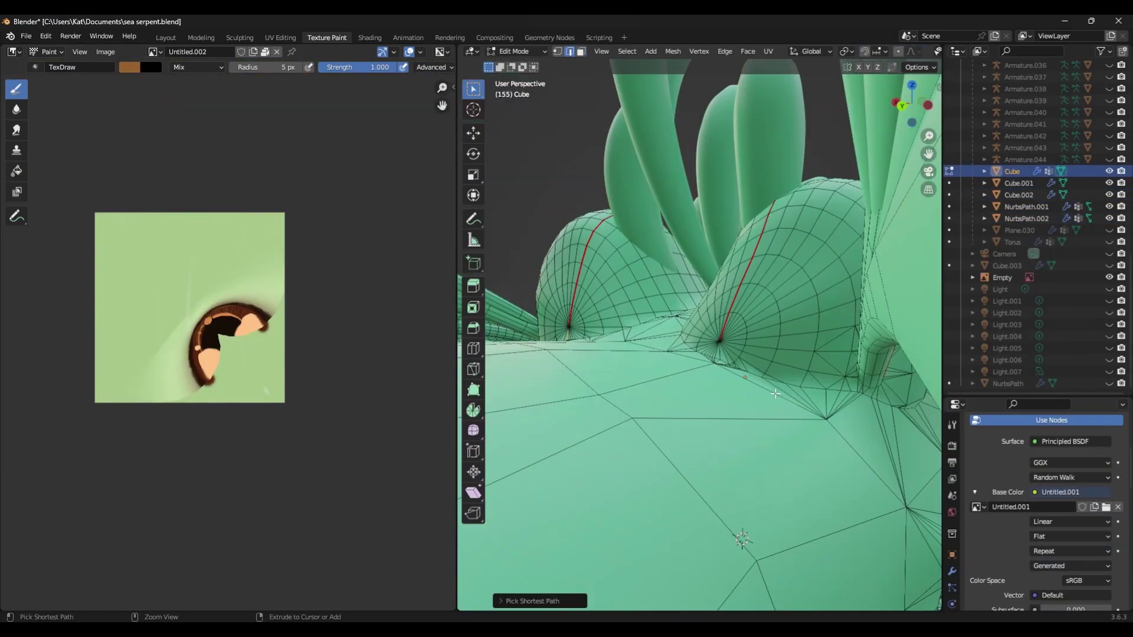
{"action": "scroll", "coordinate": [774, 393], "scroll_direction": "down", "scroll_amount": 5}
{"action": "key", "text": "u"}
{"action": "left_click", "coordinate": [582, 549]}
{"action": "middle_click_drag", "start_coordinate": [582, 548], "coordinate": [827, 488]}
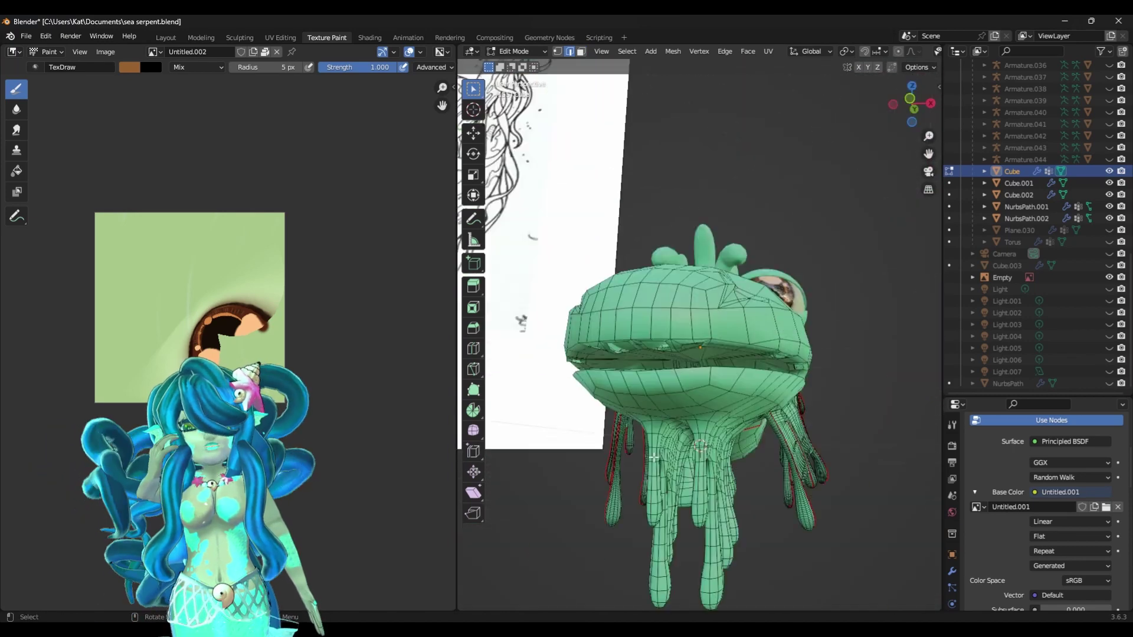
- Mark further UV seams along the head's underside, around the fin bases and along the fin spines
{"action": "middle_click_drag", "start_coordinate": [654, 457], "coordinate": [535, 515]}
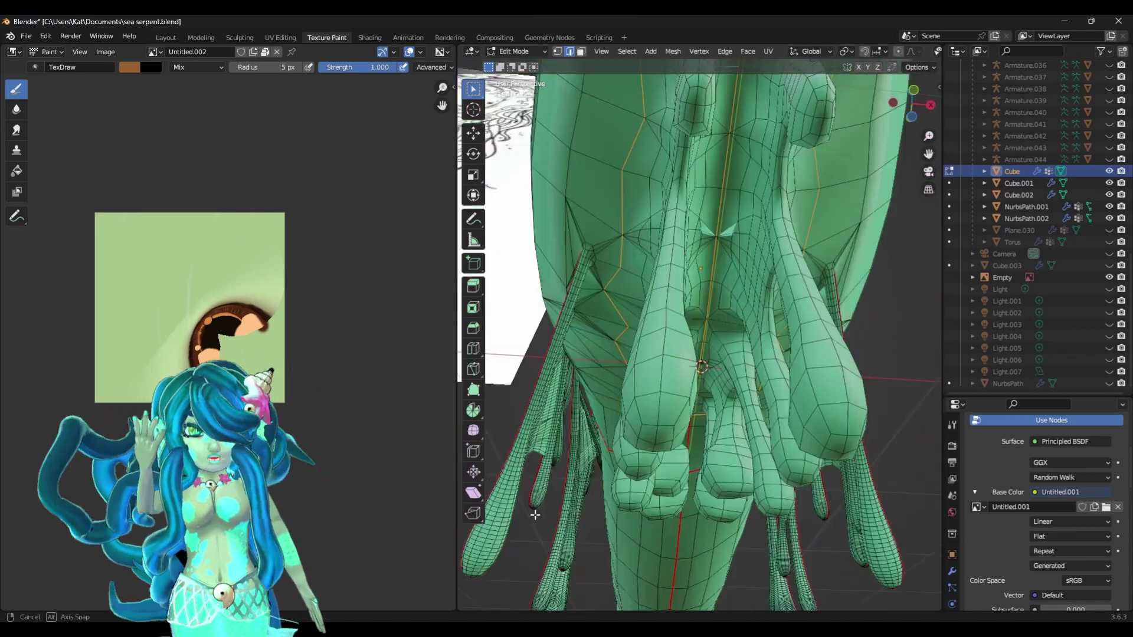
{"action": "middle_click_drag", "start_coordinate": [689, 302], "coordinate": [649, 236], "text": "shift"}
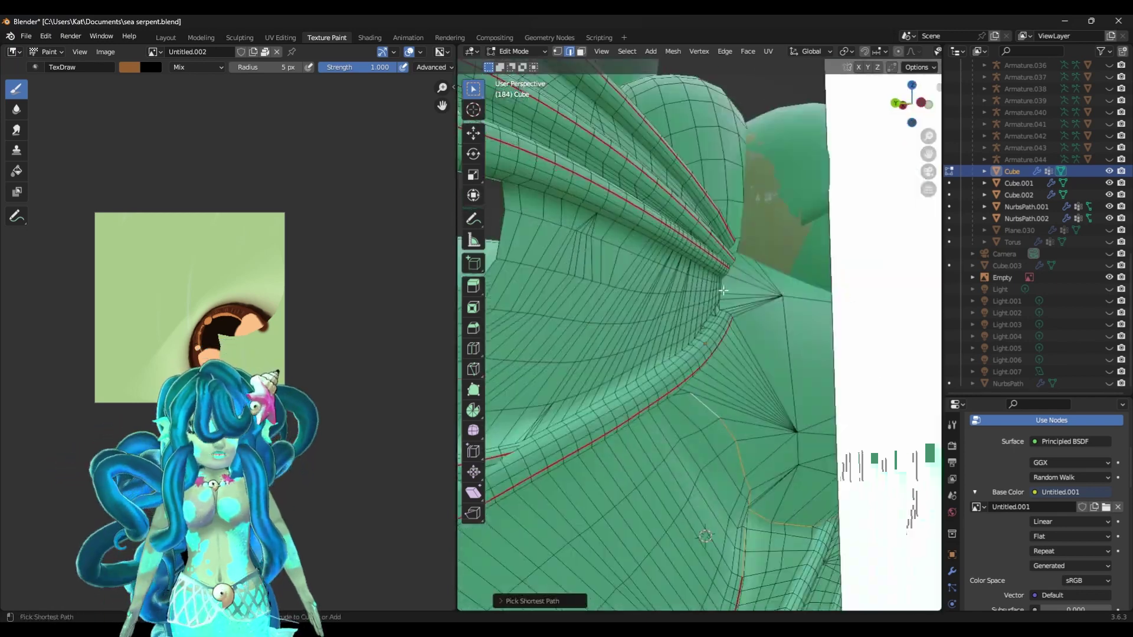
{"action": "middle_click_drag", "start_coordinate": [723, 291], "coordinate": [741, 444]}
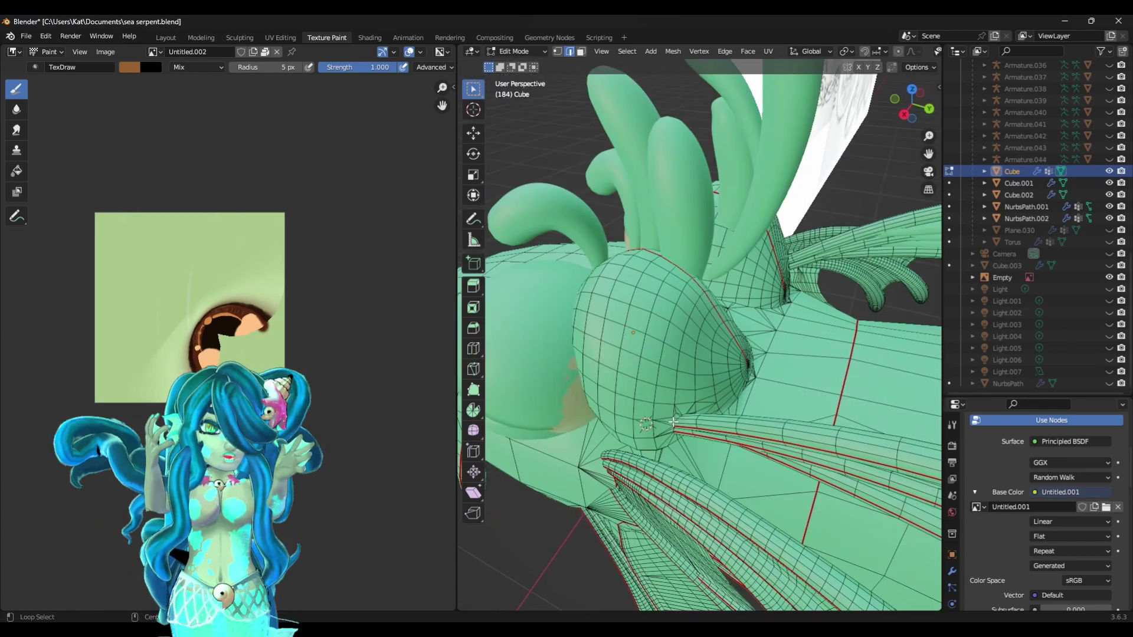
{"action": "middle_click_drag", "start_coordinate": [637, 503], "coordinate": [802, 329]}
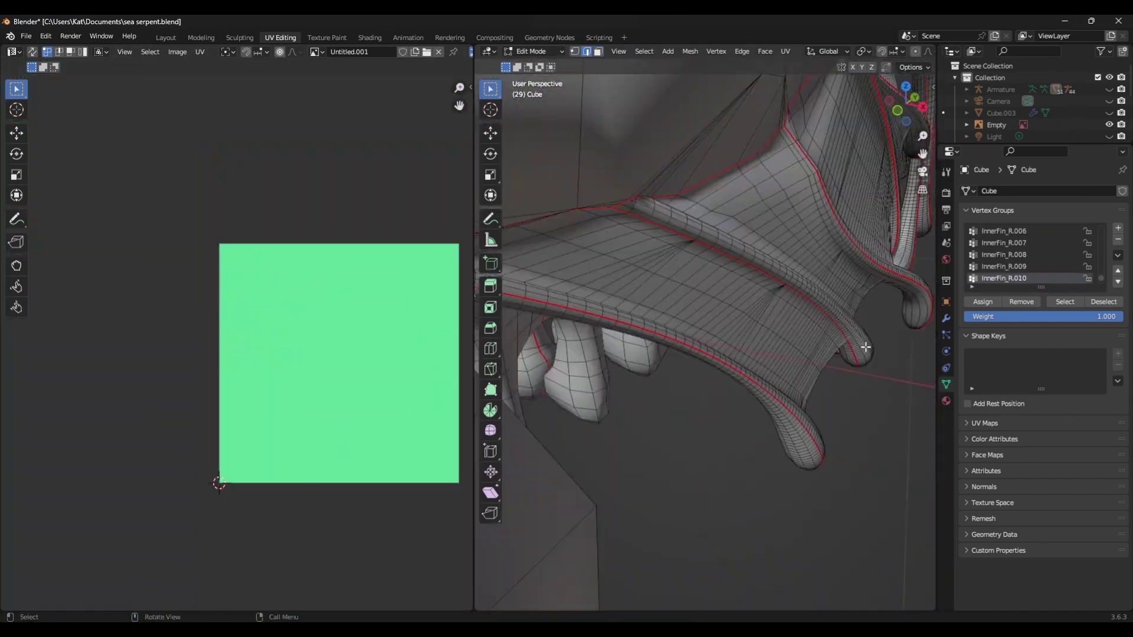
{"action": "middle_click_drag", "start_coordinate": [862, 344], "coordinate": [870, 449]}
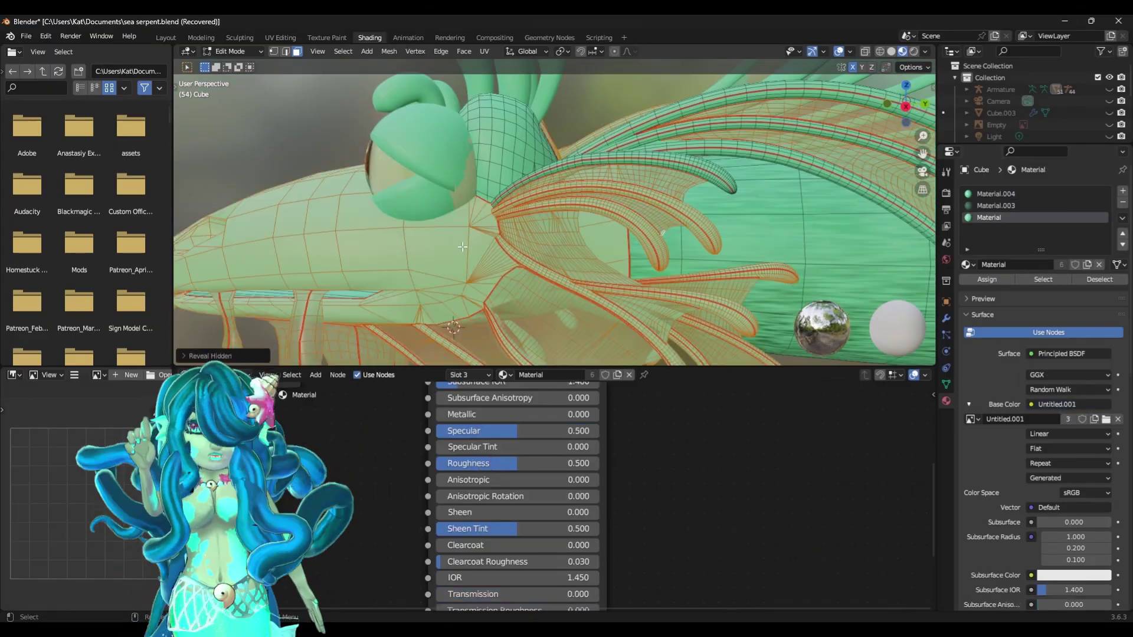
- Try painting the neck and lower body in light green with Add blending at 0.356 strength
{"action": "middle_click_drag", "start_coordinate": [463, 247], "coordinate": [693, 345]}
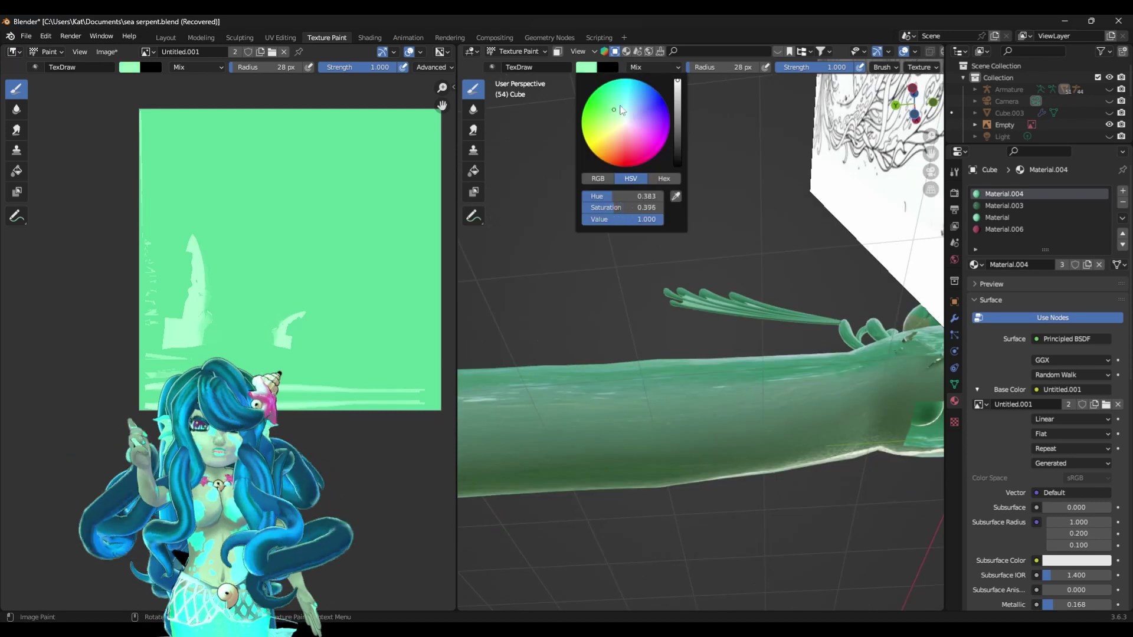
{"action": "left_click", "coordinate": [652, 67]}
{"action": "left_click", "coordinate": [655, 182]}
{"action": "middle_click_drag", "start_coordinate": [615, 443], "coordinate": [720, 377]}
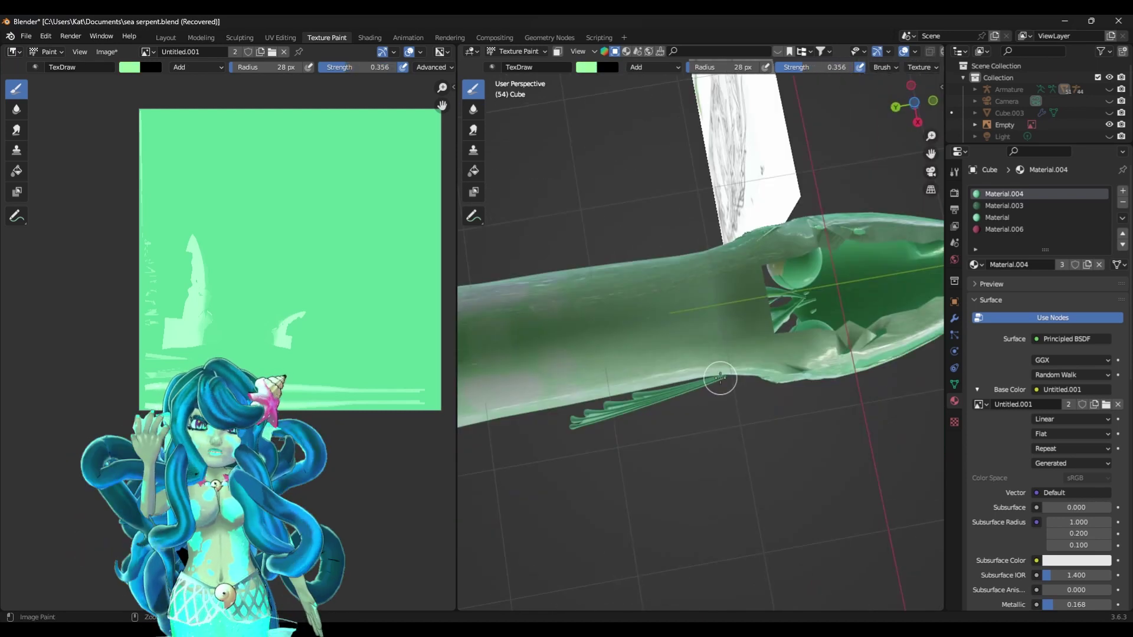
{"action": "middle_click_drag", "start_coordinate": [686, 90], "coordinate": [703, 78]}
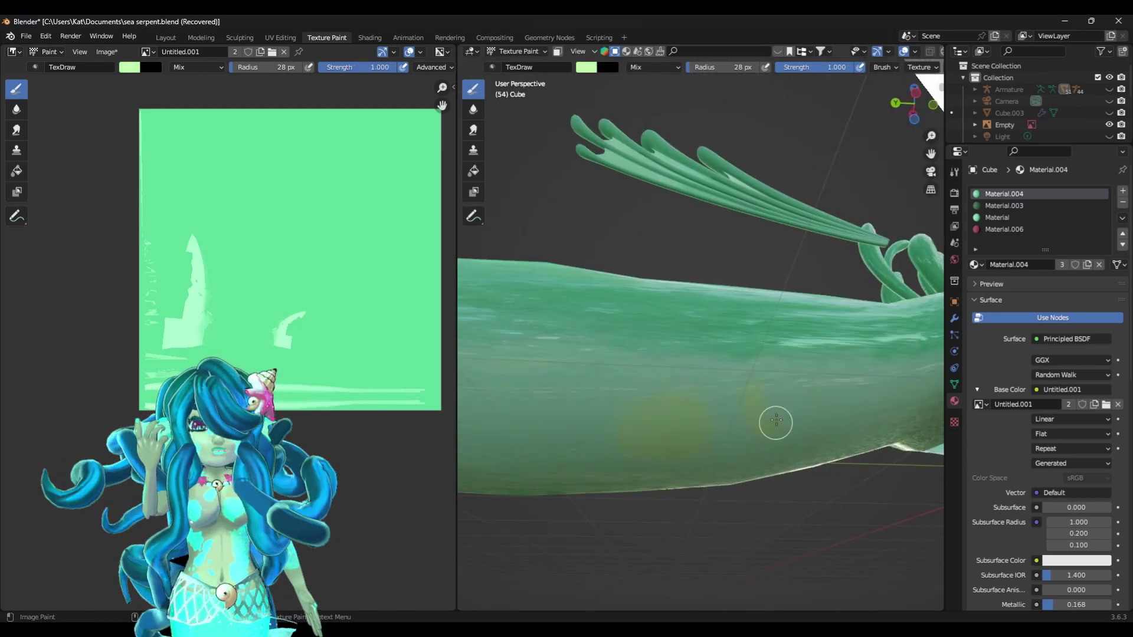
- Paint a dark green winding pattern along the serpent's back from above with a 10 px Mix brush at full strength
{"action": "middle_click_drag", "start_coordinate": [775, 423], "coordinate": [779, 379]}
{"action": "key", "text": "KP_7"}
{"action": "left_click", "coordinate": [954, 171]}
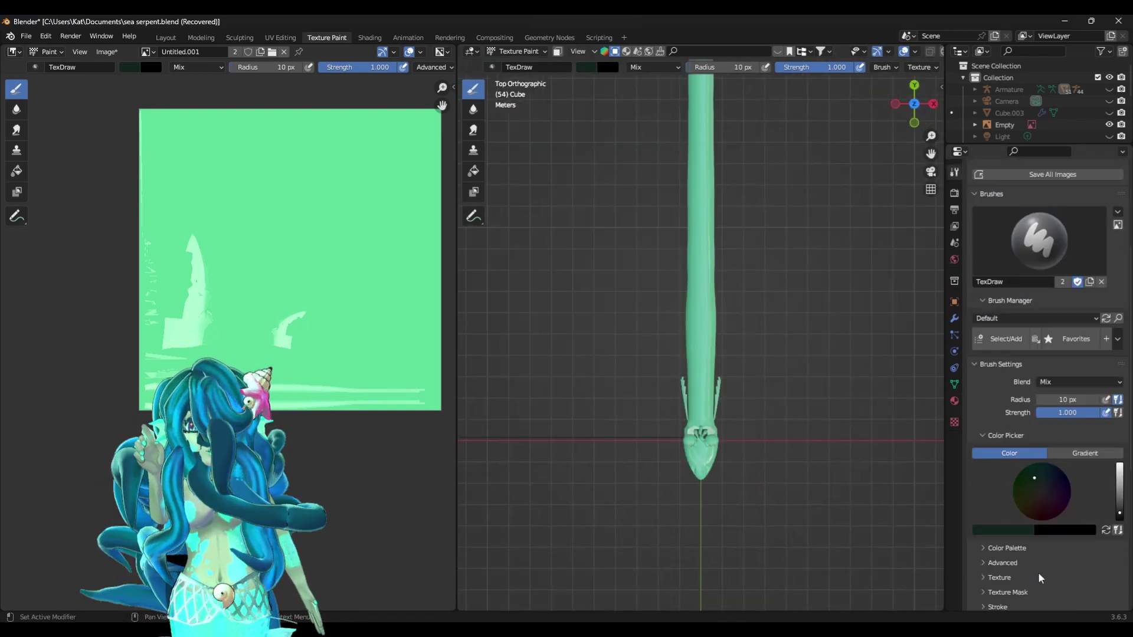
{"action": "scroll", "coordinate": [1037, 578], "scroll_direction": "down", "scroll_amount": 2}
{"action": "left_click_drag", "start_coordinate": [696, 448], "coordinate": [699, 422]}
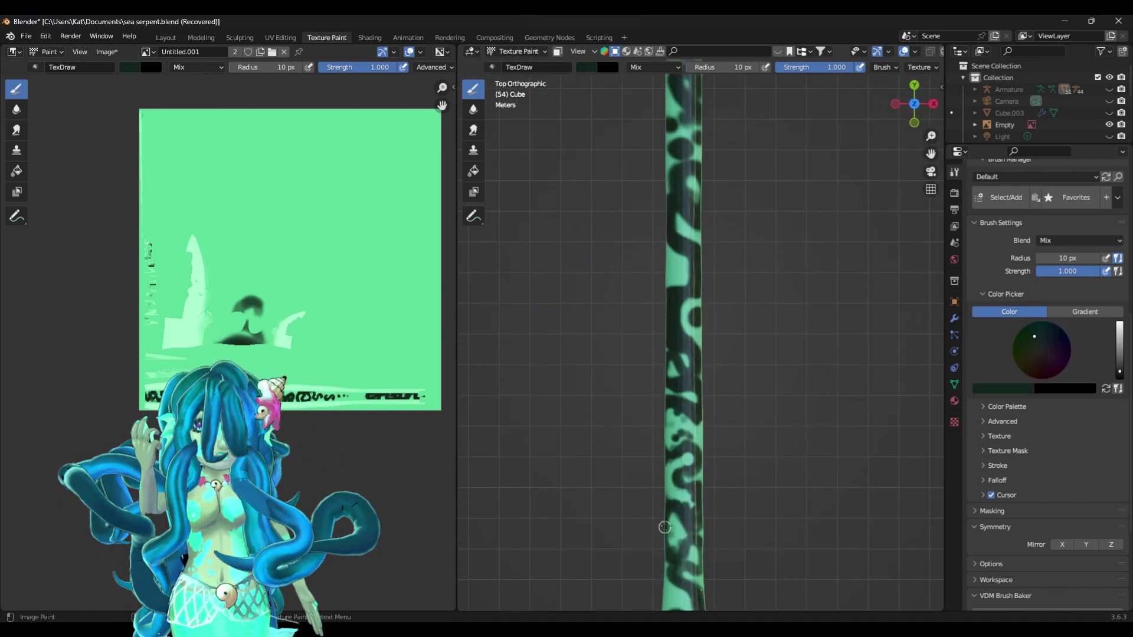
{"action": "middle_click_drag", "start_coordinate": [664, 527], "coordinate": [647, 518], "text": "shift"}
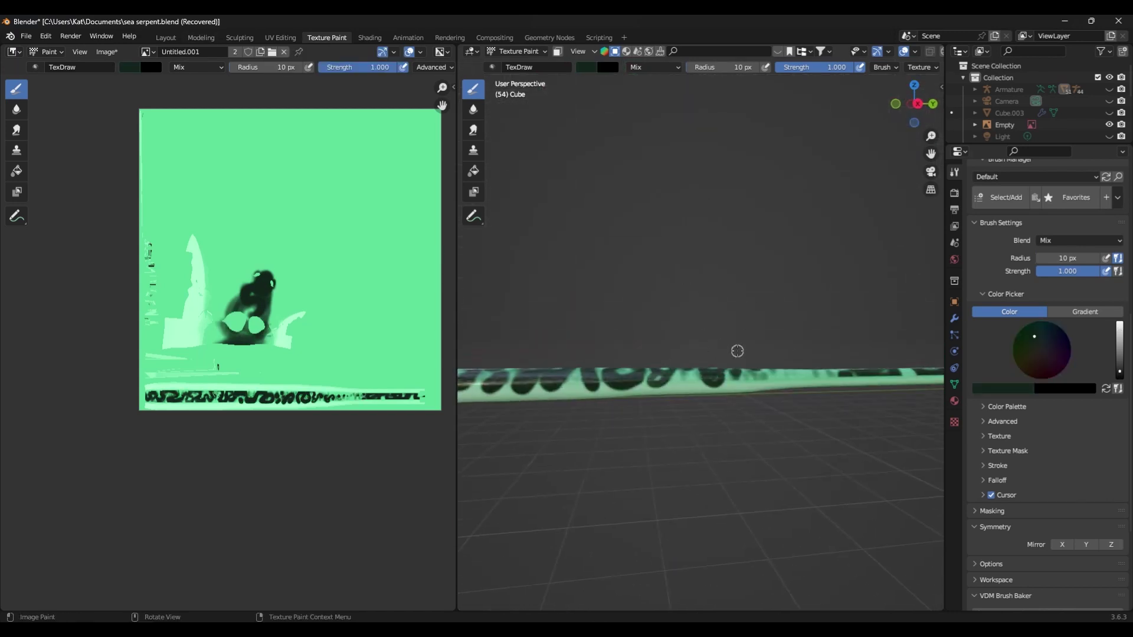
- Extend the dark green markings down both sides of the body as rounded scallops and loops
{"action": "key", "text": "KP_3"}
{"action": "scroll", "coordinate": [767, 330], "scroll_direction": "up", "scroll_amount": 3}
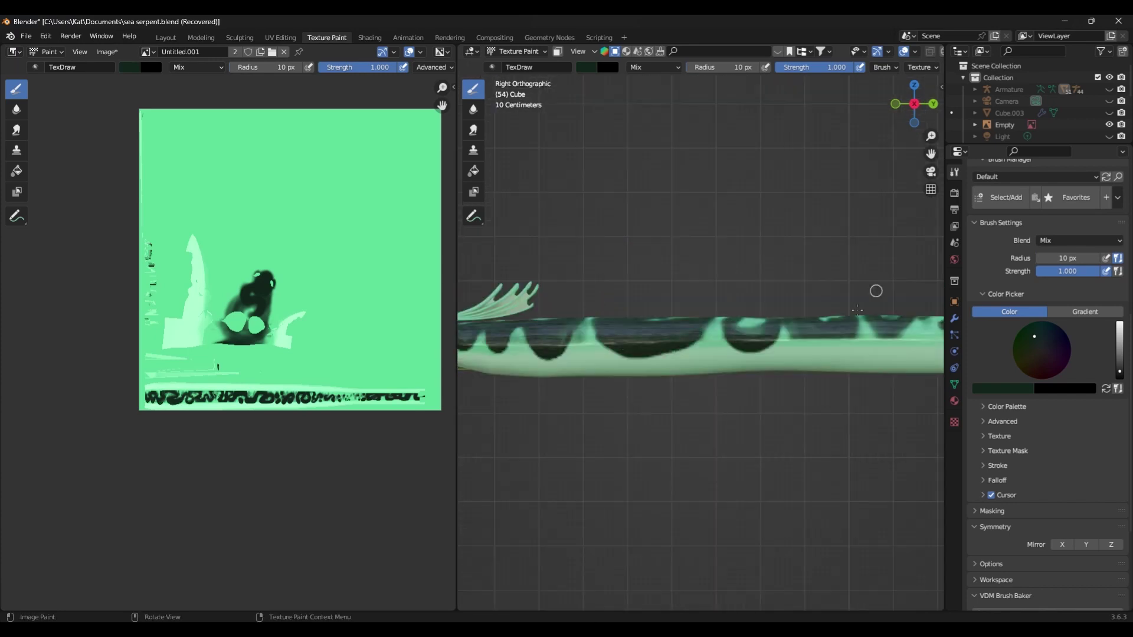
{"action": "middle_click_drag", "start_coordinate": [875, 291], "coordinate": [804, 336], "text": "shift"}
{"action": "key", "text": "ctrl+KP_3"}
{"action": "scroll", "coordinate": [821, 391], "scroll_direction": "up", "scroll_amount": 2}
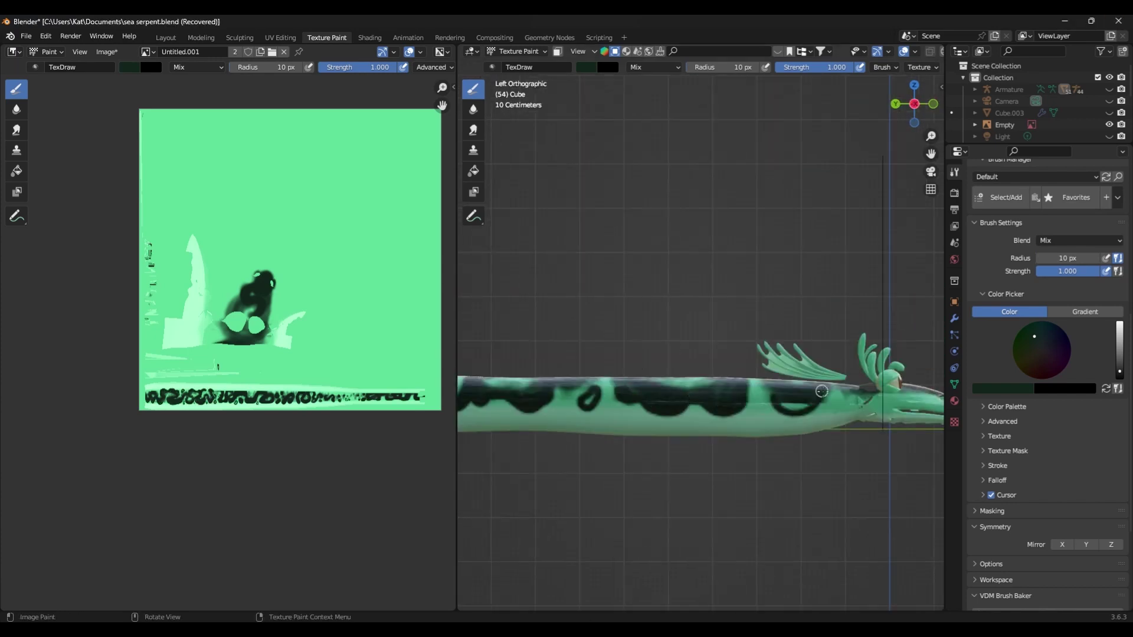
{"action": "scroll", "coordinate": [821, 391], "scroll_direction": "down", "scroll_amount": 2}
{"action": "scroll", "coordinate": [796, 321], "scroll_direction": "up", "scroll_amount": 2}
{"action": "middle_click_drag", "start_coordinate": [796, 321], "coordinate": [666, 447], "text": "shift"}
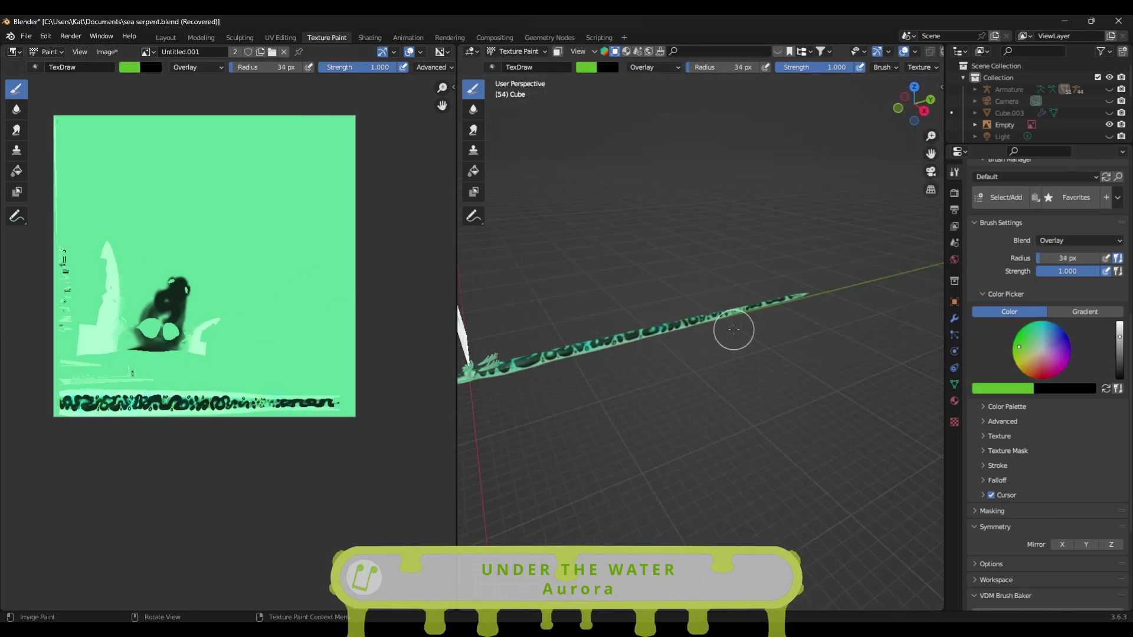
- Undo the last green Overlay stroke on the body and the last paint stroke on the head texture
{"action": "key", "text": "ctrl+z"}
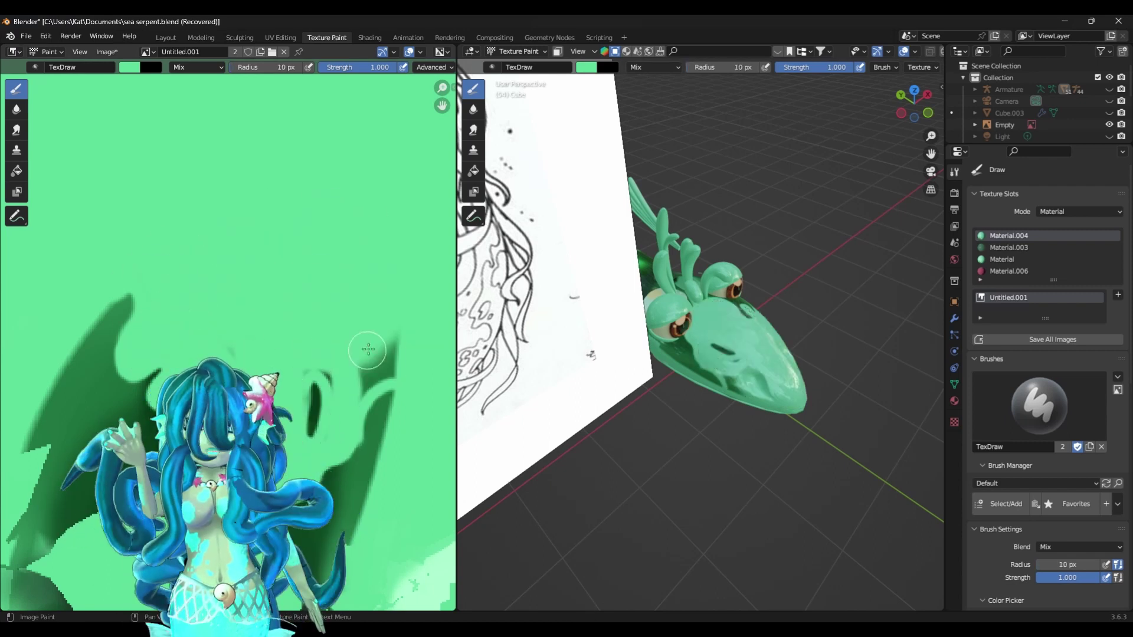
{"action": "key", "text": "ctrl+z"}
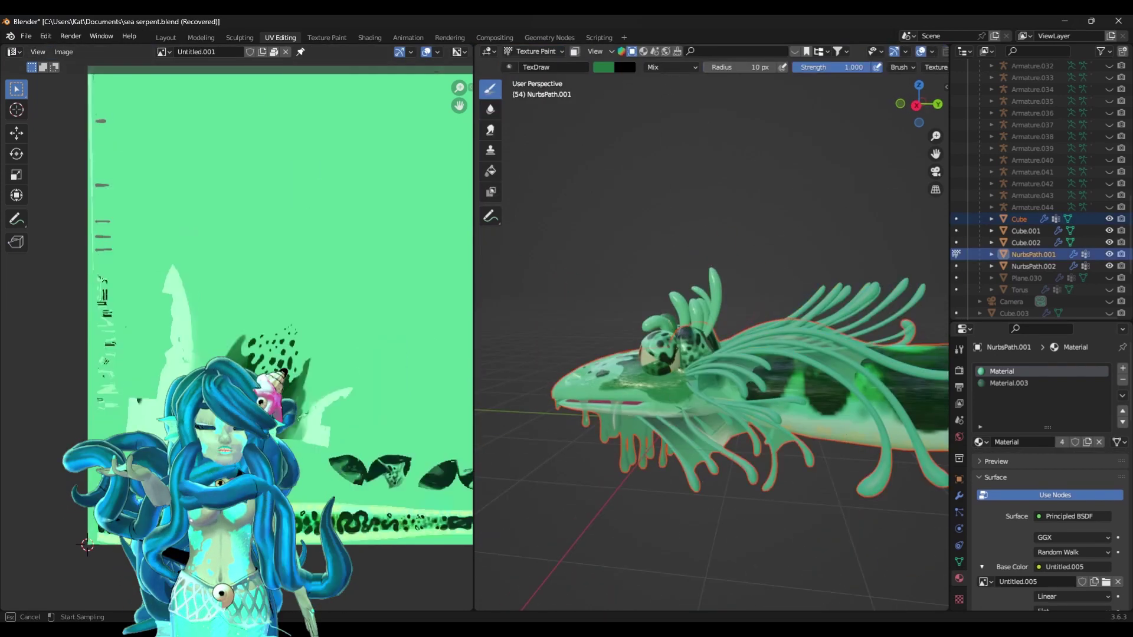
- Set the brush to very dark green and display the fin texture Untitled.005 in the image editor
{"action": "left_click", "coordinate": [601, 65]}
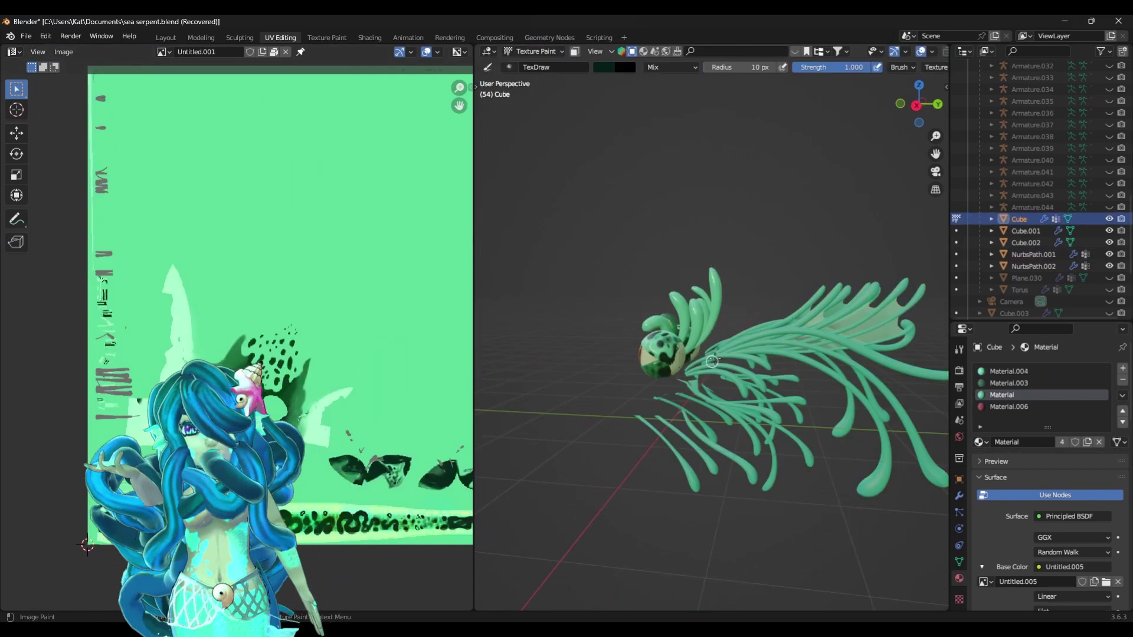
{"action": "left_click", "coordinate": [162, 51]}
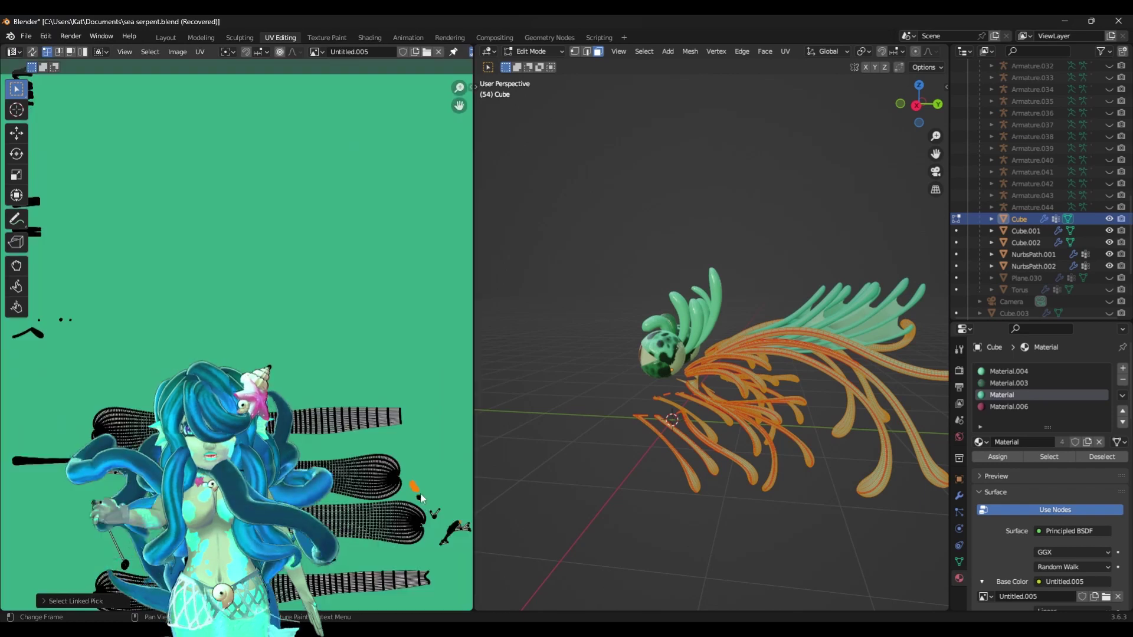